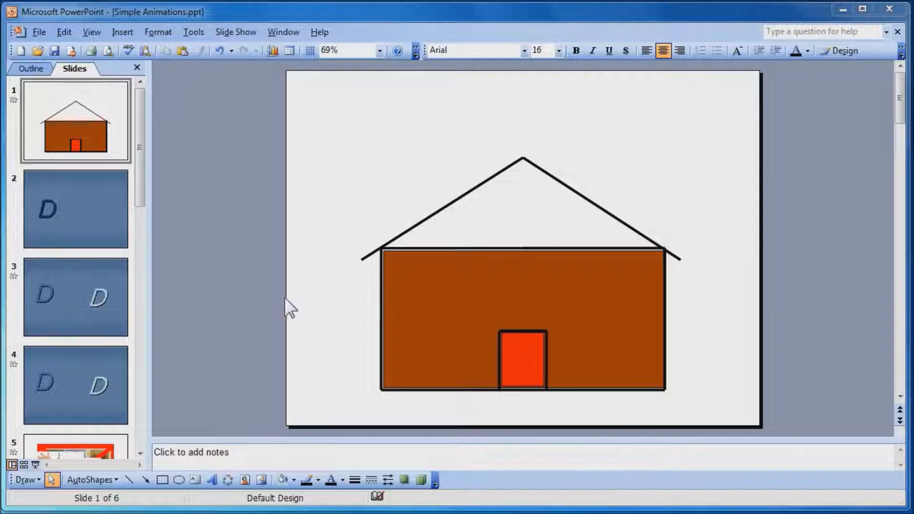
Step: Draw a straight horizontal line above the house roof and open its formatting settings
click(129, 480)
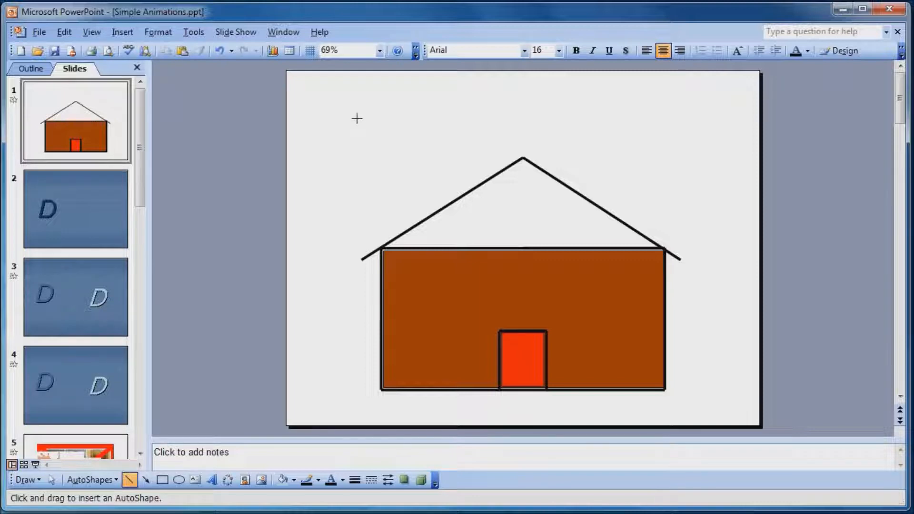
drag(357, 118, 615, 117)
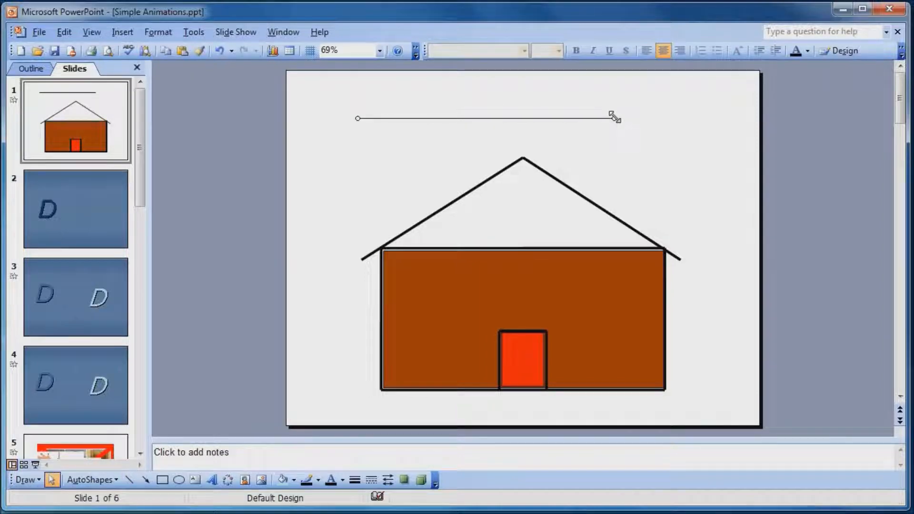
double_click(579, 119)
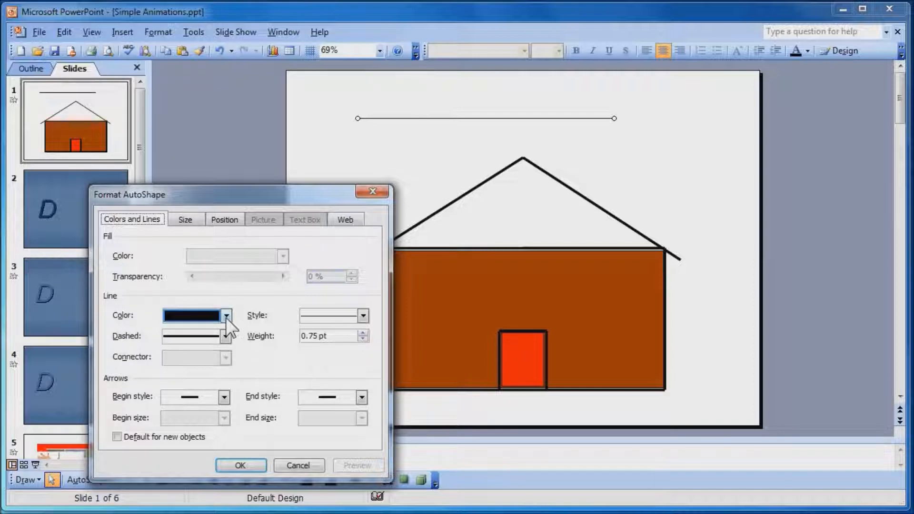
Step: Set the new line's weight to 4.75 pt and preview it on the slide
click(364, 332)
click(364, 332)
click(364, 332)
click(364, 332)
click(363, 332)
click(364, 332)
click(363, 332)
click(363, 333)
click(363, 333)
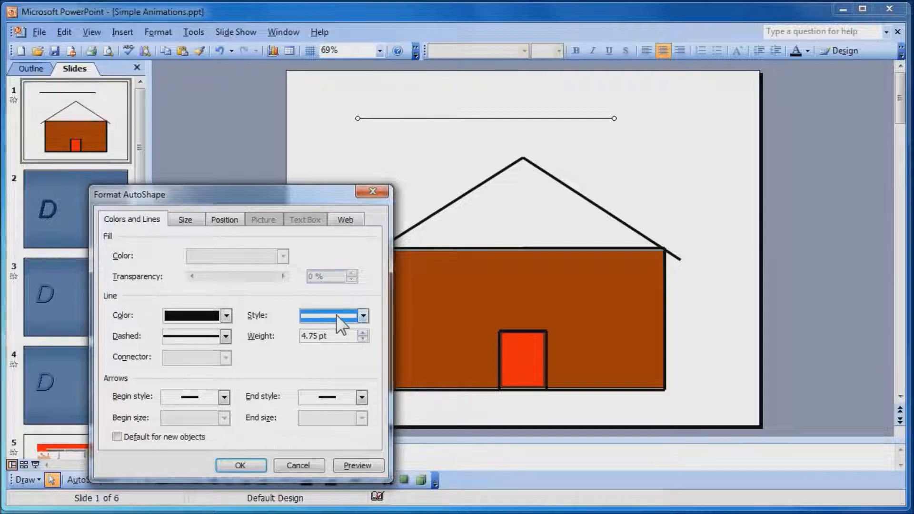
click(347, 464)
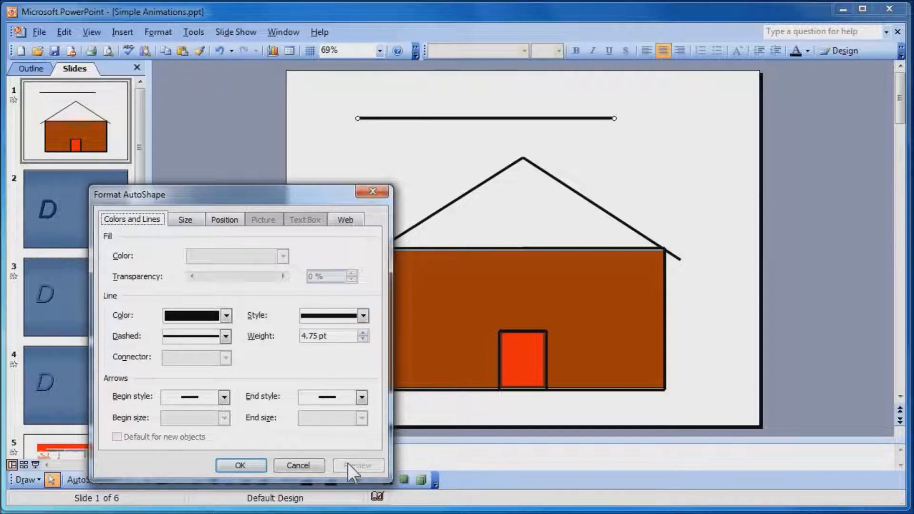
Step: Set the line style to solid 6 pt and the line color to red
click(364, 316)
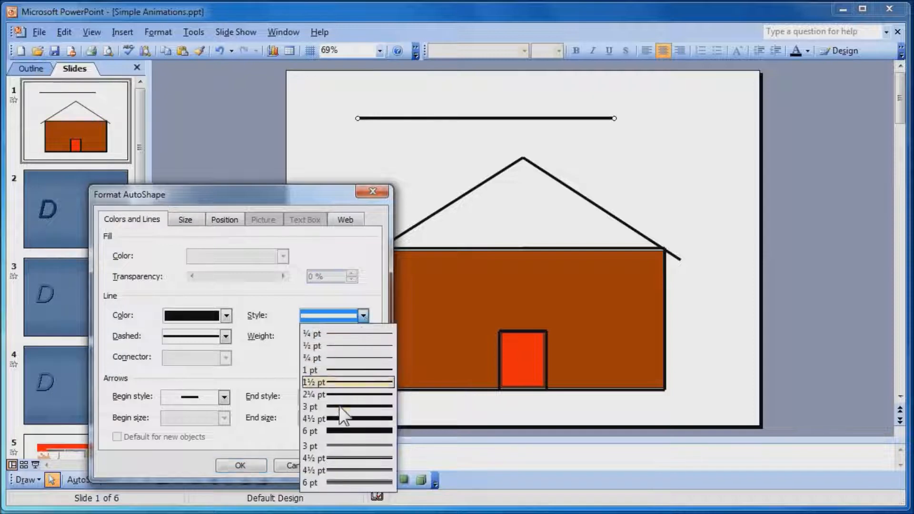
click(341, 431)
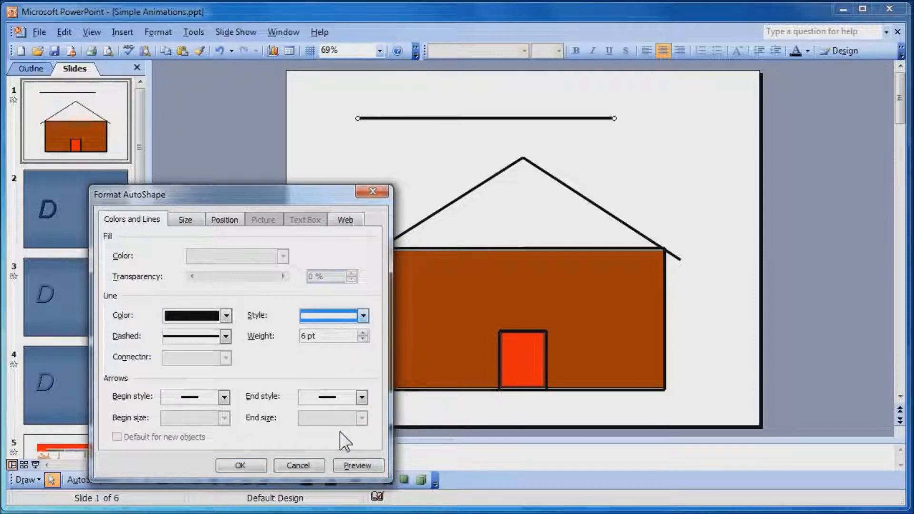
click(226, 316)
click(172, 421)
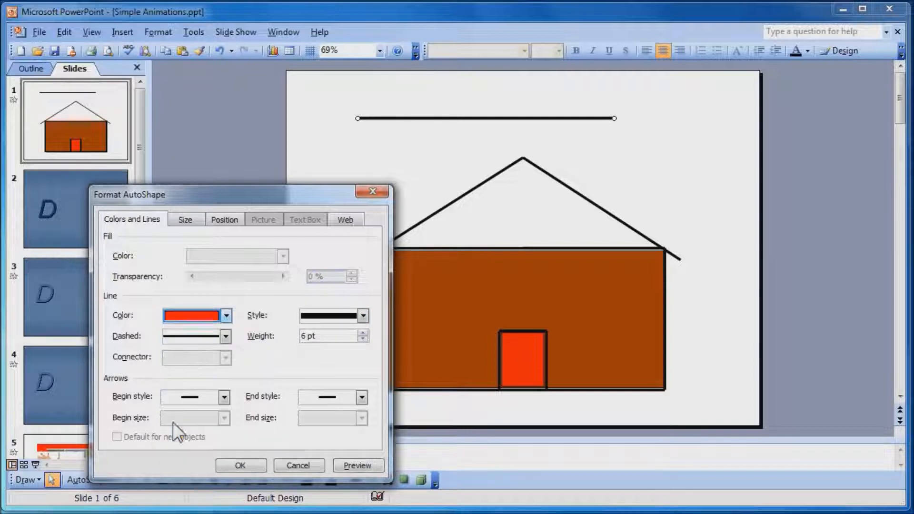
Step: Preview the line with a dash-dot pattern and set it back to solid
click(225, 336)
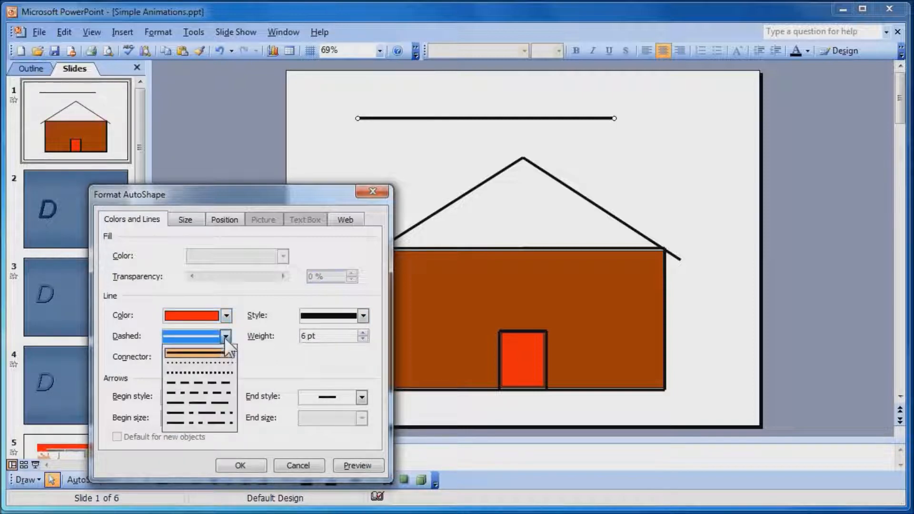
click(200, 382)
click(353, 461)
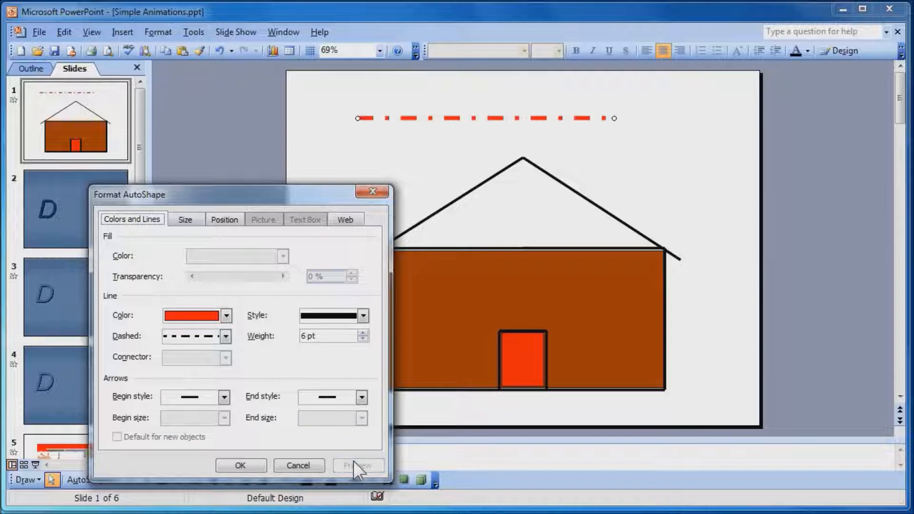
click(225, 336)
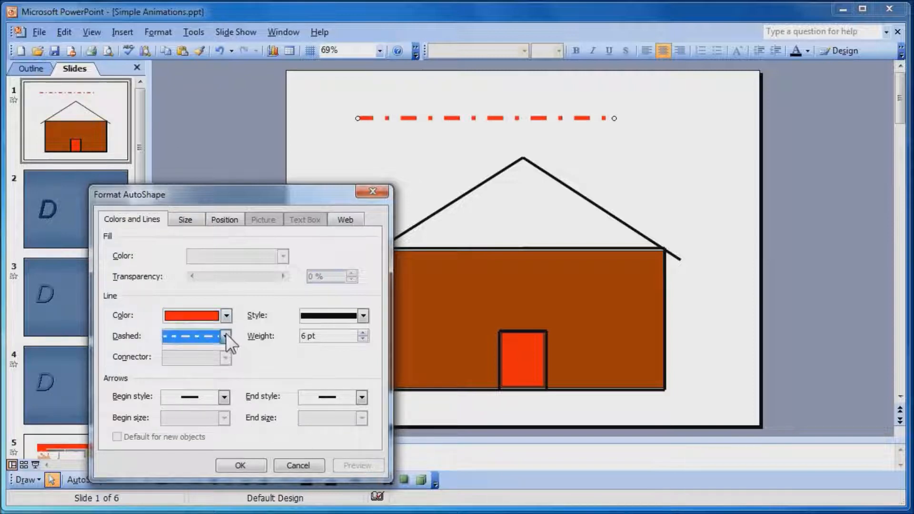
click(202, 351)
Step: Give the line an oval begin style and an open arrow end style, and preview it
click(222, 397)
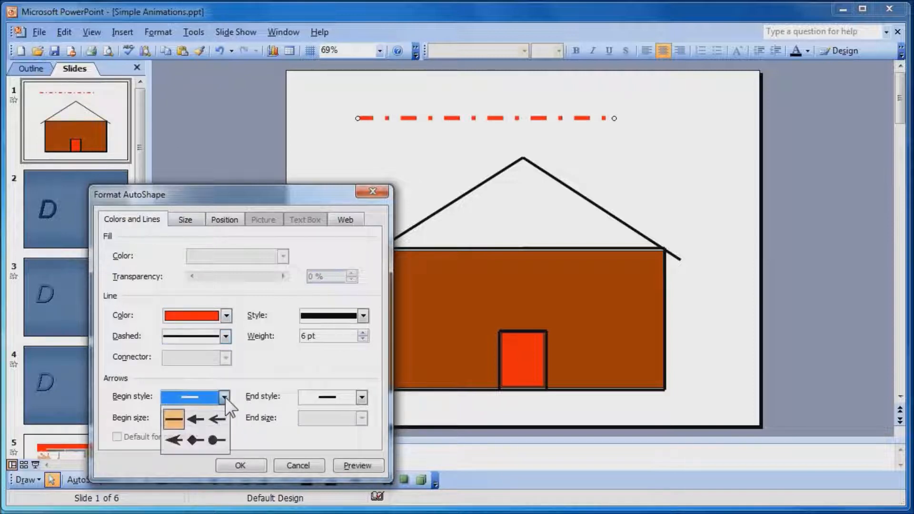
click(215, 439)
click(362, 398)
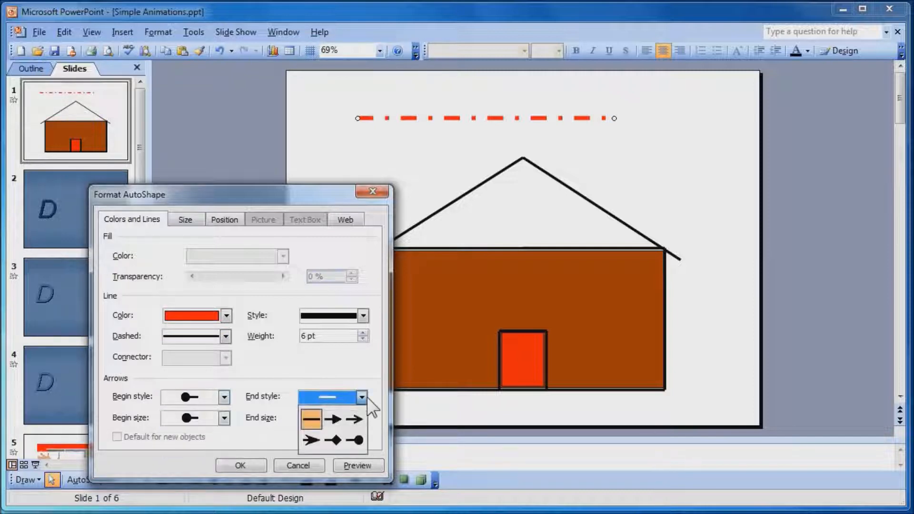
click(355, 419)
click(354, 464)
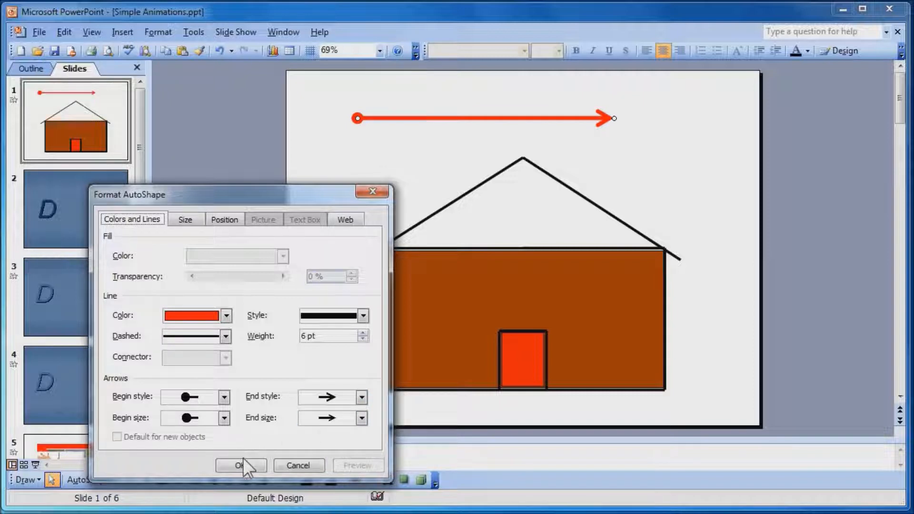
Step: Remove the arrow styles from both ends of the line and apply the formatting
click(223, 397)
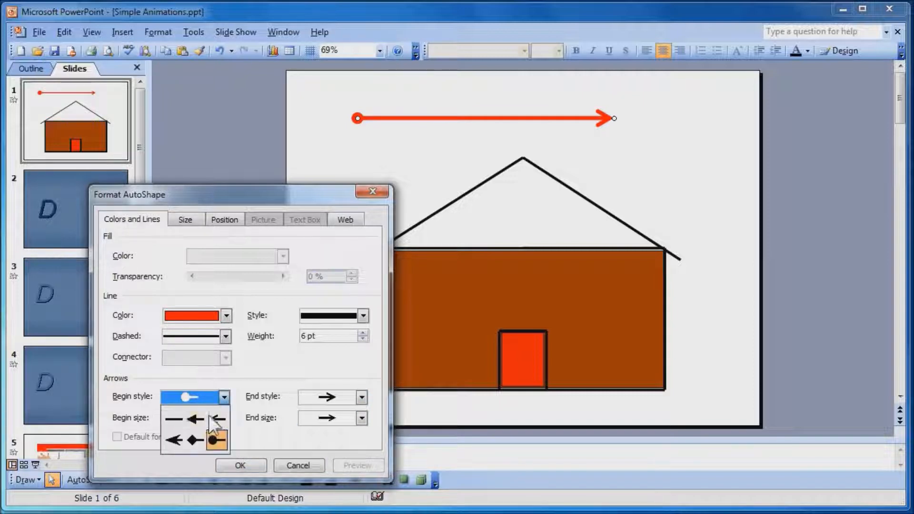
click(180, 419)
click(361, 397)
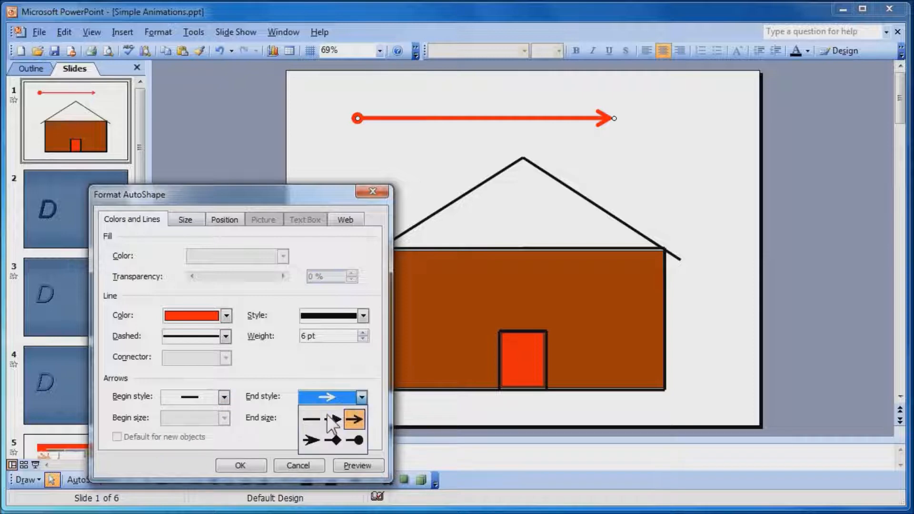
click(311, 418)
click(240, 465)
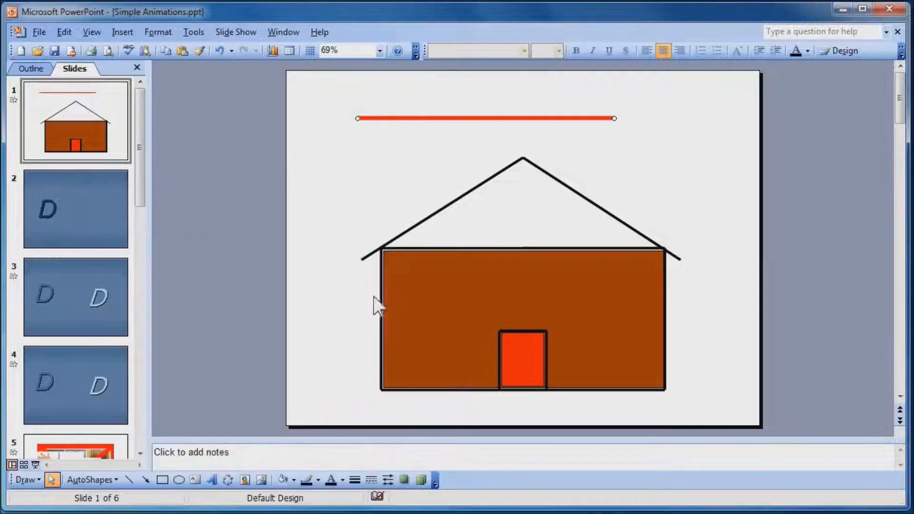
right_click(472, 120)
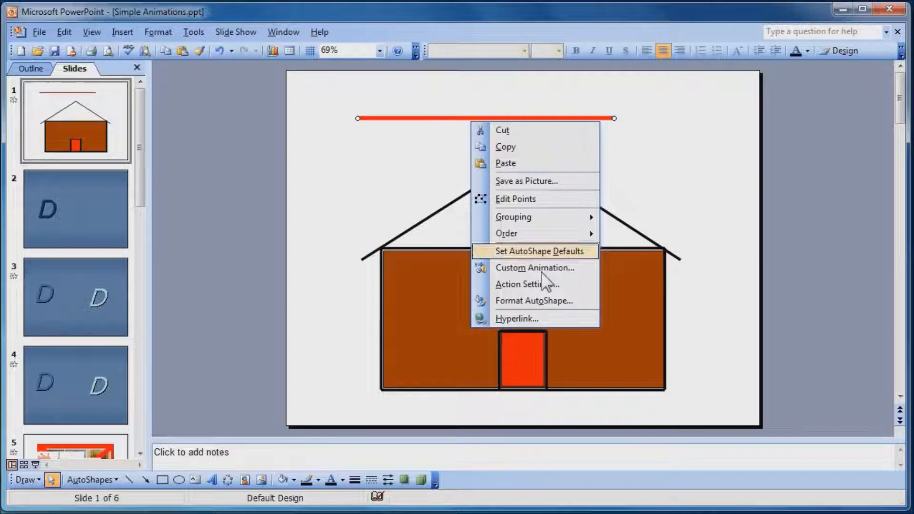
click(532, 301)
click(375, 196)
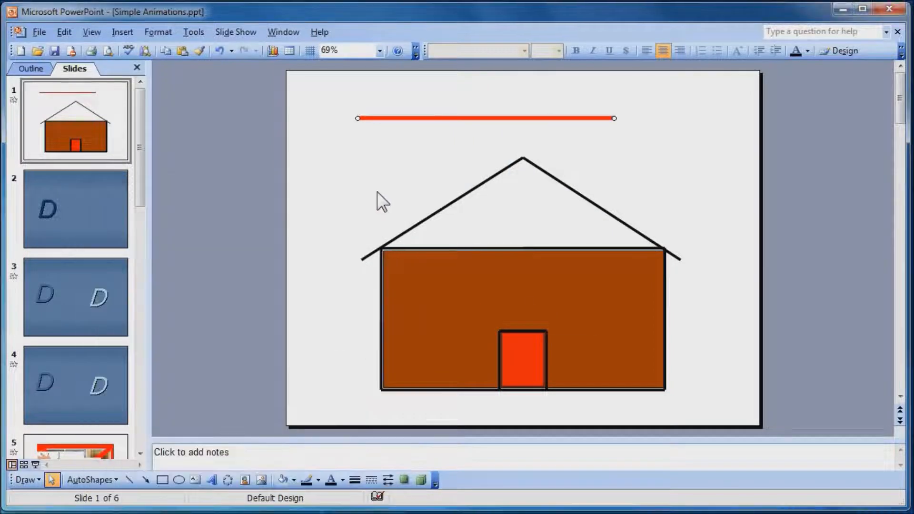
right_click(425, 119)
right_click(391, 121)
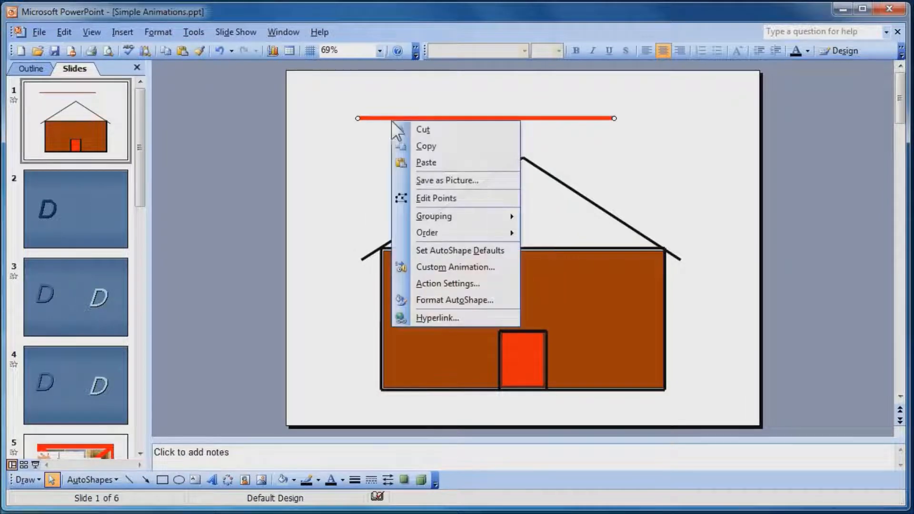
click(352, 140)
right_click(375, 118)
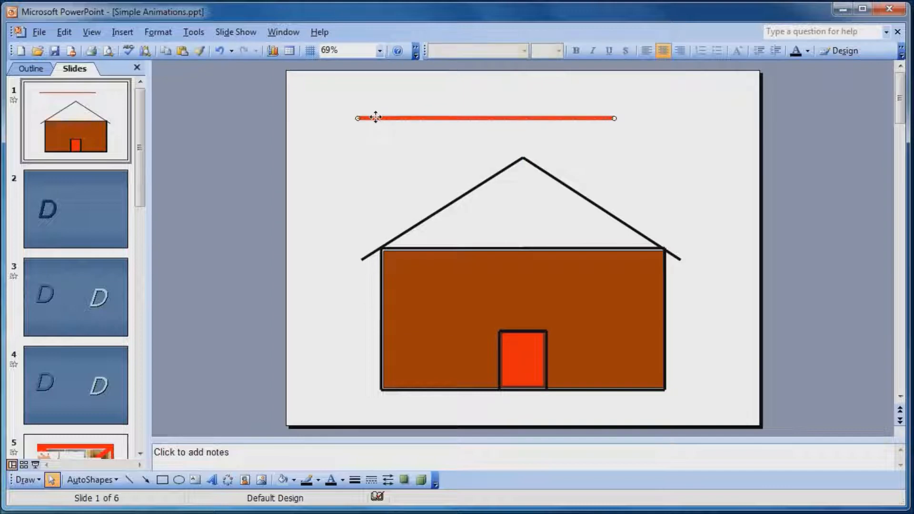
key(Escape)
right_click(376, 119)
click(338, 181)
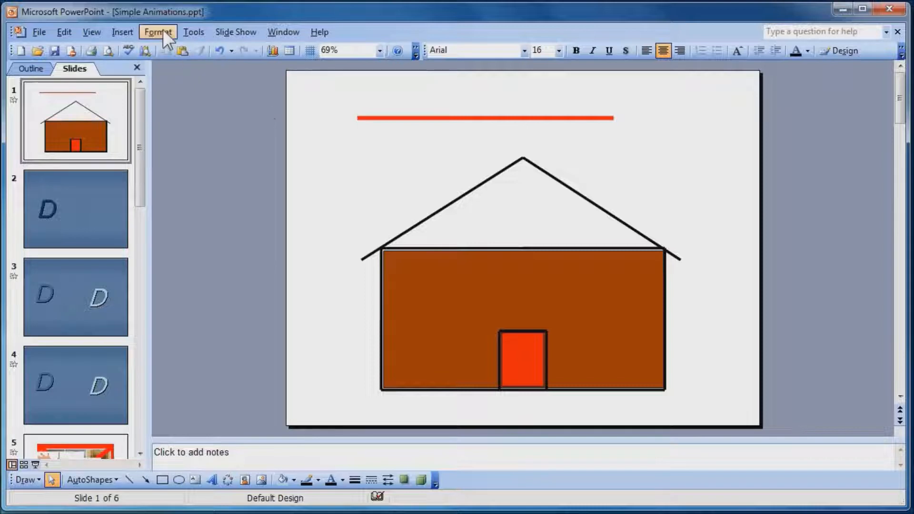
Step: Display the AutoShapes toolbar and show its Basic Shapes collection
click(121, 31)
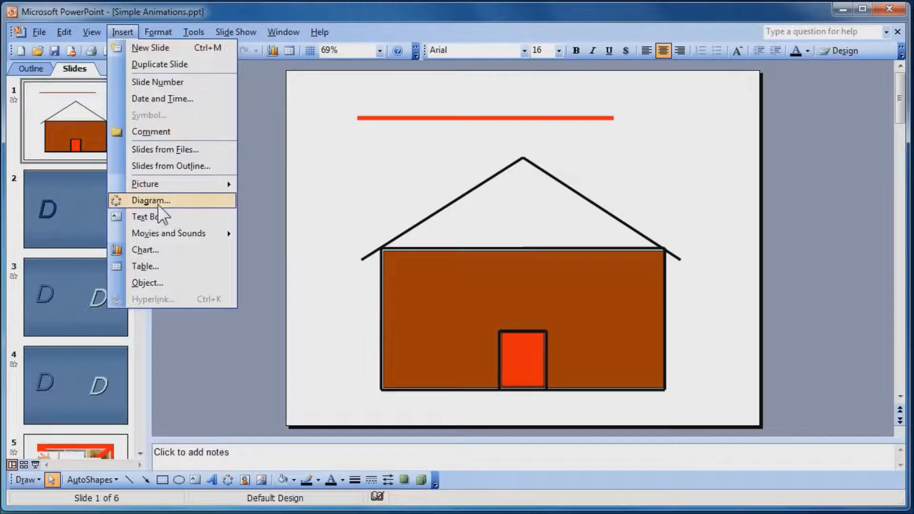
mouse_move(166, 187)
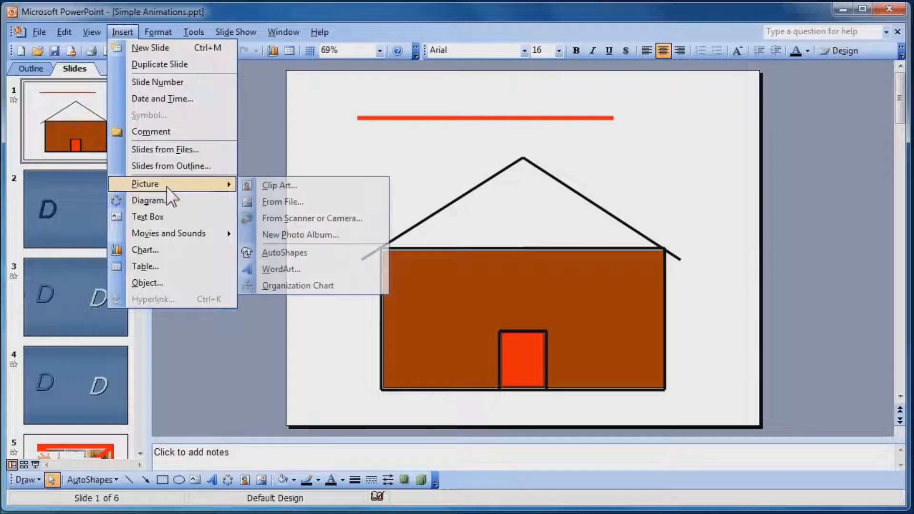
click(294, 254)
click(769, 116)
mouse_move(760, 112)
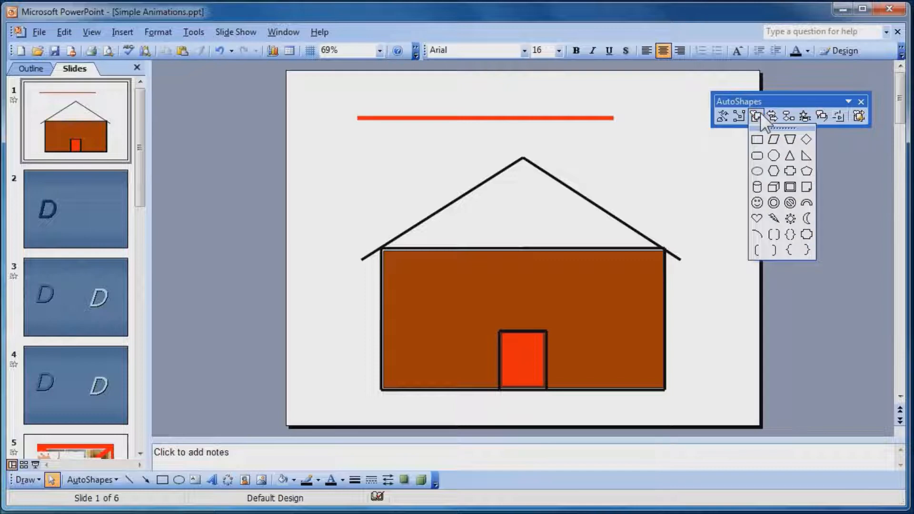
Step: Draw a straight vertical AutoShapes line crossing the red line near its left end
mouse_move(720, 113)
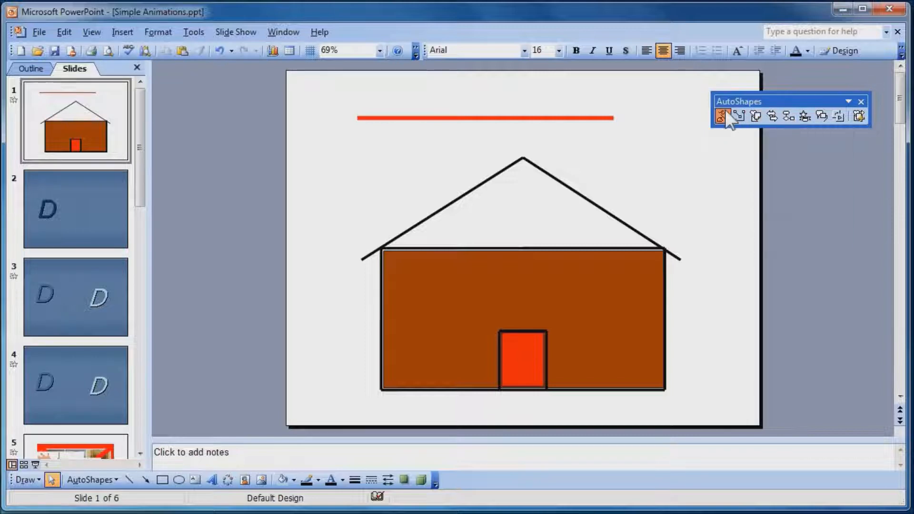
click(724, 139)
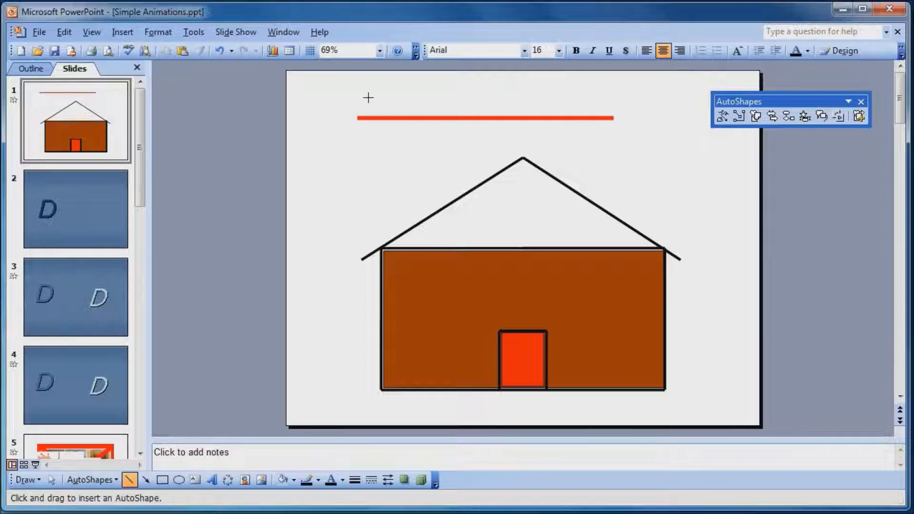
drag(564, 98, 365, 197)
click(339, 199)
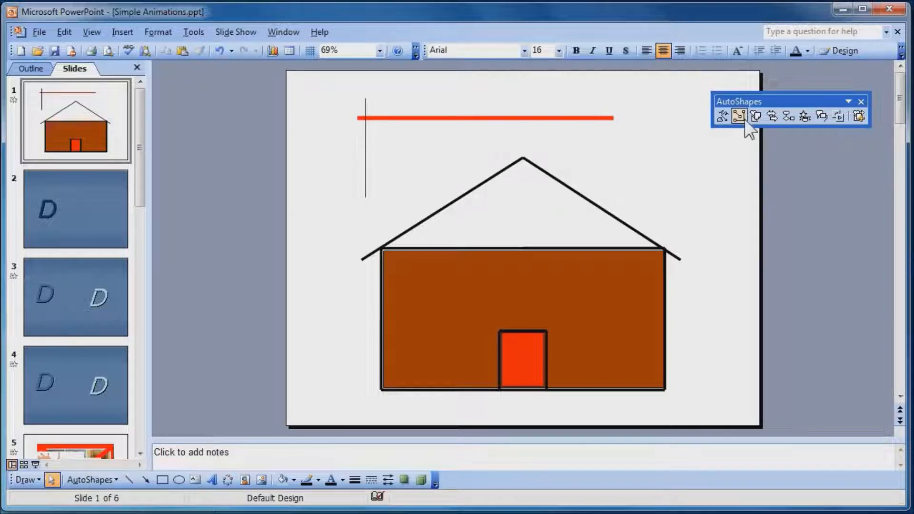
Step: Dock the floating AutoShapes toolbar beside the Drawing toolbar
mouse_move(782, 99)
mouse_down()
mouse_move(586, 296)
mouse_move(501, 406)
mouse_move(529, 458)
mouse_move(511, 480)
mouse_up()
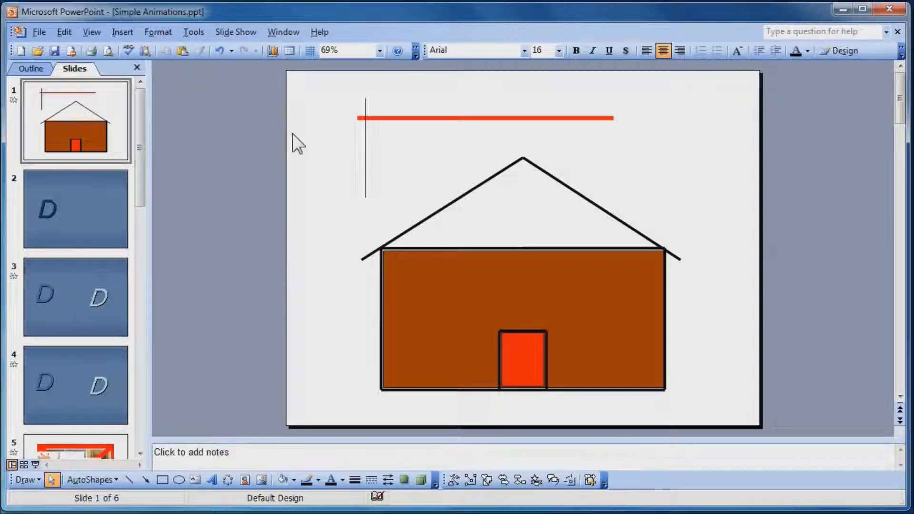
Step: Format the vertical line with the solid 6 pt line style
right_click(364, 168)
right_click(365, 165)
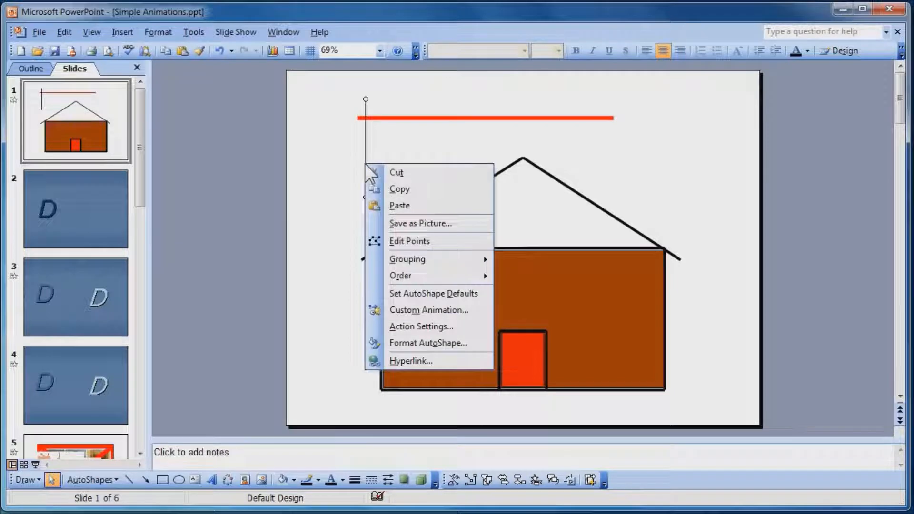
click(420, 344)
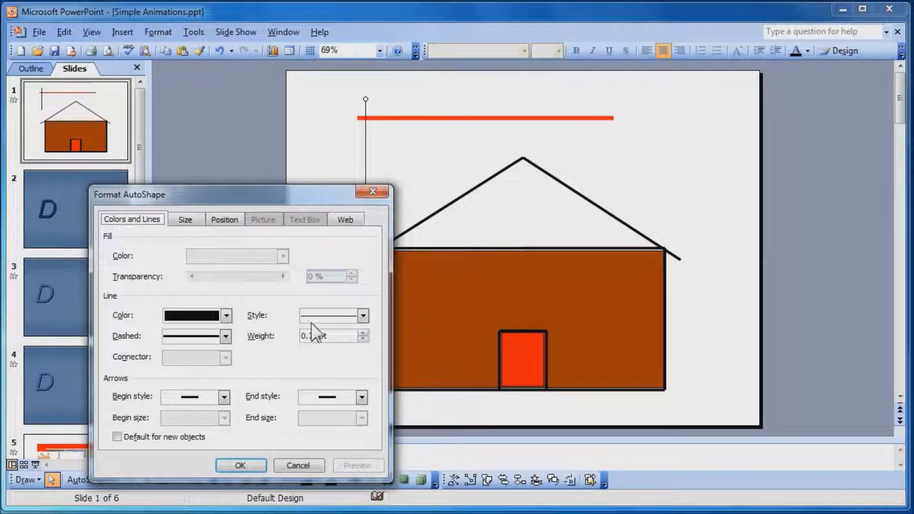
click(363, 316)
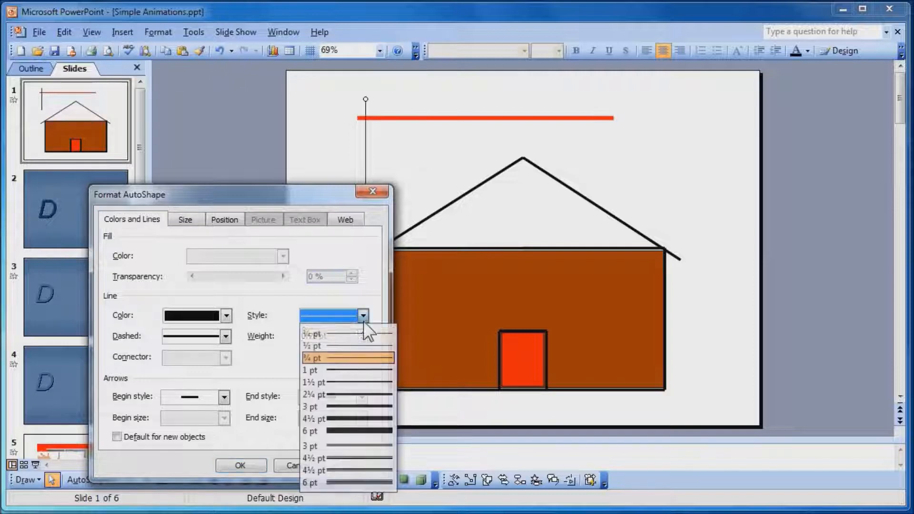
click(339, 431)
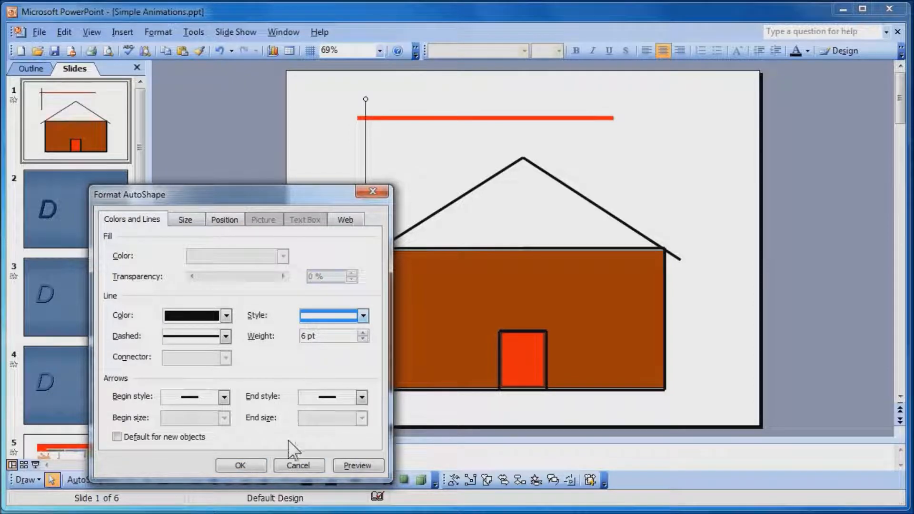
click(240, 466)
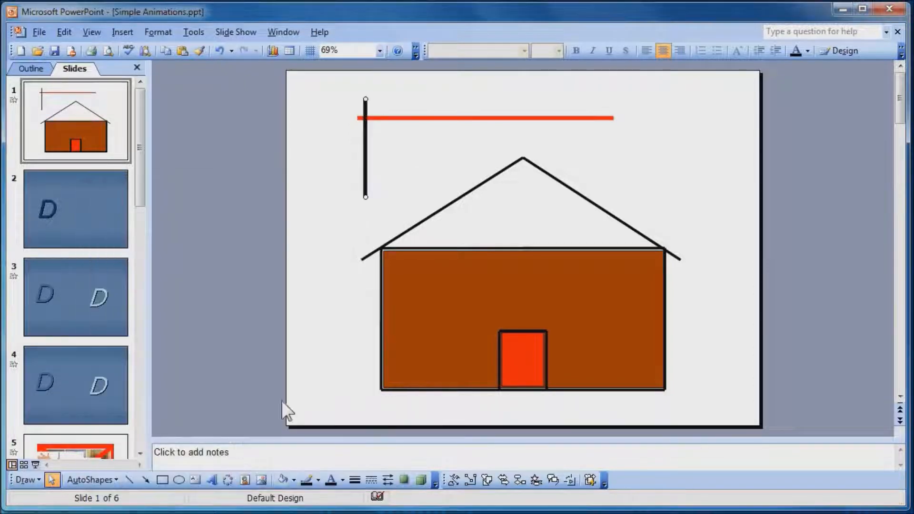
Step: Move the vertical line so its upper end meets the left end of the red line
drag(365, 152, 358, 171)
click(391, 148)
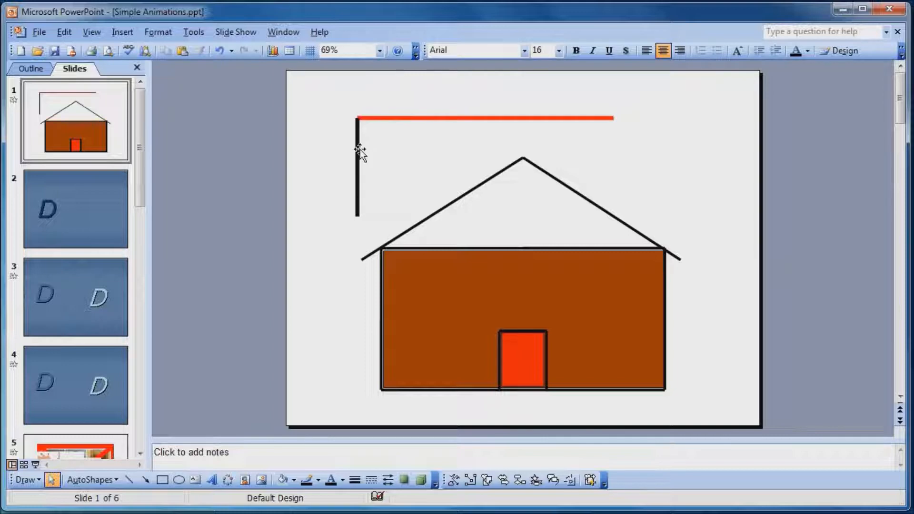
Step: Nudge the vertical line to align with the red line's left end, and deselect it
drag(360, 150, 357, 148)
click(389, 148)
Step: Draw a basic-shape rectangle overlapping the right side of the house and roof
click(487, 480)
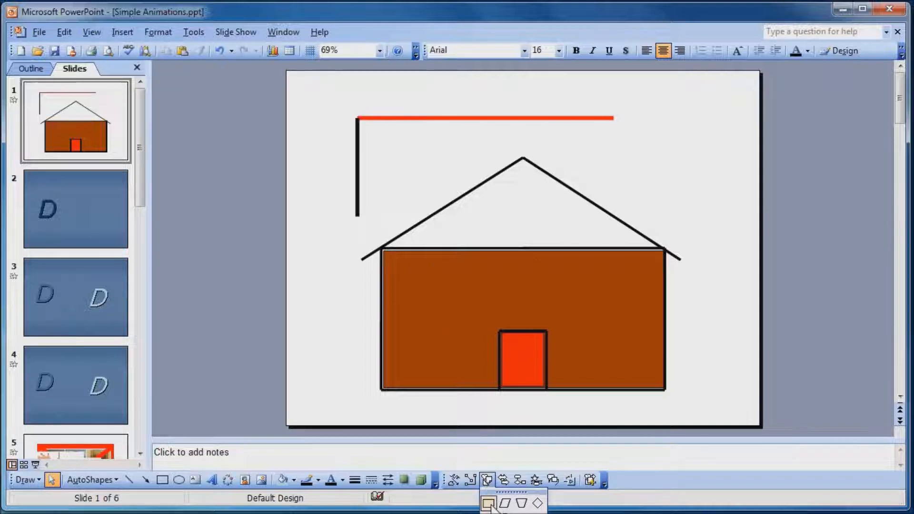
click(488, 503)
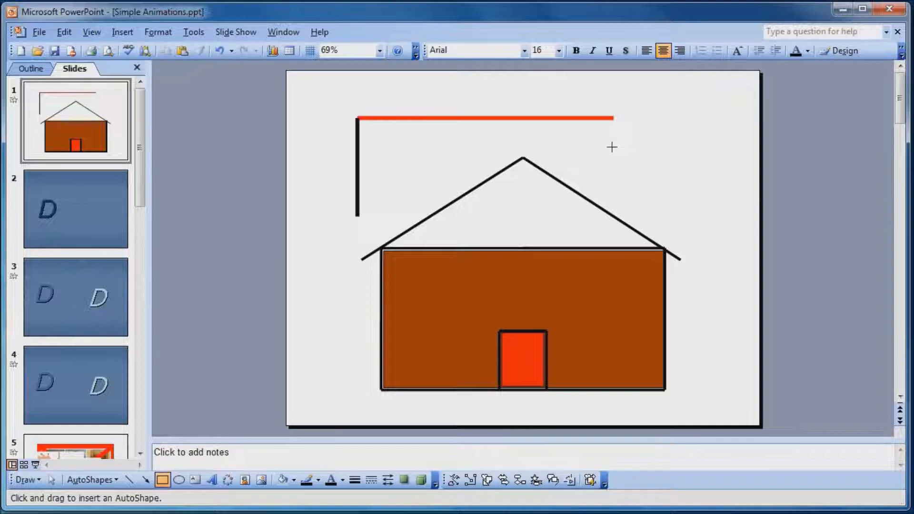
drag(605, 142, 728, 312)
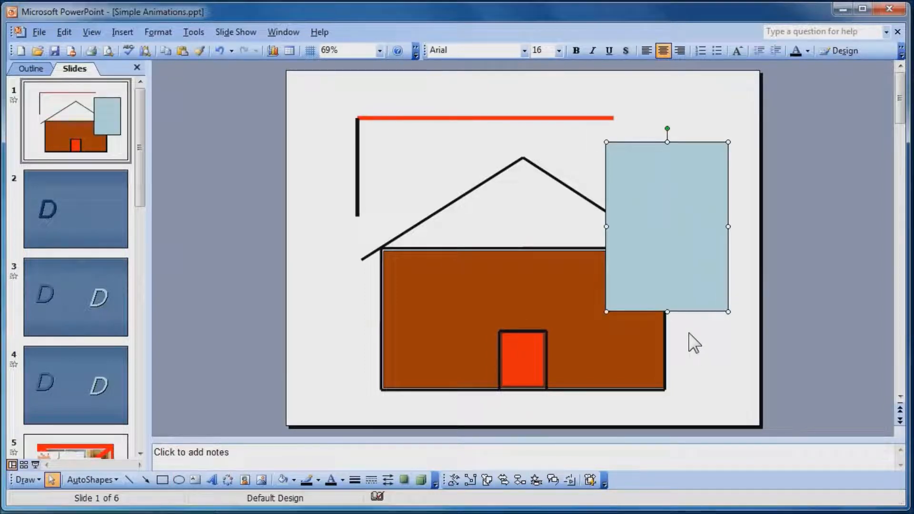
Step: Fill the rectangle with dark green, preview it at 35% transparency, and apply the fill at 0% transparency
right_click(672, 173)
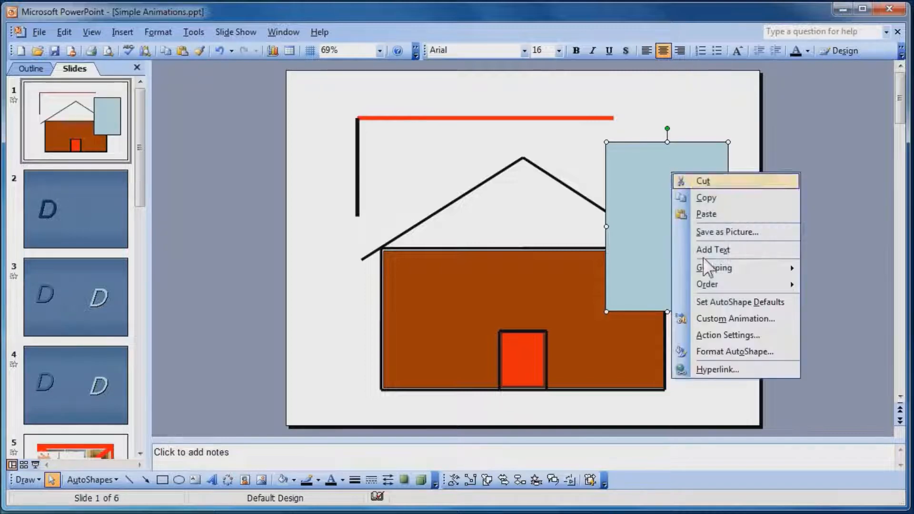
click(721, 352)
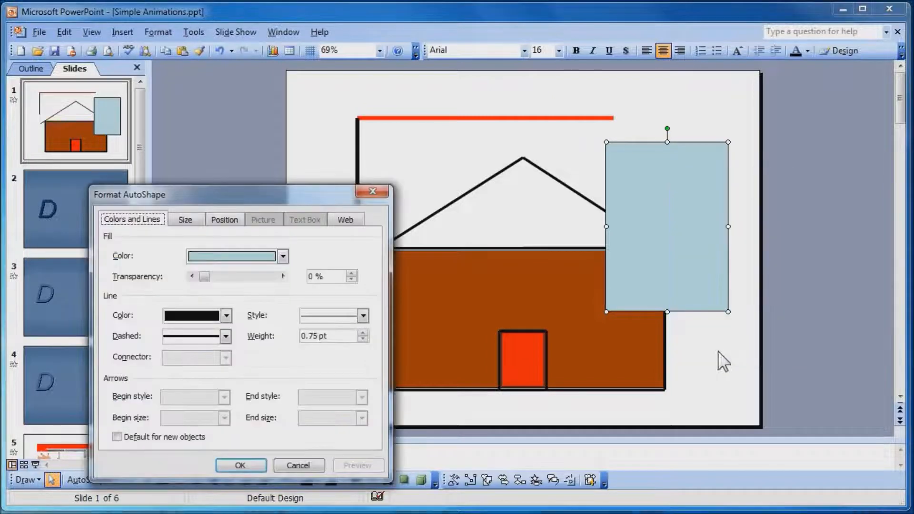
click(286, 258)
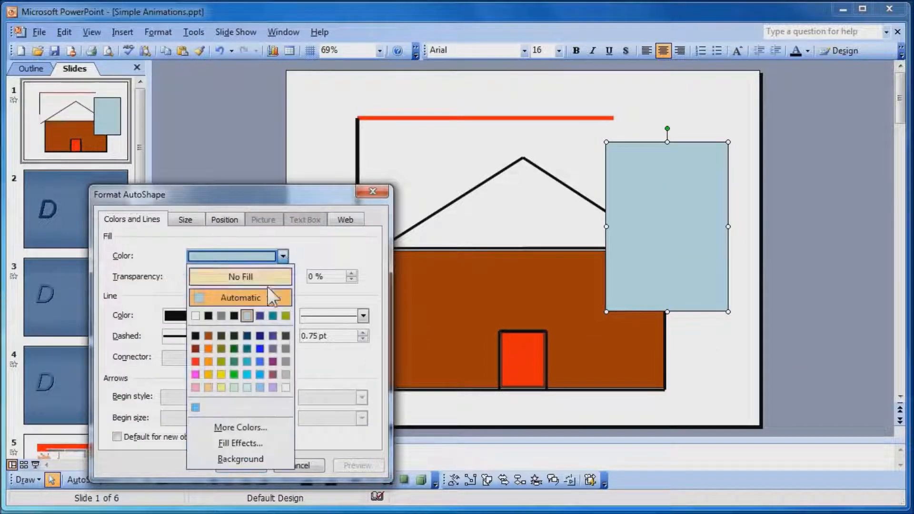
click(234, 361)
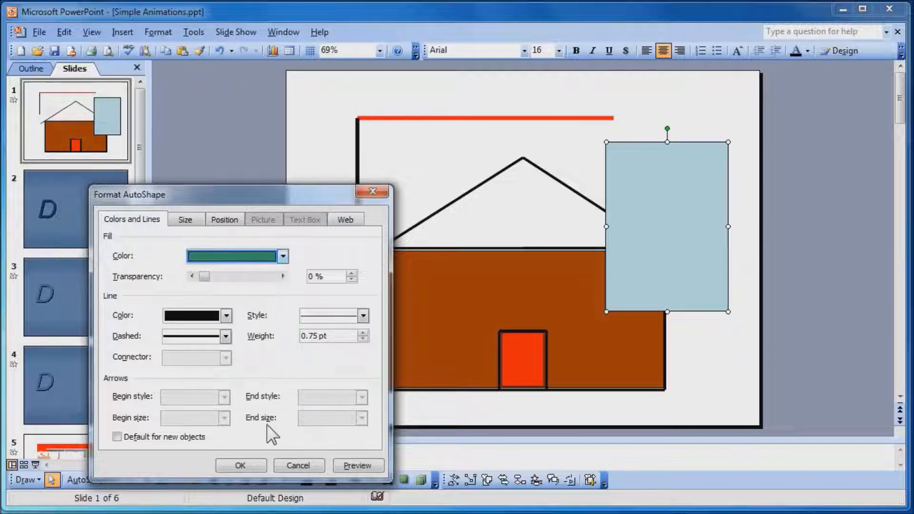
drag(204, 276, 228, 276)
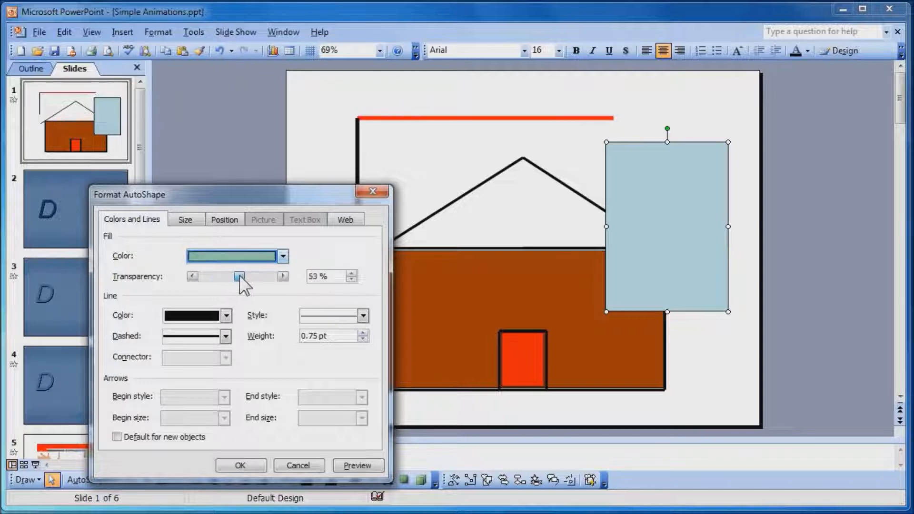
click(355, 464)
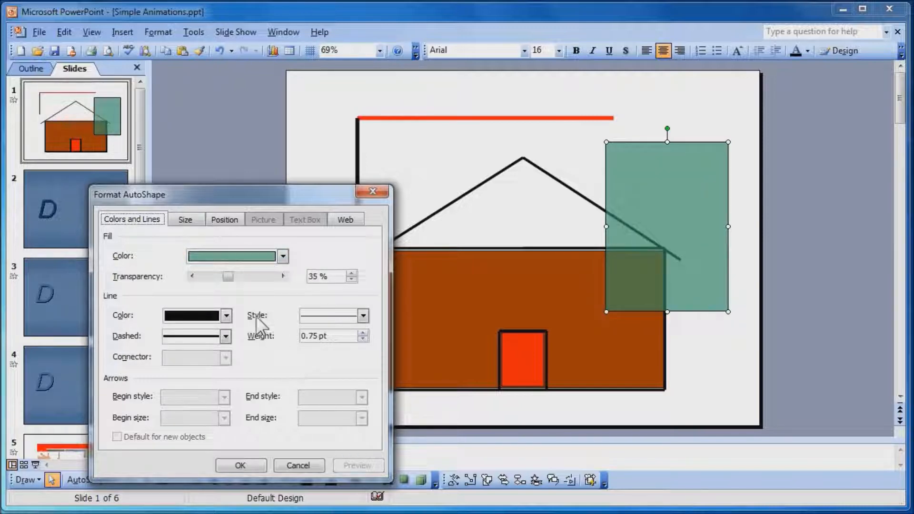
drag(228, 277, 202, 276)
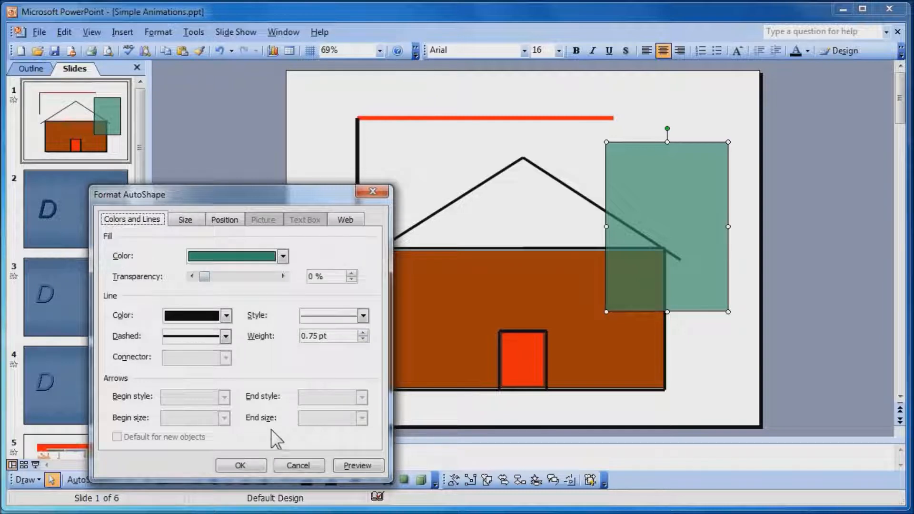
click(238, 463)
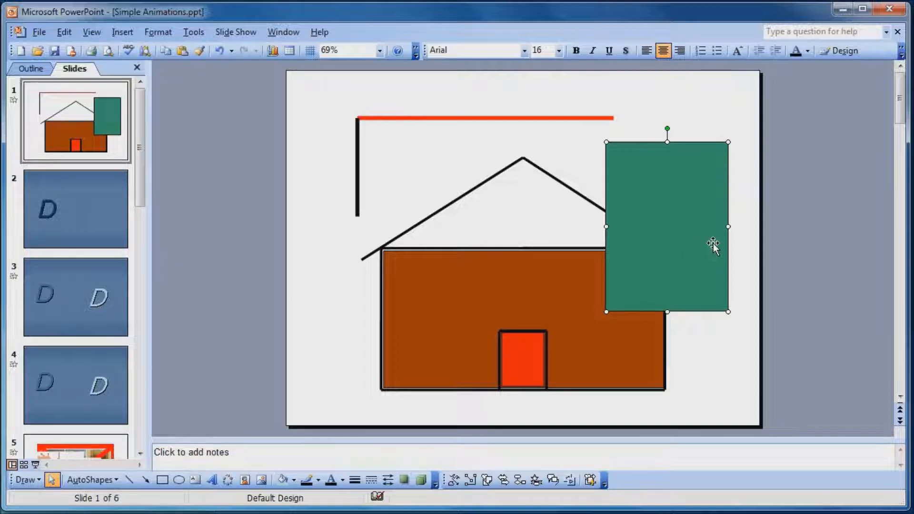
Step: Send the green rectangle to the back, behind the house drawing
right_click(689, 250)
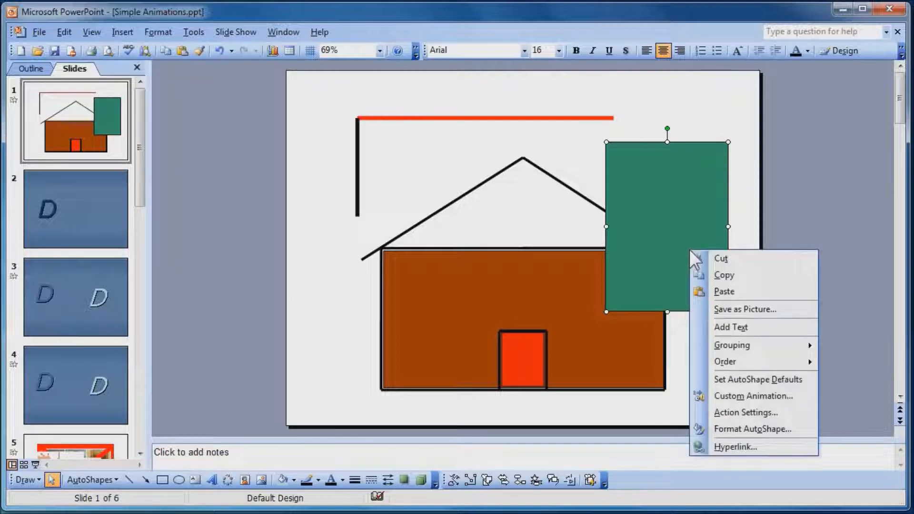
mouse_move(716, 344)
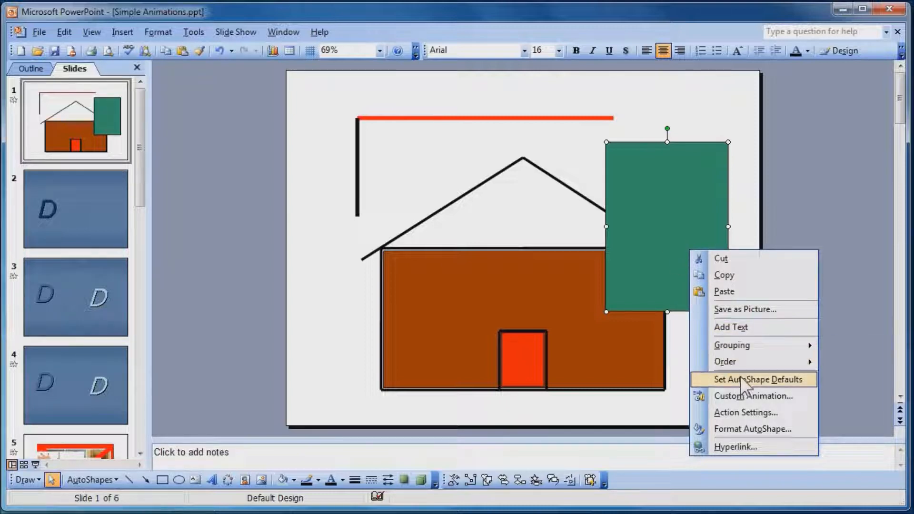
mouse_move(744, 360)
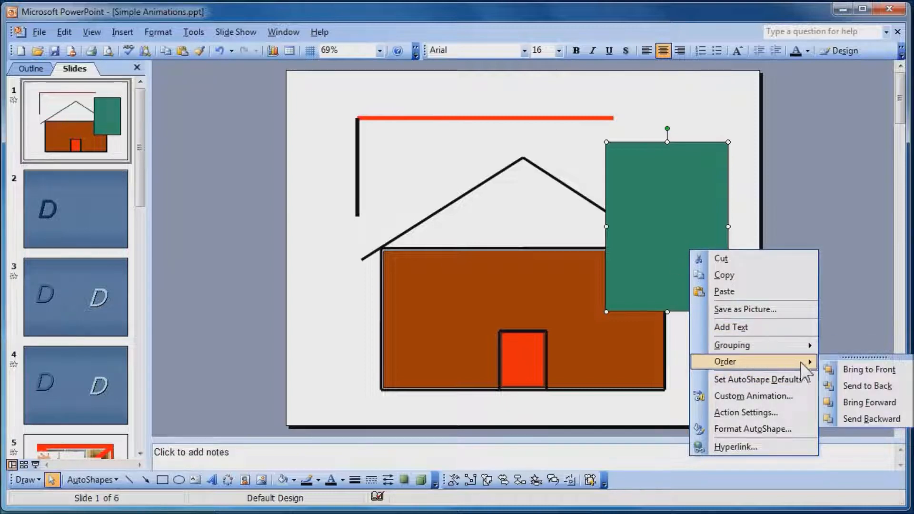
click(850, 387)
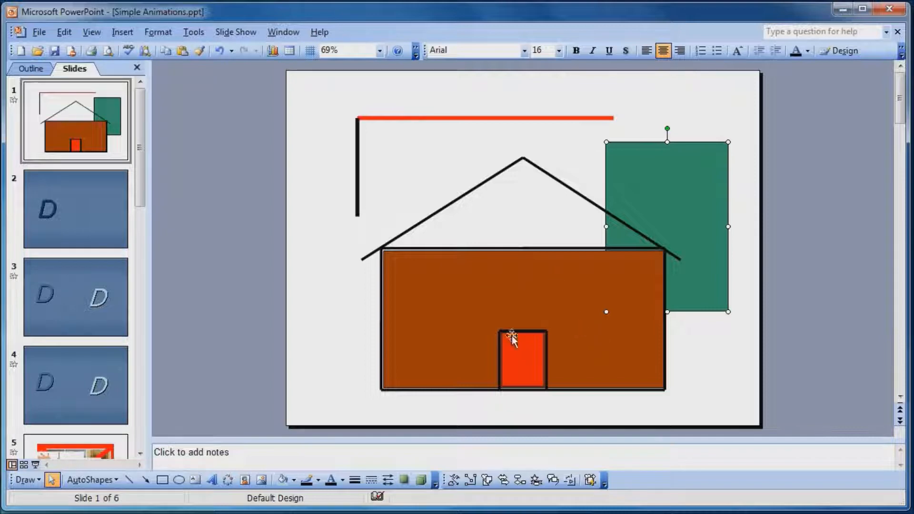
Step: Delete the green rectangle, the red horizontal line and the thick vertical line beside the roof
right_click(685, 190)
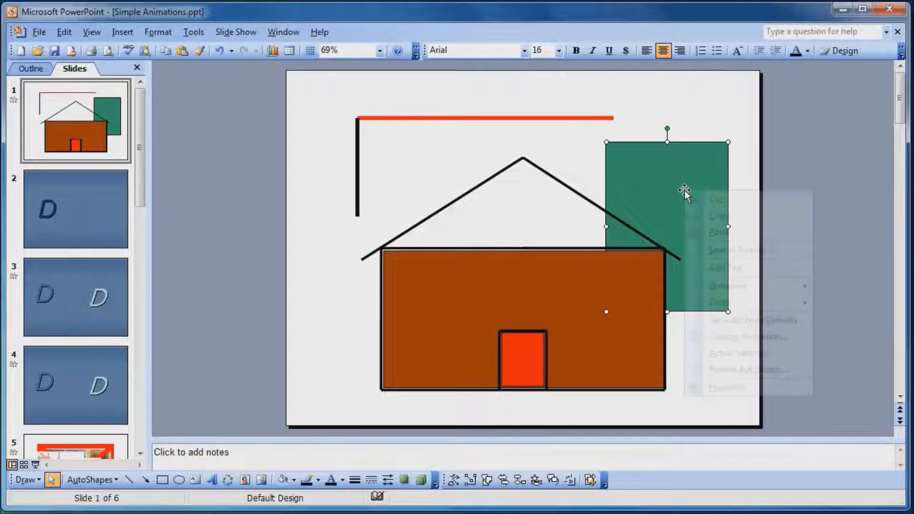
click(645, 175)
key(Delete)
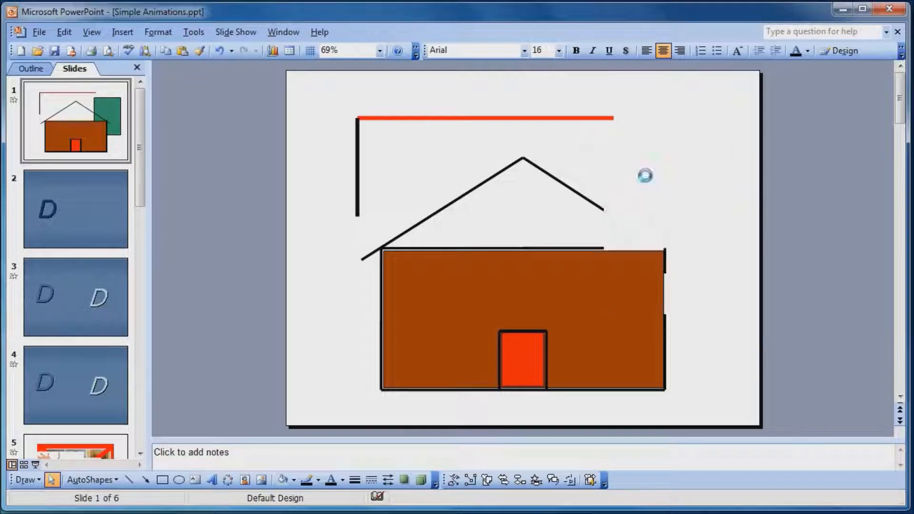
click(565, 118)
key(Delete)
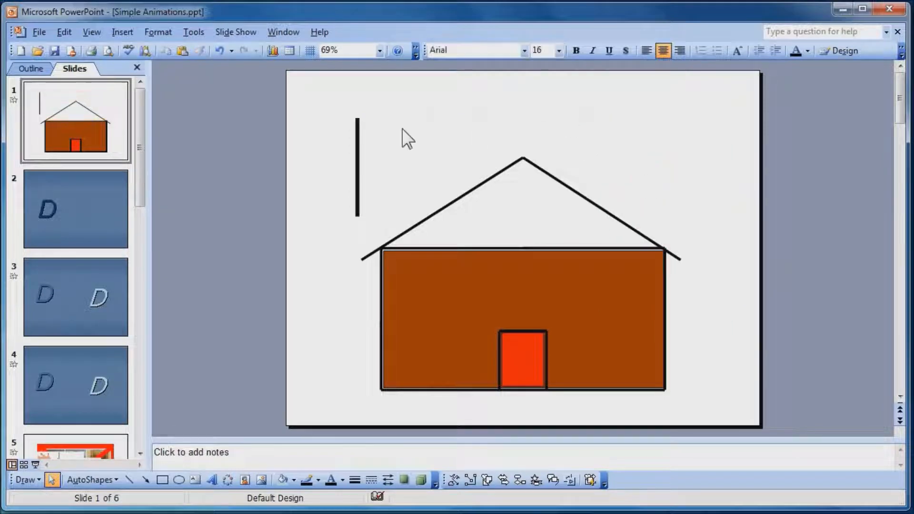
click(357, 133)
key(Delete)
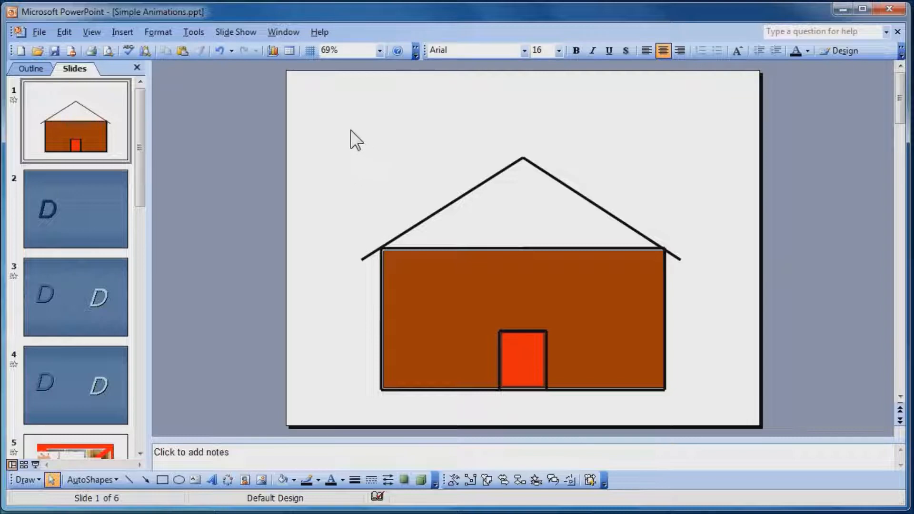
Step: Show the slide's custom animations and look through the effect categories offered for the house's bottom line
click(234, 33)
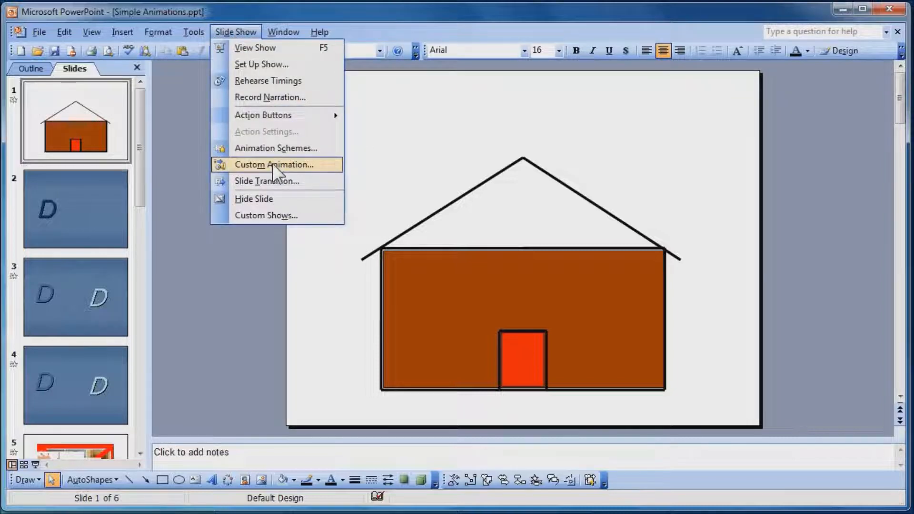
click(273, 164)
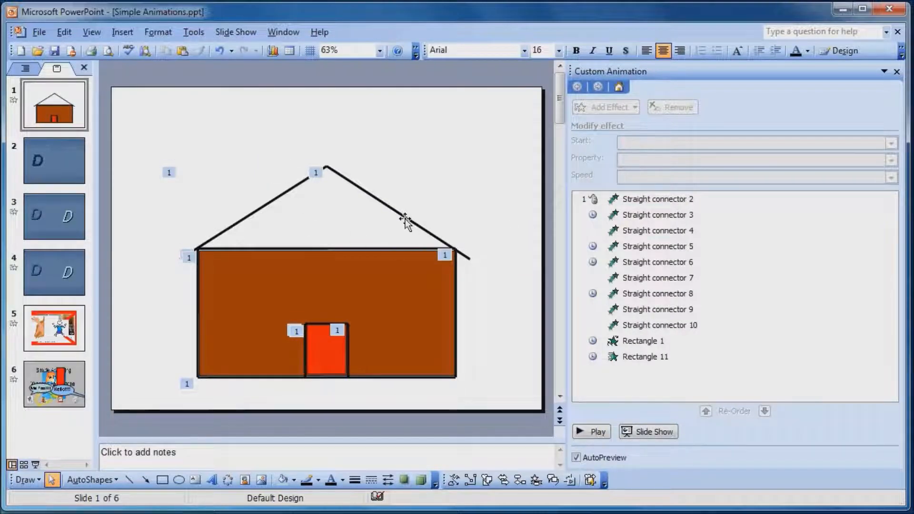
click(386, 378)
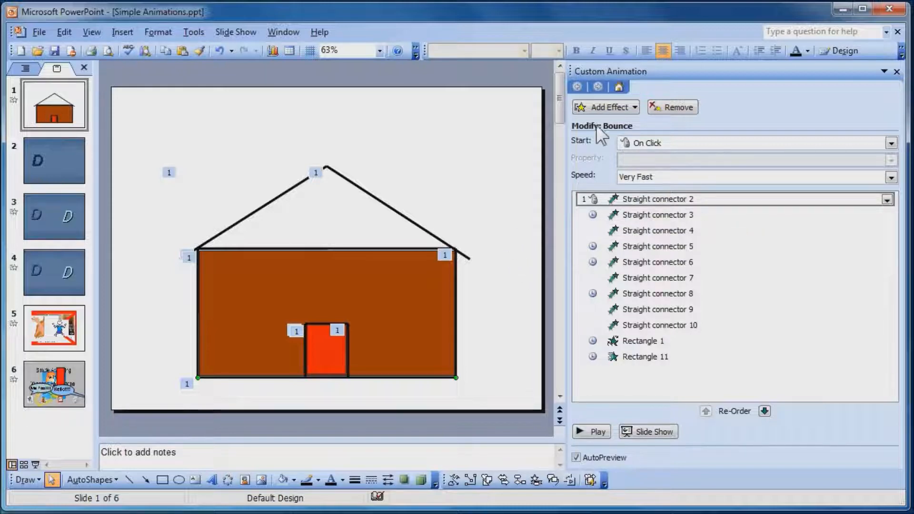
click(614, 107)
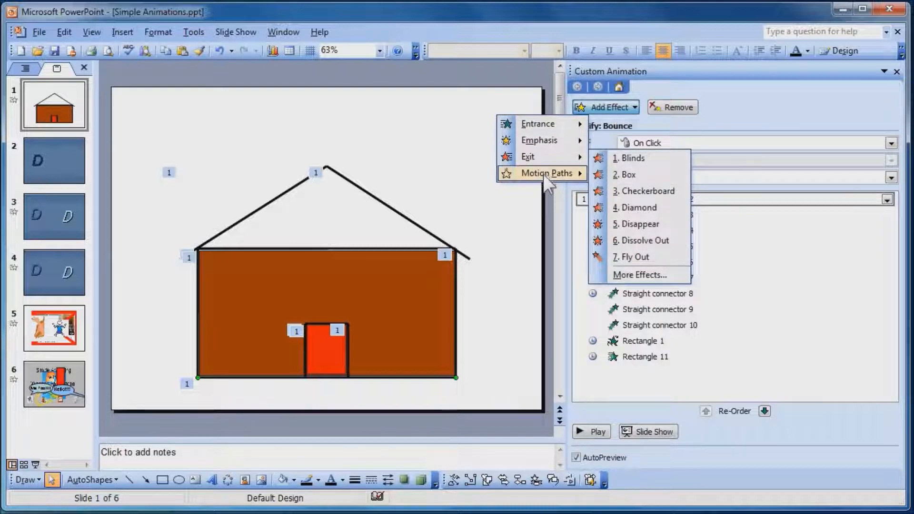
mouse_move(544, 174)
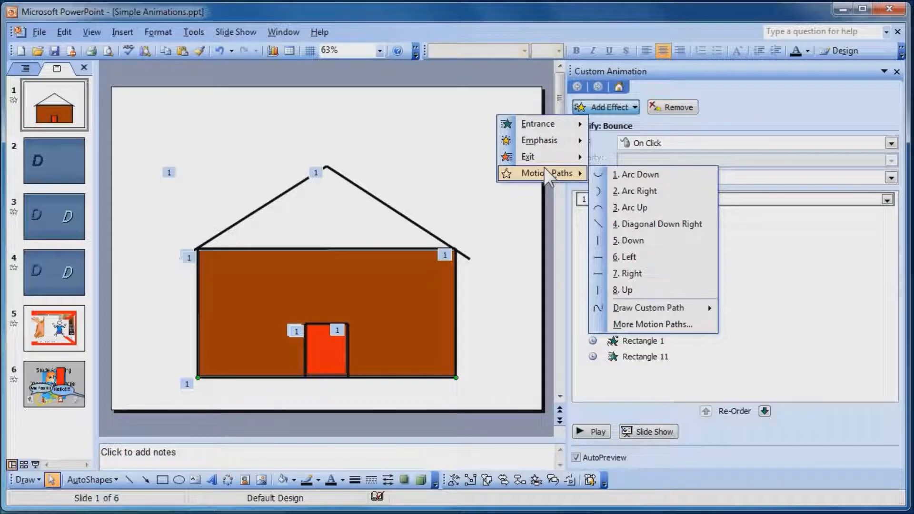
click(810, 246)
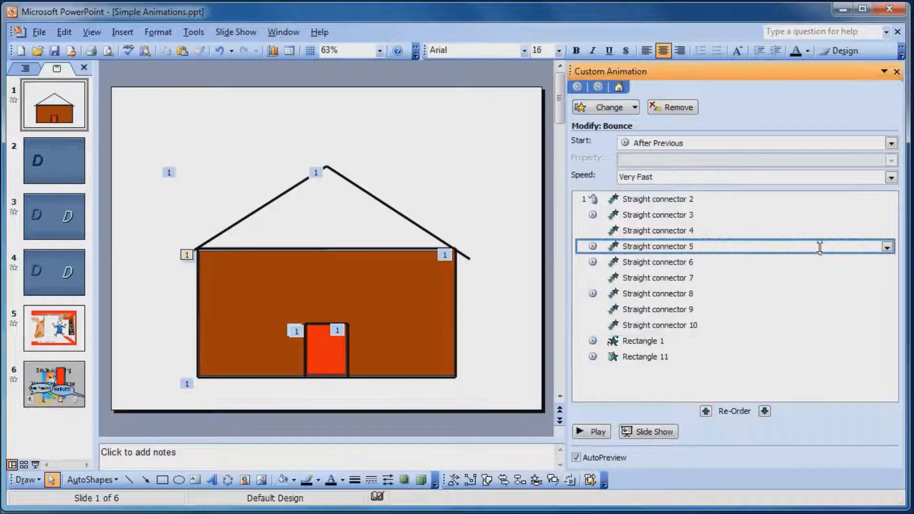
Step: Review the effect and timing options of Straight connector 2's Bounce animation, leaving them without changes
click(748, 200)
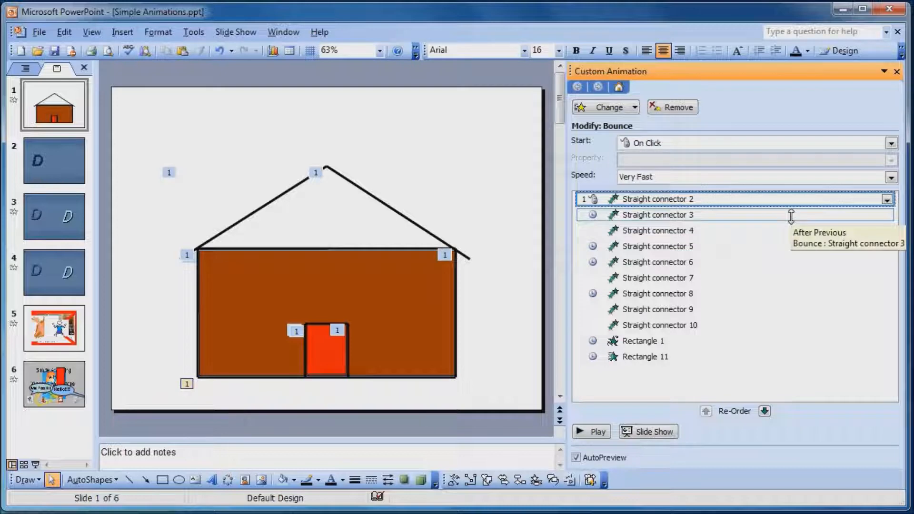
click(888, 199)
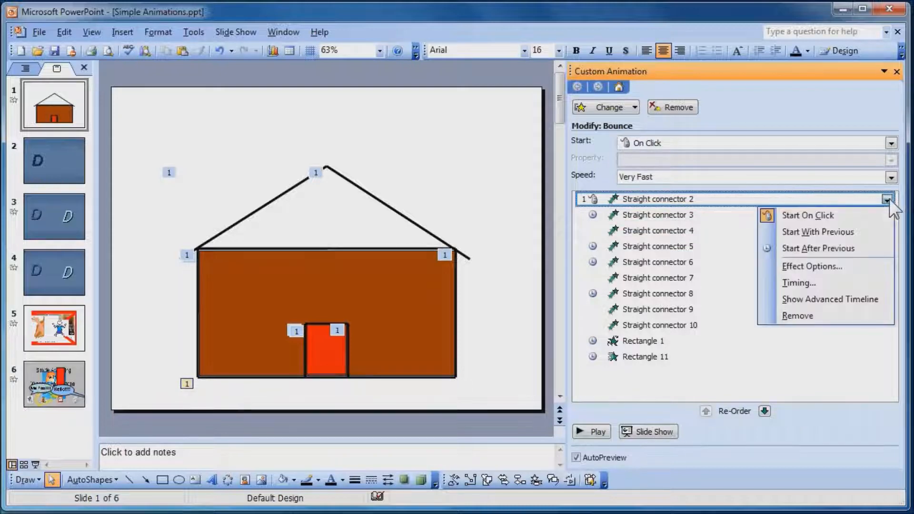
click(814, 266)
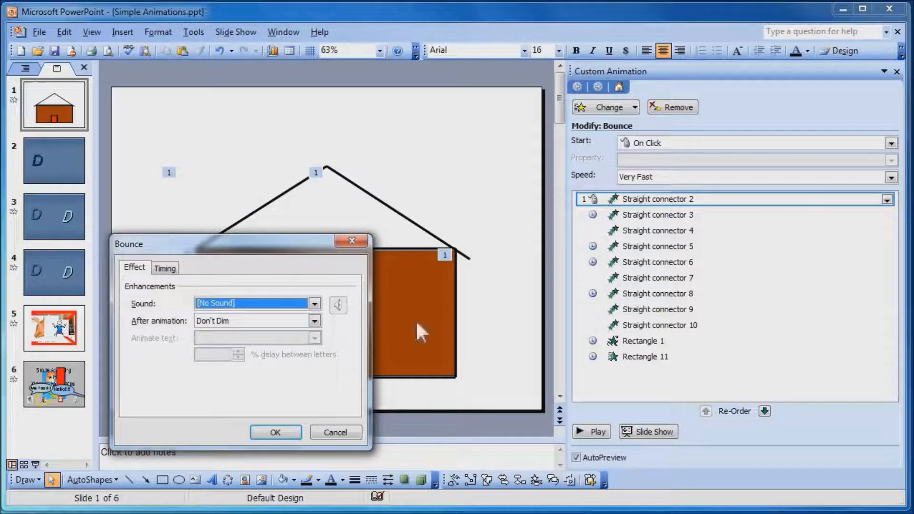
click(162, 268)
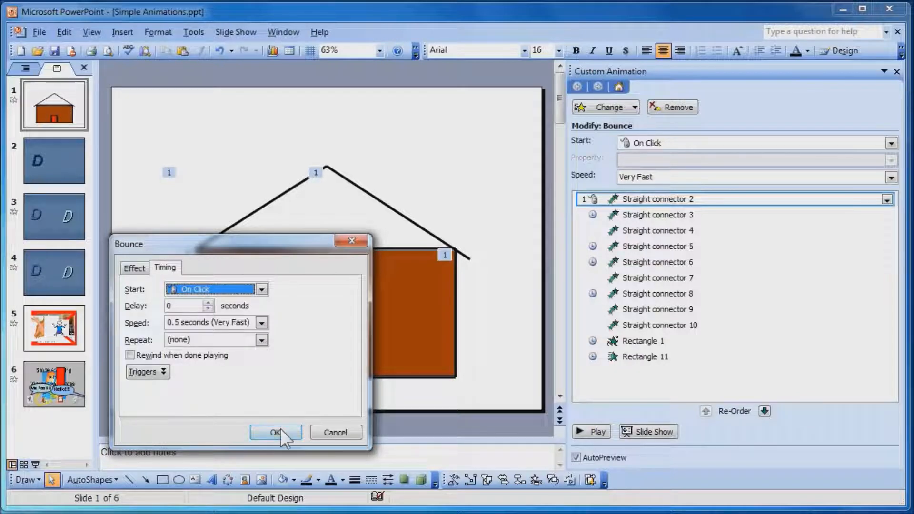
click(334, 431)
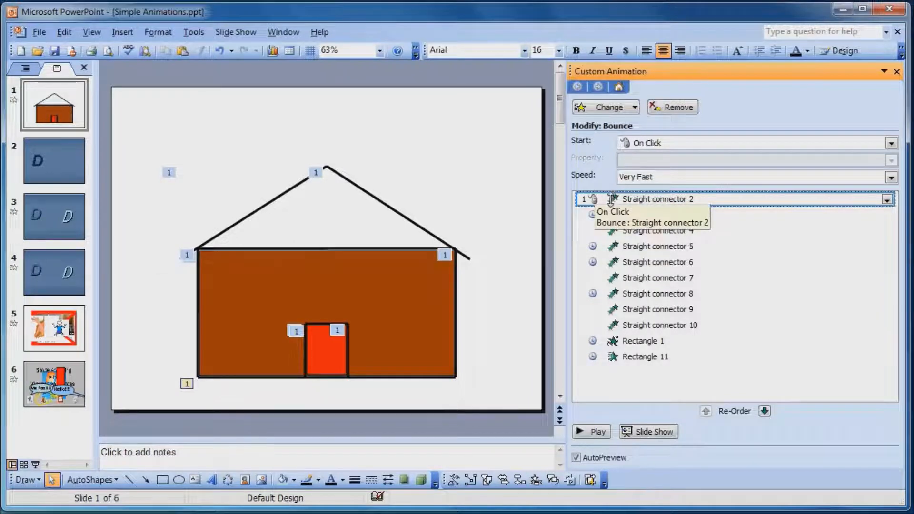
Step: Compare the start options of the Bounce animations on Straight connector 3 and Straight connector 4
click(698, 215)
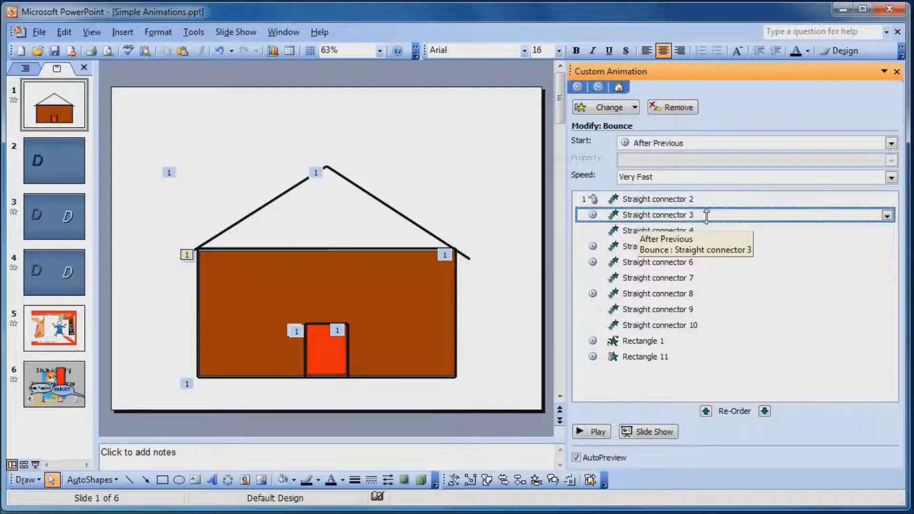
click(887, 215)
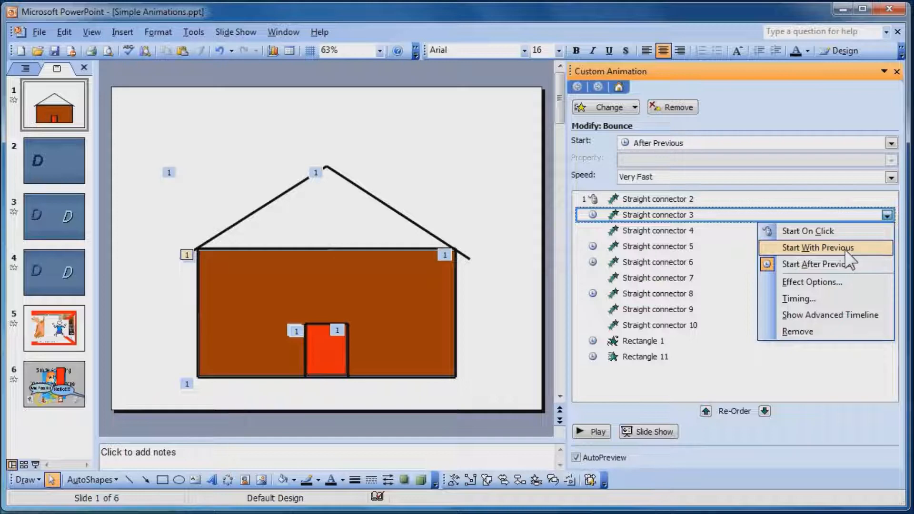
click(661, 227)
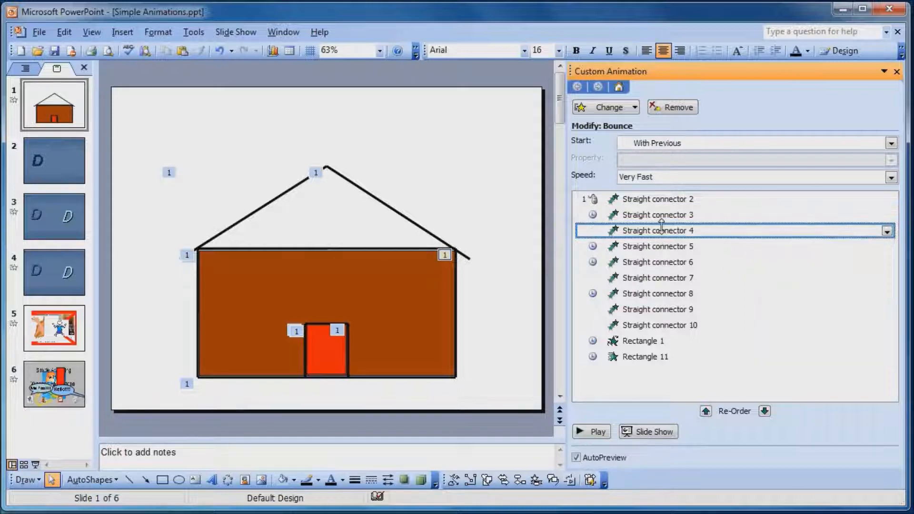
click(886, 231)
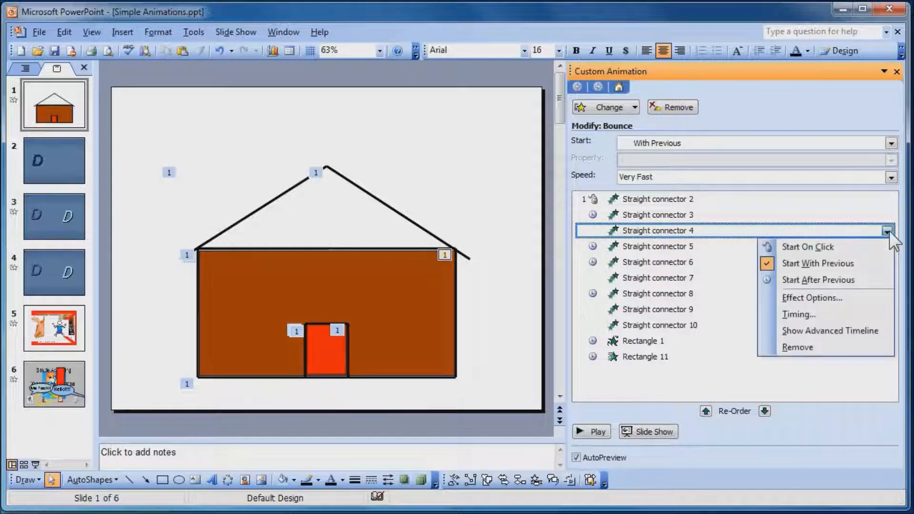
click(634, 217)
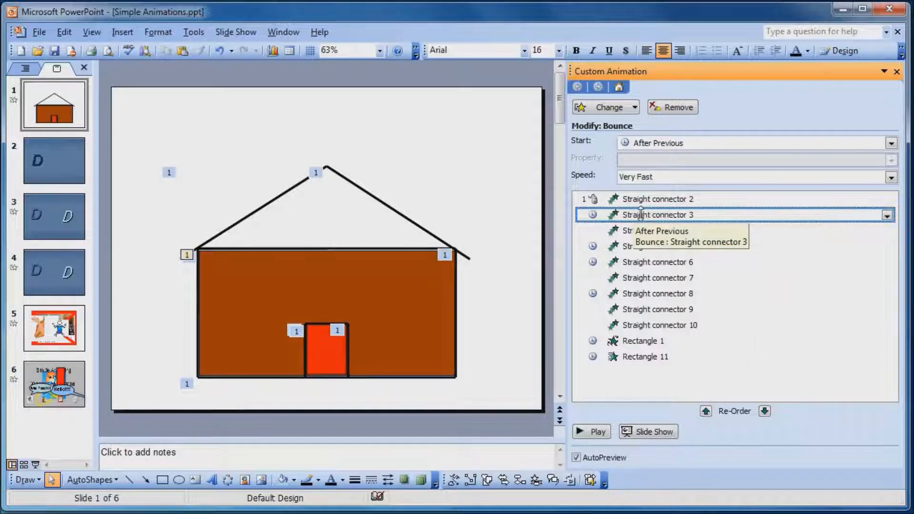
Step: Look through the Bounce animations of Straight connectors 4 to 10 and compare their start options, leaving the settings without changes
click(650, 231)
click(649, 246)
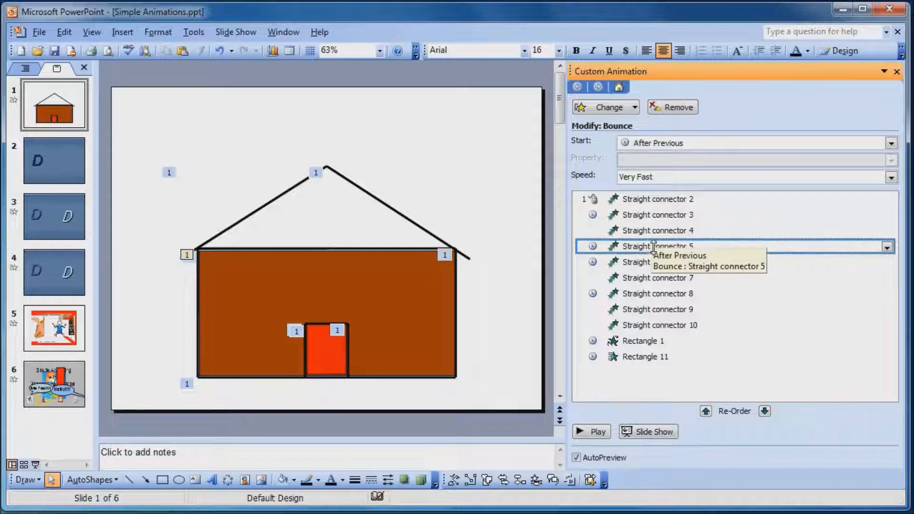
click(652, 262)
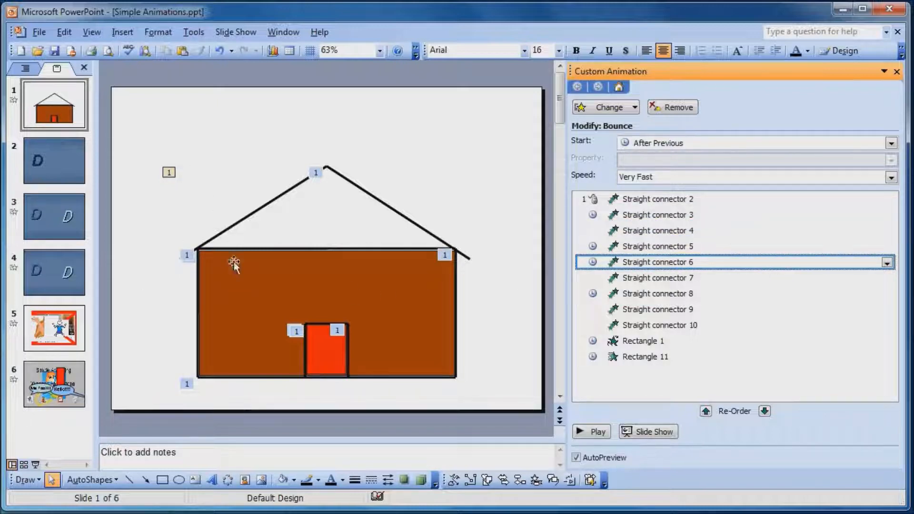
click(646, 277)
click(646, 309)
double_click(646, 325)
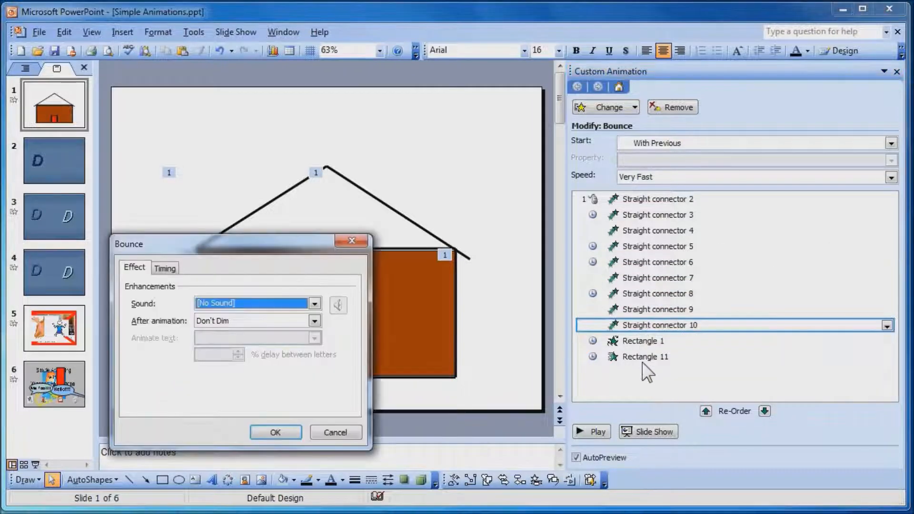
click(353, 431)
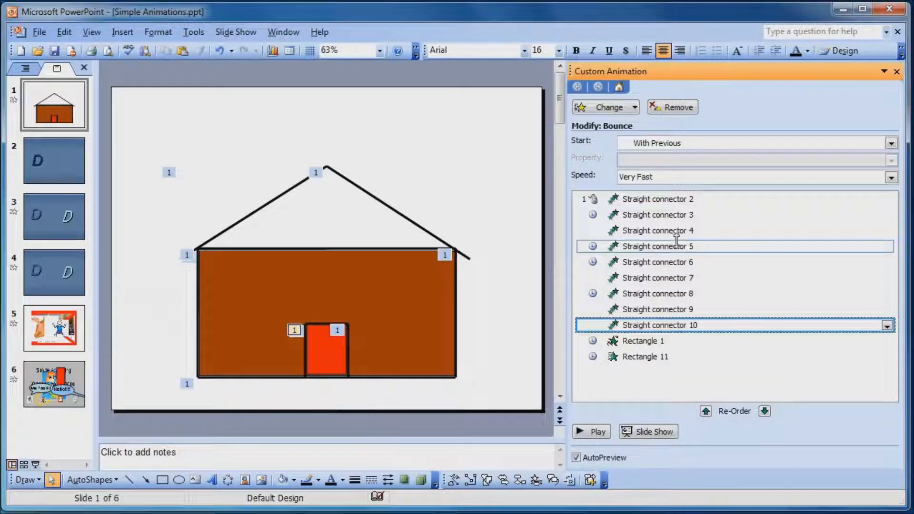
Step: Move Straight connector 2's animation four places down the animation order, and return it to first place
click(661, 199)
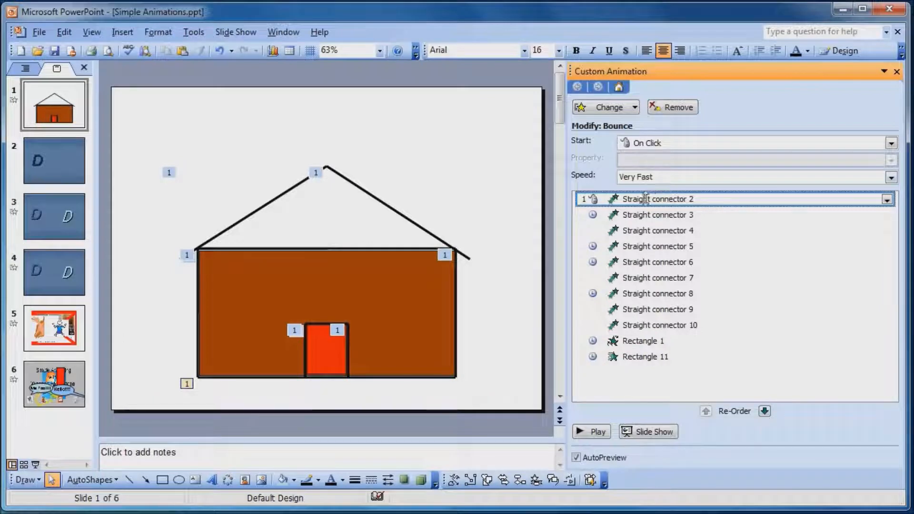
click(764, 410)
click(765, 411)
click(764, 410)
click(765, 410)
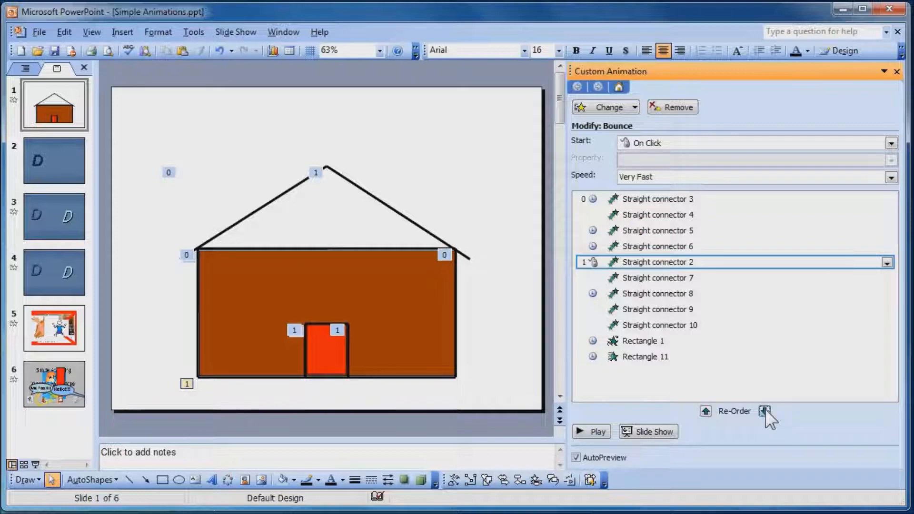
click(708, 411)
click(708, 411)
click(708, 411)
click(708, 411)
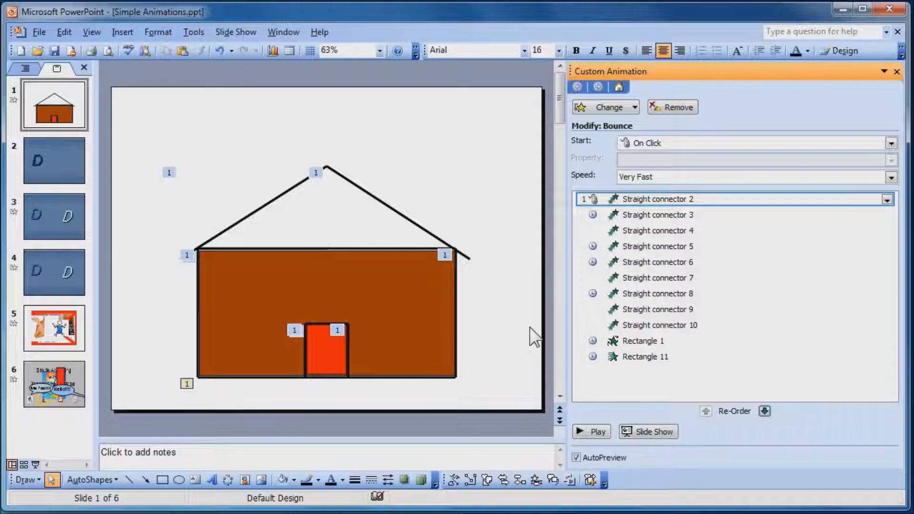
Step: Play the house animations, and preview the Box and Circle entrance effects for Straight connector 2 without applying either
click(595, 429)
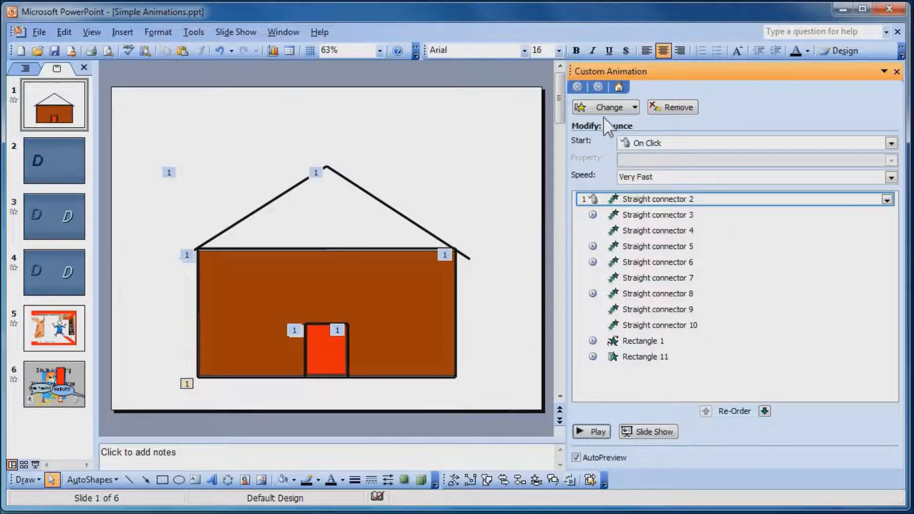
click(632, 108)
mouse_move(556, 123)
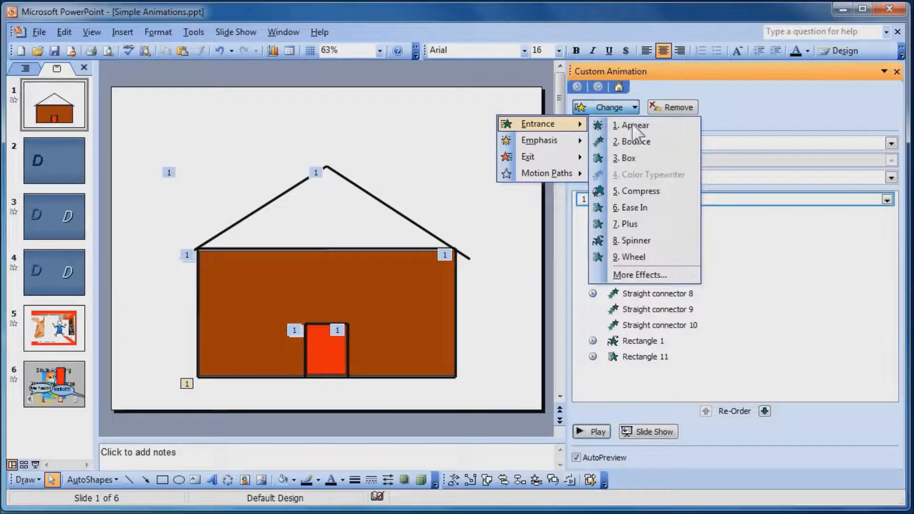
click(637, 275)
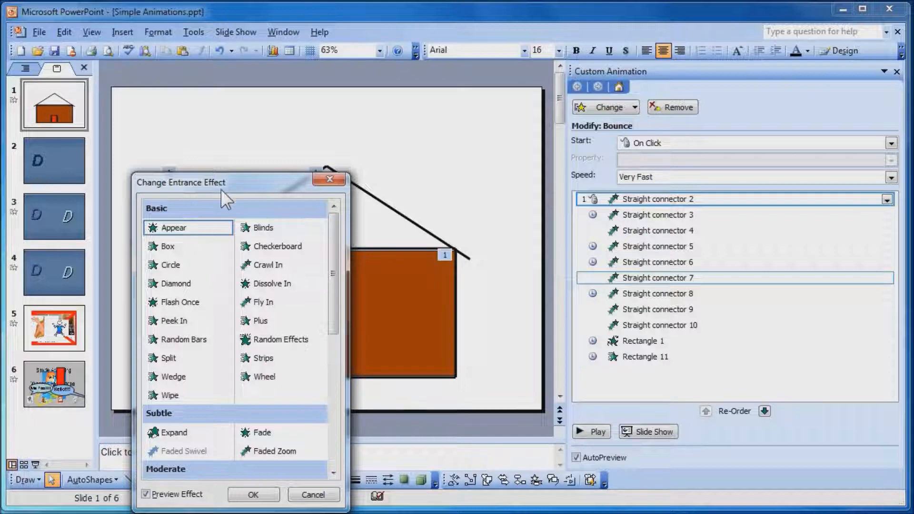
drag(224, 184, 652, 139)
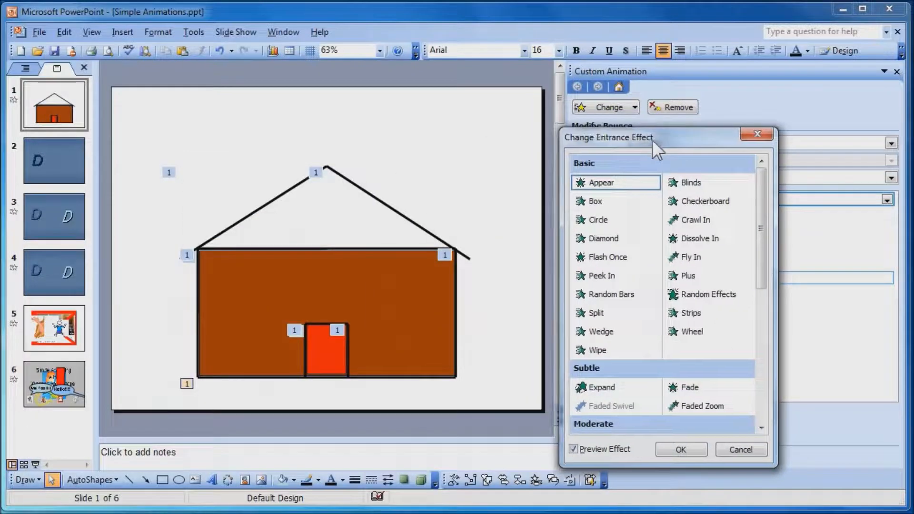
click(598, 199)
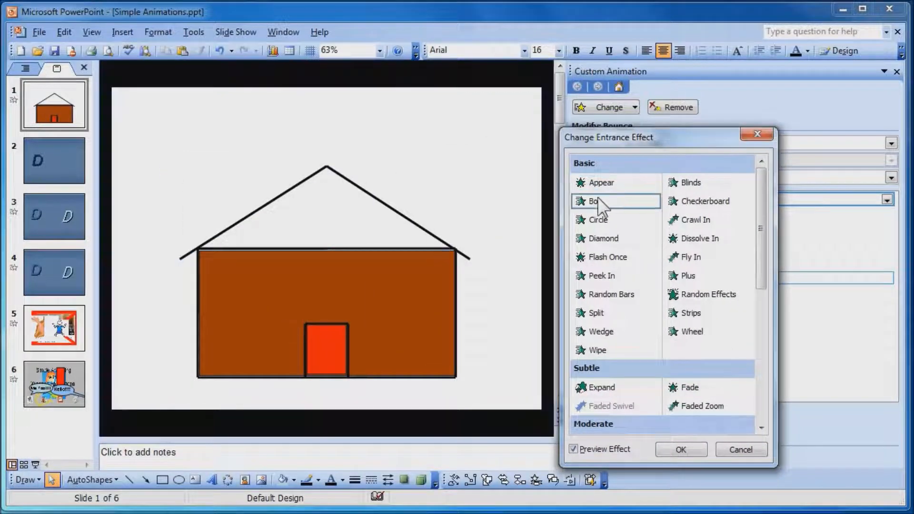
click(596, 219)
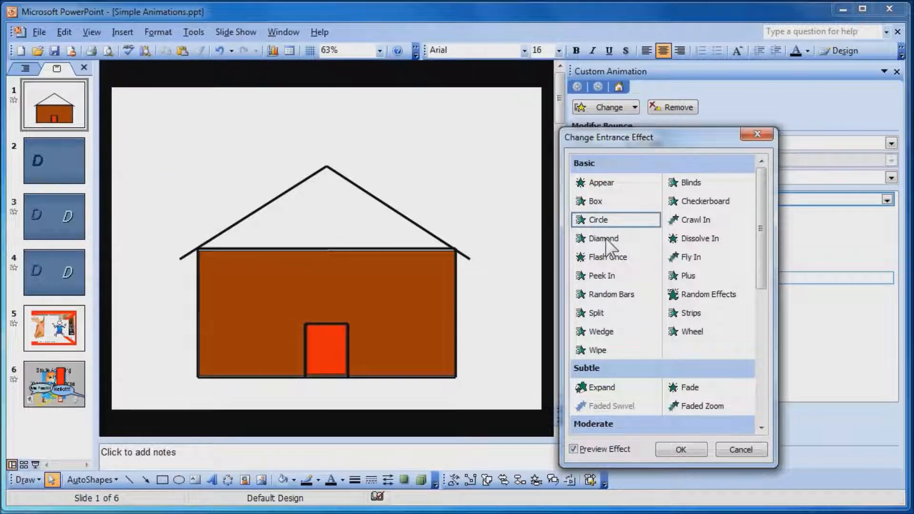
click(739, 450)
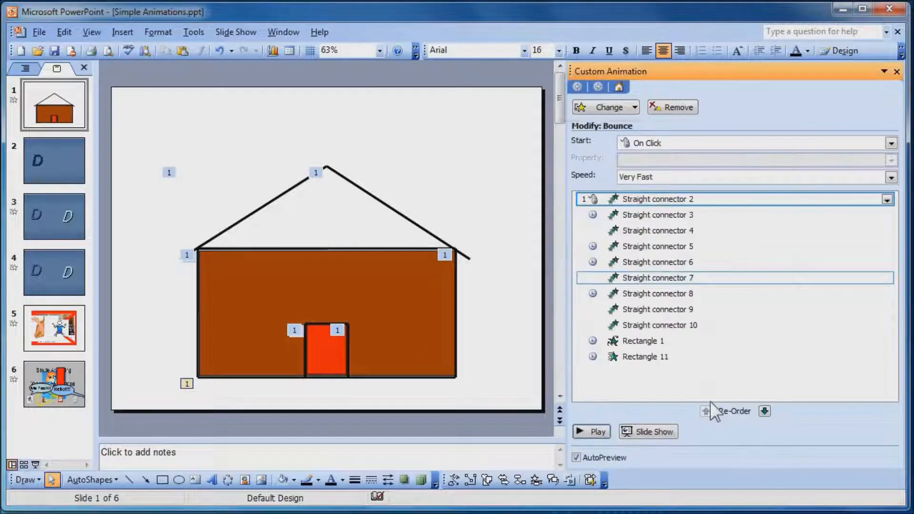
Step: Preview entrance effects such as Flash Once, Peek In, Random Bars, Wipe and Wheel on the brown rectangle without adding any
click(435, 326)
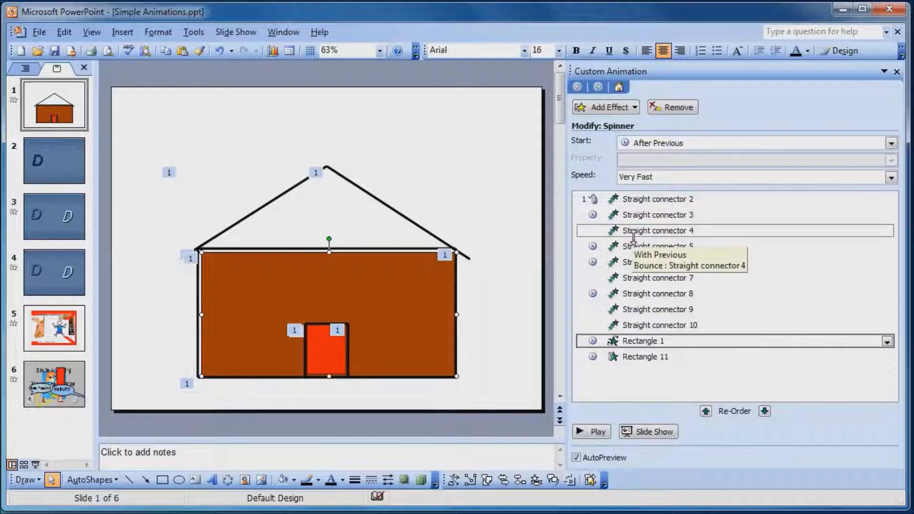
click(601, 103)
mouse_move(555, 124)
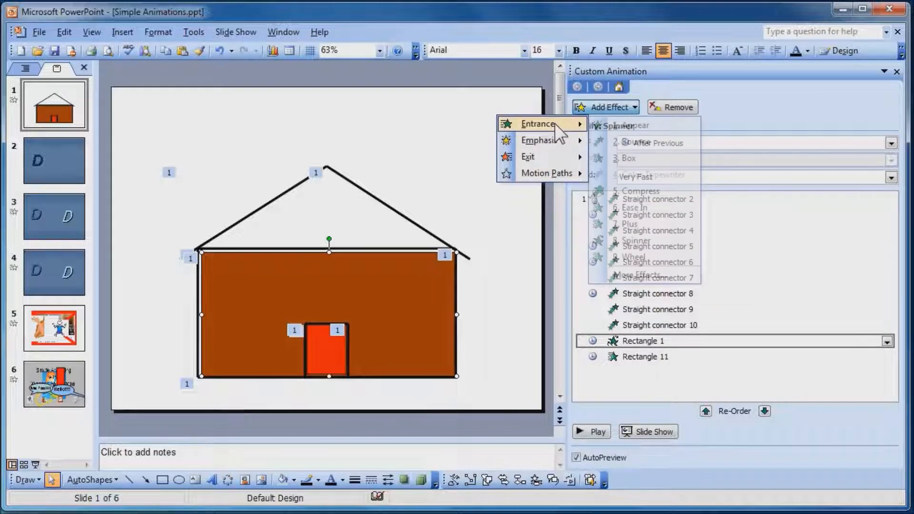
click(633, 274)
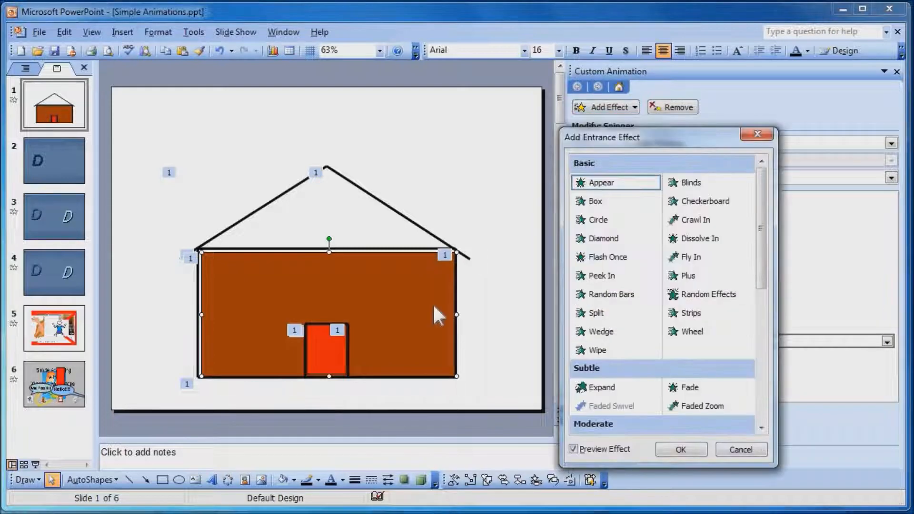
click(604, 258)
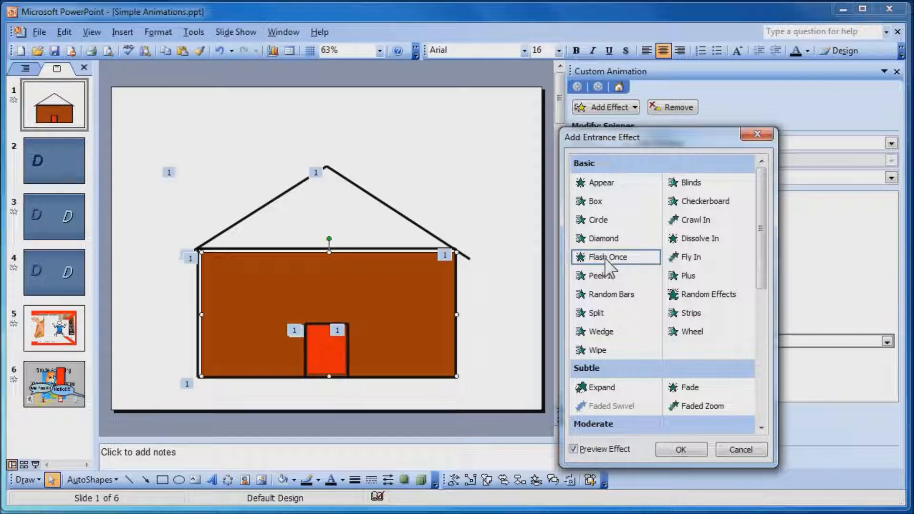
click(604, 274)
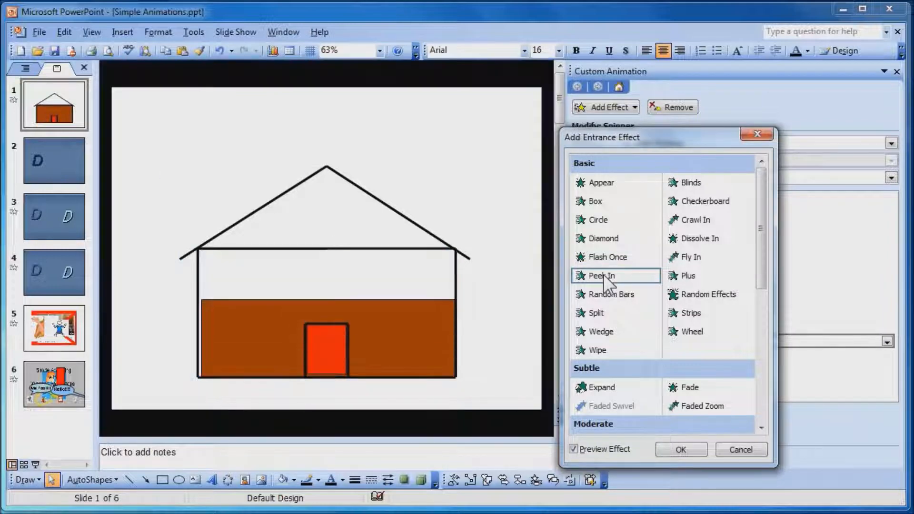
click(602, 296)
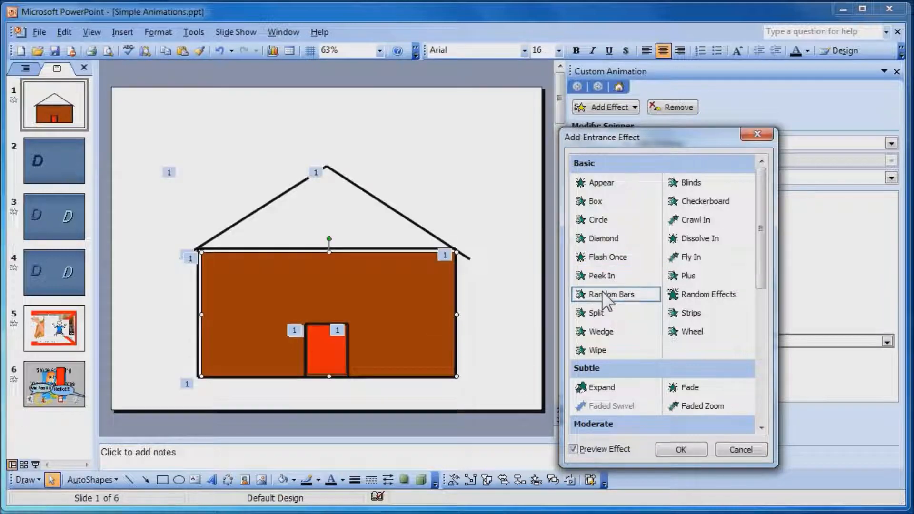
click(595, 350)
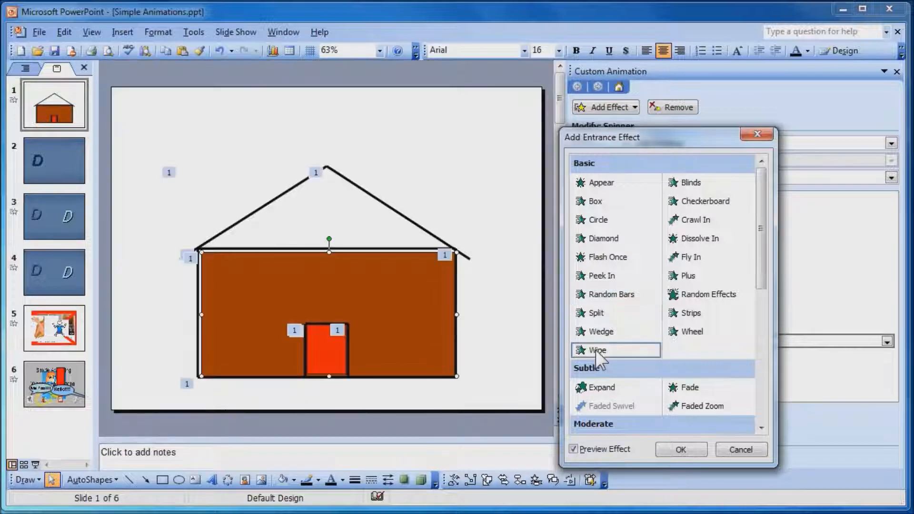
click(686, 335)
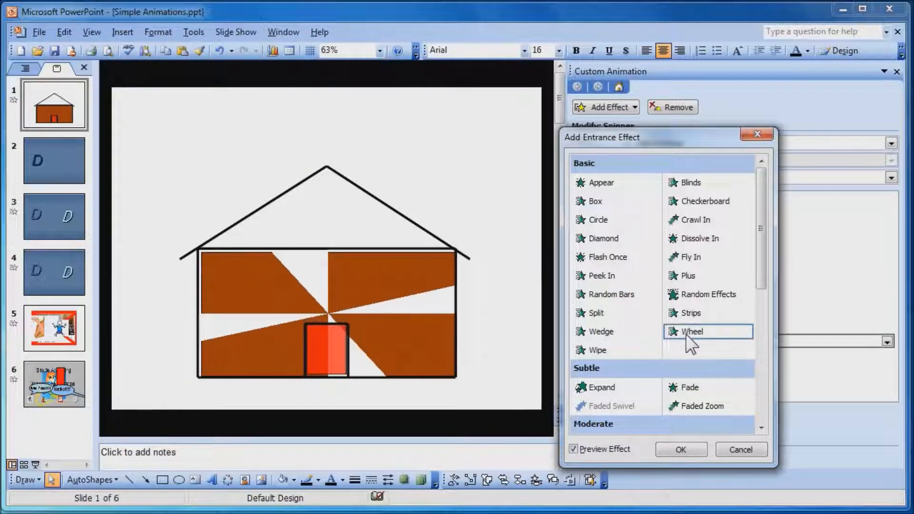
scroll(756, 336, down, 4)
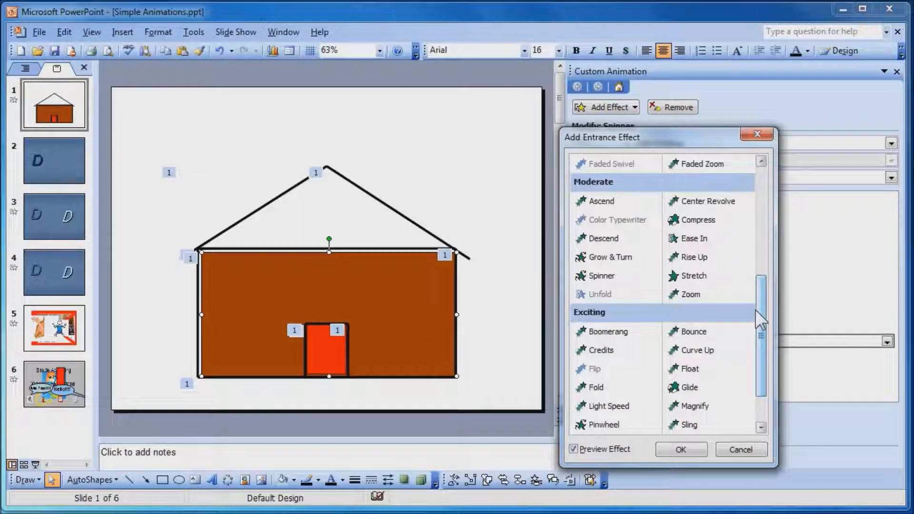
scroll(761, 333, down, 1)
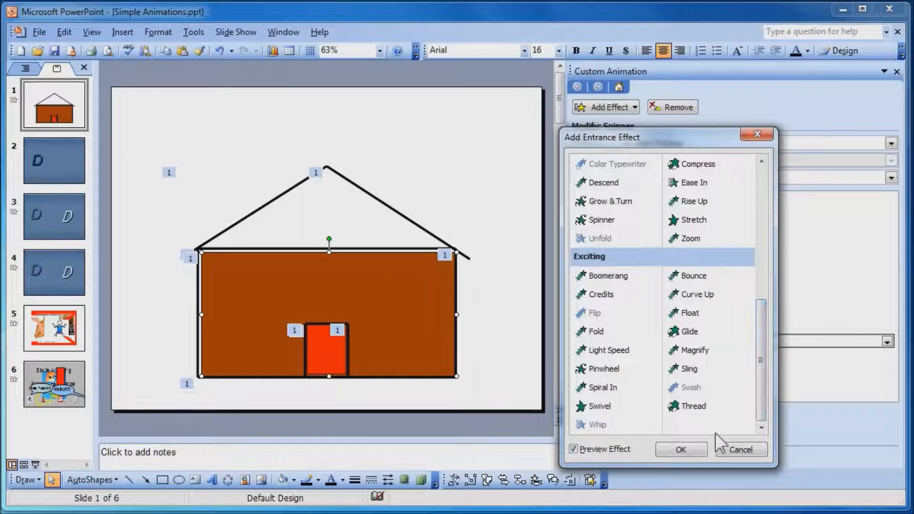
click(737, 450)
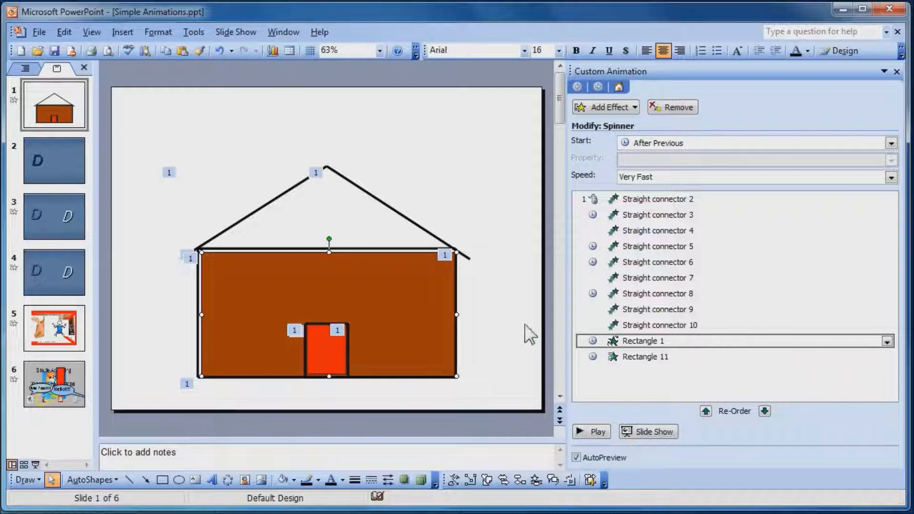
Step: View slides 2 and 3, and play the letter animations on slide 3
click(62, 163)
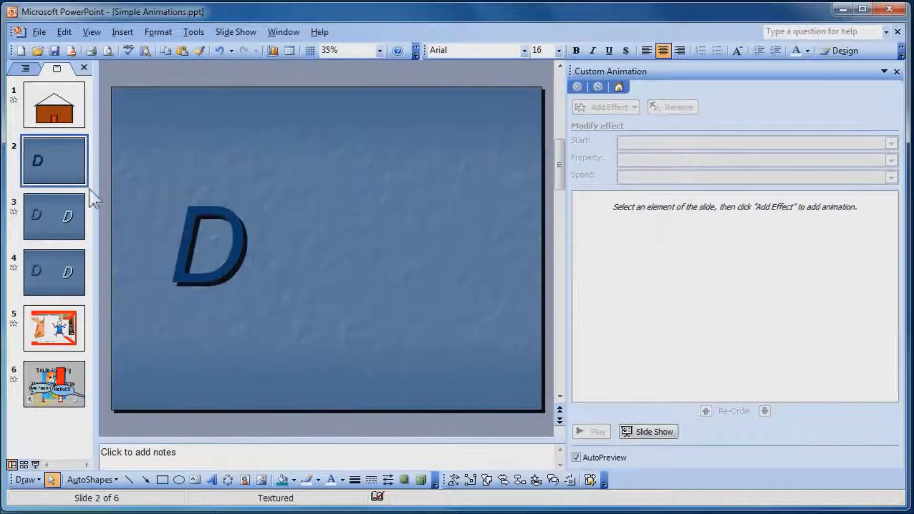
click(49, 227)
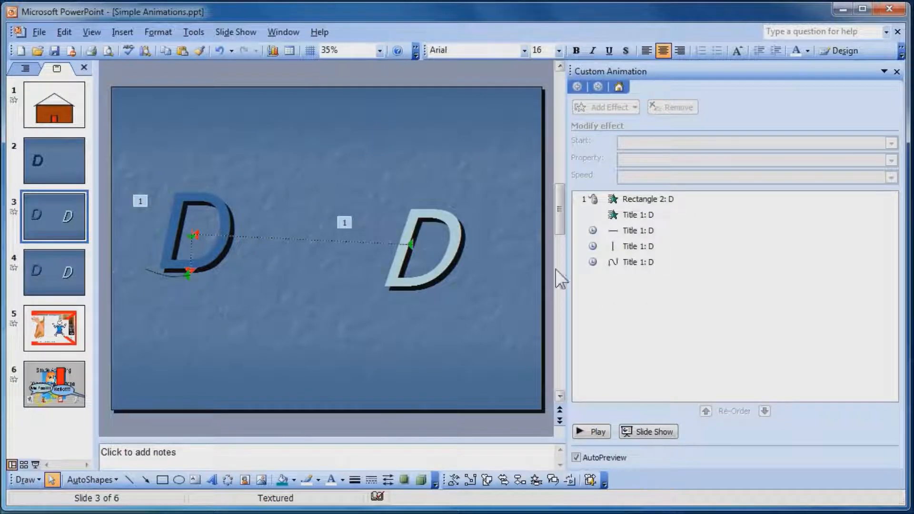
click(595, 430)
Step: Insert a text box on slide 2, in the empty area beside the large D, containing the letter "D"
click(78, 176)
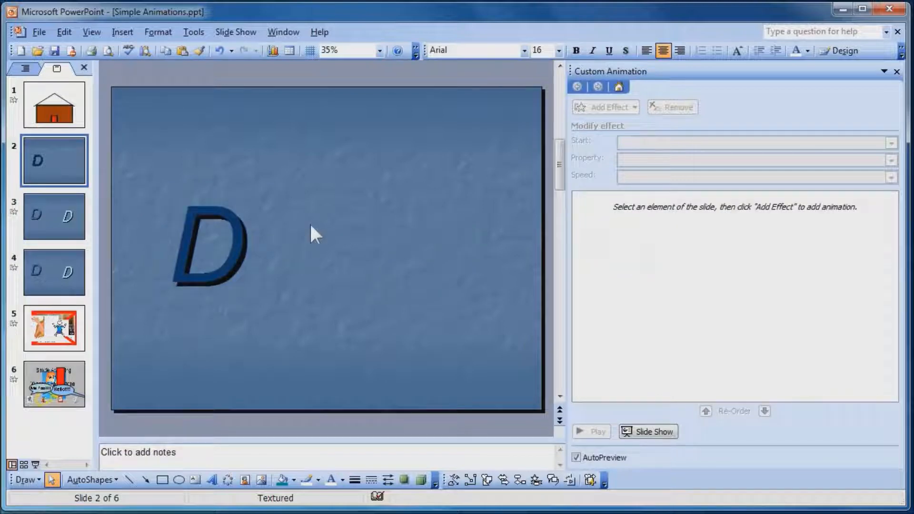
click(117, 32)
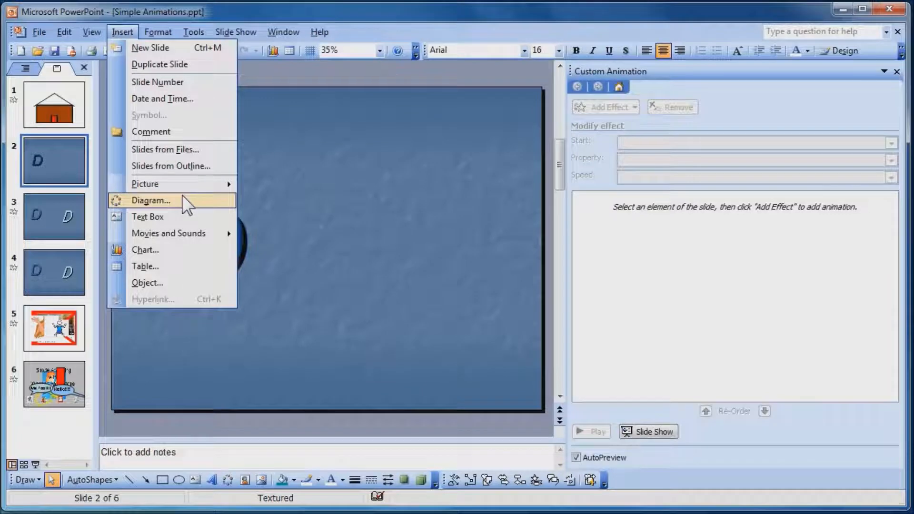
click(177, 217)
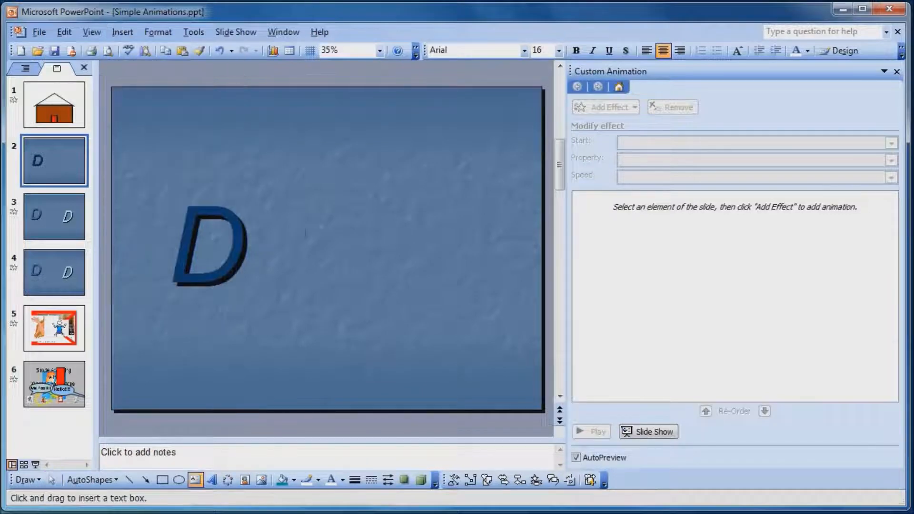
drag(350, 220, 513, 324)
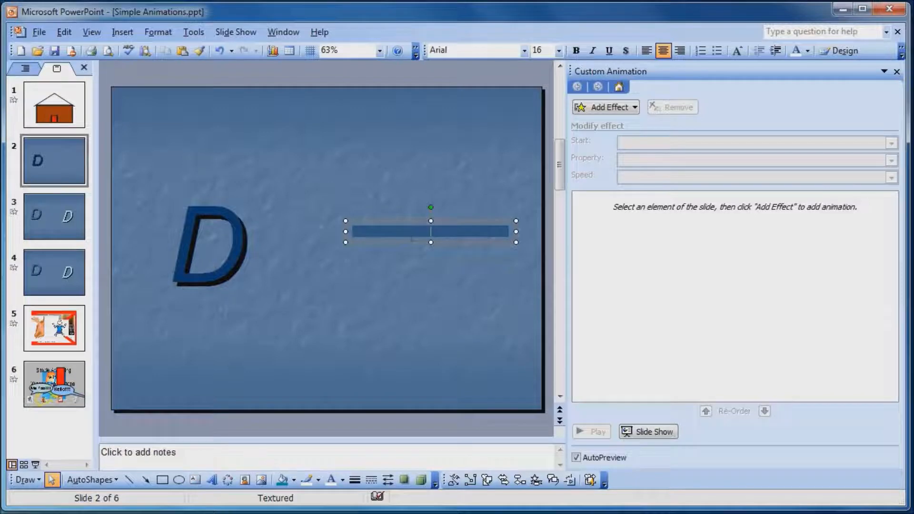
text(D)
Step: Set the new D's font size to 72, and select the original D's text to check its formatting
click(557, 50)
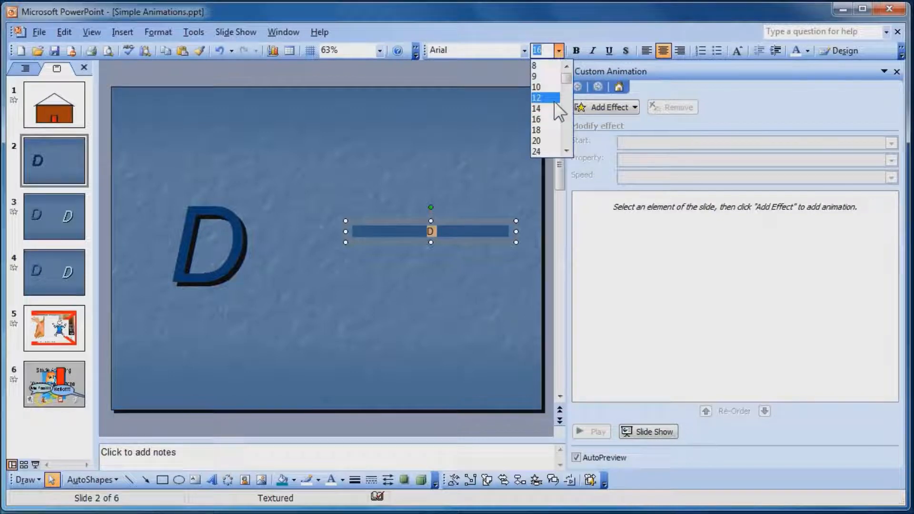
drag(566, 78, 570, 127)
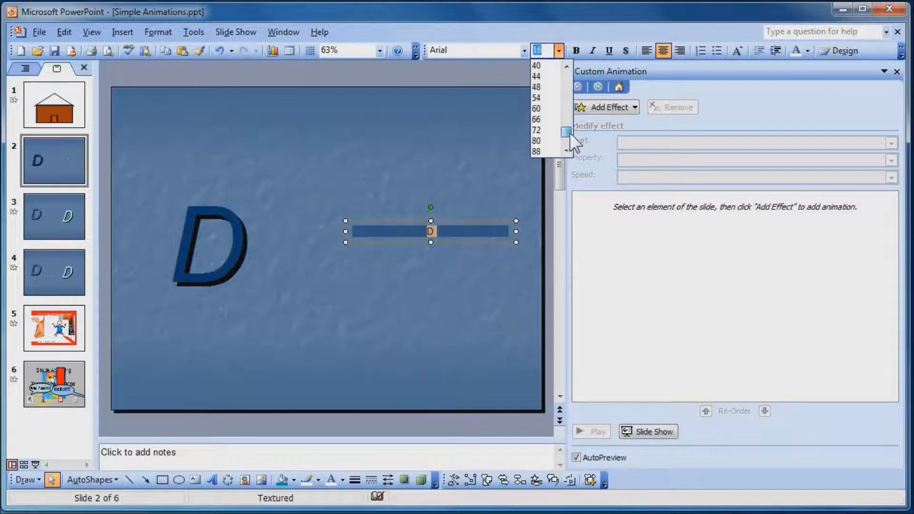
click(549, 129)
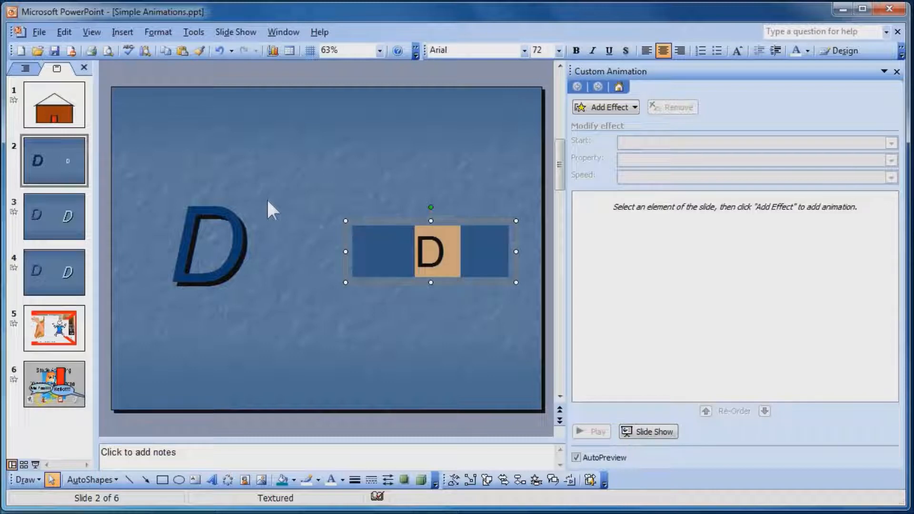
double_click(224, 234)
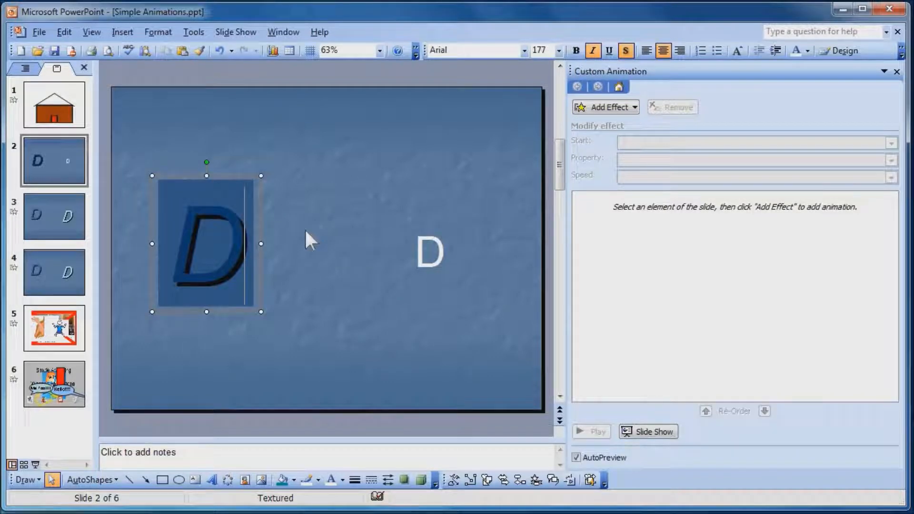
Step: Set the font size of the white D to 177
click(429, 251)
double_click(428, 251)
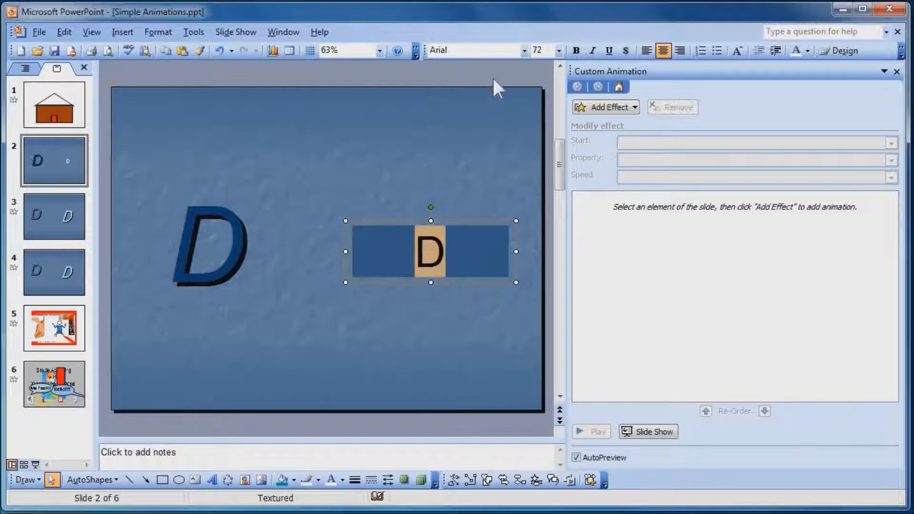
click(547, 50)
text(177)
key(Return)
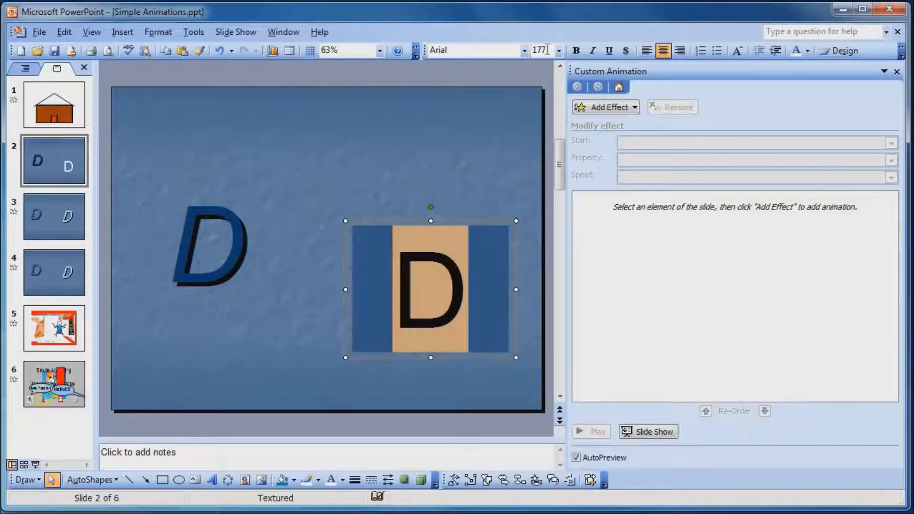
Step: Format the white D's font as italic with a shadow effect
right_click(435, 256)
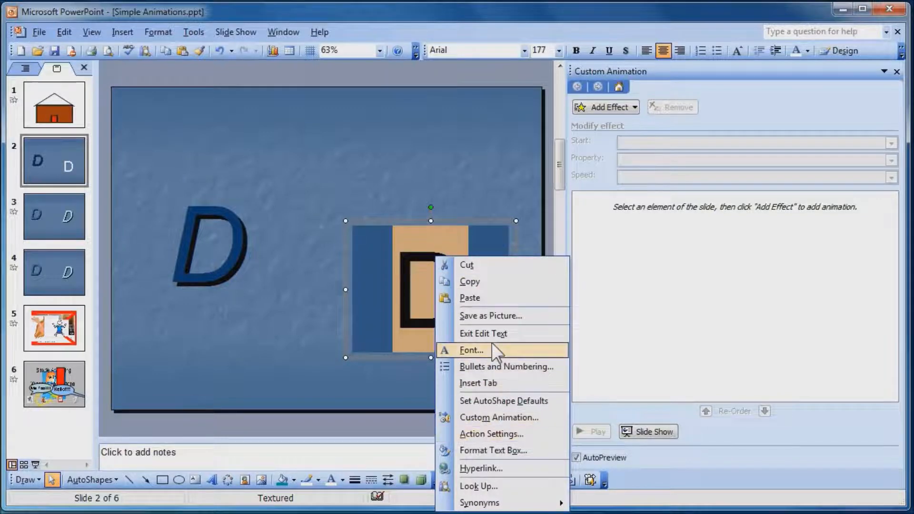
click(527, 351)
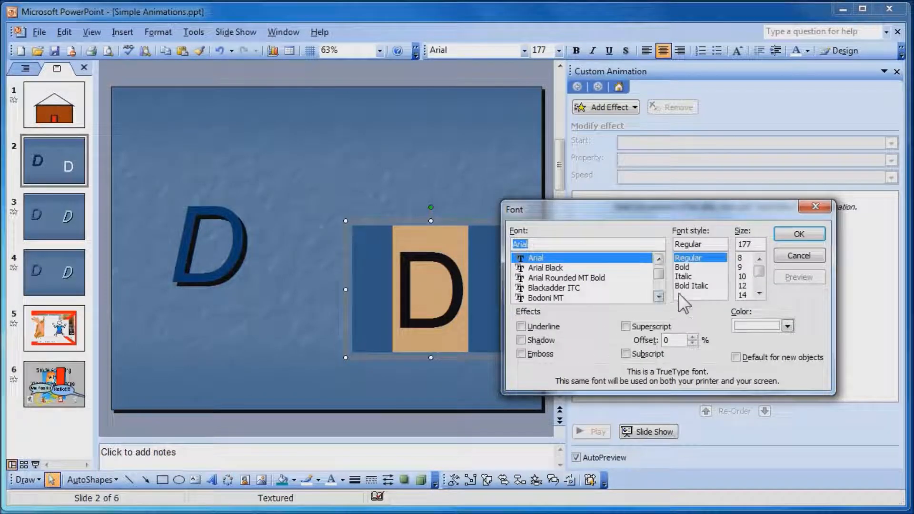
click(689, 277)
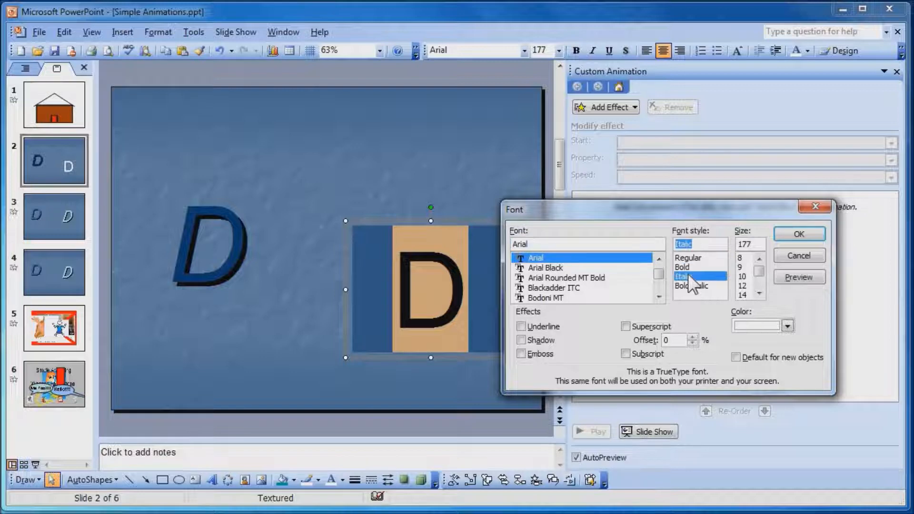
click(786, 277)
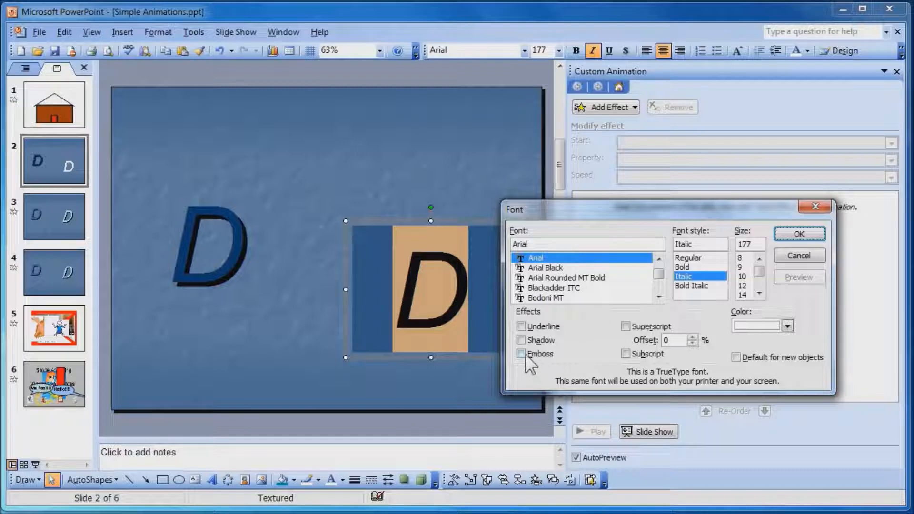
click(522, 340)
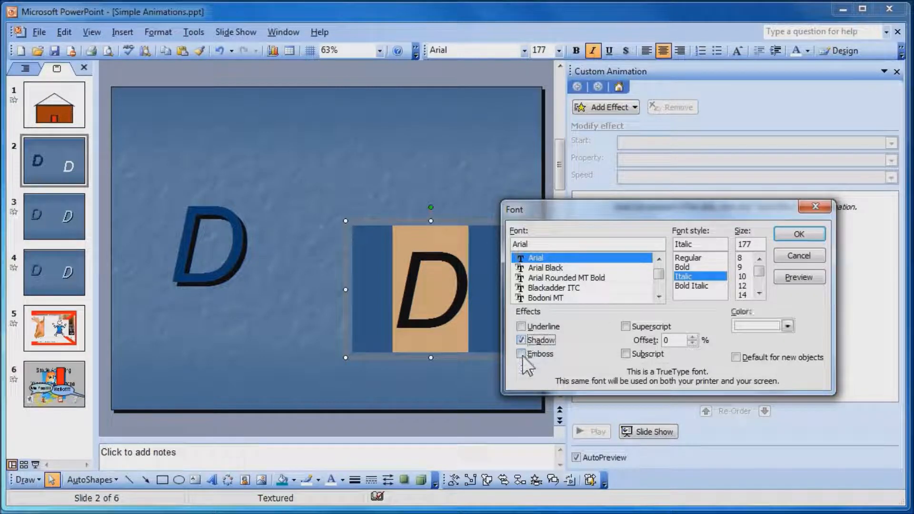
click(799, 277)
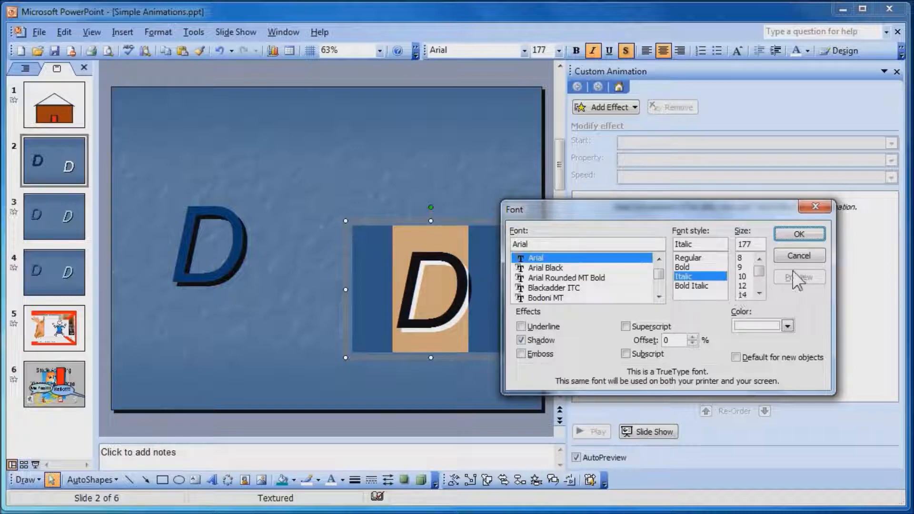
click(800, 234)
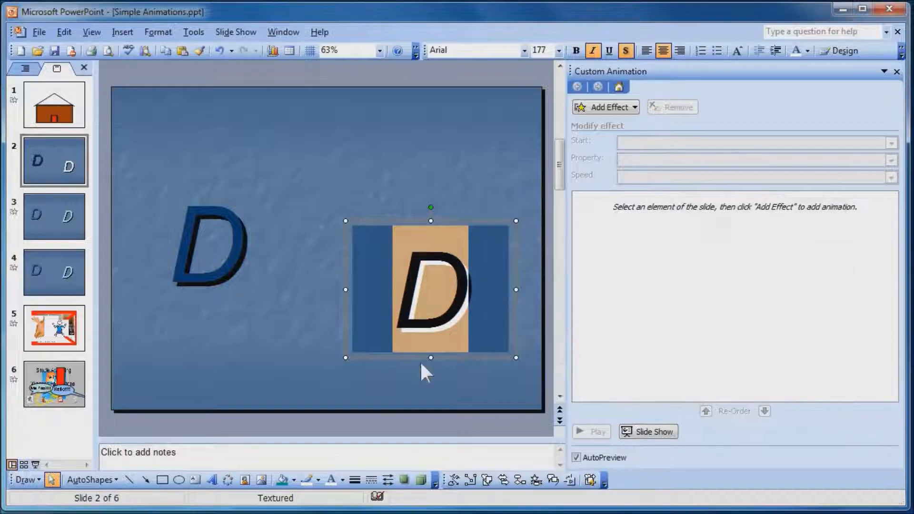
click(413, 391)
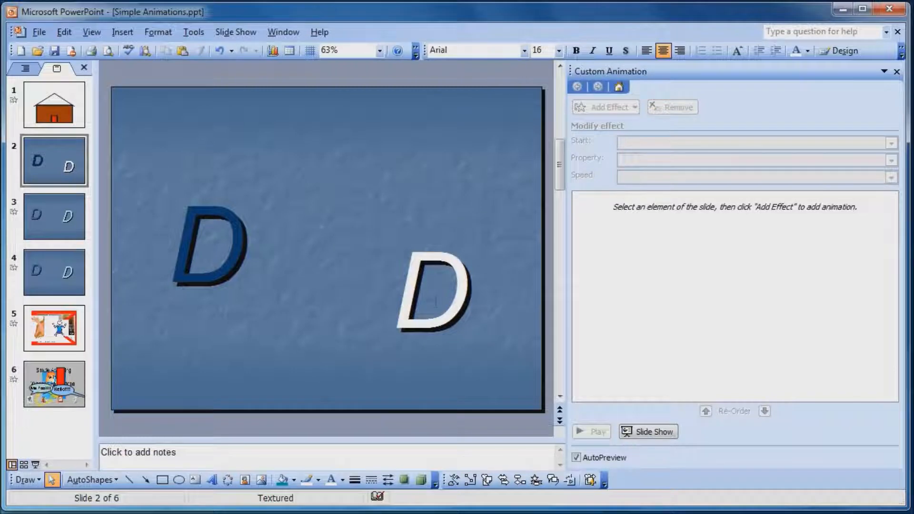
Step: Move the white D's text box up so it is roughly level with the original dark blue D
double_click(456, 301)
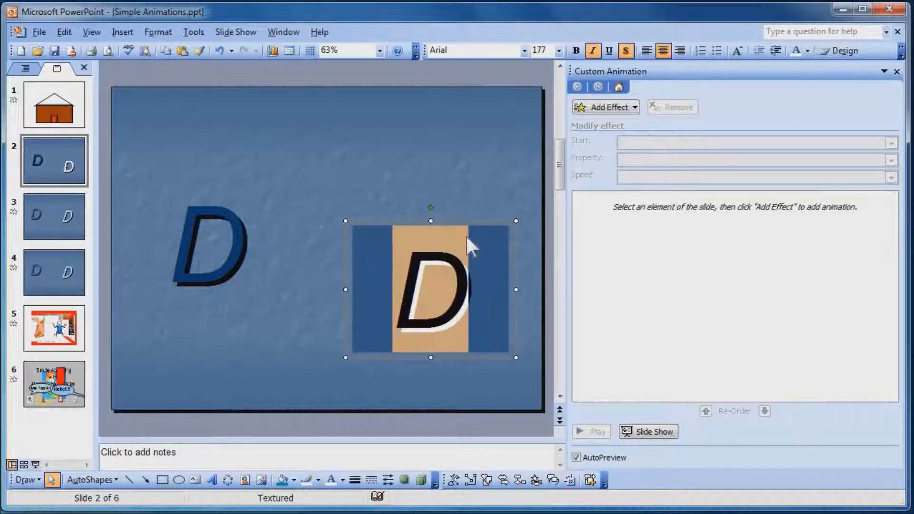
click(475, 221)
drag(476, 209, 476, 174)
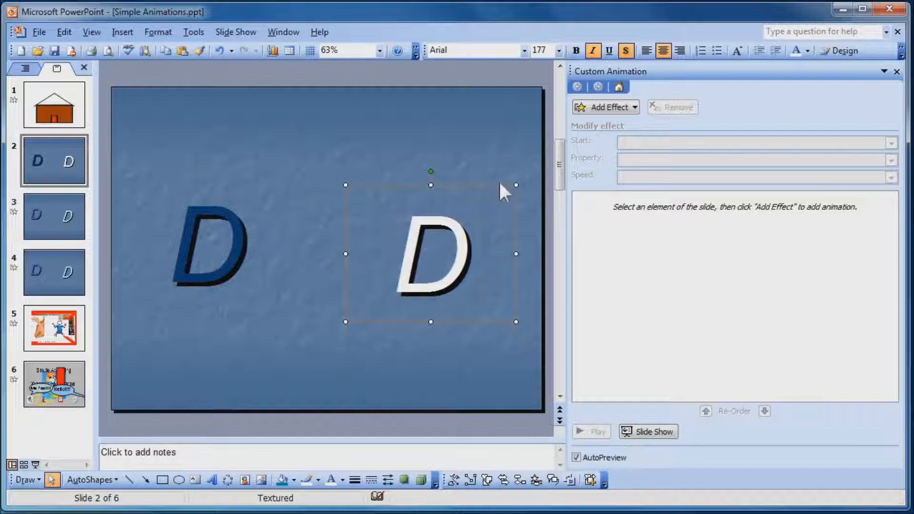
double_click(457, 238)
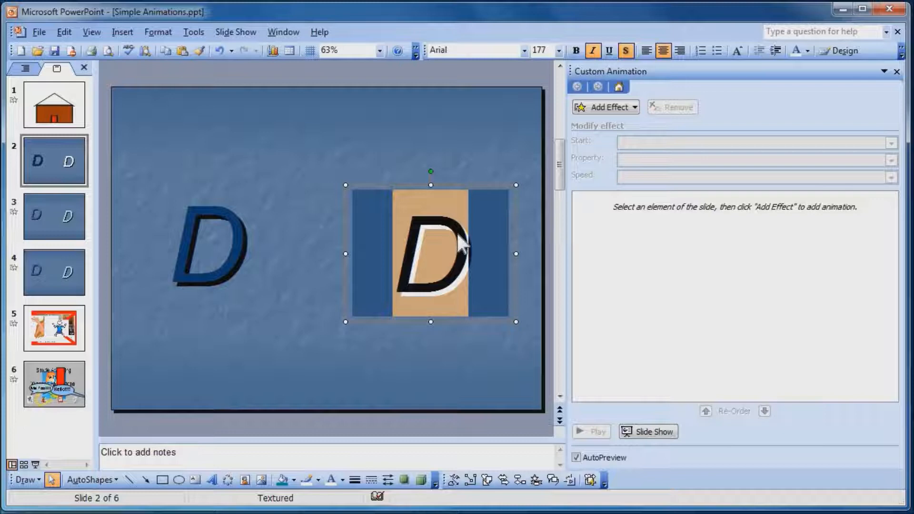
right_click(459, 236)
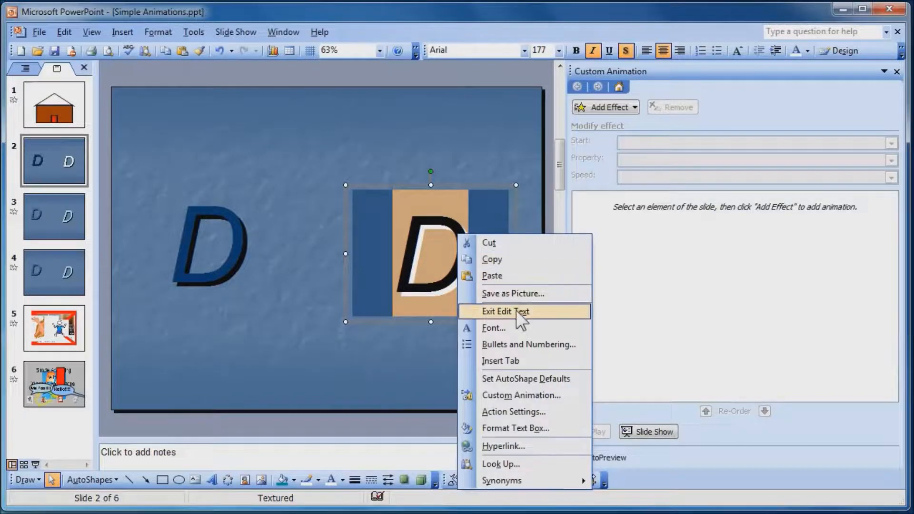
click(495, 328)
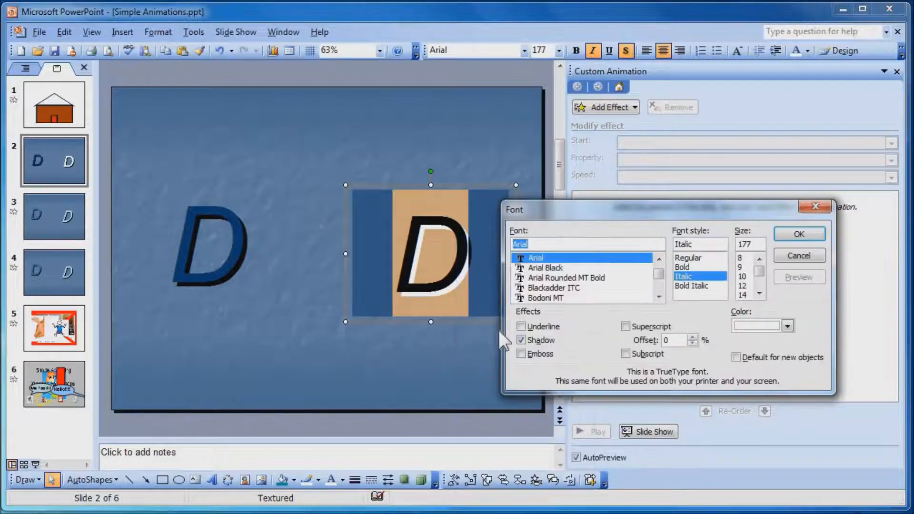
click(793, 256)
right_click(442, 270)
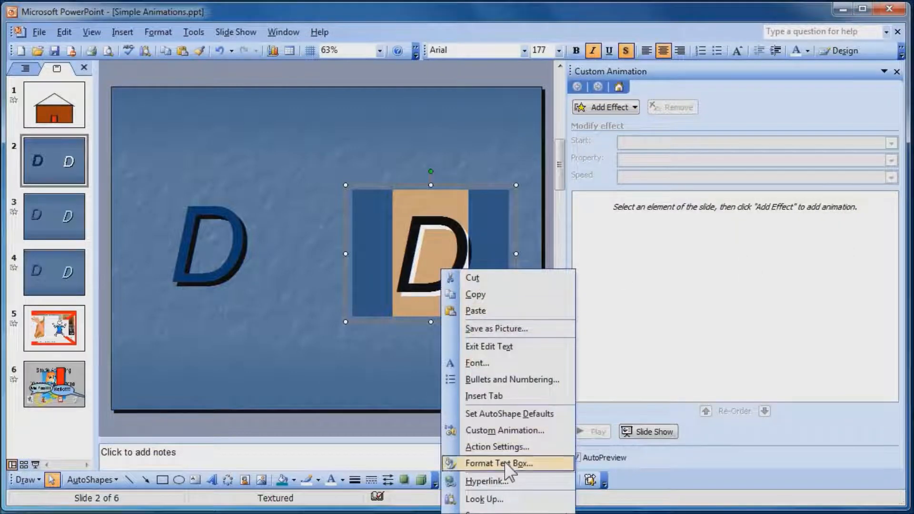
click(504, 463)
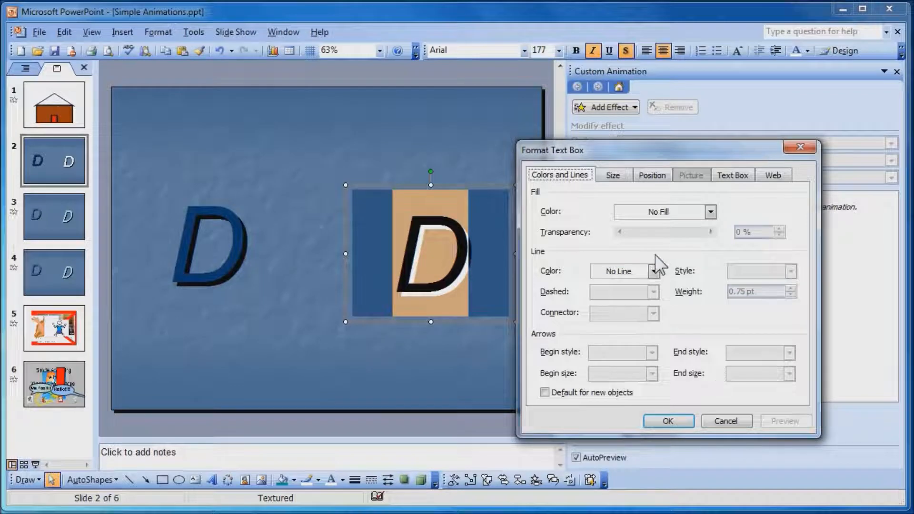
click(613, 175)
click(653, 176)
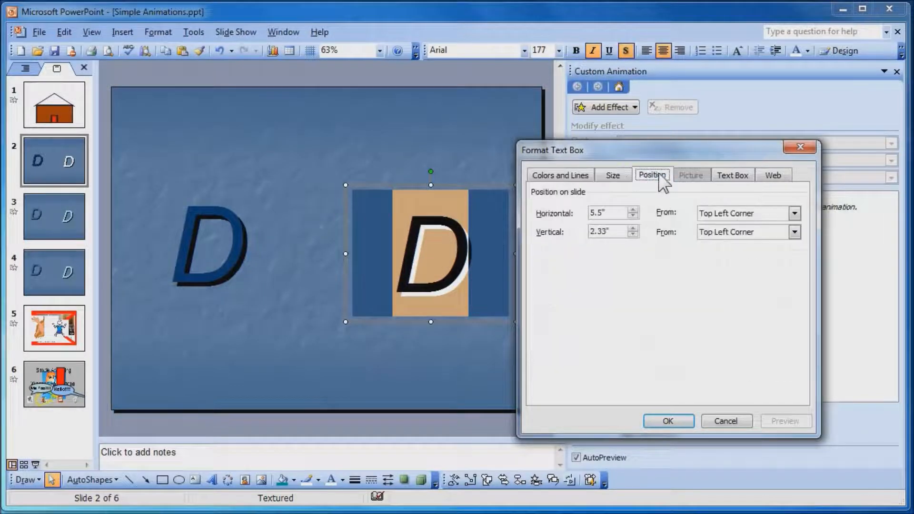
click(561, 175)
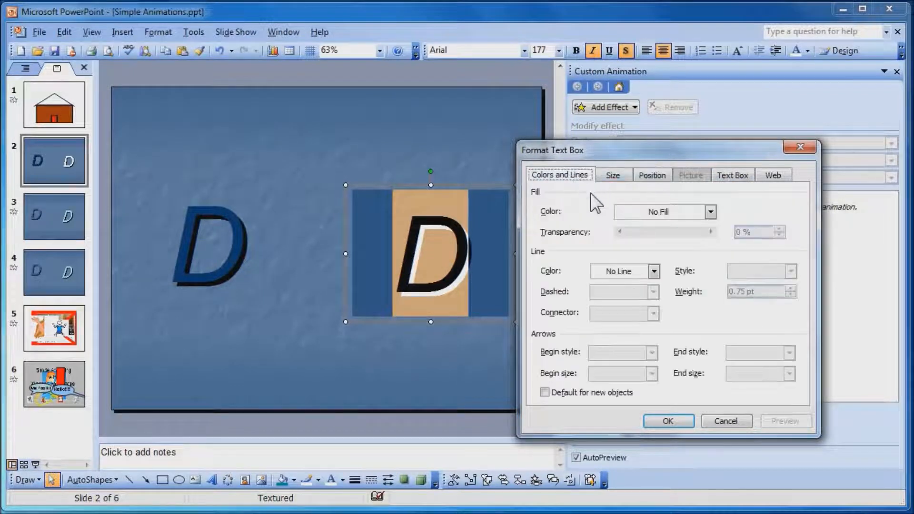
click(800, 147)
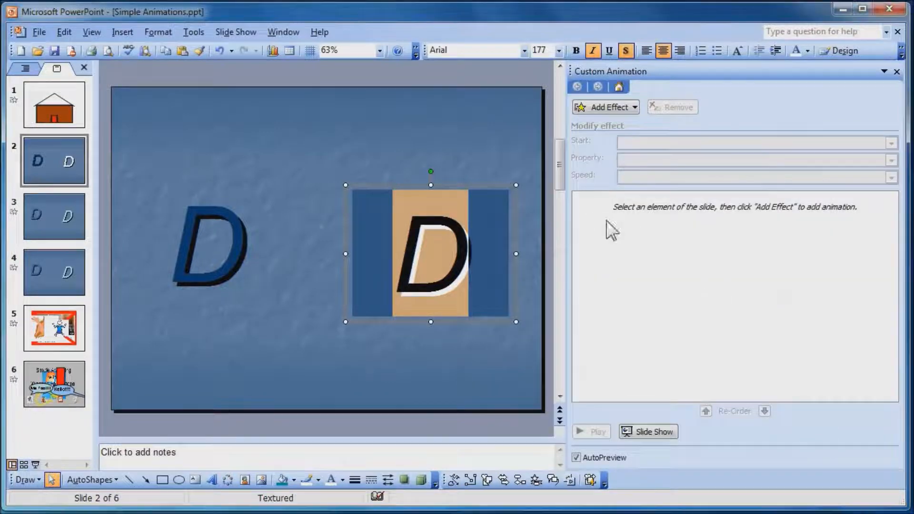
Step: Change the white D's font color to the custom light blue
right_click(458, 263)
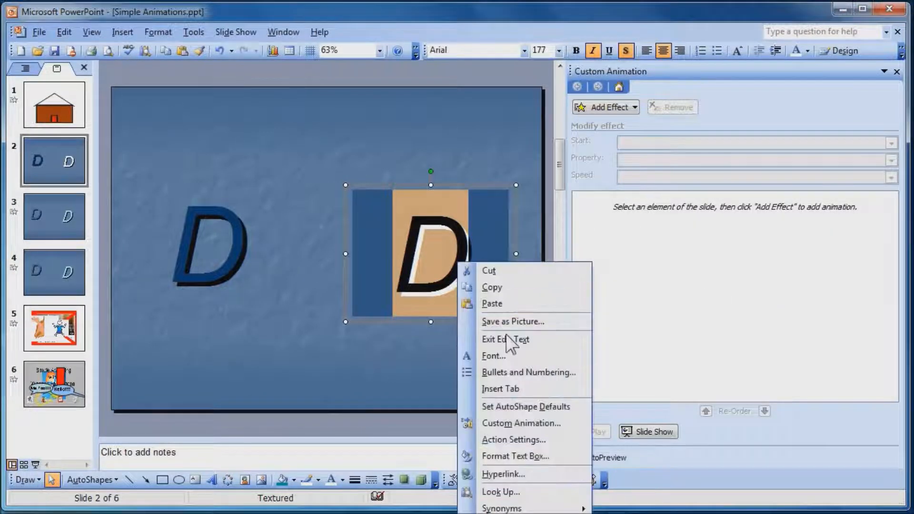
click(493, 356)
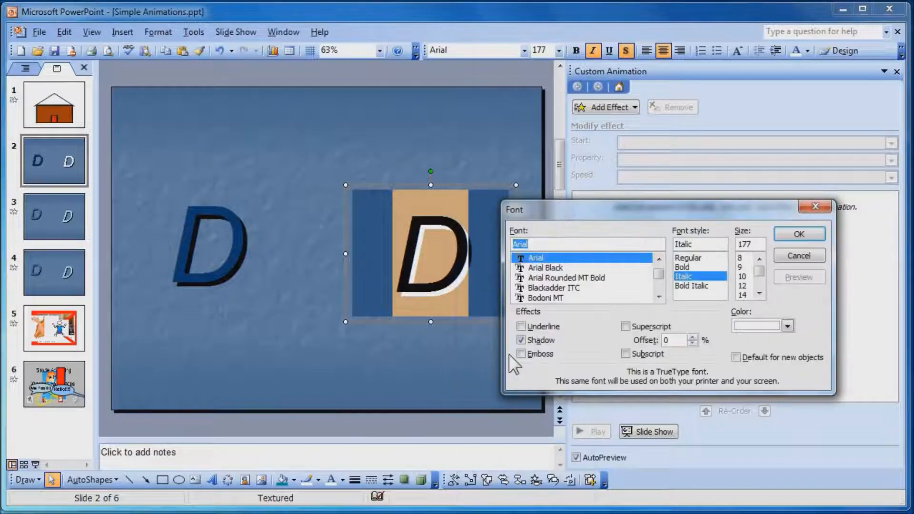
click(787, 326)
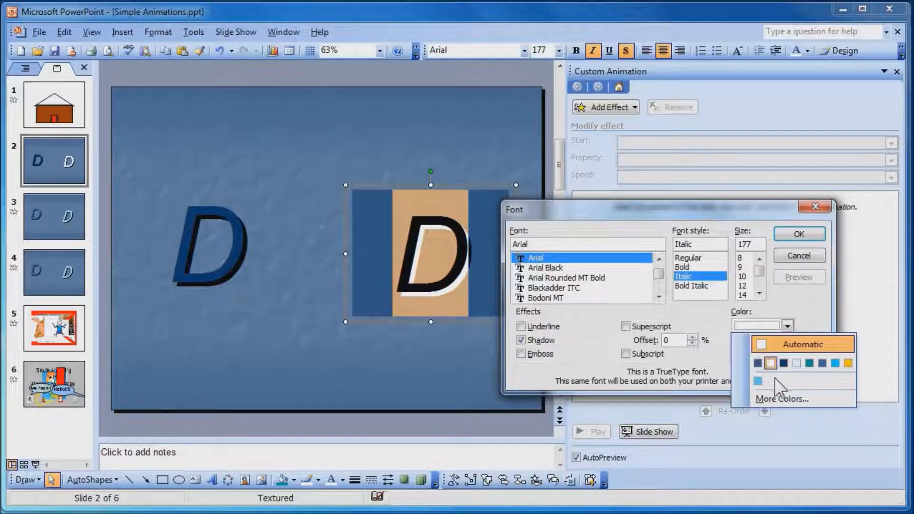
click(758, 381)
click(799, 234)
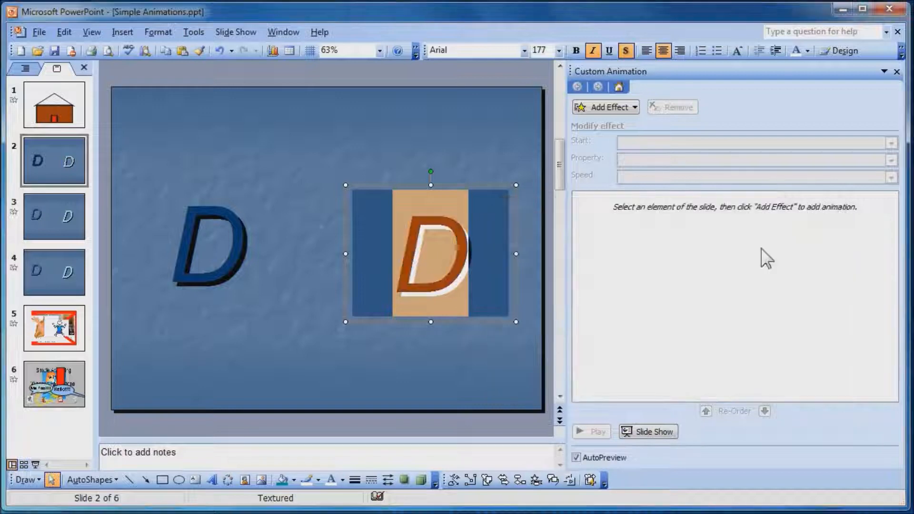
click(468, 358)
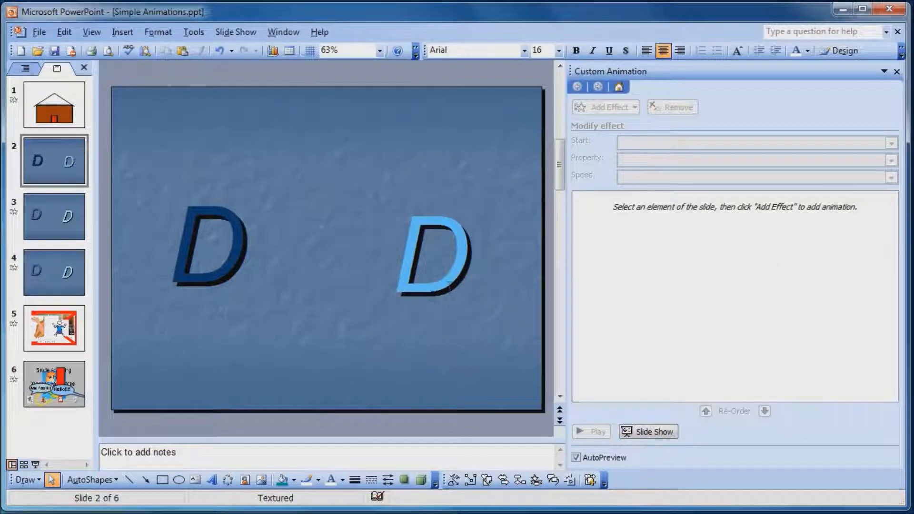
Step: Add a Left motion path animation to the light blue D
double_click(448, 287)
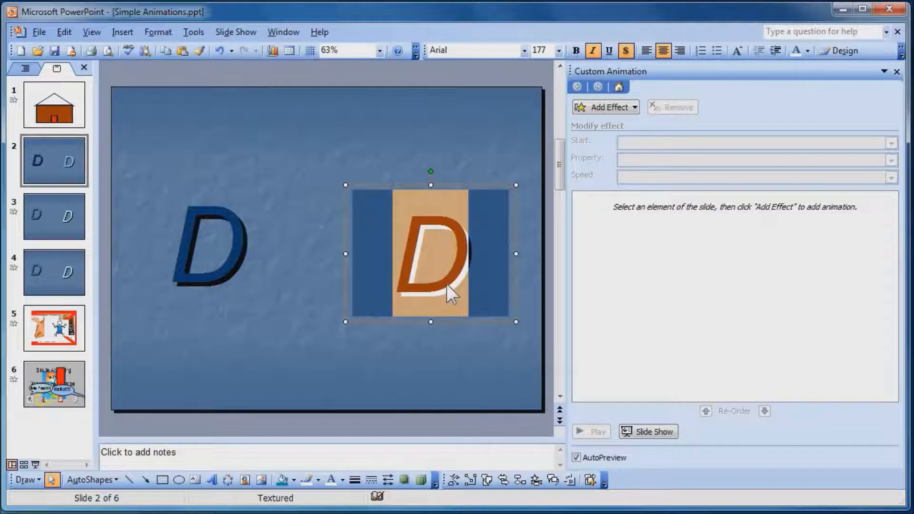
click(231, 32)
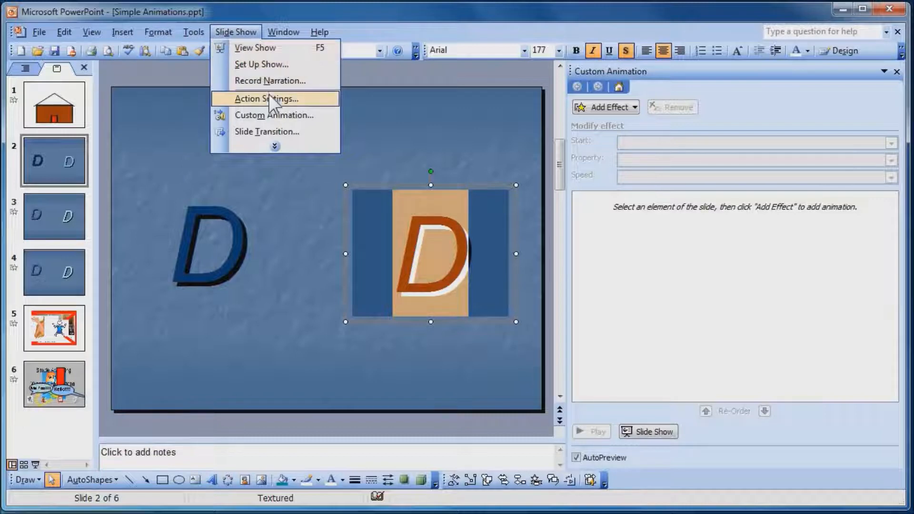
double_click(250, 30)
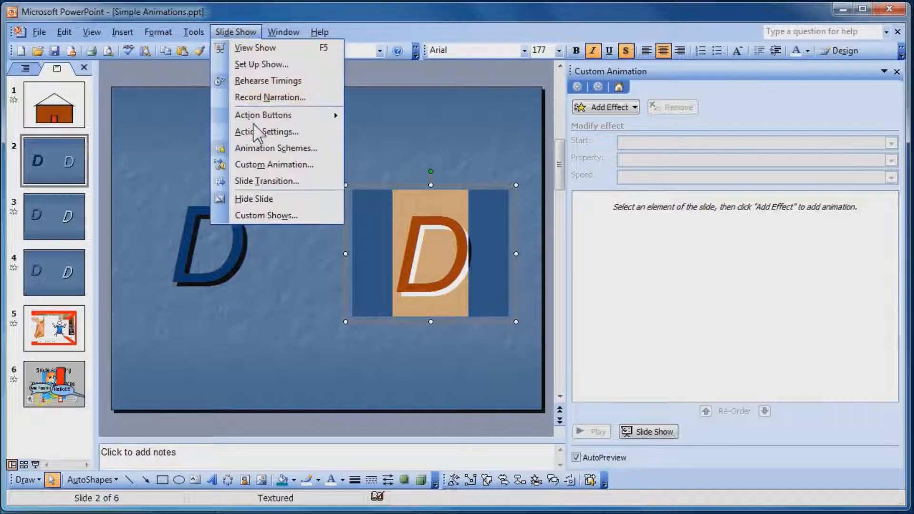
click(276, 166)
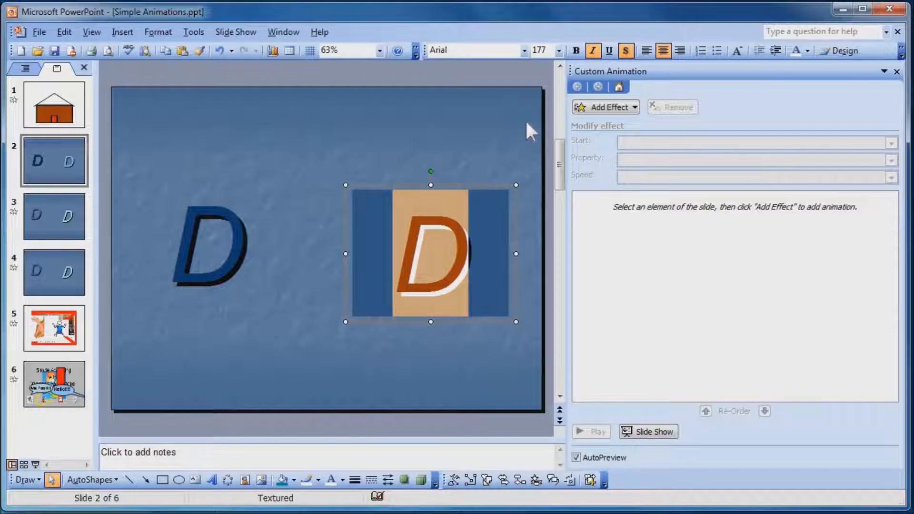
click(622, 109)
mouse_move(577, 173)
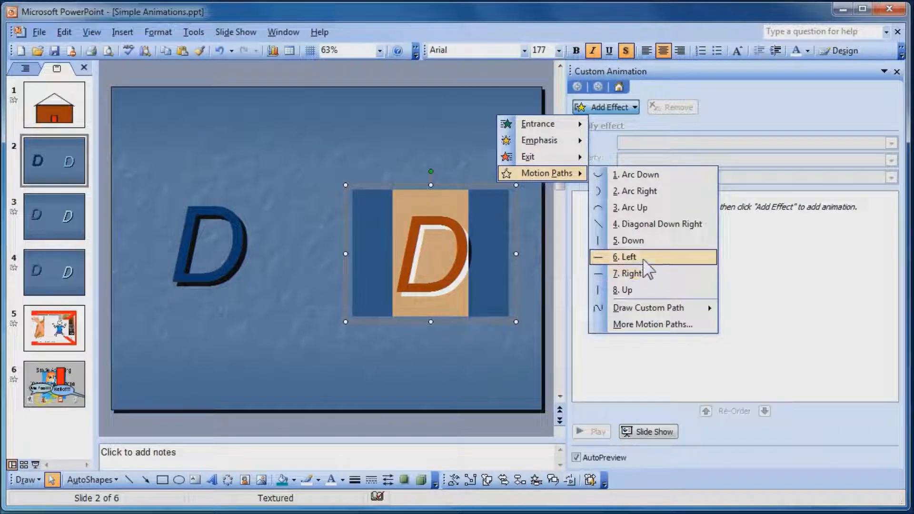
click(642, 258)
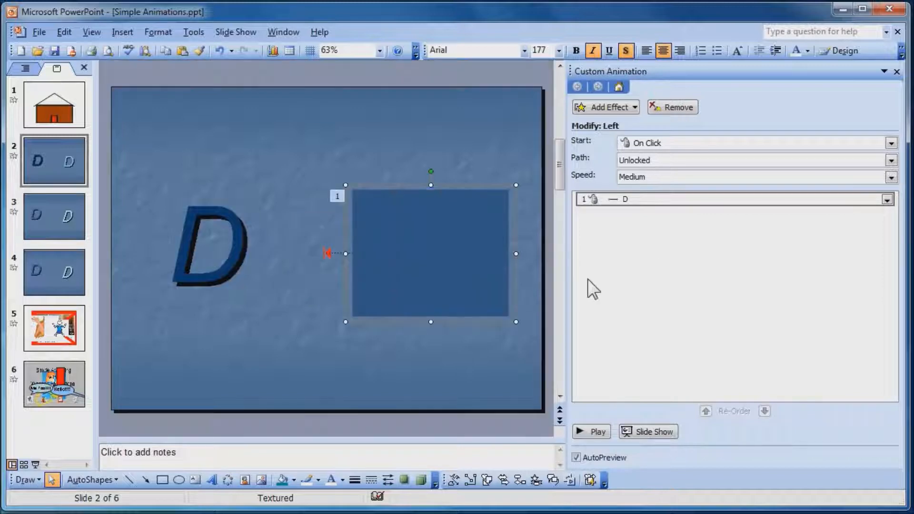
click(314, 296)
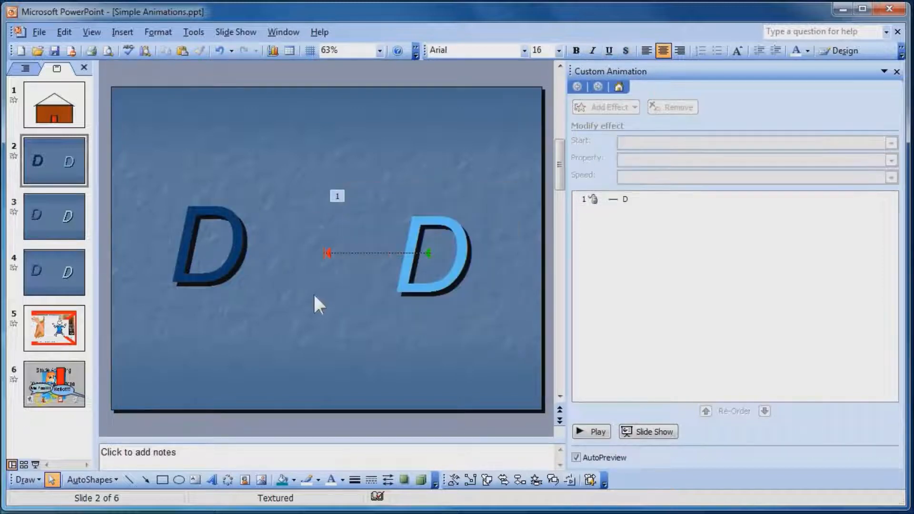
Step: Extend the end point of the light blue D's motion path to the middle of the dark blue D
click(366, 253)
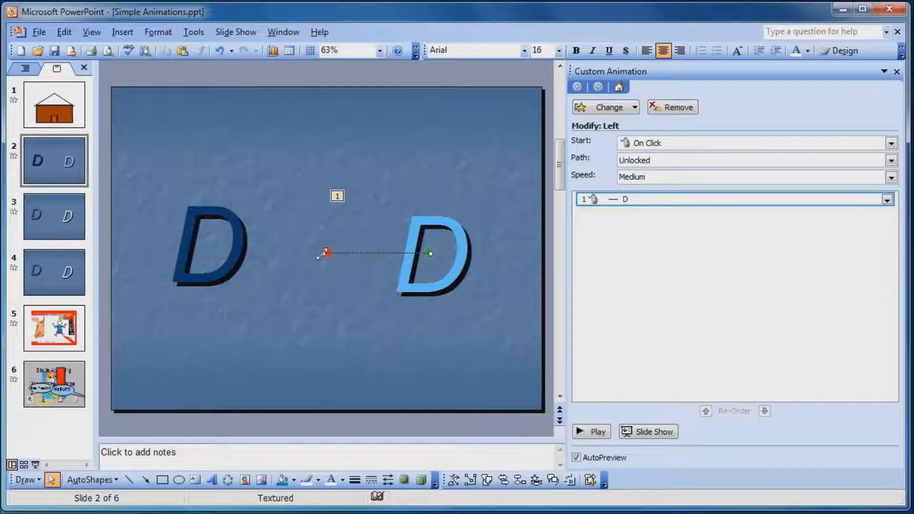
drag(323, 254, 215, 250)
drag(215, 248, 216, 248)
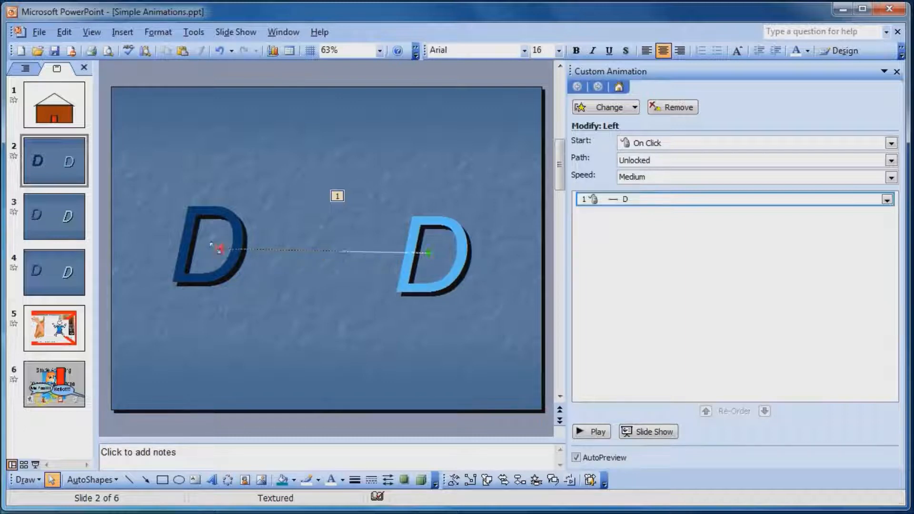
click(323, 280)
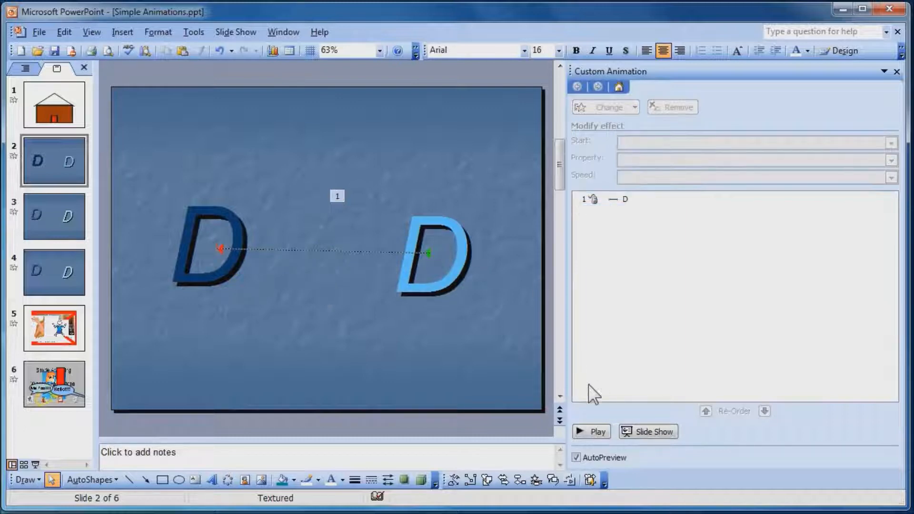
Step: Shift the end point of the light blue D's Left motion path to the right edge of the dark blue D and preview it
click(590, 431)
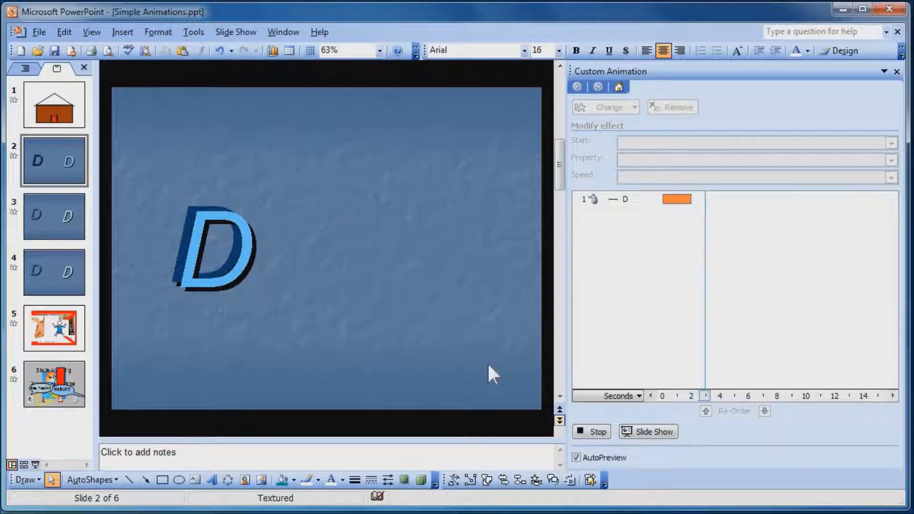
click(219, 248)
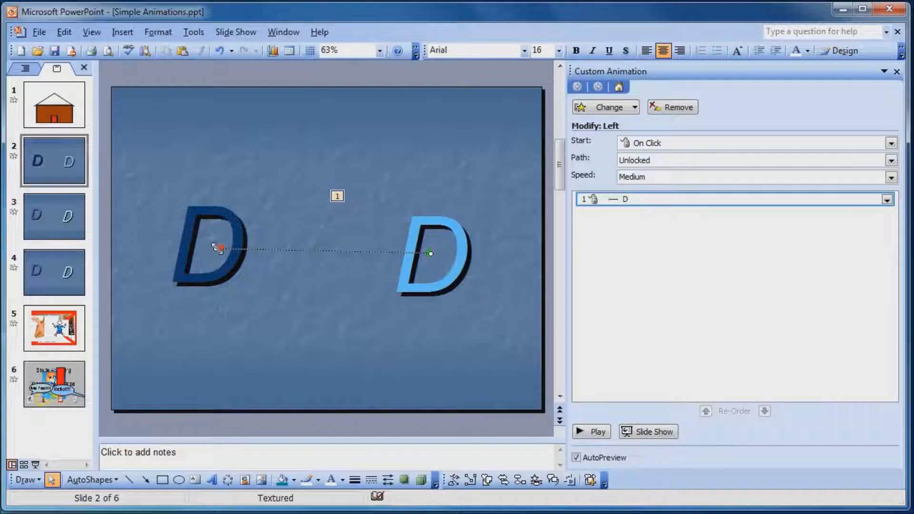
drag(236, 249, 240, 248)
click(592, 430)
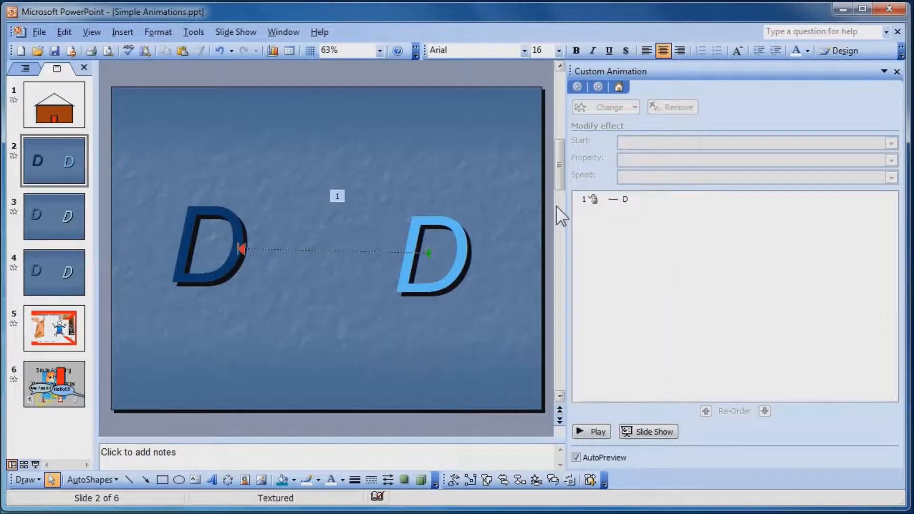
Step: Add a Down motion path animation to the light blue D
click(463, 248)
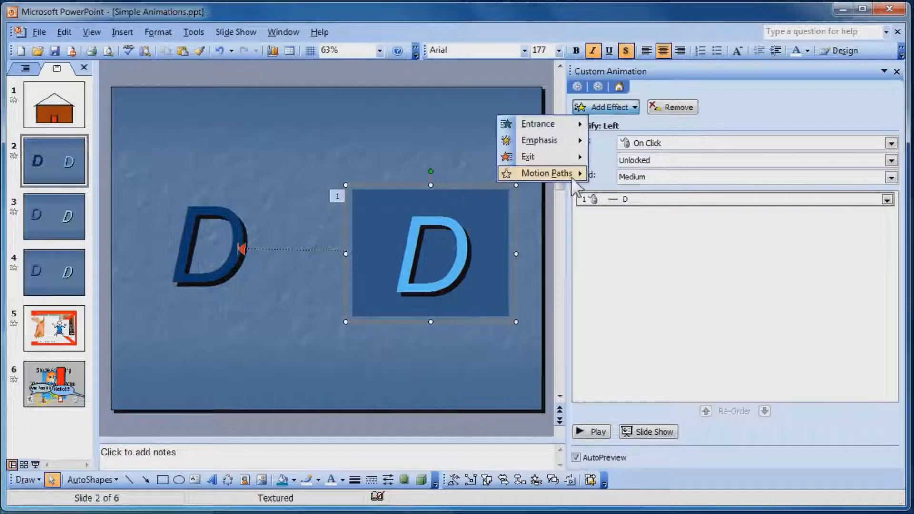
mouse_move(567, 175)
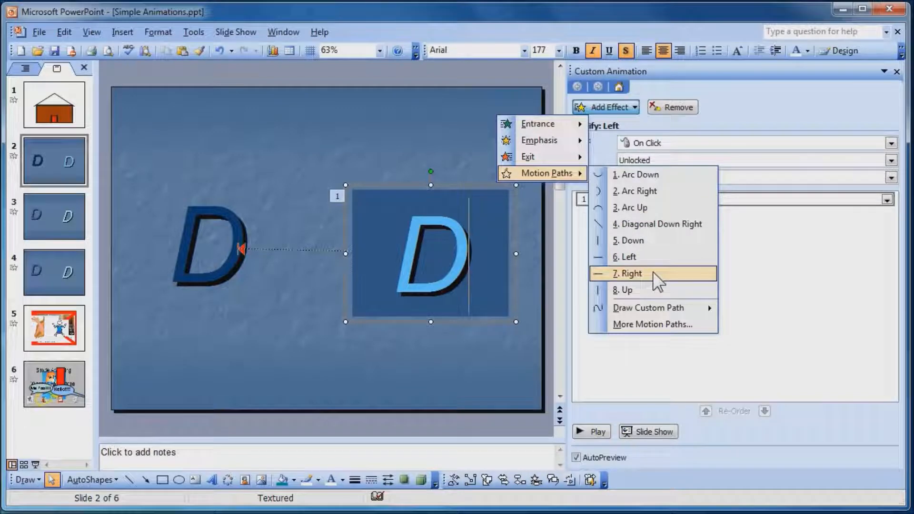
click(648, 245)
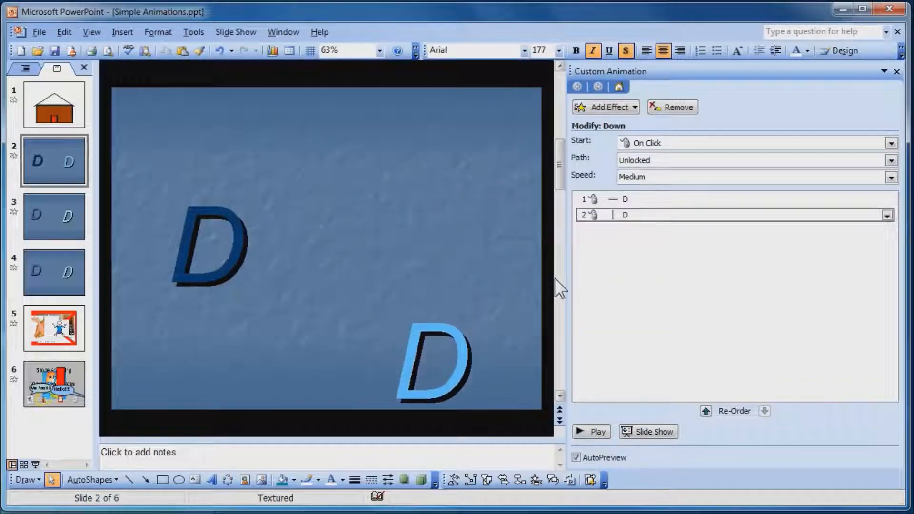
Step: Move the Down path to start where the Left path ends, and shorten it to end just below the dark blue D
click(508, 295)
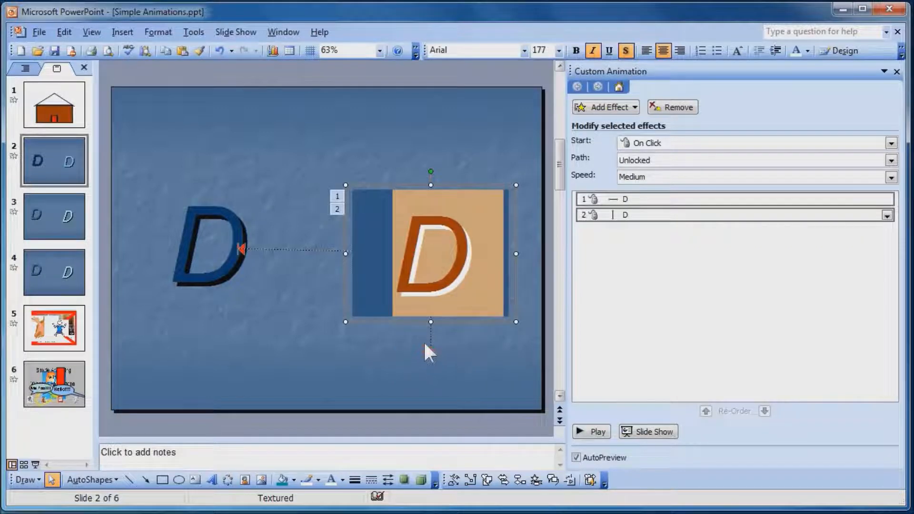
click(431, 343)
drag(352, 336, 238, 331)
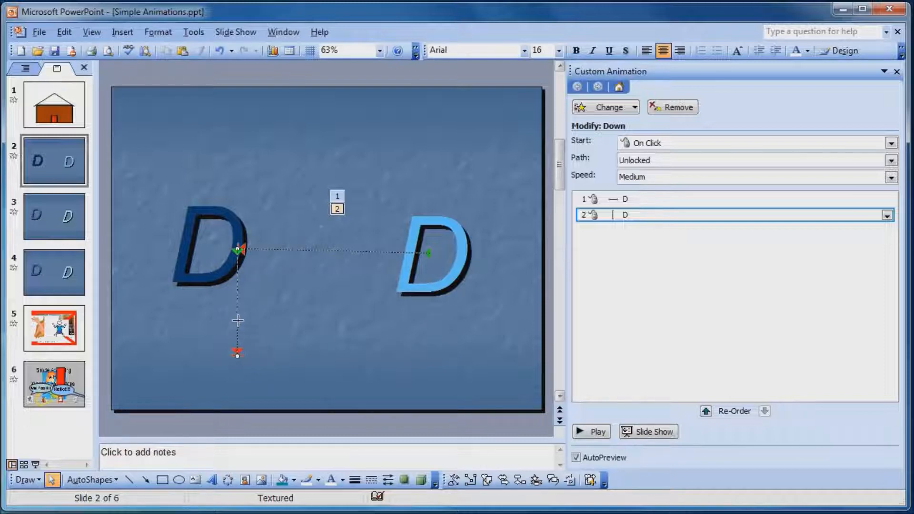
drag(237, 310, 237, 305)
click(310, 326)
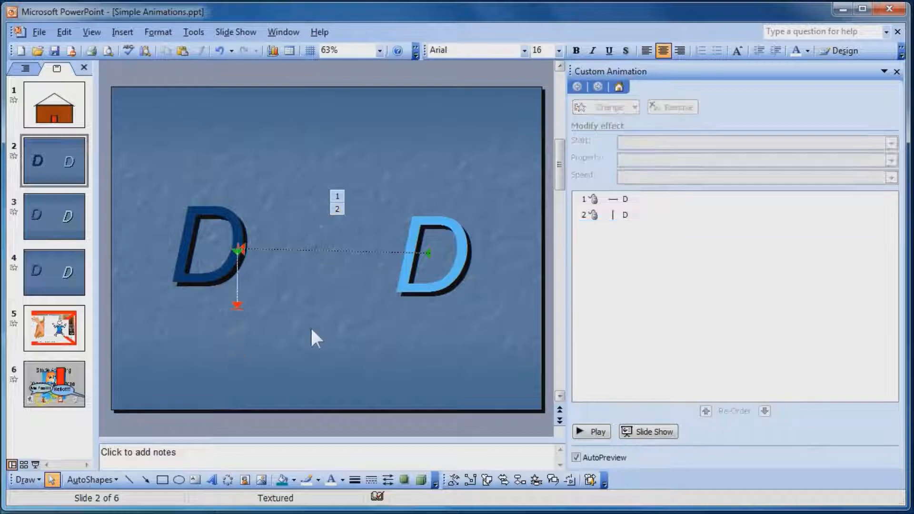
click(595, 432)
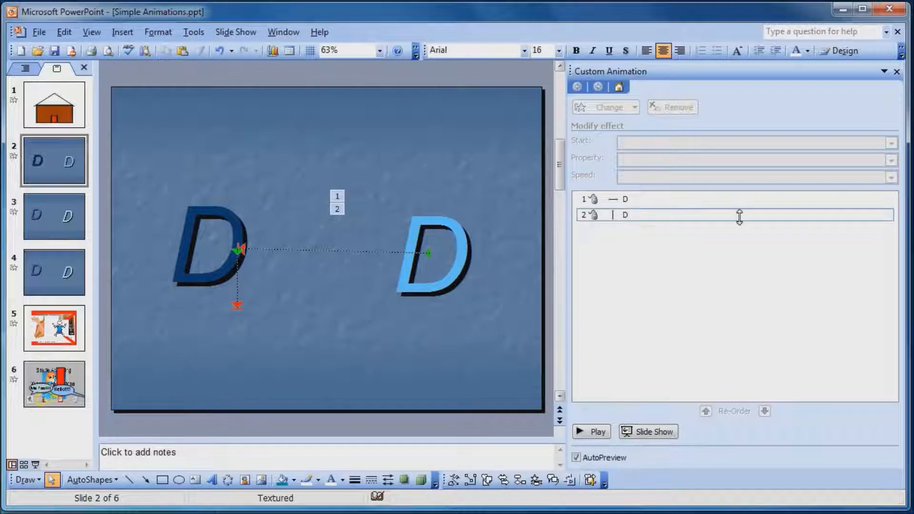
Step: Set the Down motion path effect to start after the previous animation
click(763, 217)
click(888, 216)
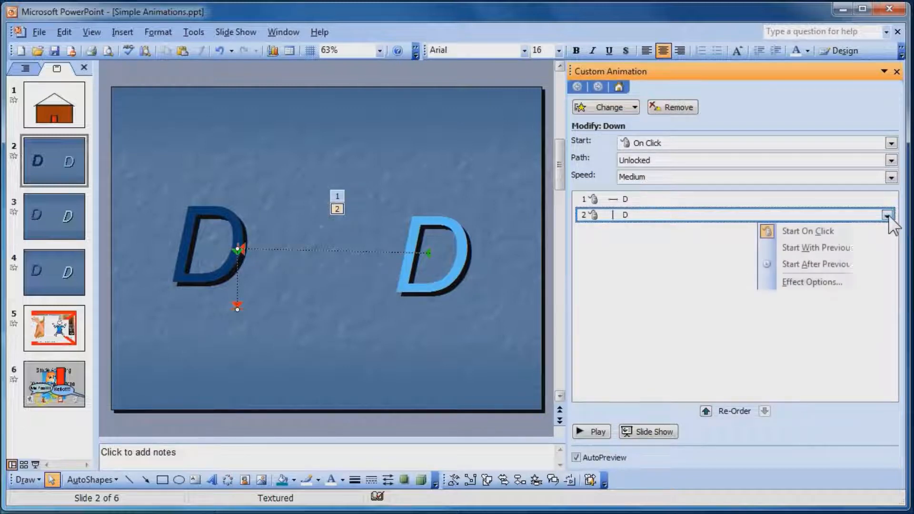
click(847, 265)
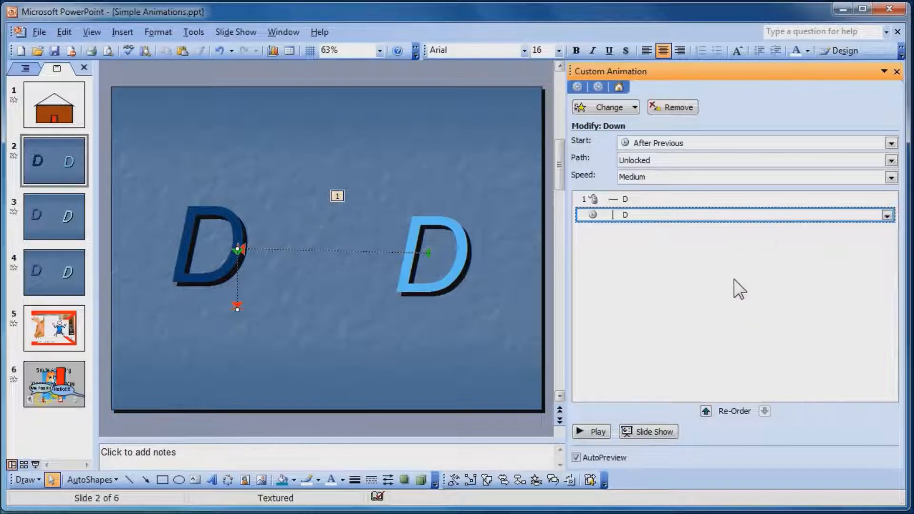
click(427, 331)
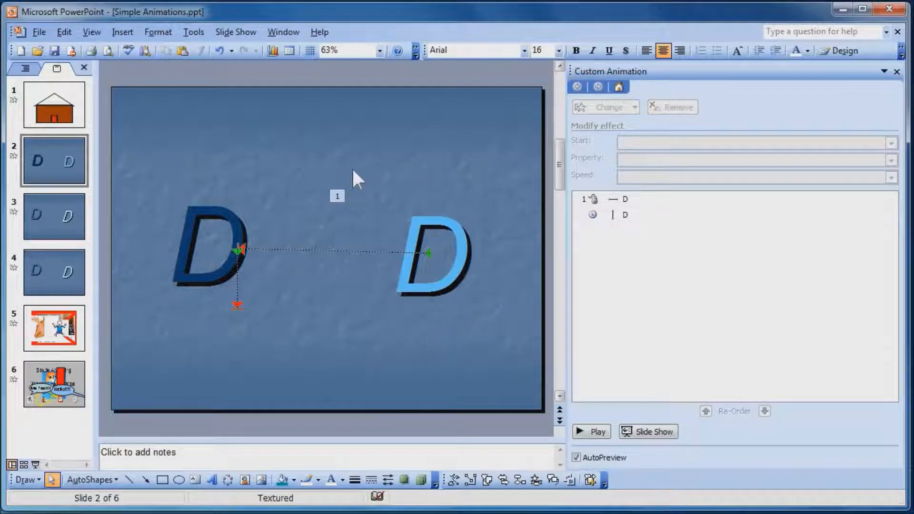
Step: Move the two-D slide to the first position in the presentation and play its animations in the slide show
click(58, 160)
drag(56, 156, 50, 109)
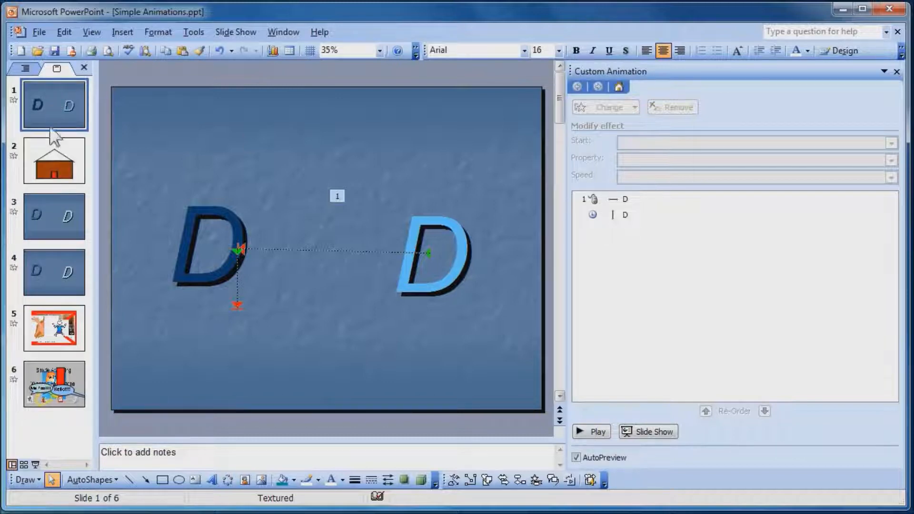
click(238, 33)
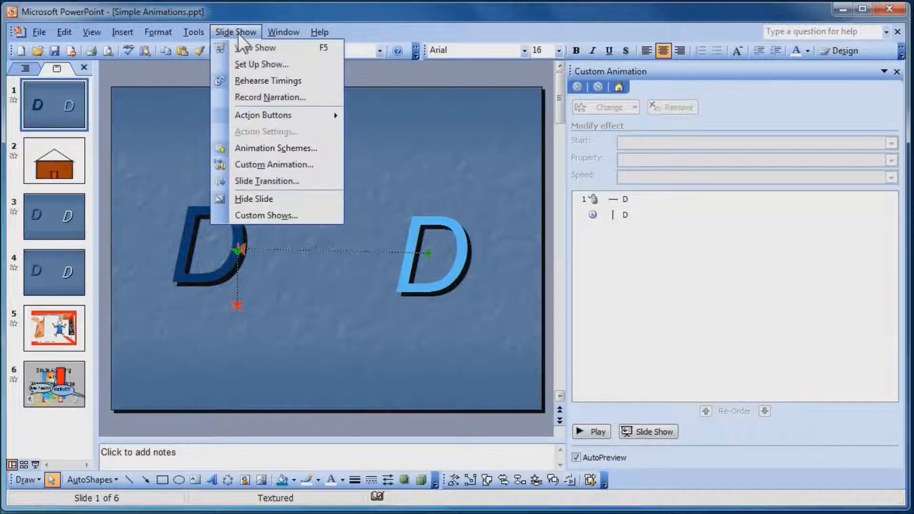
click(255, 47)
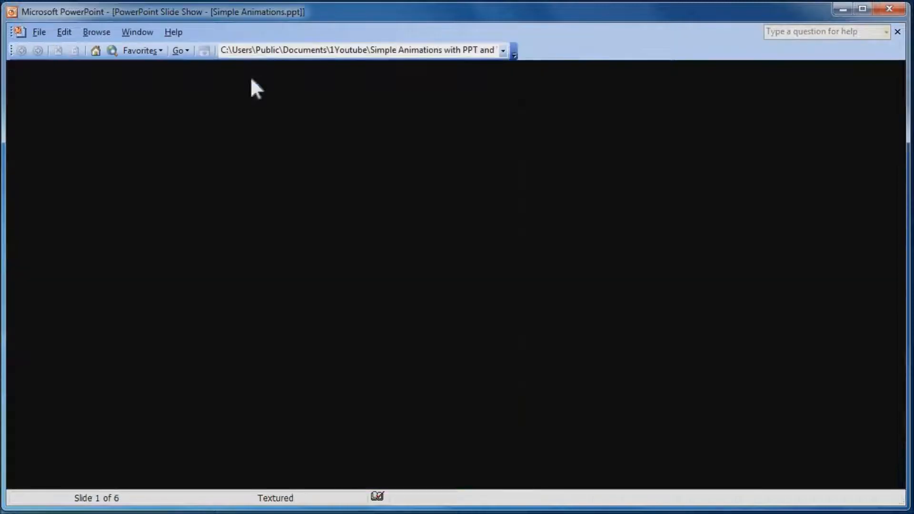
click(899, 460)
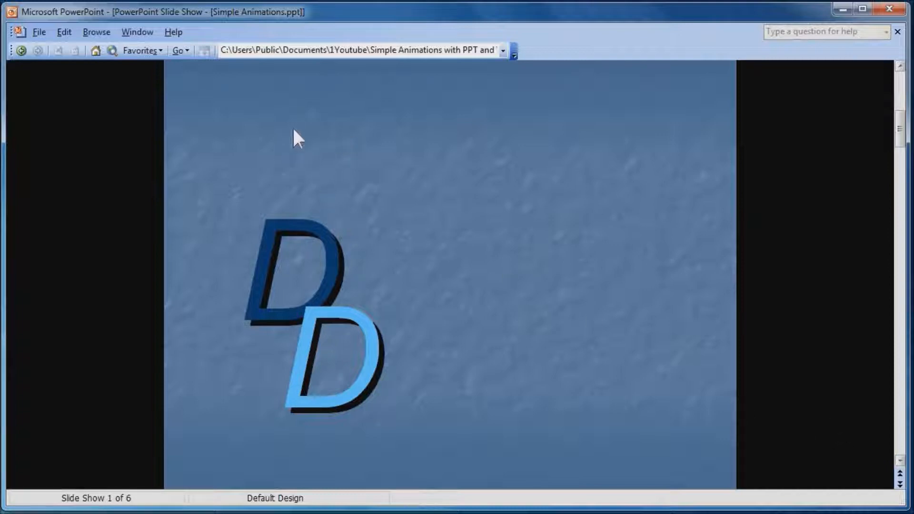
click(39, 31)
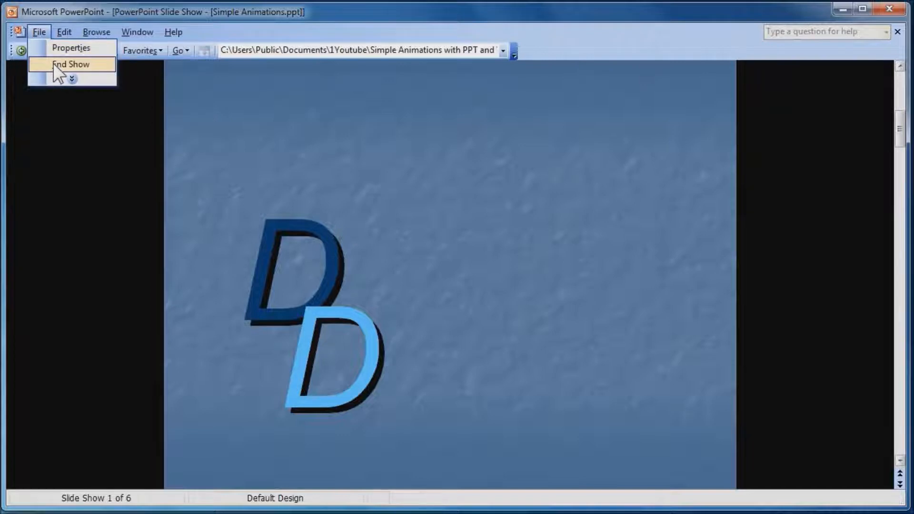
click(53, 64)
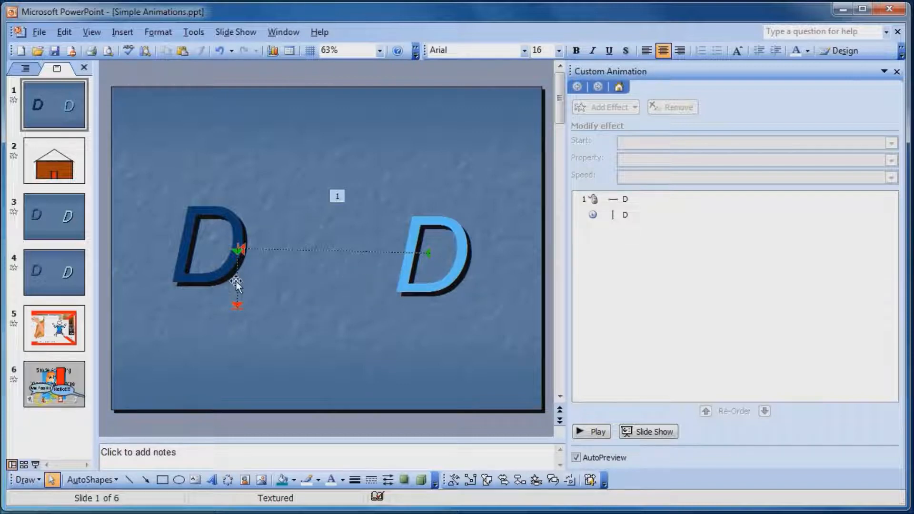
Step: Assign the sound file Sliding2.wav to the Down motion path effect
click(653, 214)
click(886, 215)
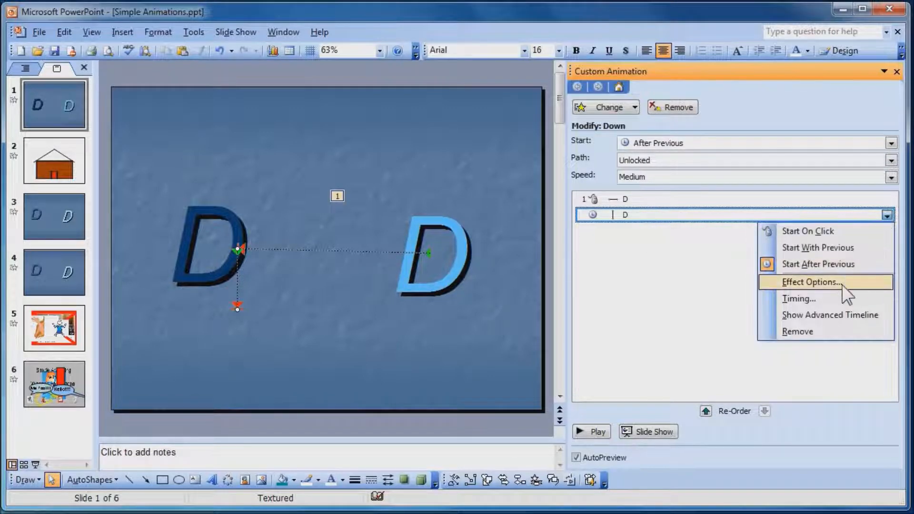
click(841, 285)
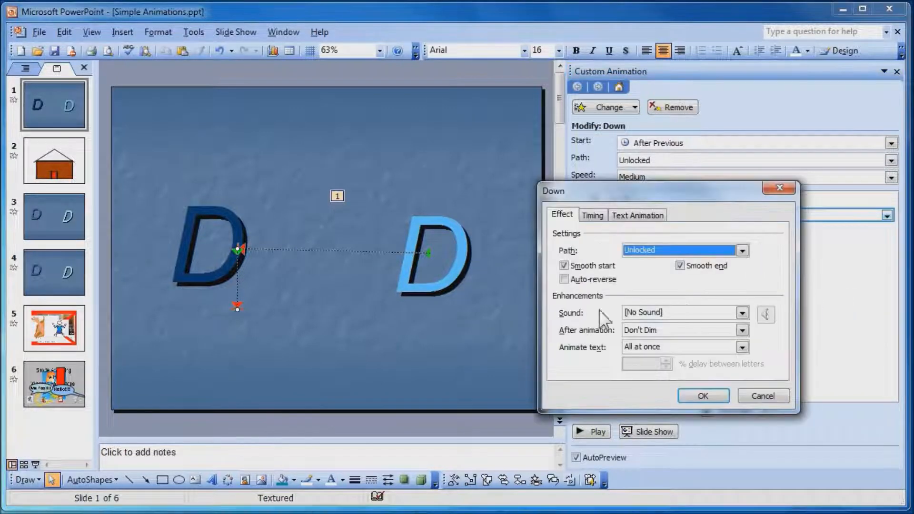
click(742, 314)
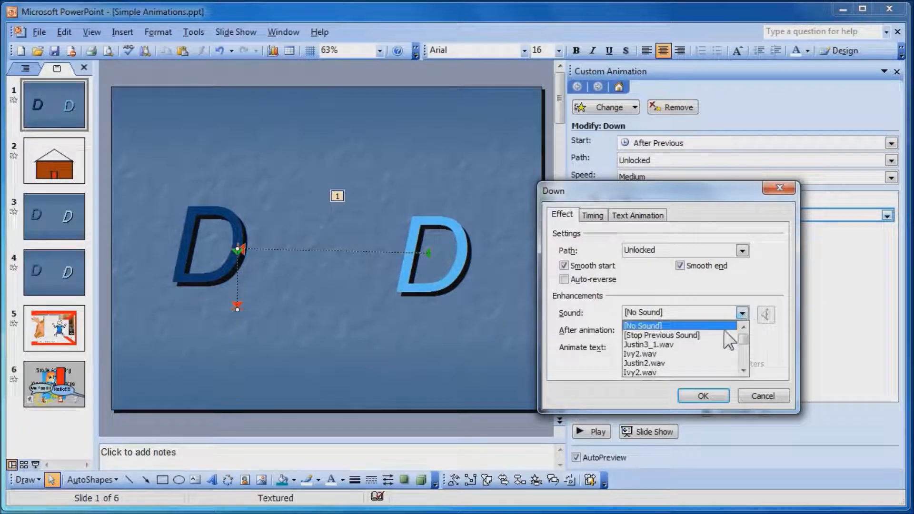
drag(745, 339, 740, 365)
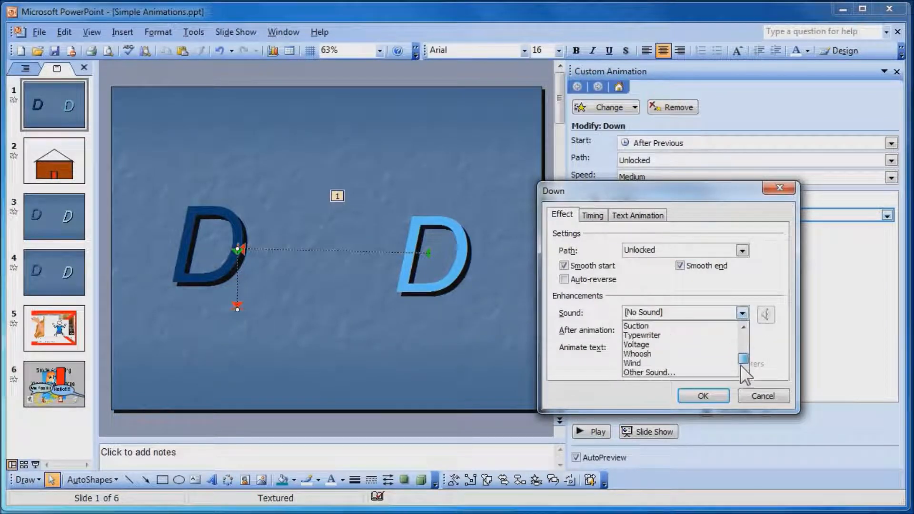
click(698, 372)
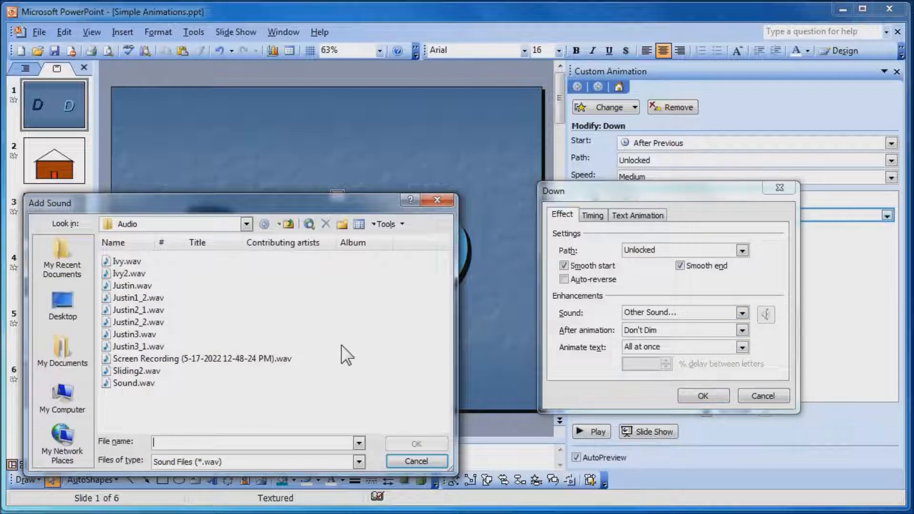
double_click(140, 371)
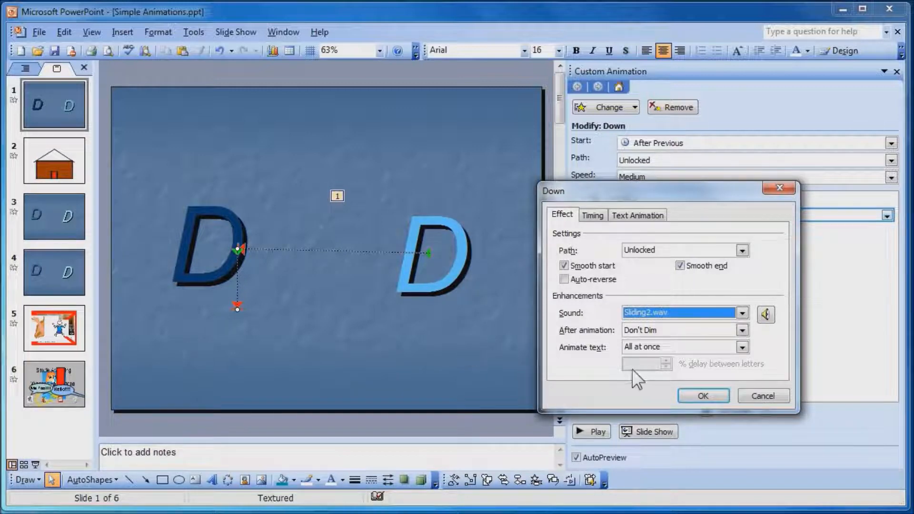
click(699, 390)
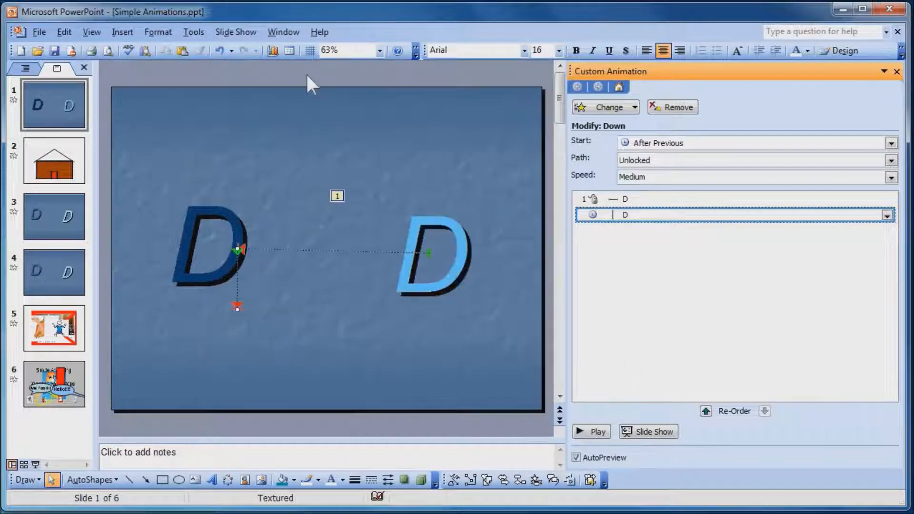
Step: Run the slide show to check slide 1's animations with the added sound, and end the show
click(241, 30)
click(273, 53)
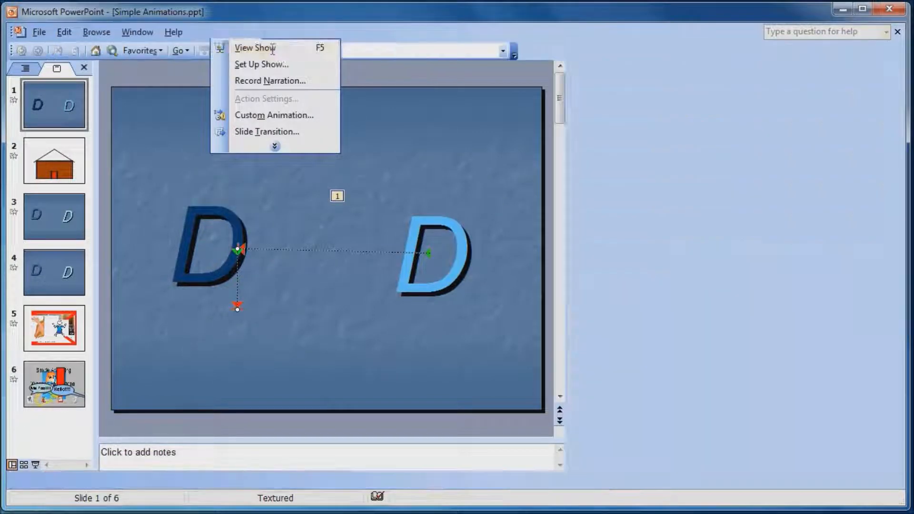
click(899, 466)
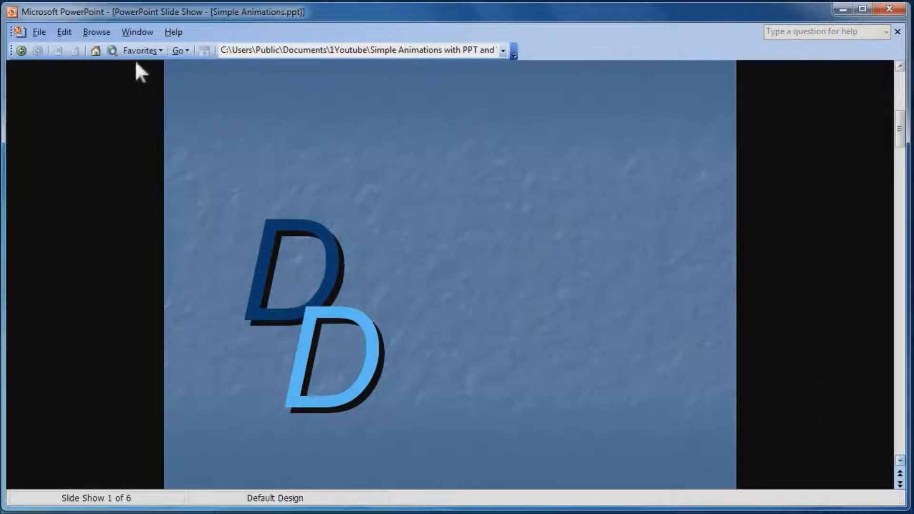
click(39, 32)
click(55, 62)
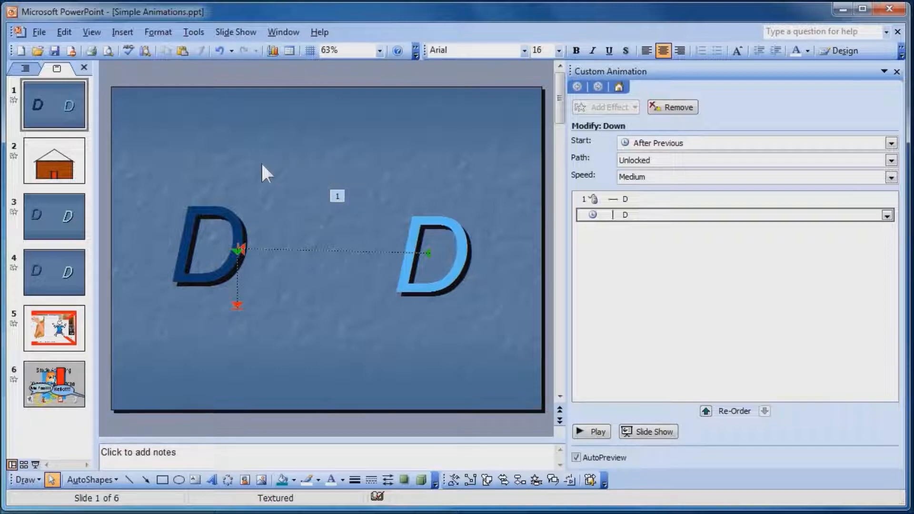
Step: Set the slide size to 16 inches wide and 9 inches high
click(43, 33)
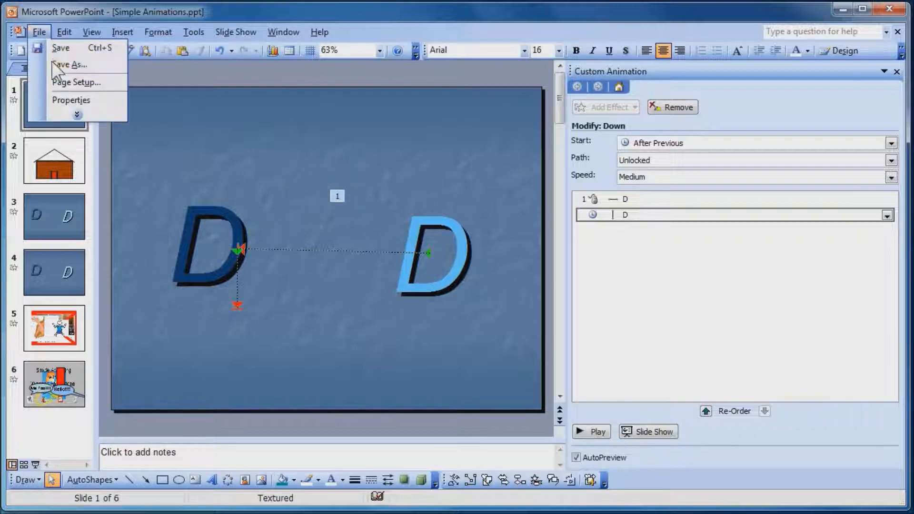
click(37, 33)
click(37, 32)
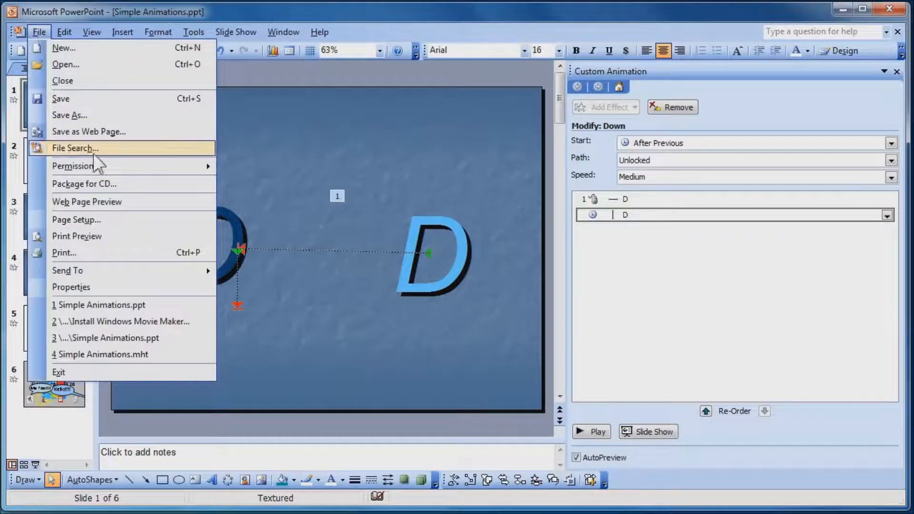
click(82, 219)
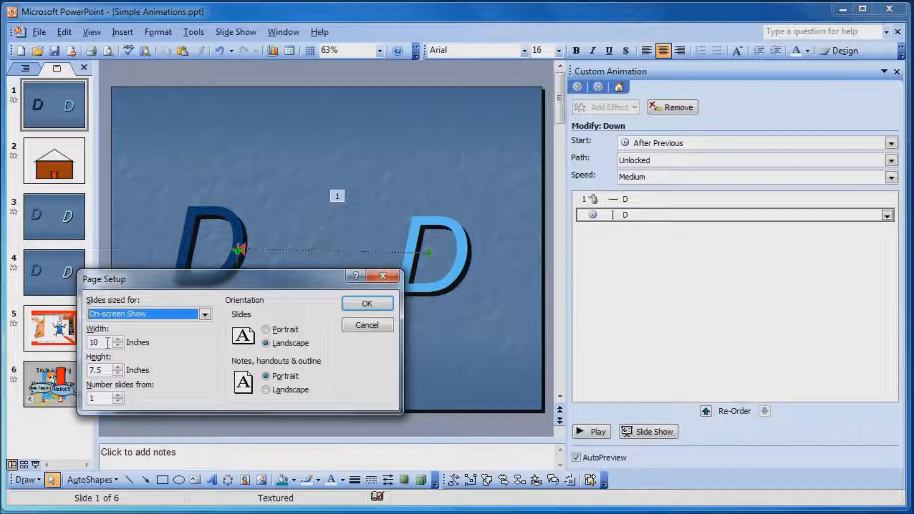
drag(108, 342, 81, 341)
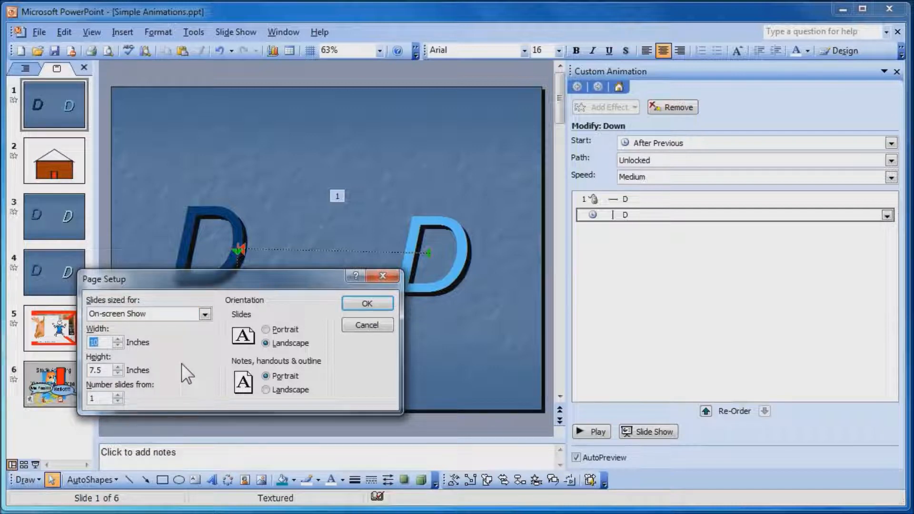
text(16)
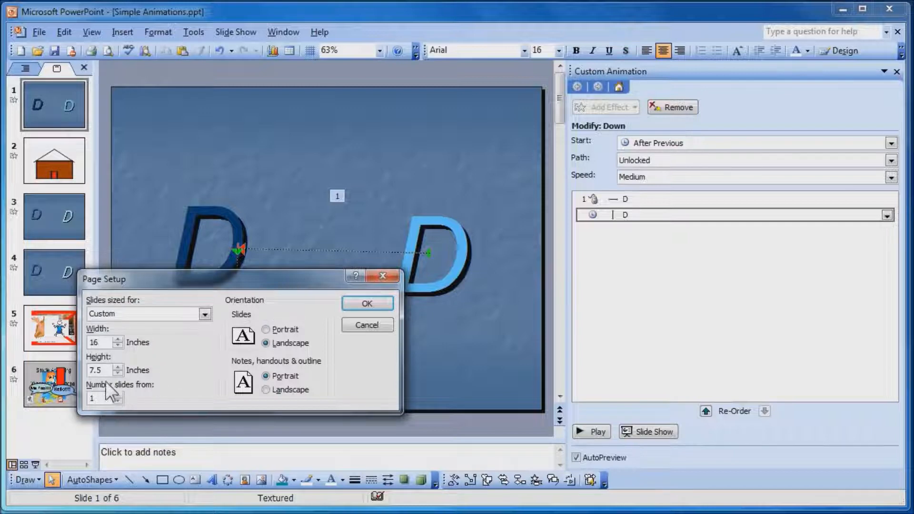
drag(104, 370, 83, 370)
text(9)
click(361, 304)
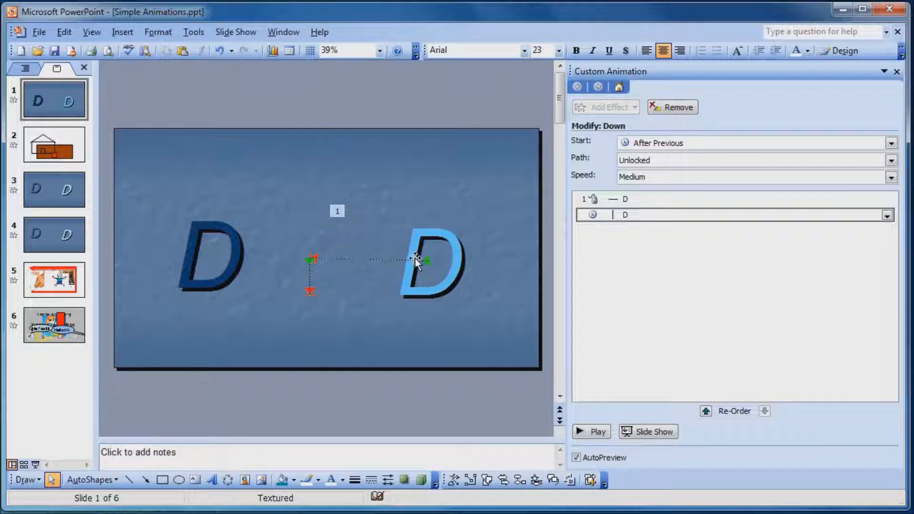
Step: Select the light blue D's Left motion path and preview slide 1's animations
click(375, 259)
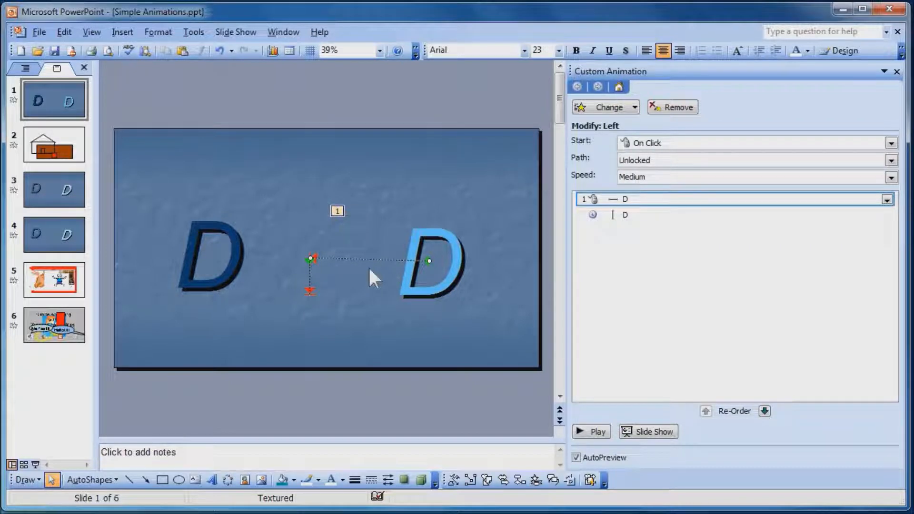
click(592, 430)
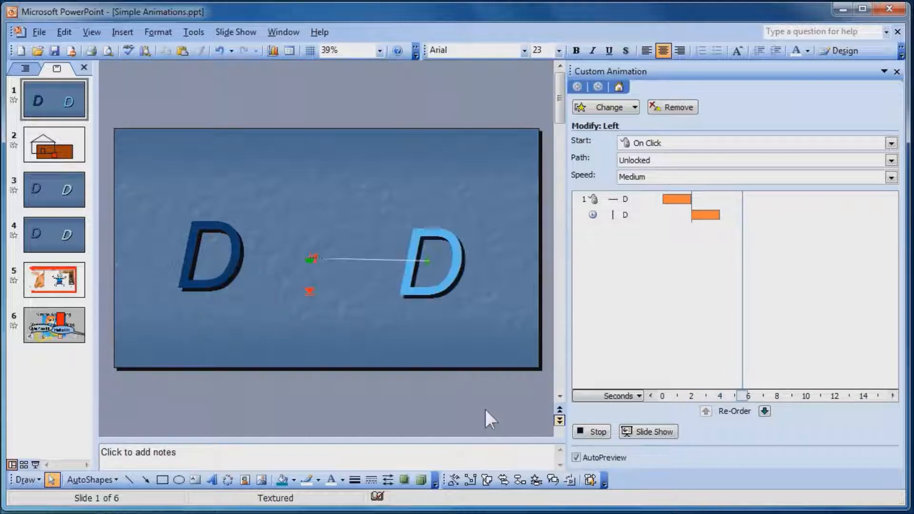
click(339, 284)
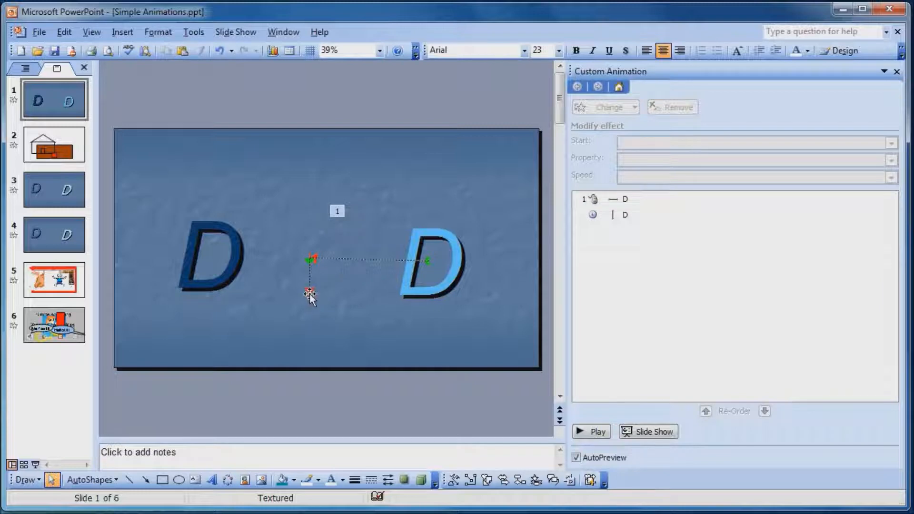
Step: Lengthen the light blue D's Down motion path by moving its end point lower, and preview the animations
click(305, 279)
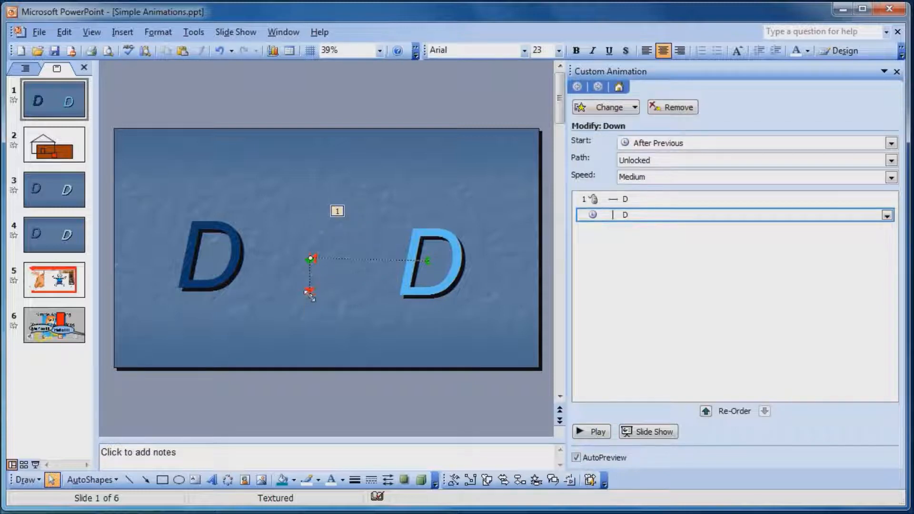
drag(310, 295, 311, 316)
click(591, 431)
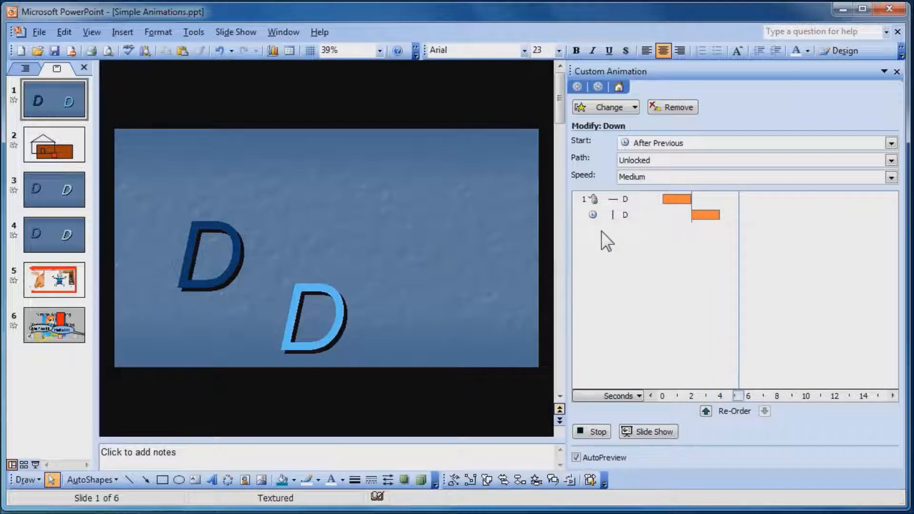
Step: Extend the Left motion path to the dark blue D, move the Down path to start at its end, and preview both
click(345, 259)
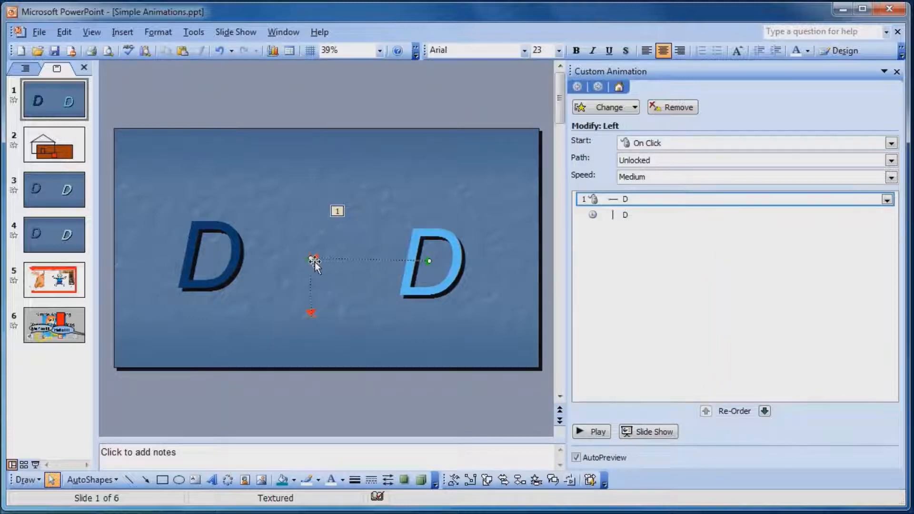
drag(311, 259, 228, 258)
click(312, 284)
drag(268, 283, 228, 283)
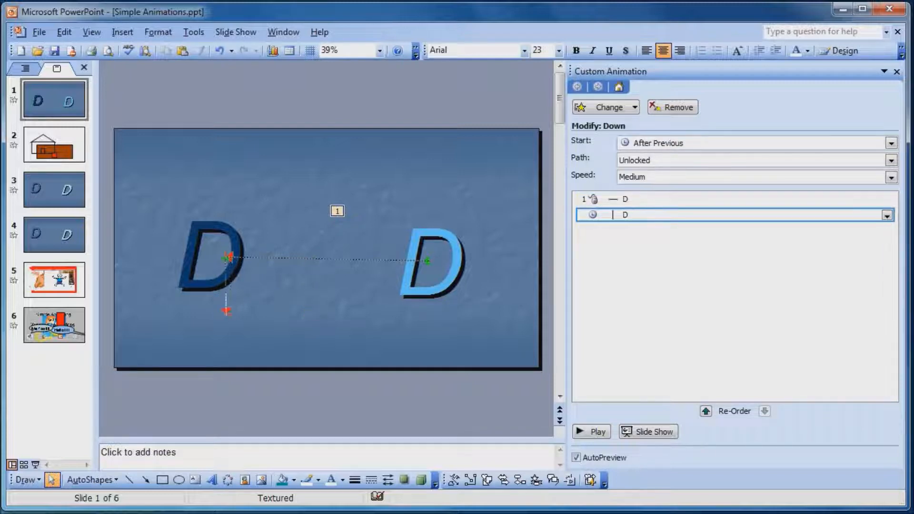
click(345, 294)
click(593, 431)
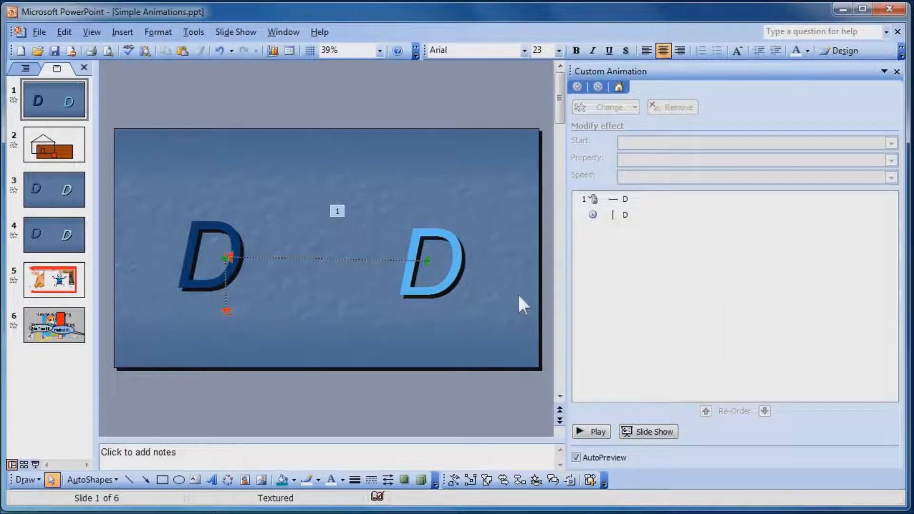
Step: Close the animation settings and run the slide show from slide 1 to view the adjusted motion paths
click(896, 71)
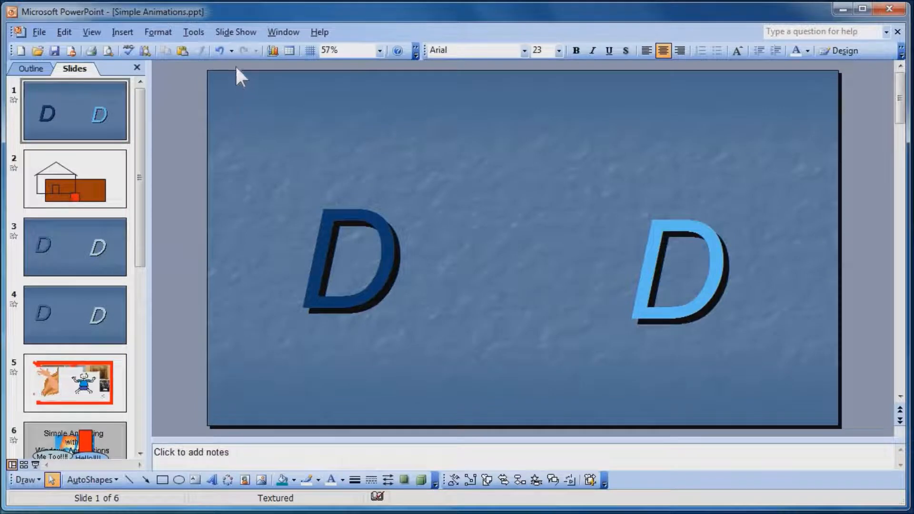
click(233, 34)
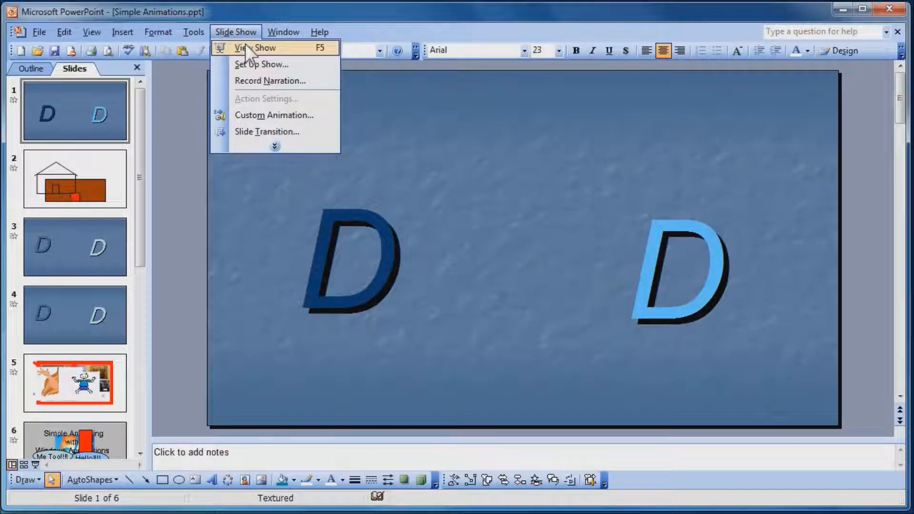
click(245, 45)
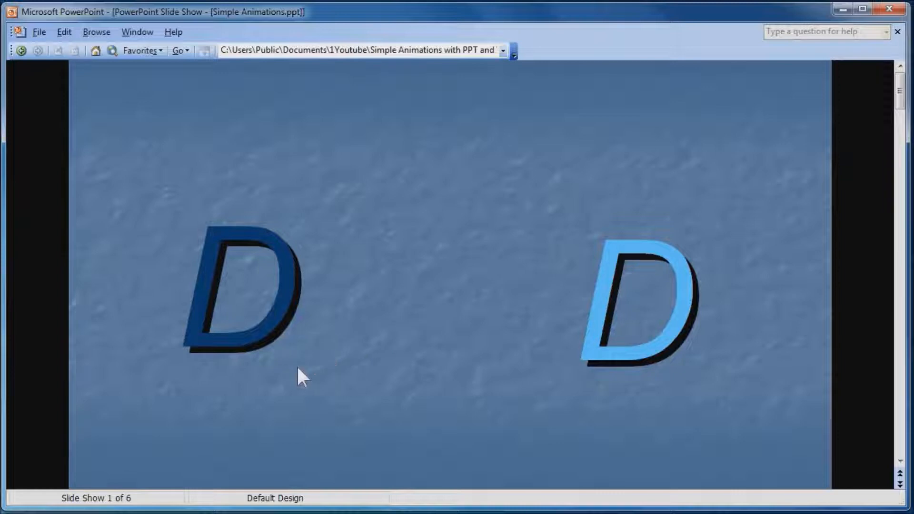
mouse_move(11, 504)
mouse_down()
mouse_move(21, 486)
mouse_move(4, 496)
mouse_move(0, 513)
mouse_up()
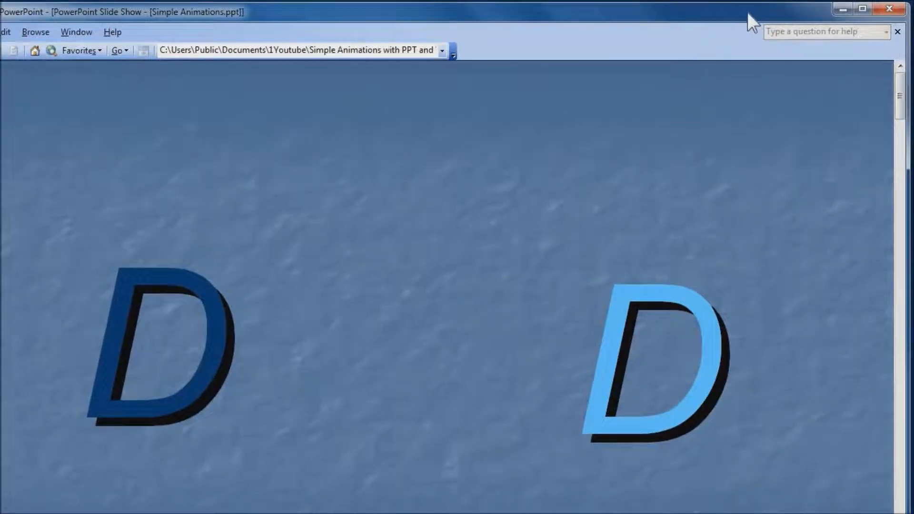
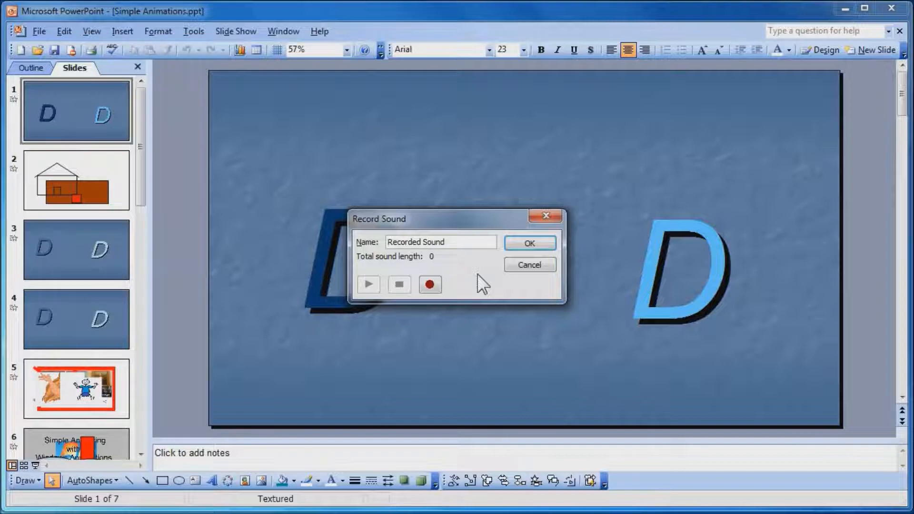
Step: Dismiss sound recording, examine the PCM quality attributes available for recording narration, and cancel without changing them
click(518, 264)
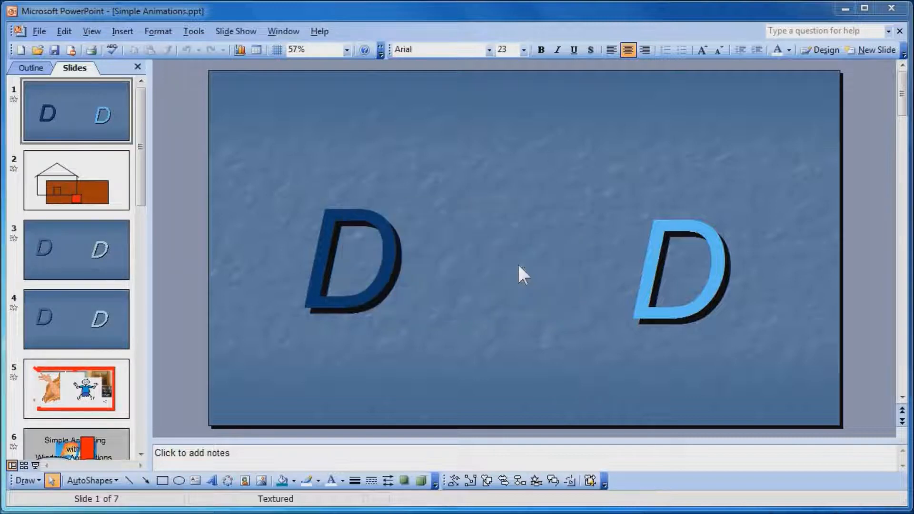
click(236, 34)
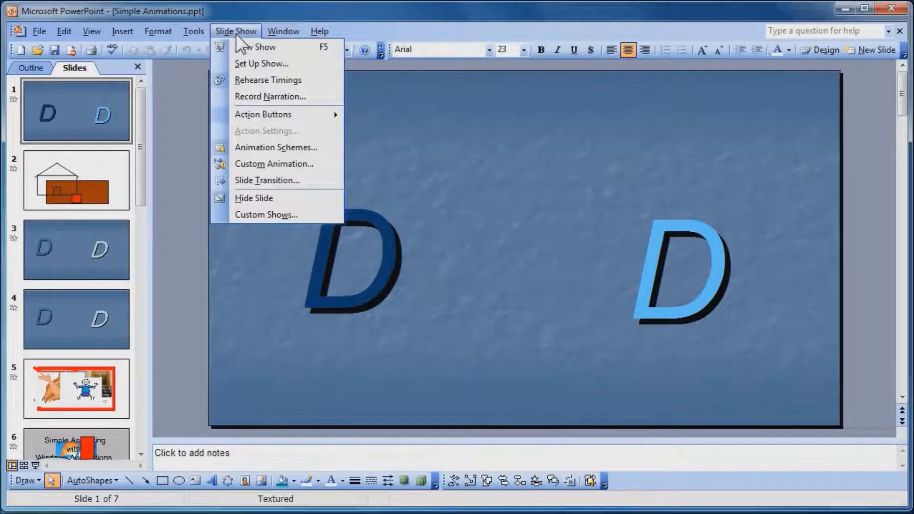
click(260, 96)
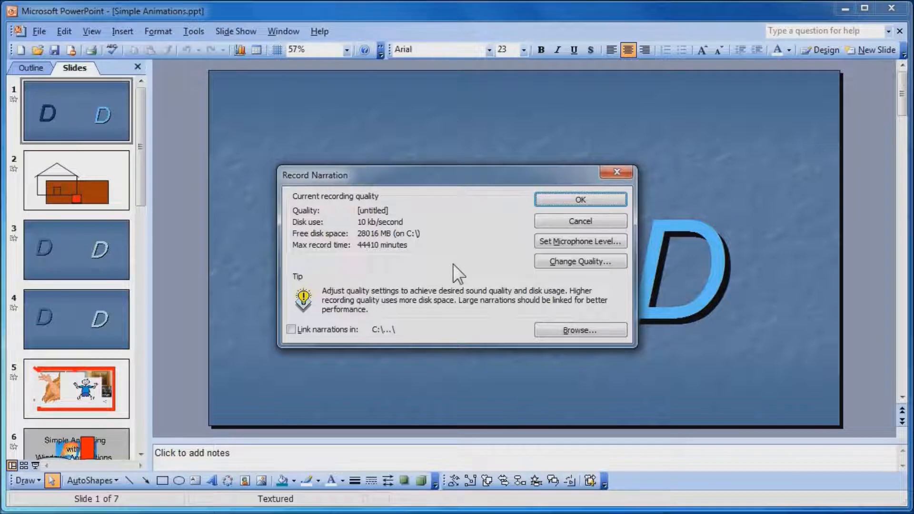
click(576, 263)
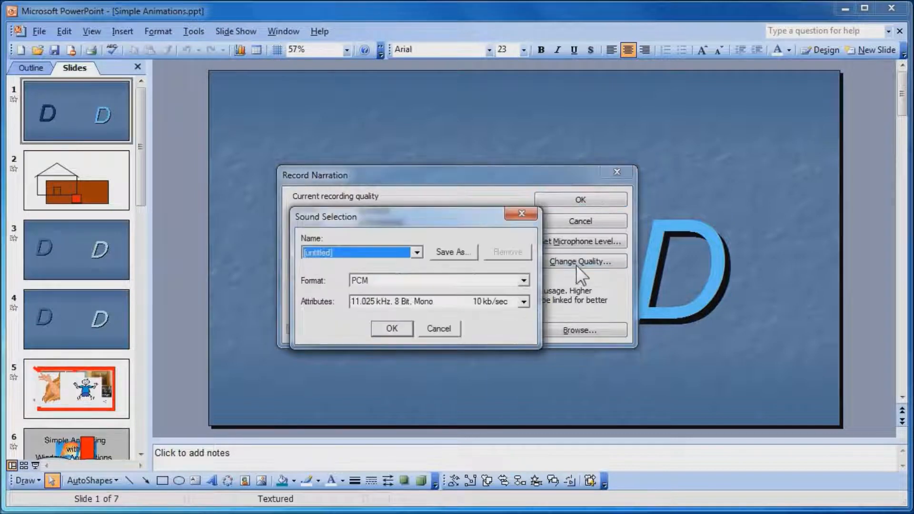
click(523, 302)
scroll(524, 346, down, 5)
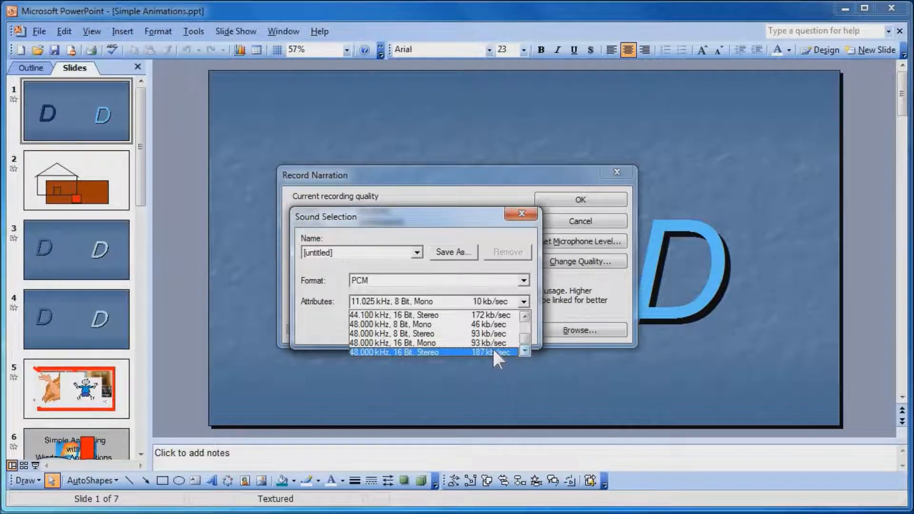
drag(524, 336, 517, 302)
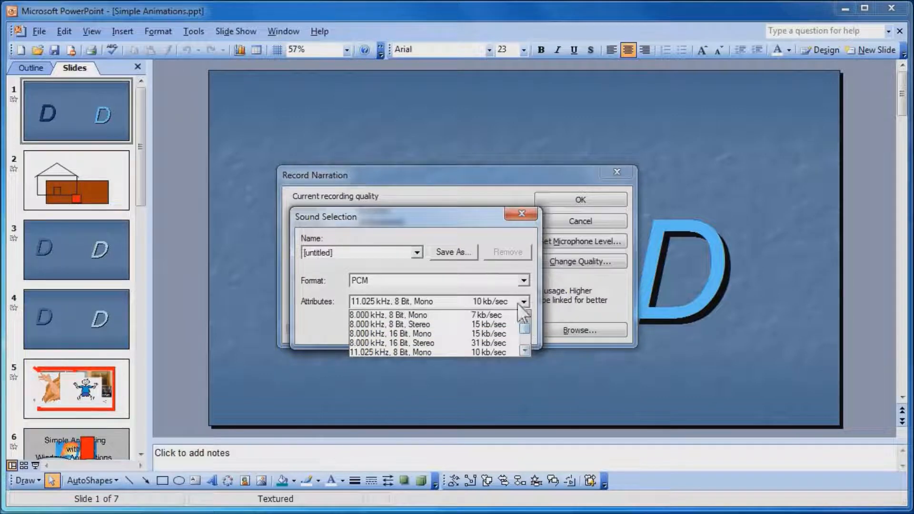
click(487, 226)
click(447, 325)
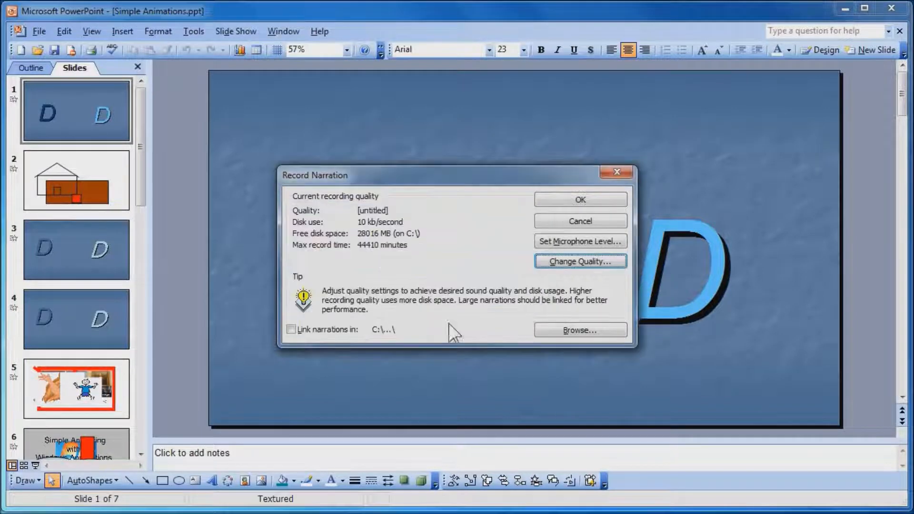
click(583, 218)
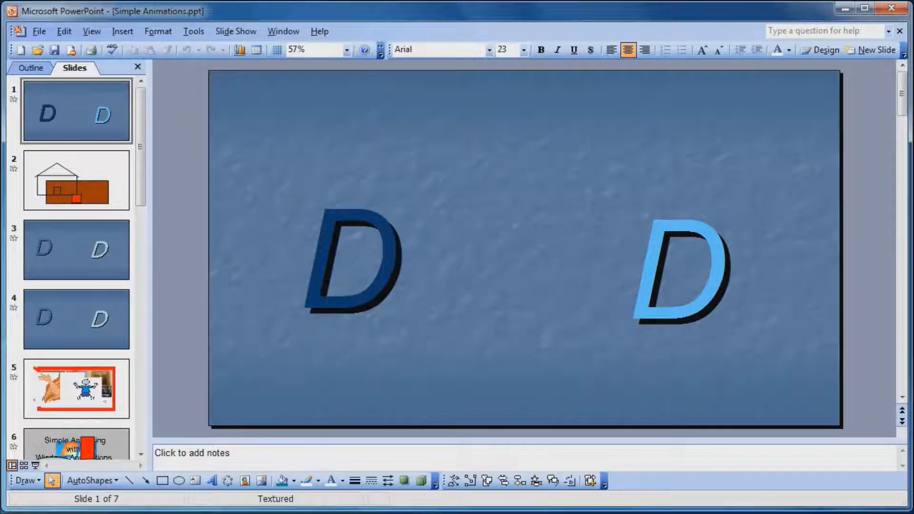
Step: Examine the editing and effects commands in Sound Recorder, and minimize its window
drag(200, 317, 296, 270)
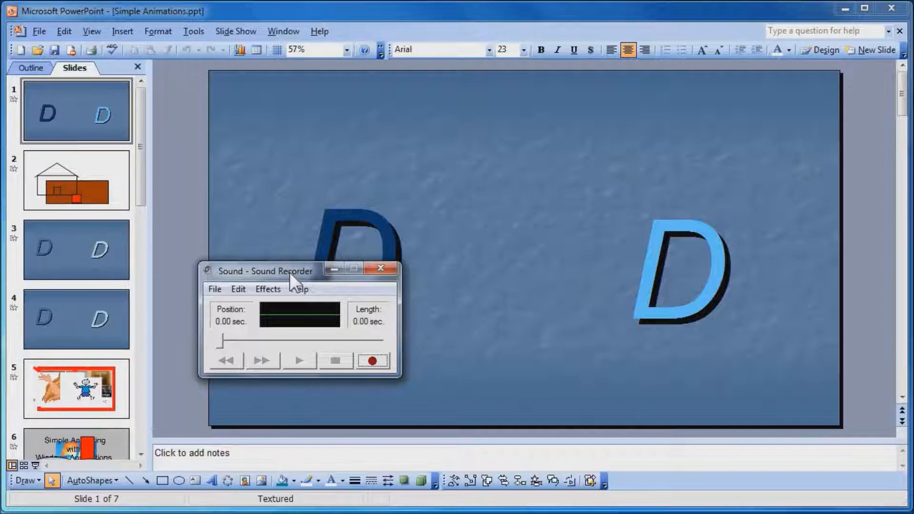
click(238, 289)
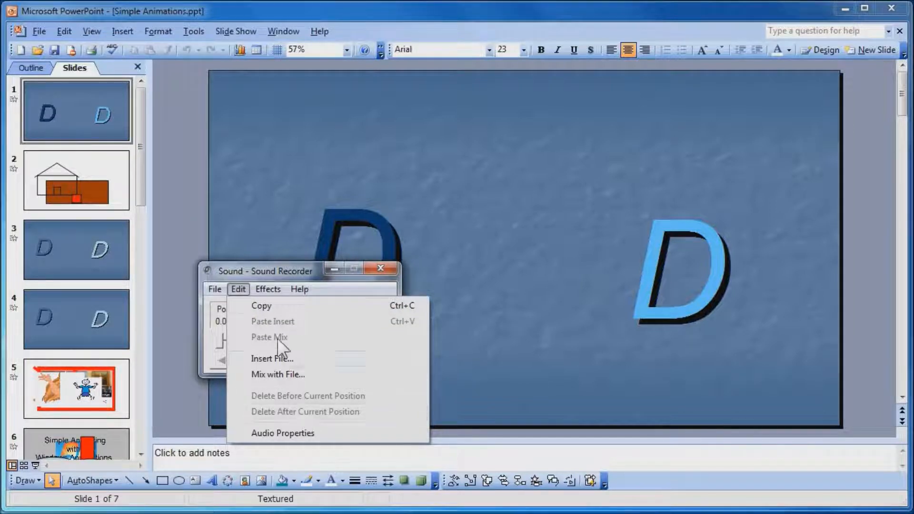
click(268, 291)
click(268, 292)
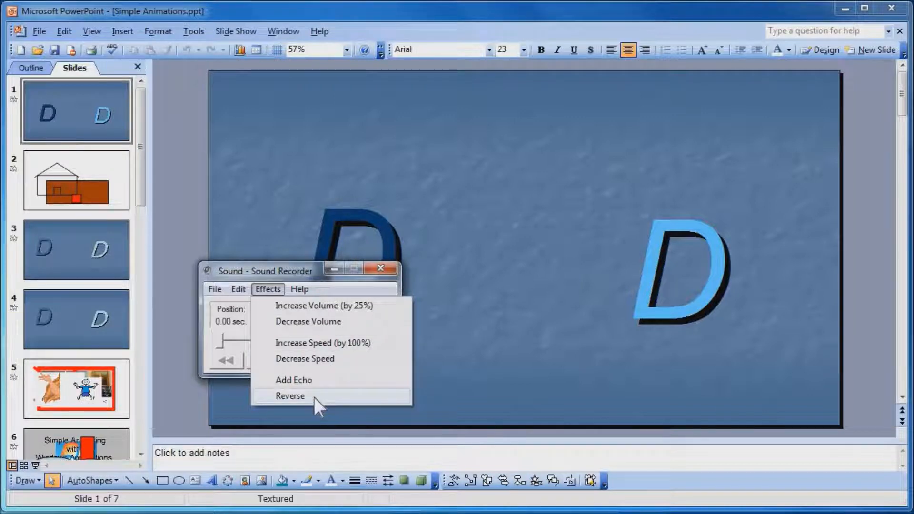
click(269, 289)
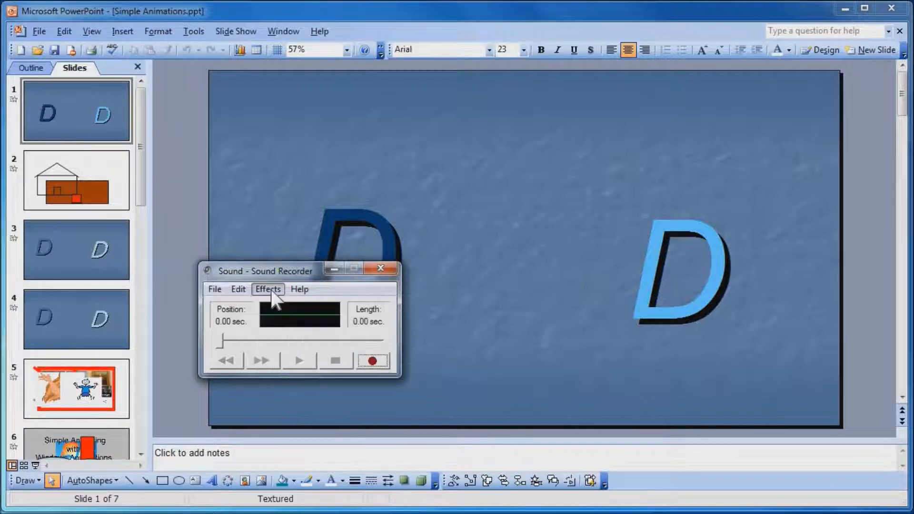
click(241, 289)
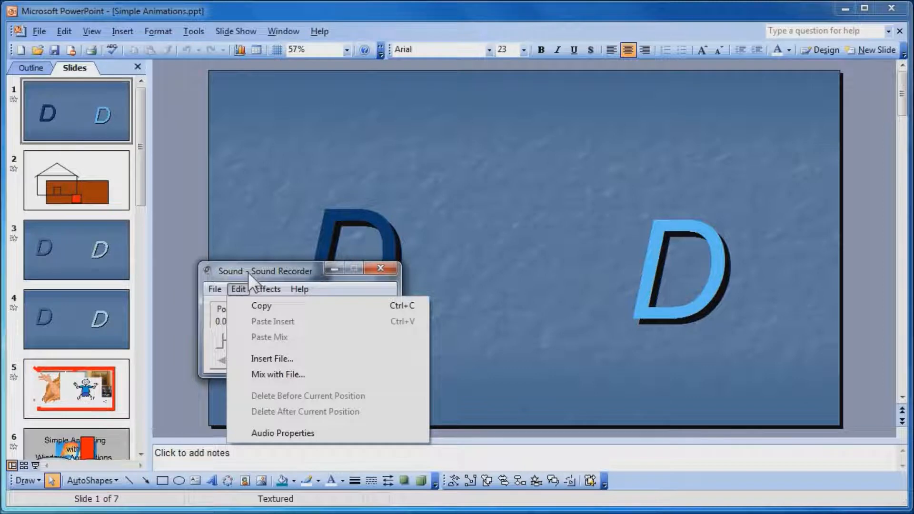
click(247, 272)
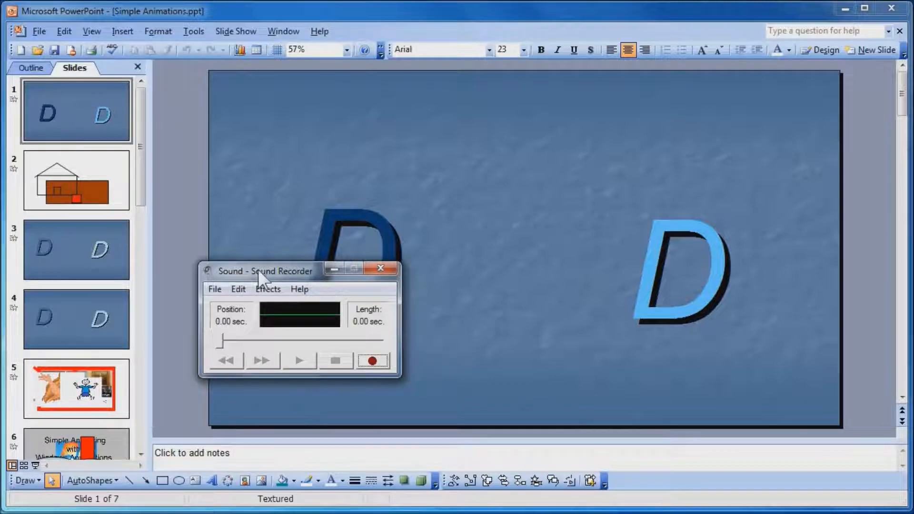
click(333, 268)
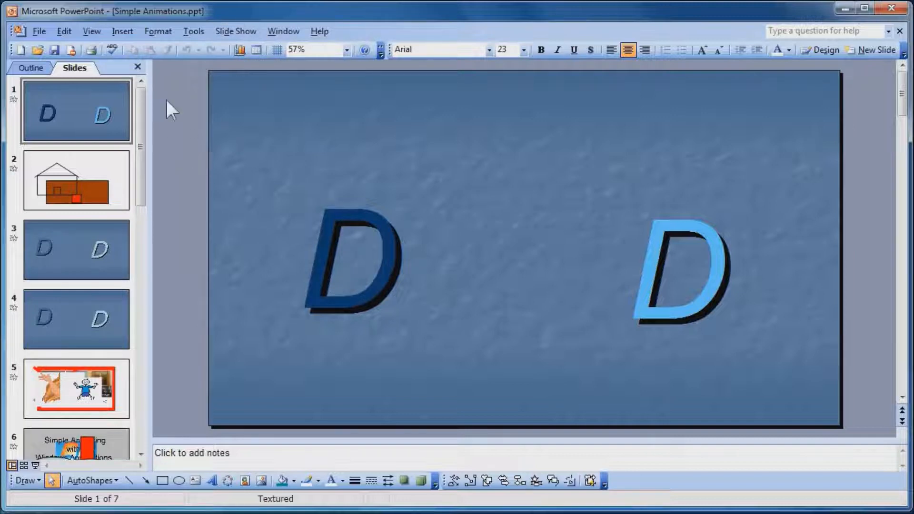
Step: Open the effect options of the Left motion path and choose Justin3_1.wav as its sound
click(227, 30)
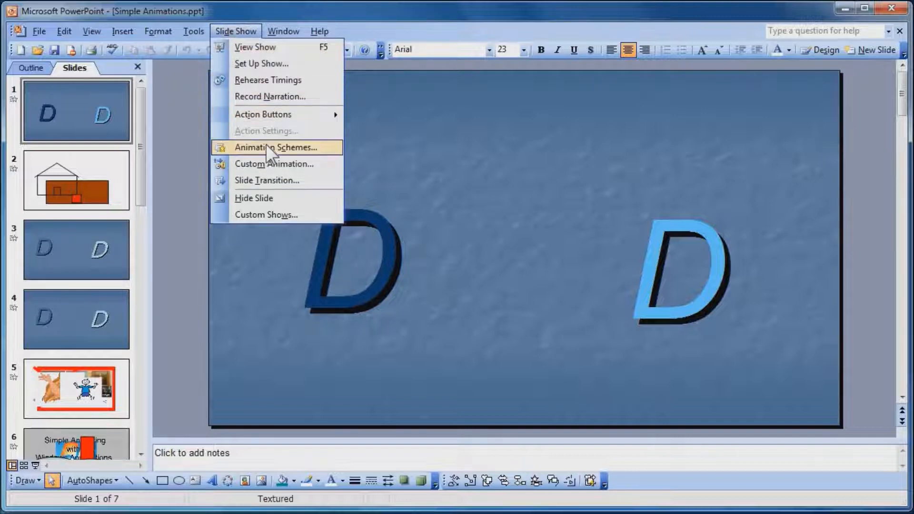
click(281, 165)
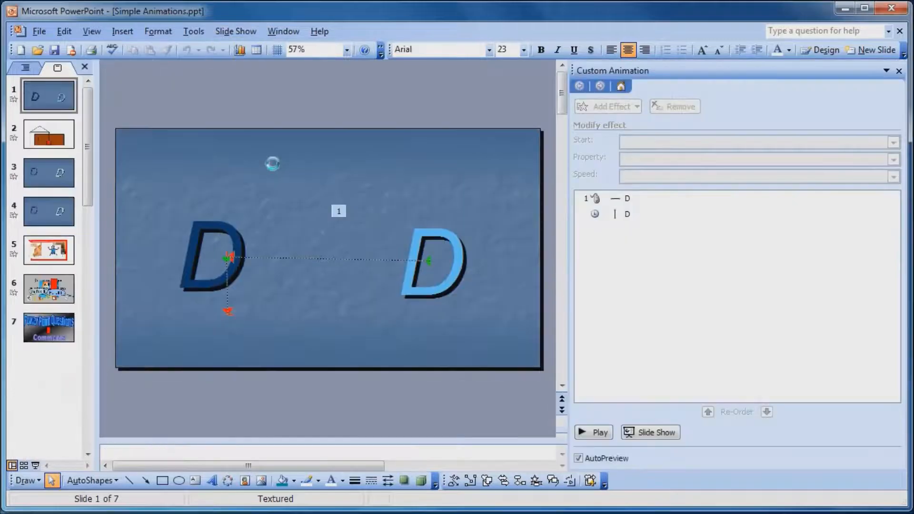
click(712, 200)
click(889, 199)
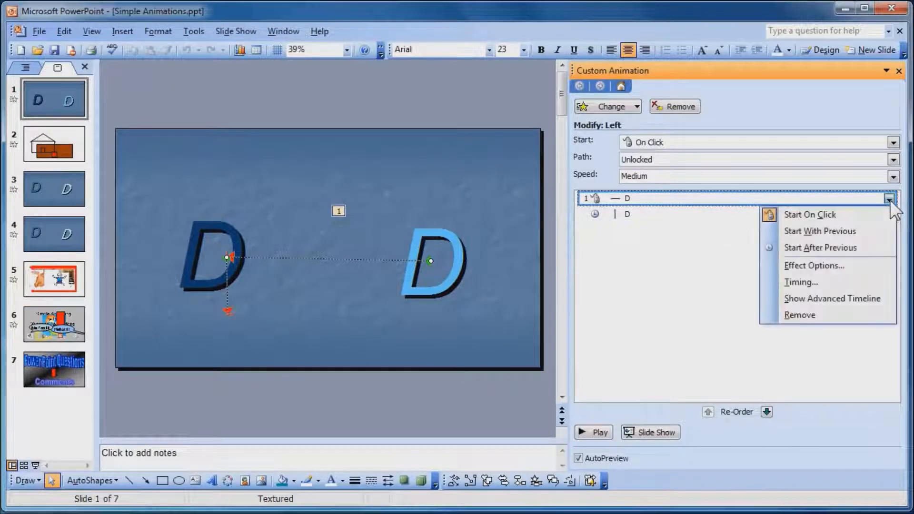
click(843, 266)
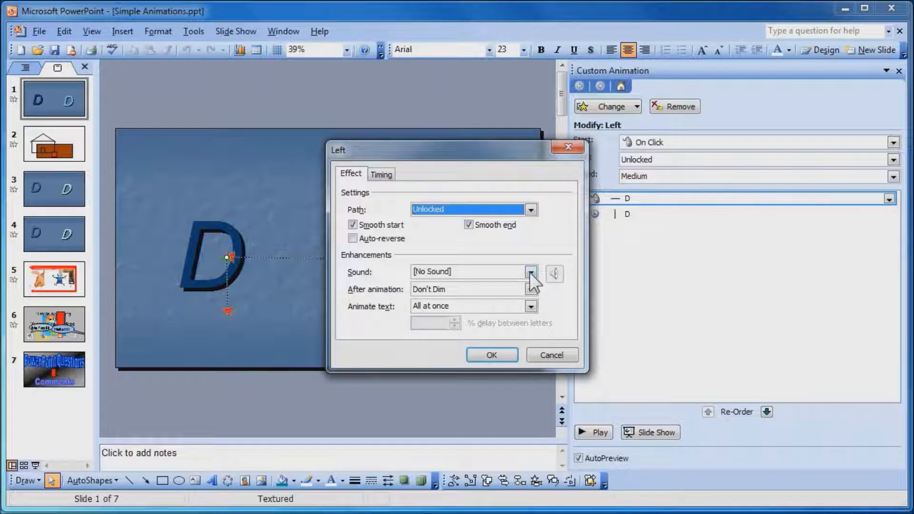
click(529, 272)
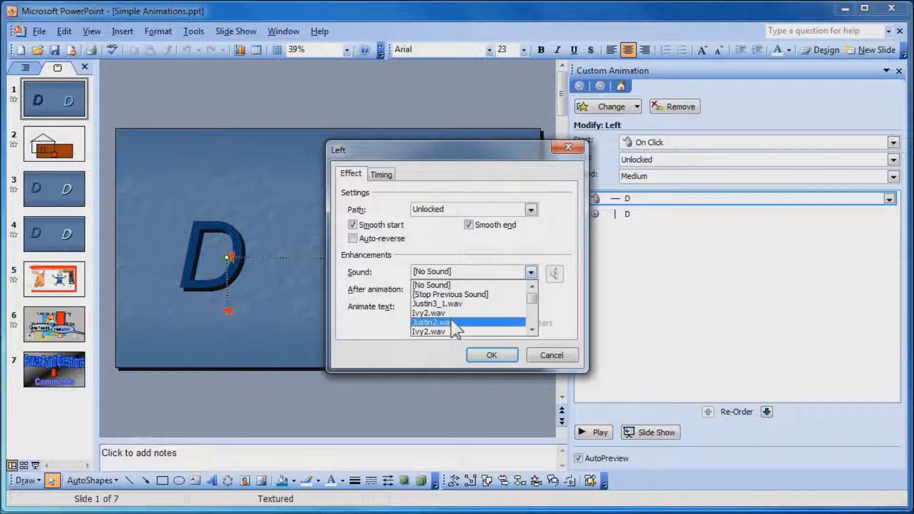
click(456, 306)
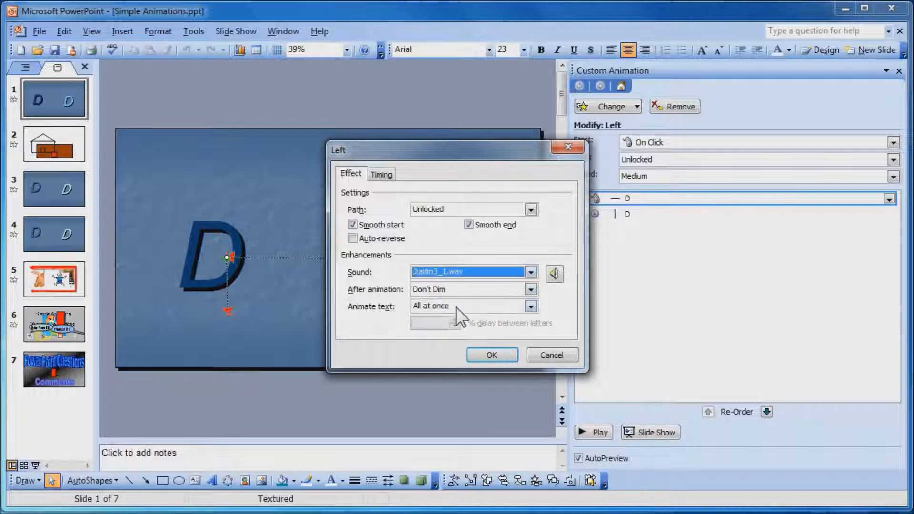
Step: Browse the sound files in the Audio folder for the Left motion path, and cancel without choosing one
click(530, 272)
drag(533, 303, 532, 327)
click(498, 332)
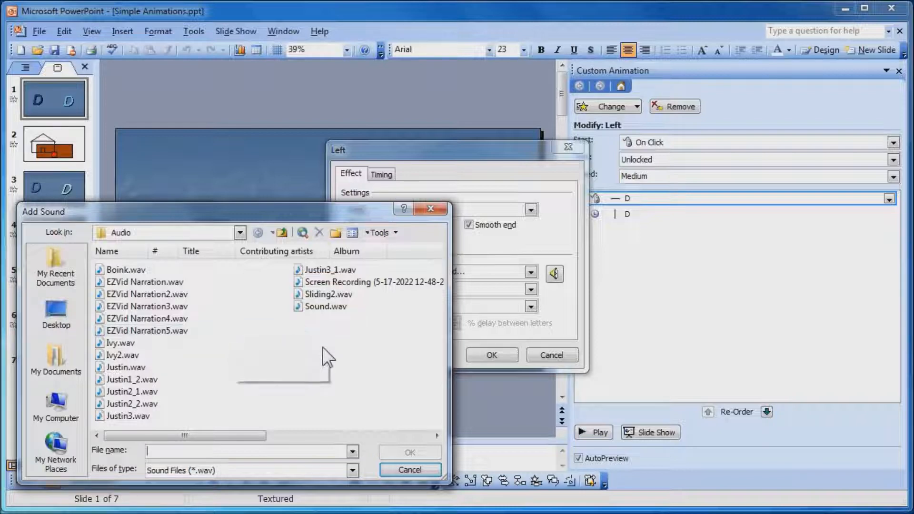
click(398, 467)
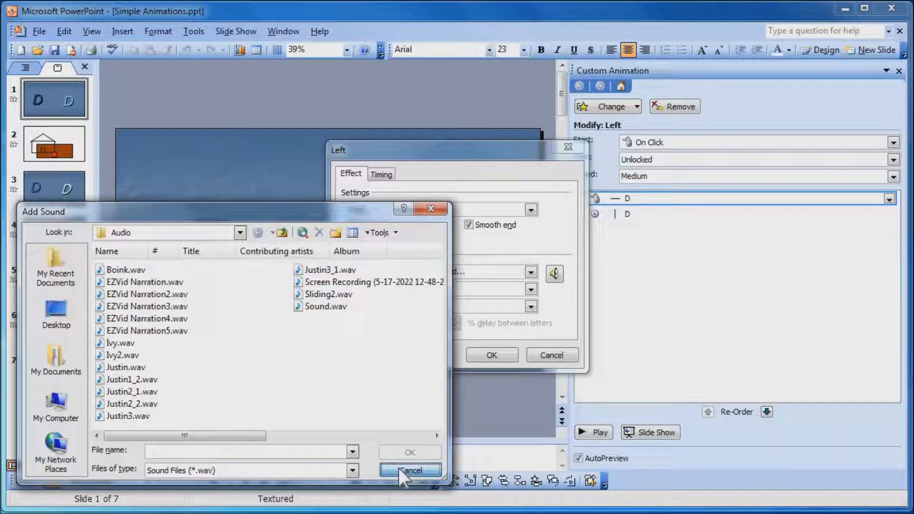
Step: Set the Left motion path's sound to Suction and apply the effect options
click(531, 272)
drag(530, 301, 527, 318)
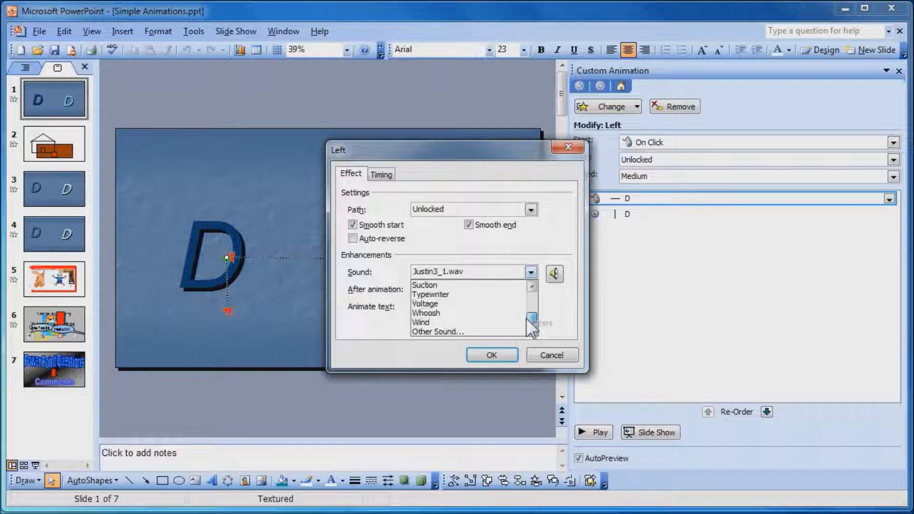
click(448, 285)
click(449, 285)
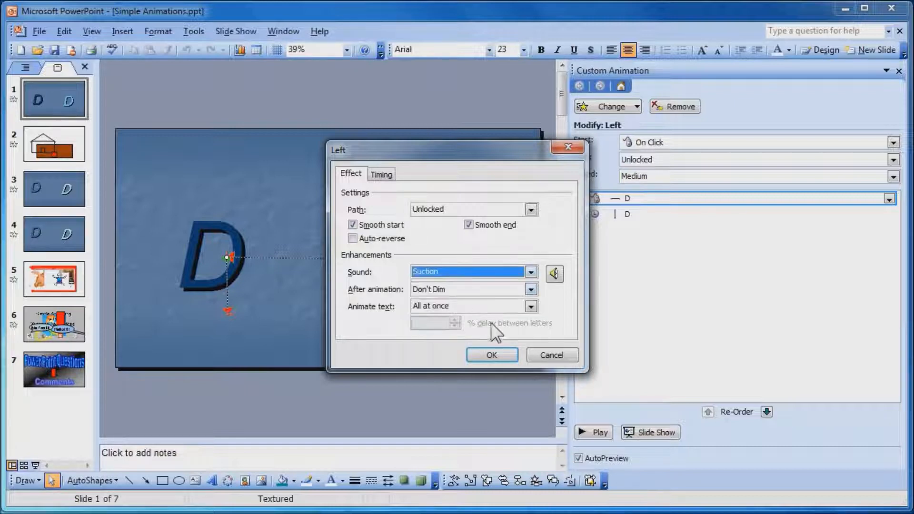
click(492, 353)
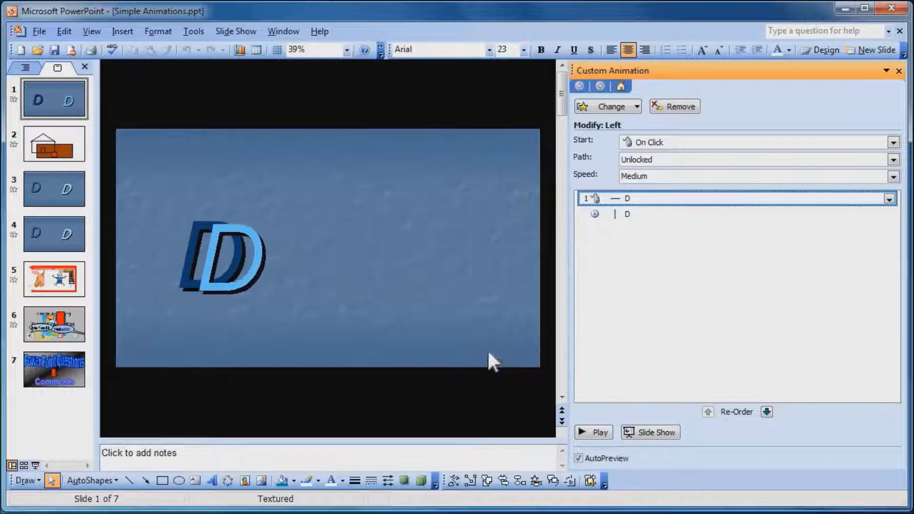
Step: Set the Left motion path's speed to 0.5 seconds (Very Fast) and preview the slide's animations
click(889, 199)
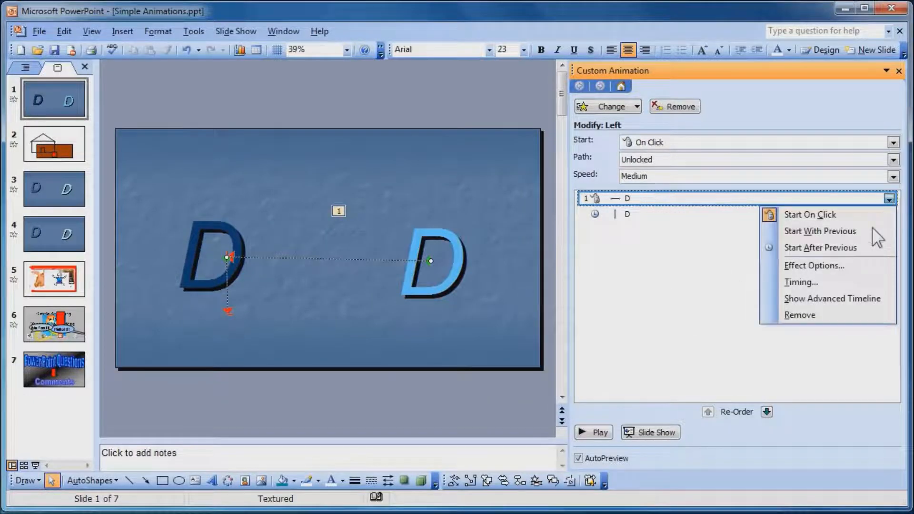
click(825, 267)
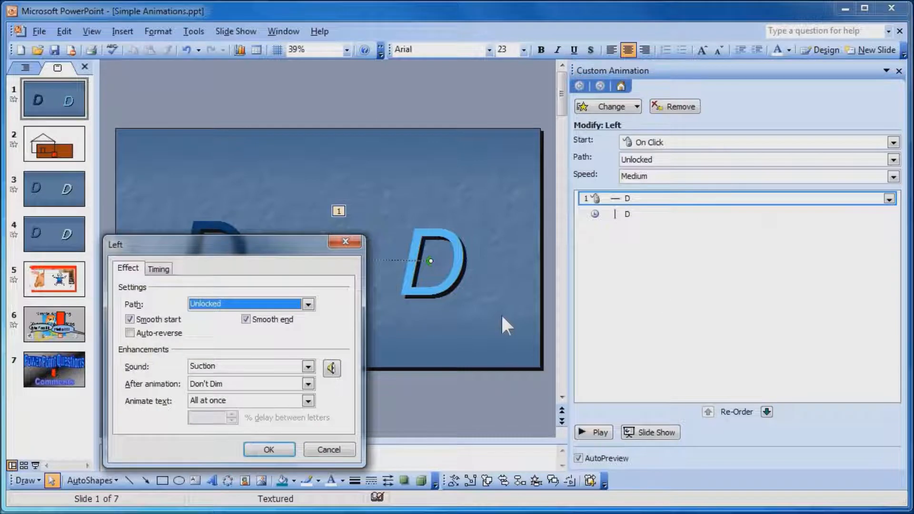
click(159, 269)
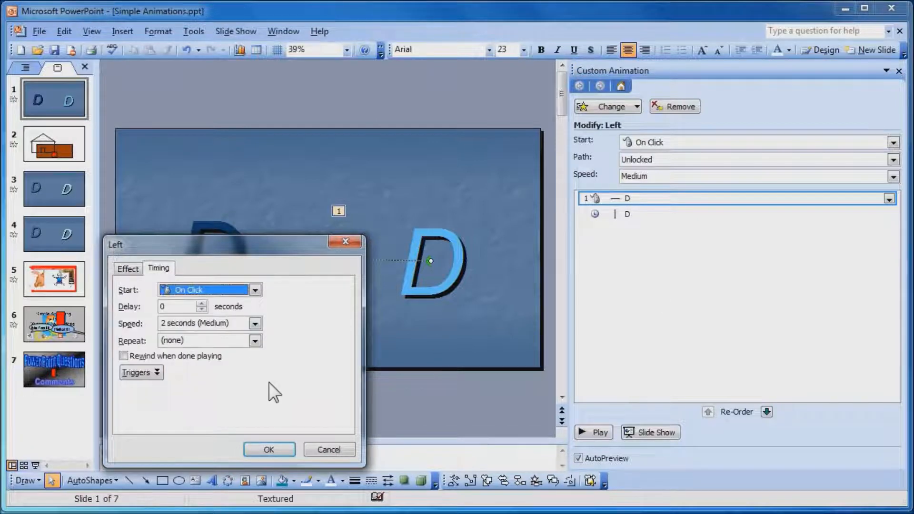
click(255, 323)
click(244, 375)
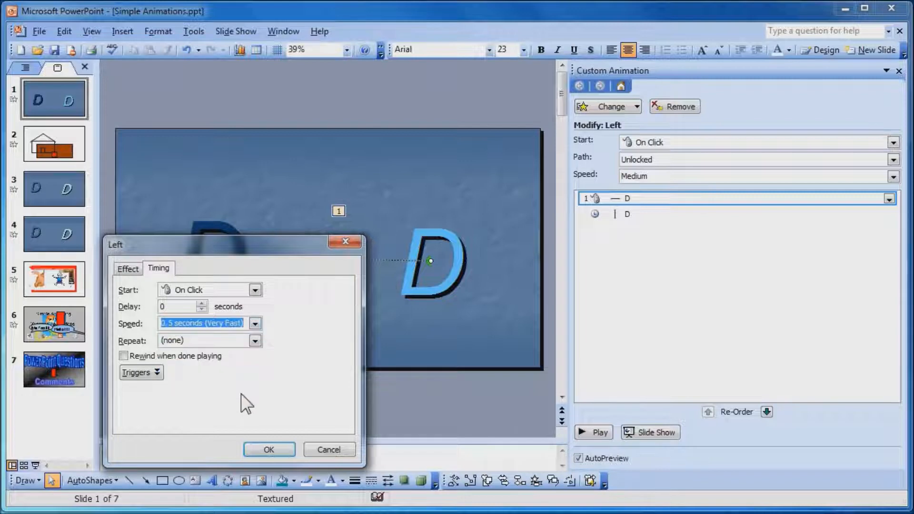
click(265, 448)
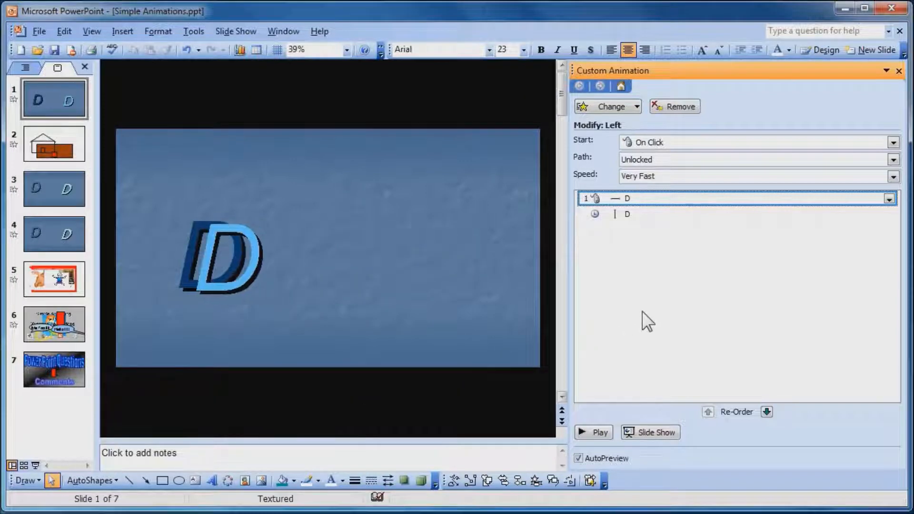
click(597, 433)
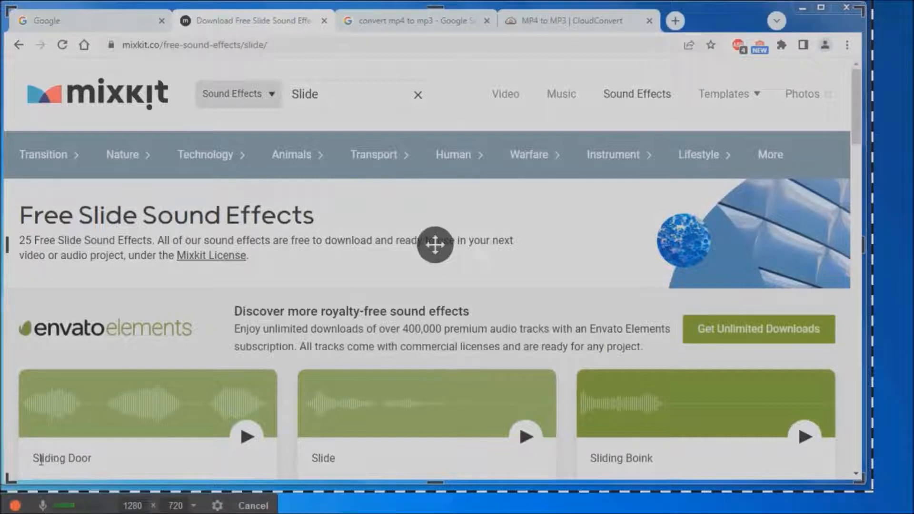
Step: Record the screen with Free Cam while playing the Sliding Boink sound effect on Mixkit, and finish the recording
click(14, 505)
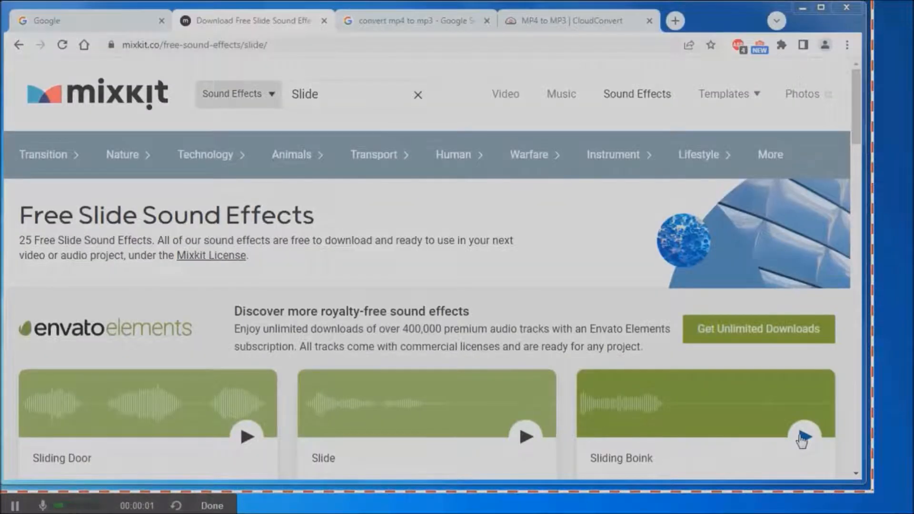
click(803, 437)
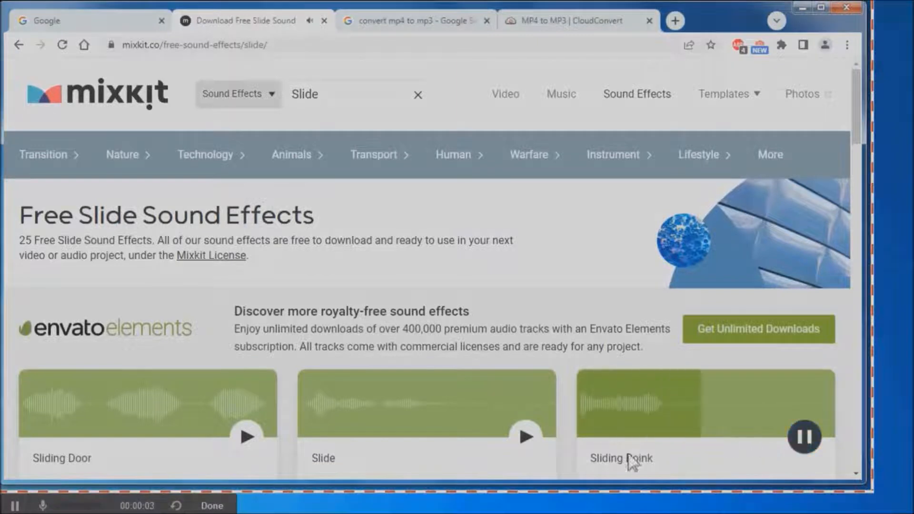
click(212, 506)
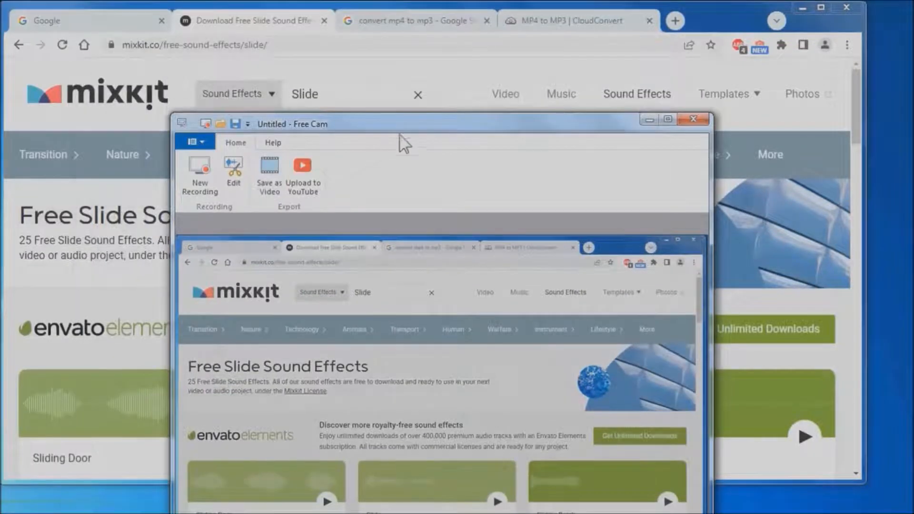
Step: Save the Free Cam recording as a WMV video named Test in the Video folder, and close the folder window
drag(412, 125, 414, 22)
click(282, 66)
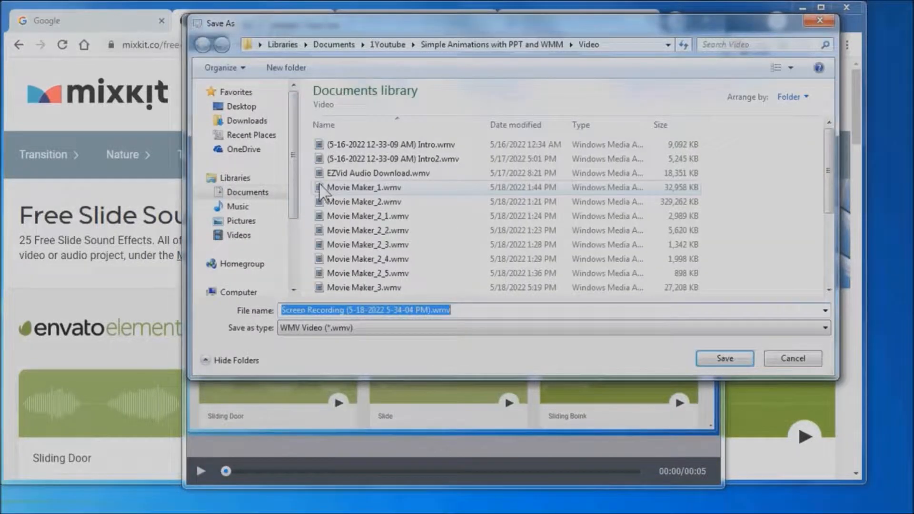
text(Test)
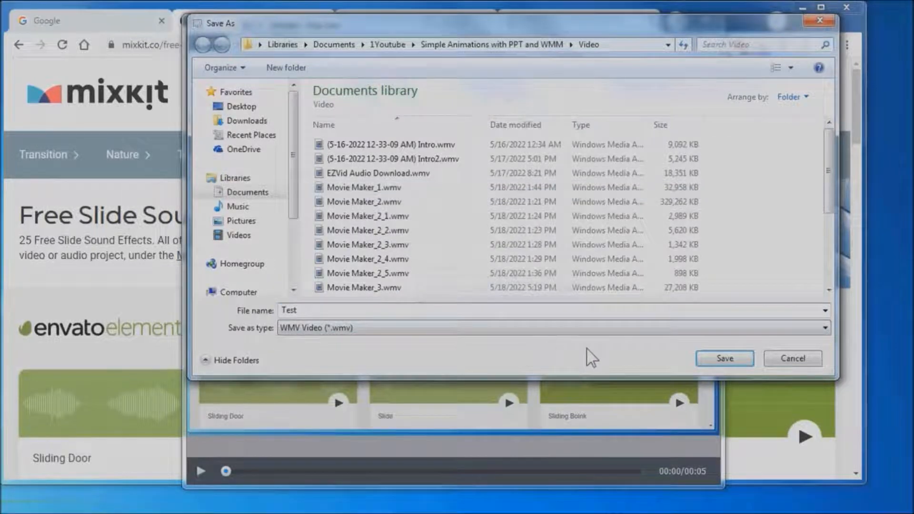
click(713, 359)
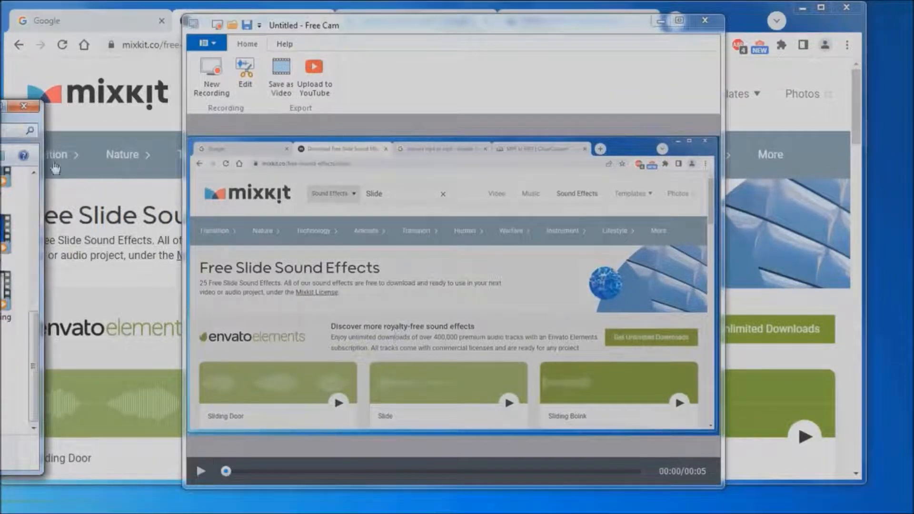
click(25, 106)
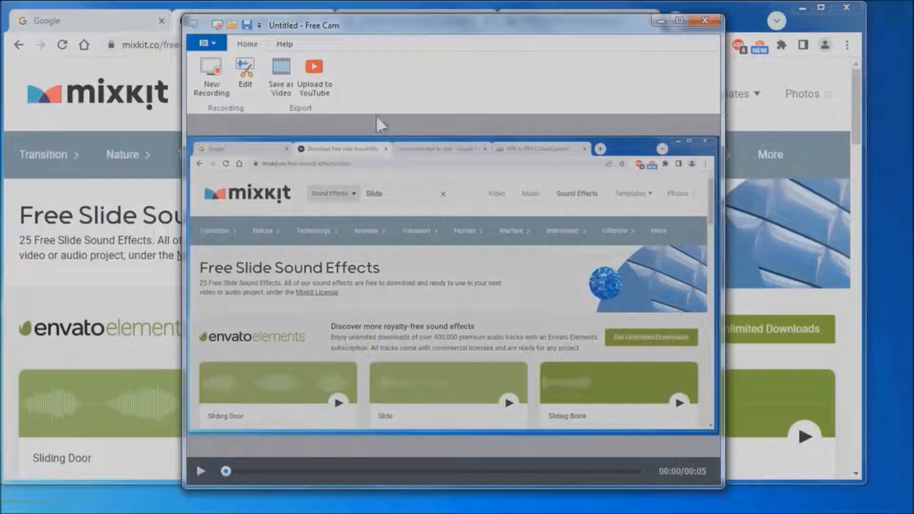
click(213, 76)
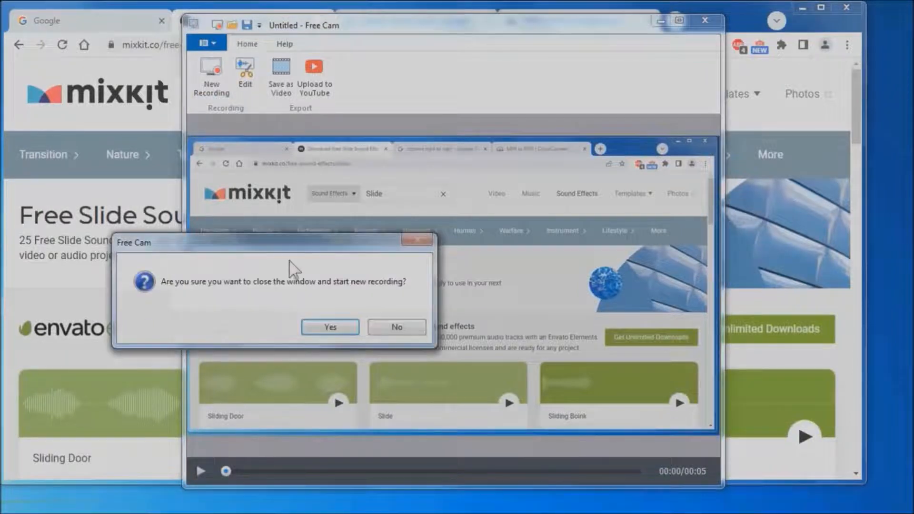
click(333, 327)
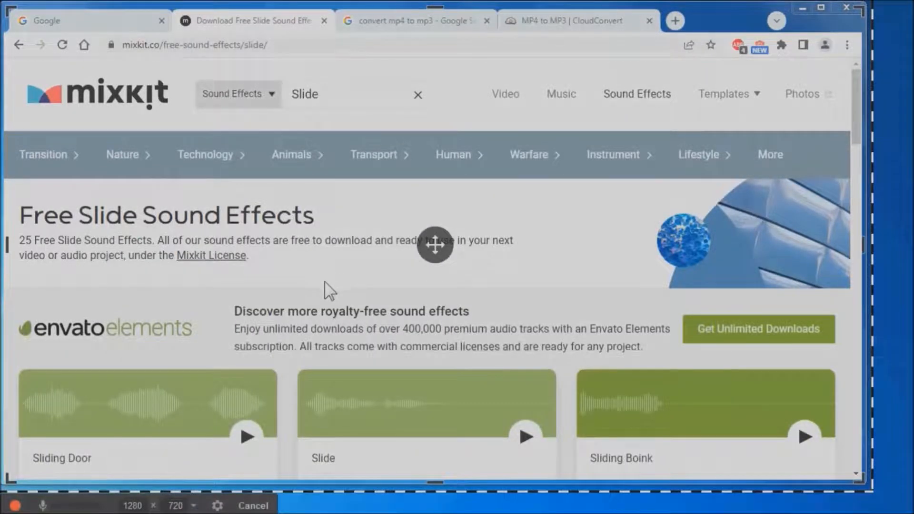
click(255, 506)
Step: Reposition Free Cam, bring Sound Recorder into view over it and minimize it, and close Free Cam
drag(205, 48, 330, 34)
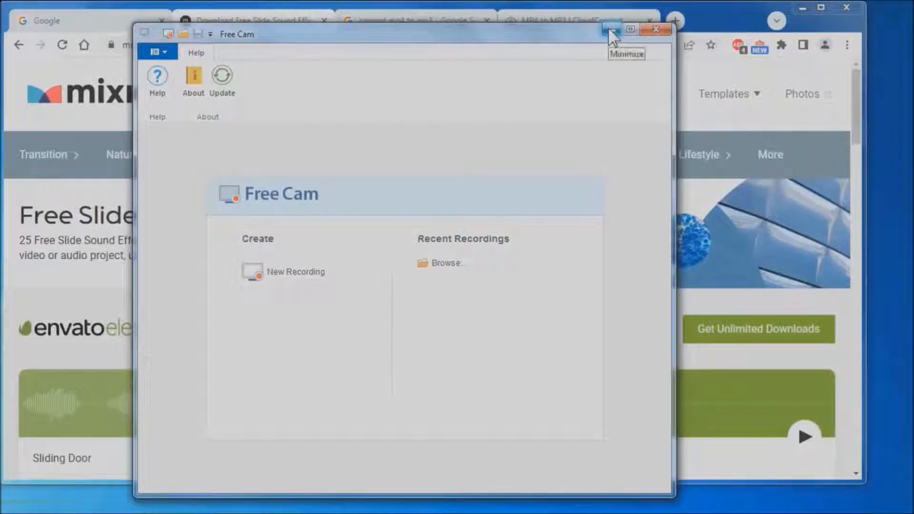
drag(565, 31, 579, 13)
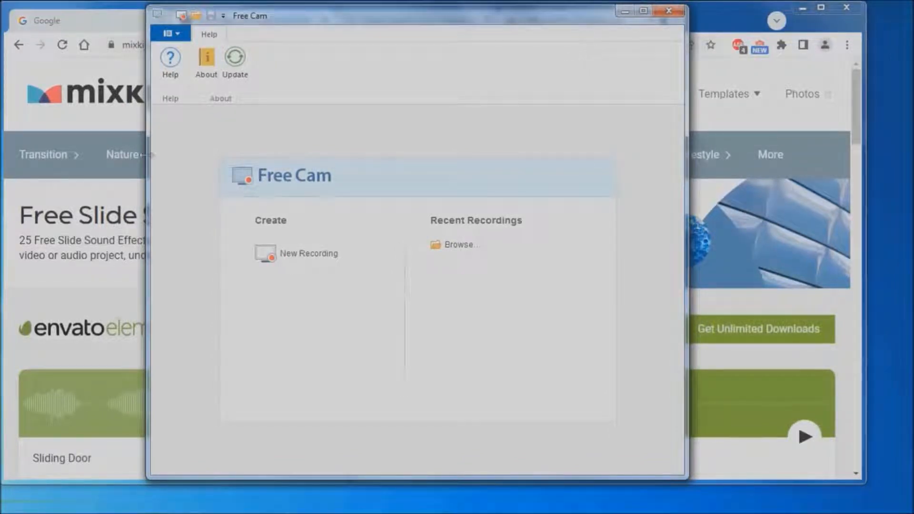
drag(1, 233, 232, 231)
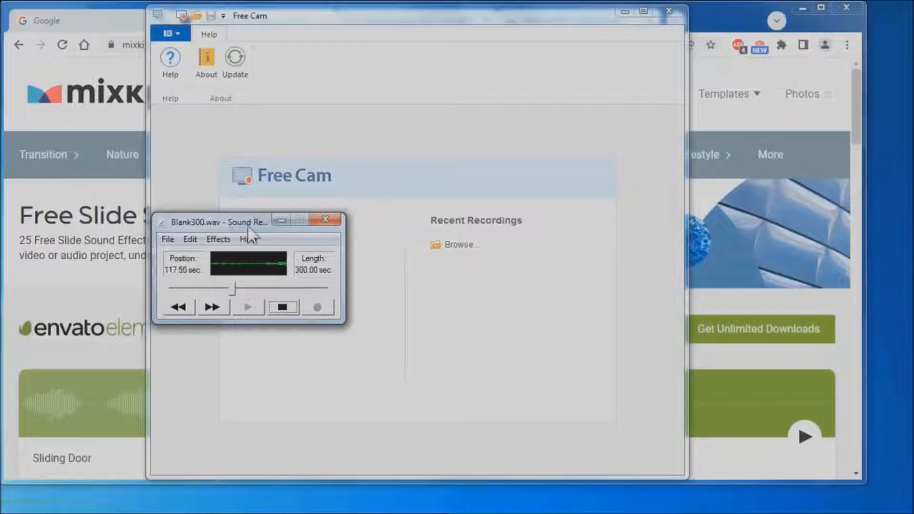
key(super+Down)
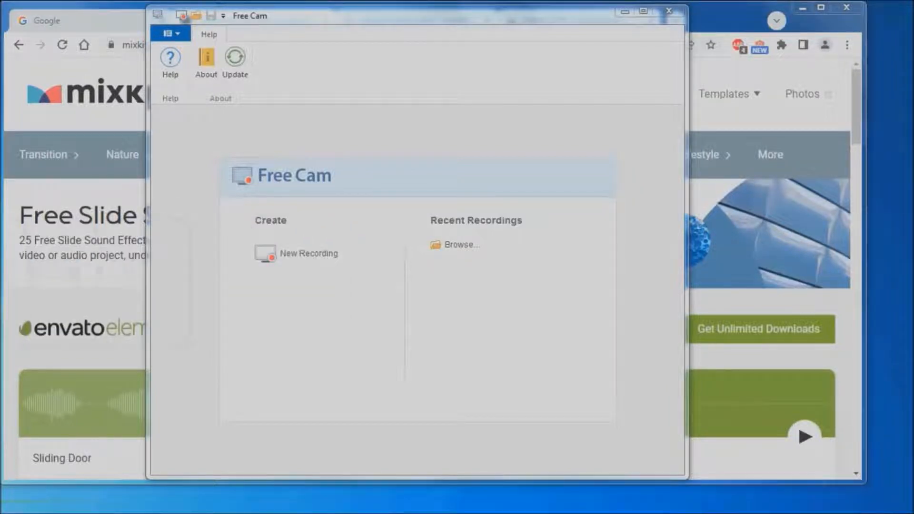
click(671, 18)
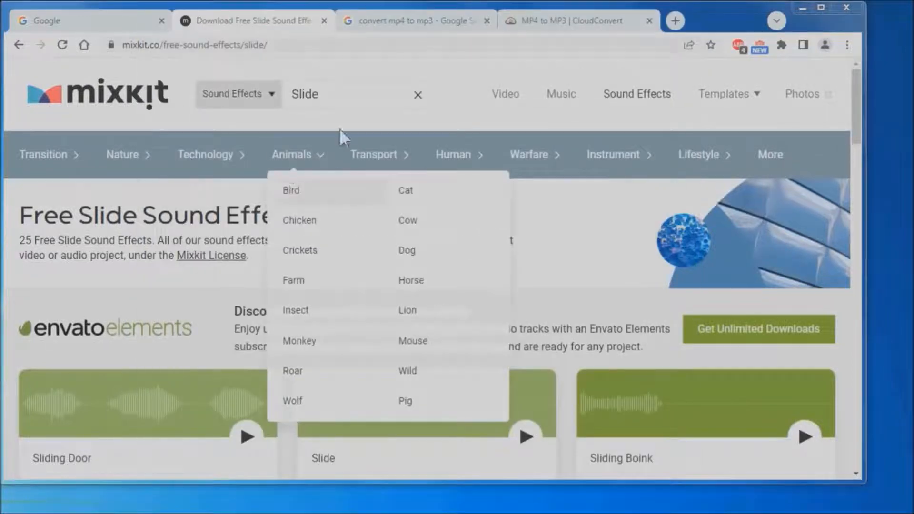
Step: Switch to the CloudConvert page and select Test.wmv from the Video folder as the file to convert
click(400, 20)
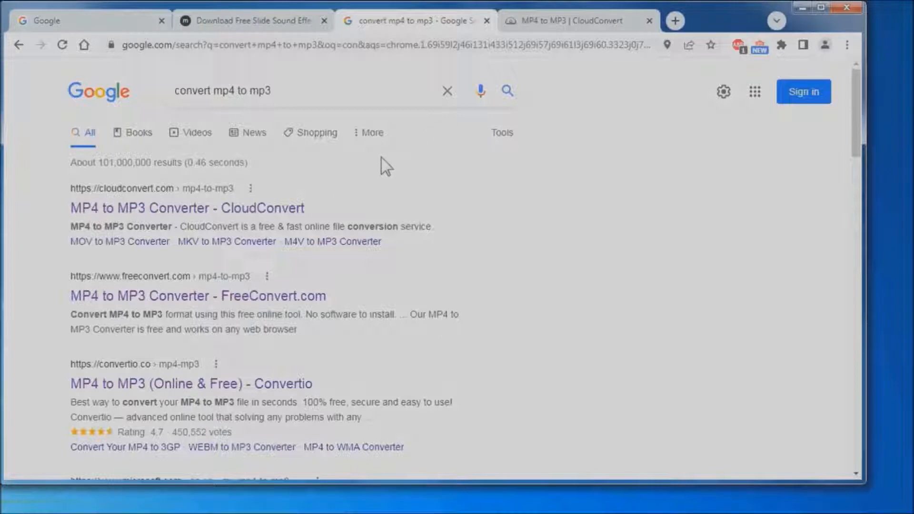
click(562, 21)
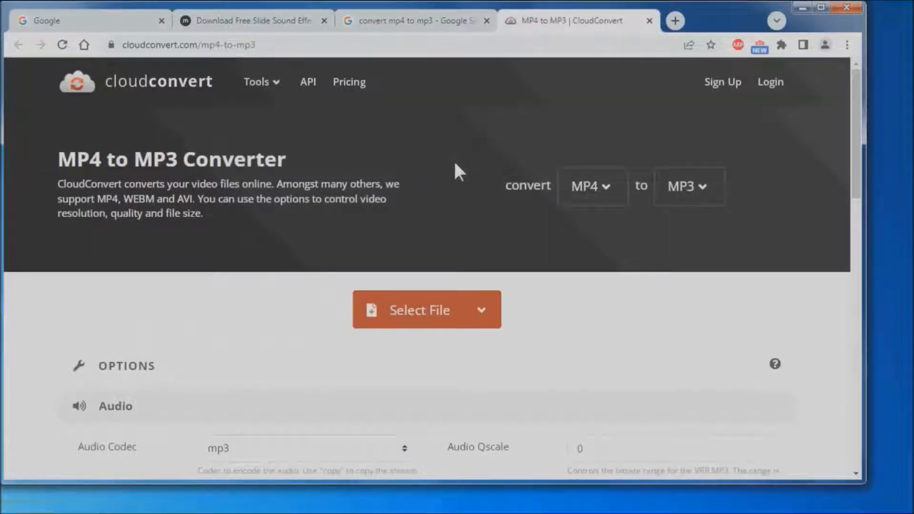
click(418, 314)
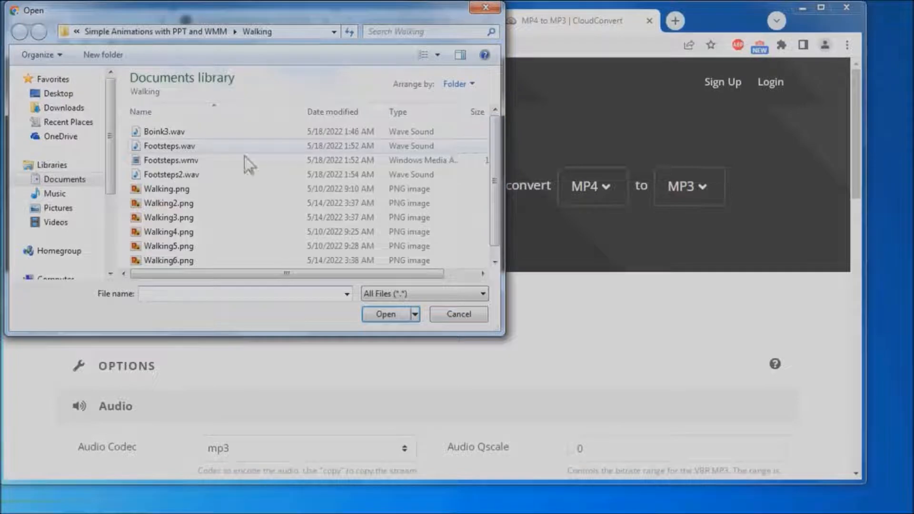
click(171, 31)
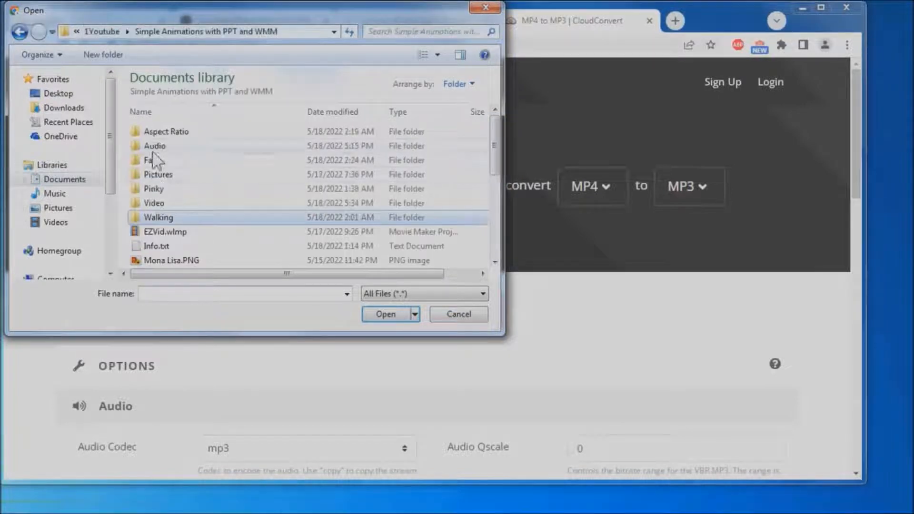
double_click(164, 204)
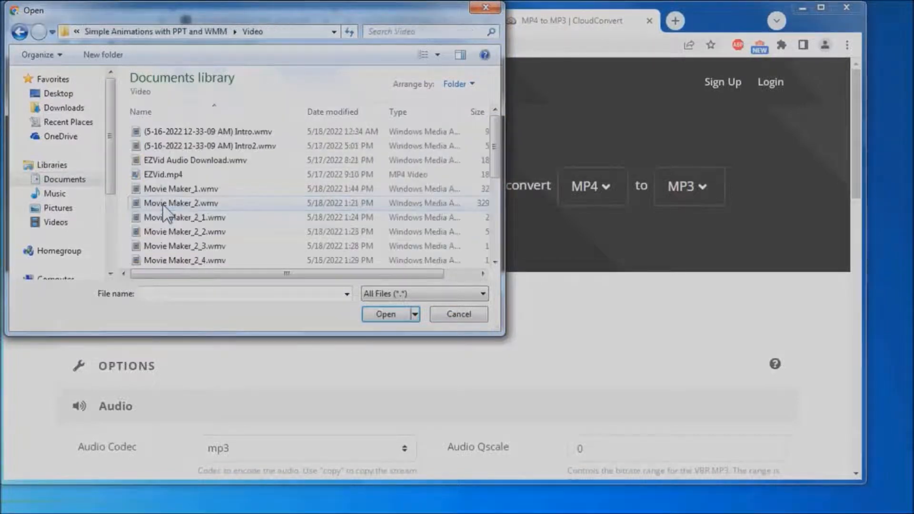
scroll(163, 212, down, 4)
double_click(165, 261)
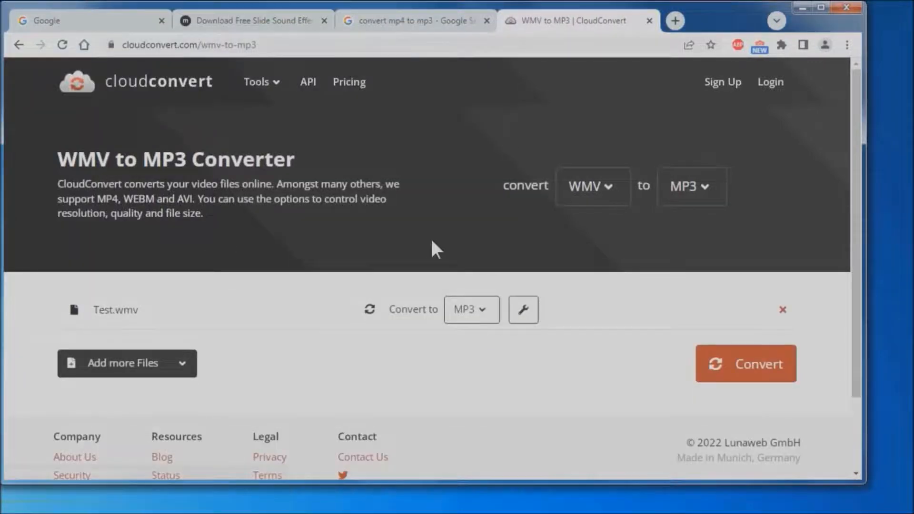
Step: Try to convert Test.wmv to WAV with CloudConvert, and return to the Google results for mp4 to mp3 converters
click(481, 312)
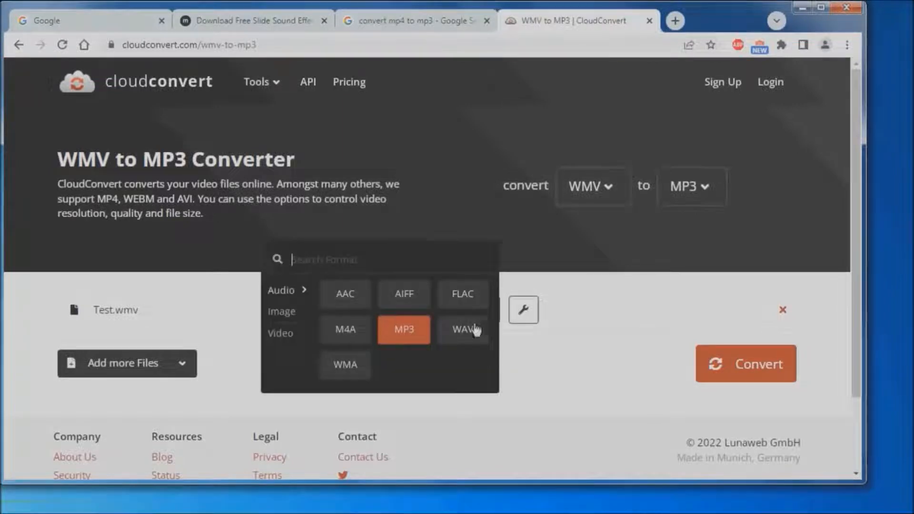
click(469, 337)
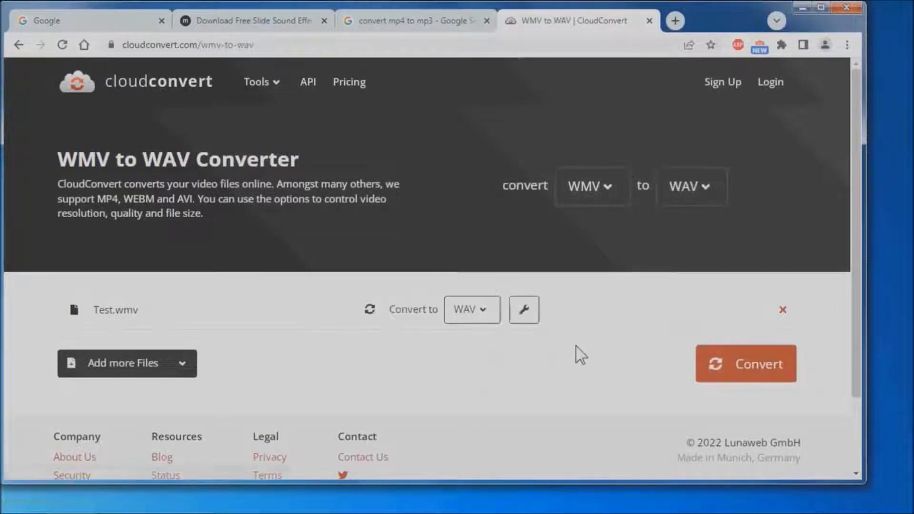
click(738, 373)
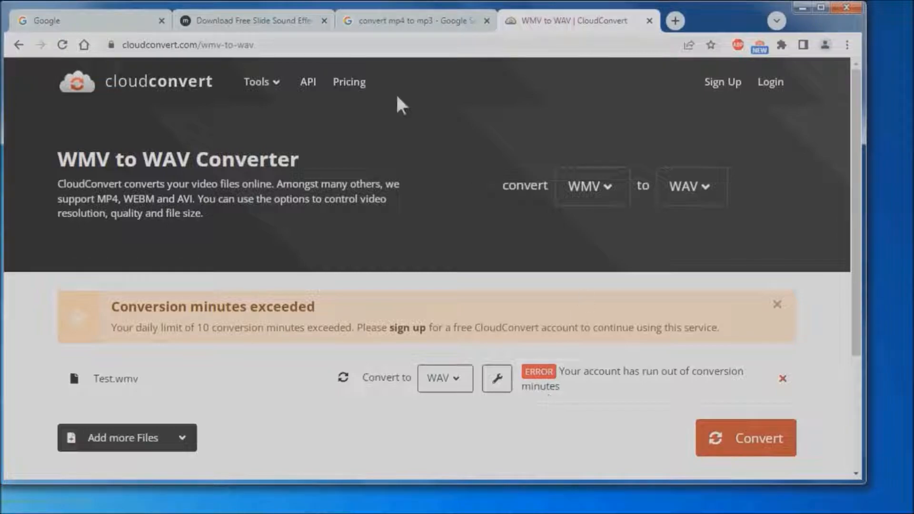
click(417, 23)
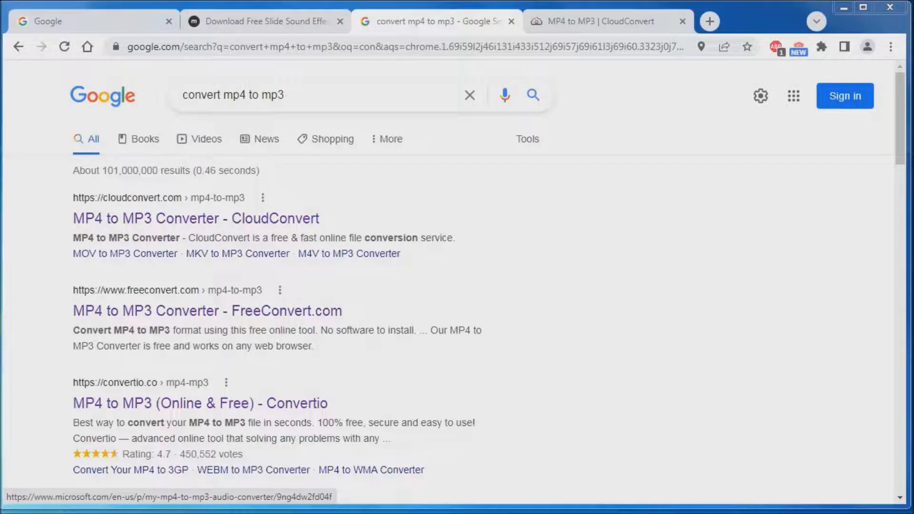
Step: Open Convertio's MP4 to MP3 converter from the Google results in its own browser tab, and close the CloudConvert page
right_click(219, 404)
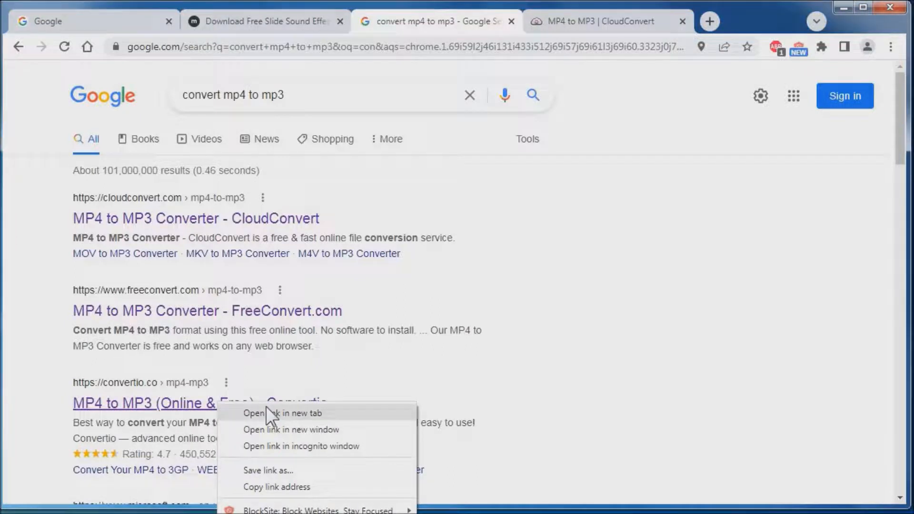
click(266, 409)
click(640, 21)
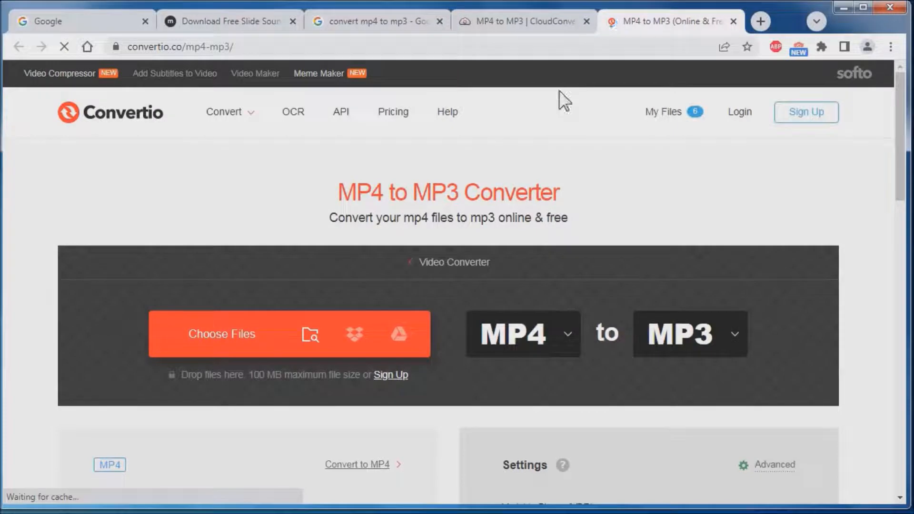
click(587, 20)
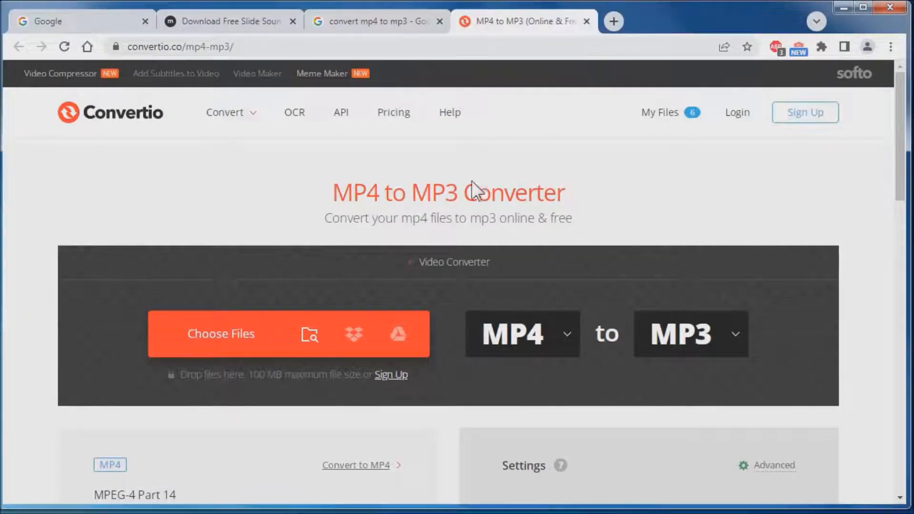
Step: Choose Test.wmv from the Video folder as the file to convert in Convertio
click(237, 335)
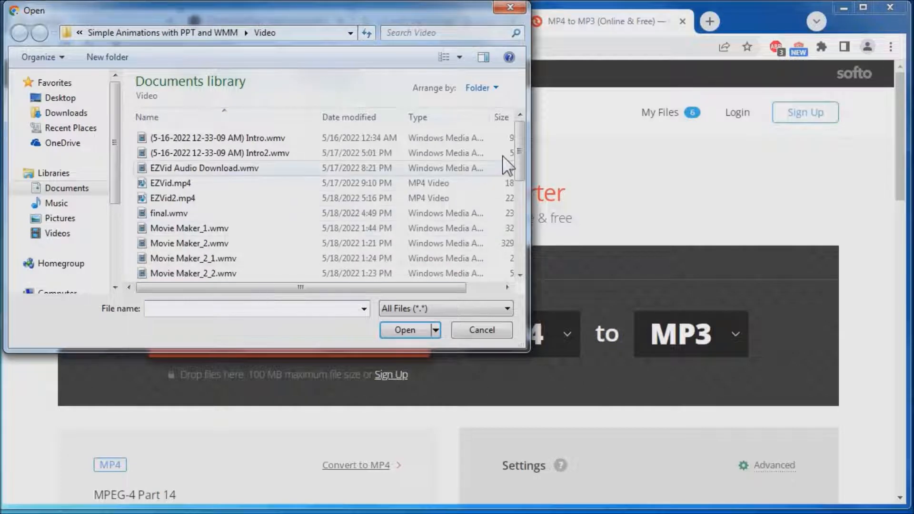
drag(518, 153, 505, 257)
double_click(182, 272)
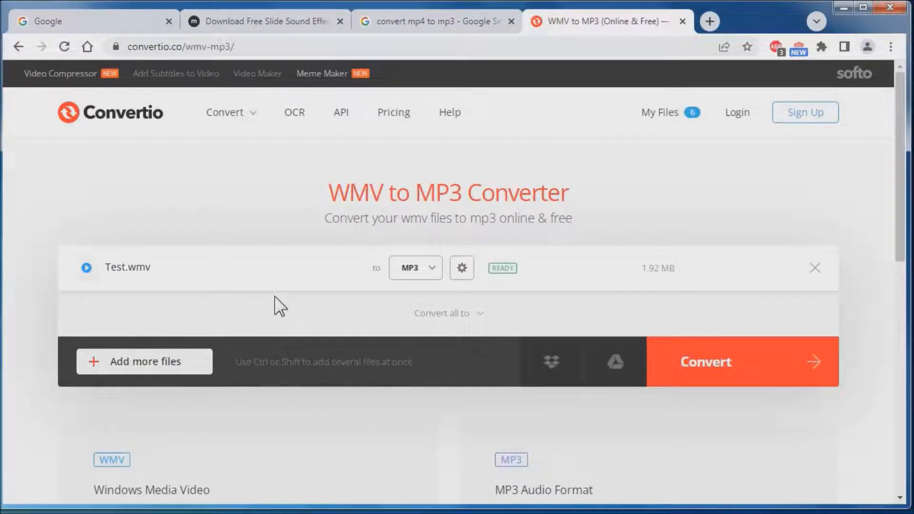
Step: Convert Test.wmv to WAV in Convertio and download the converted file
click(409, 269)
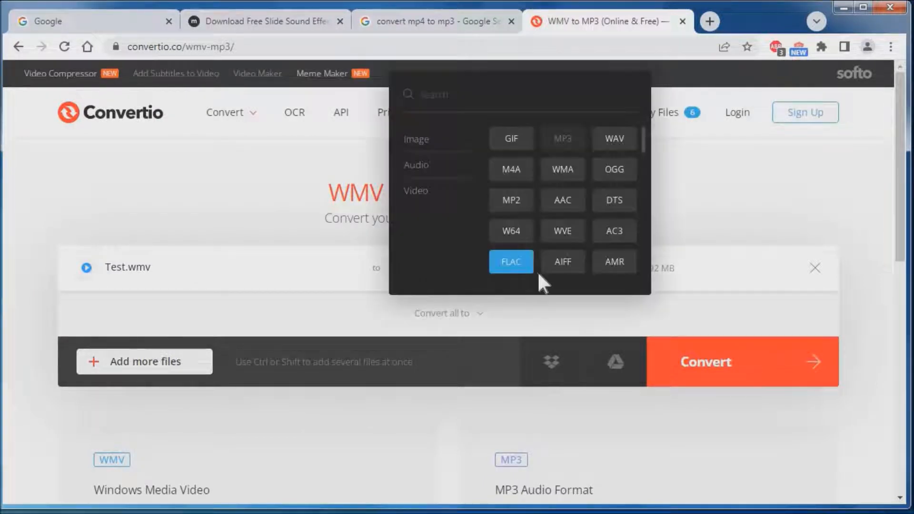
click(618, 141)
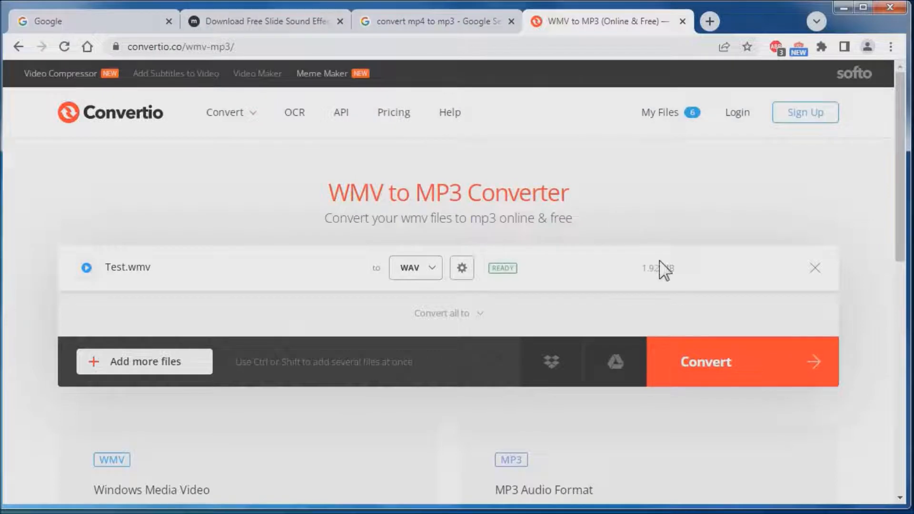
click(699, 364)
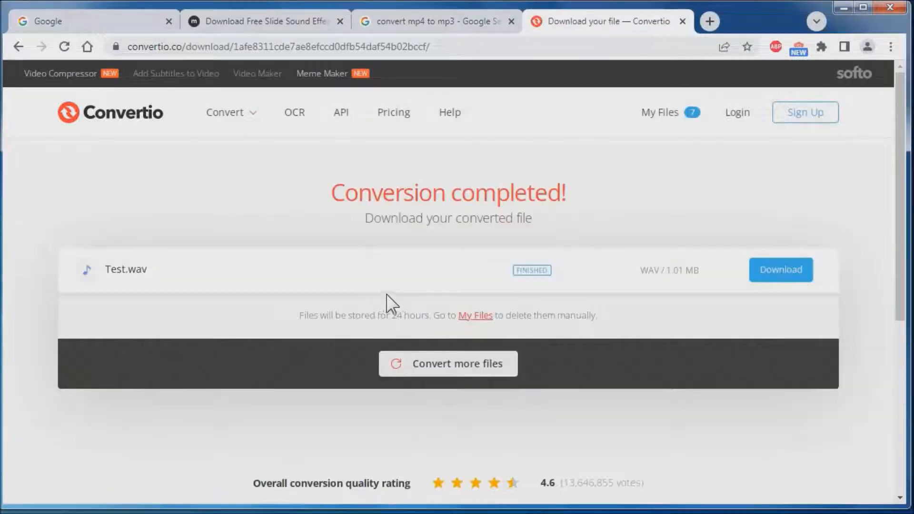
click(771, 278)
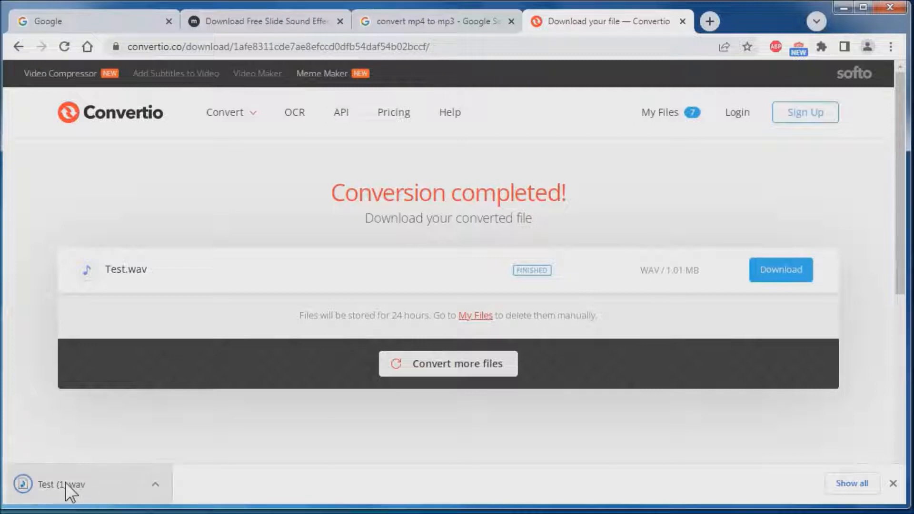
click(155, 484)
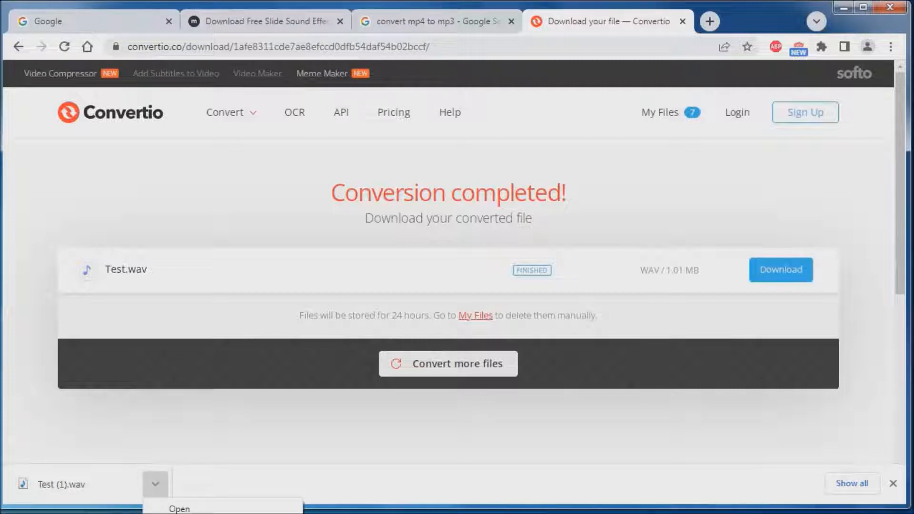
click(257, 402)
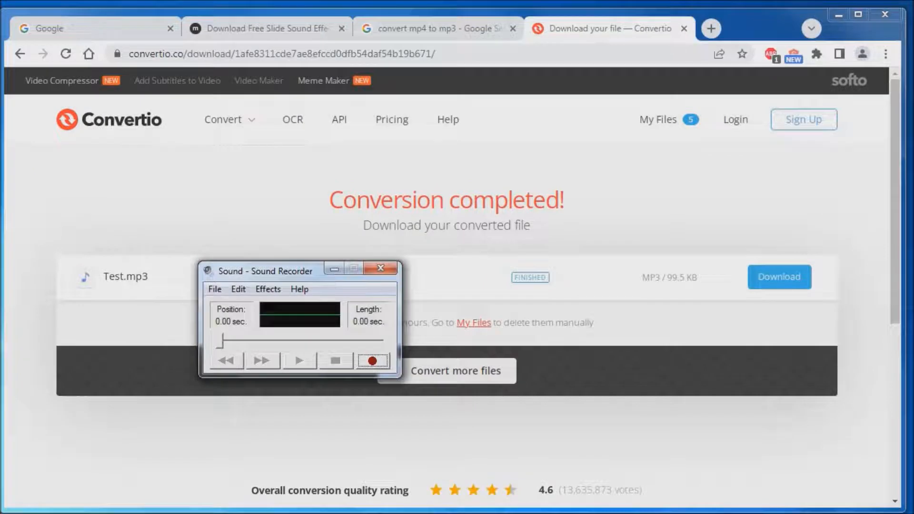
Step: Open Boink.wav from the Audio folder in Sound Recorder and play it
click(215, 289)
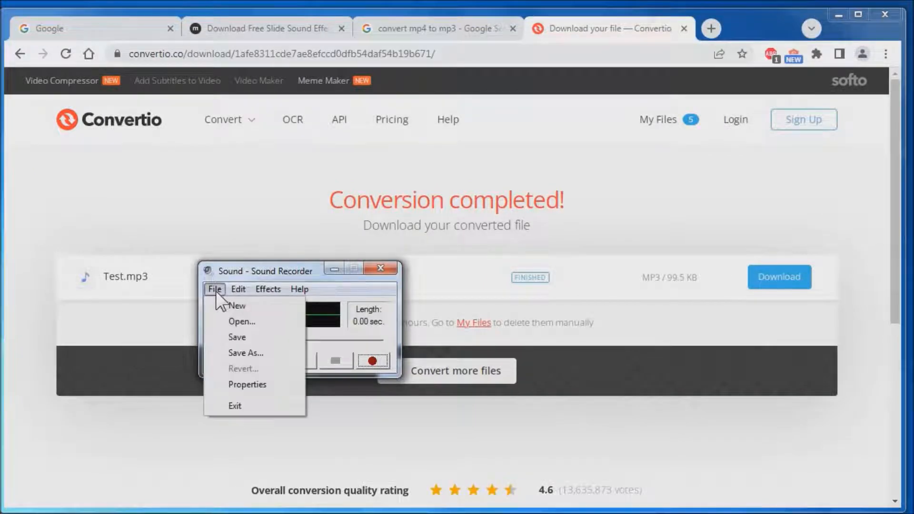
click(248, 322)
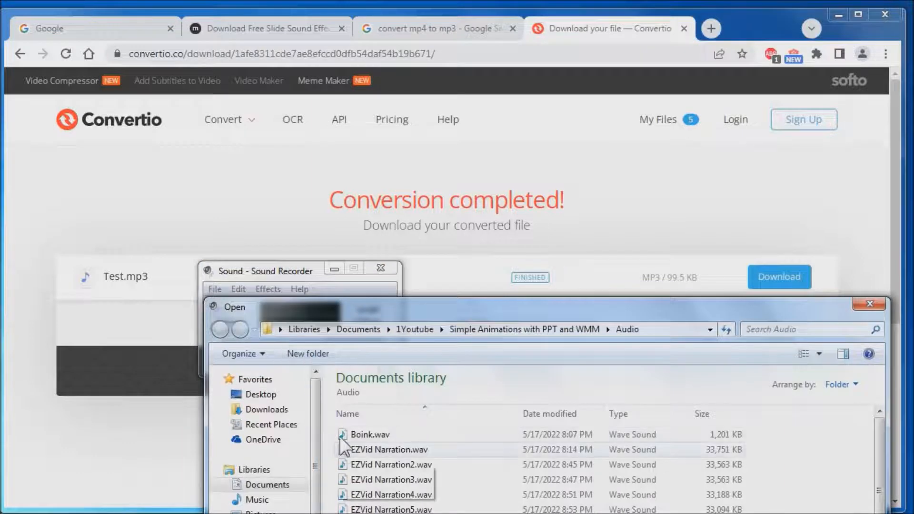
double_click(376, 432)
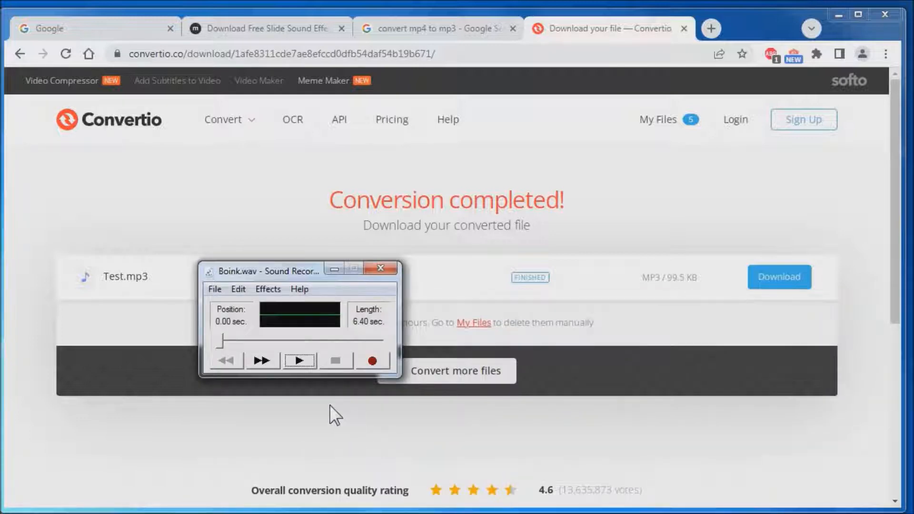
click(293, 360)
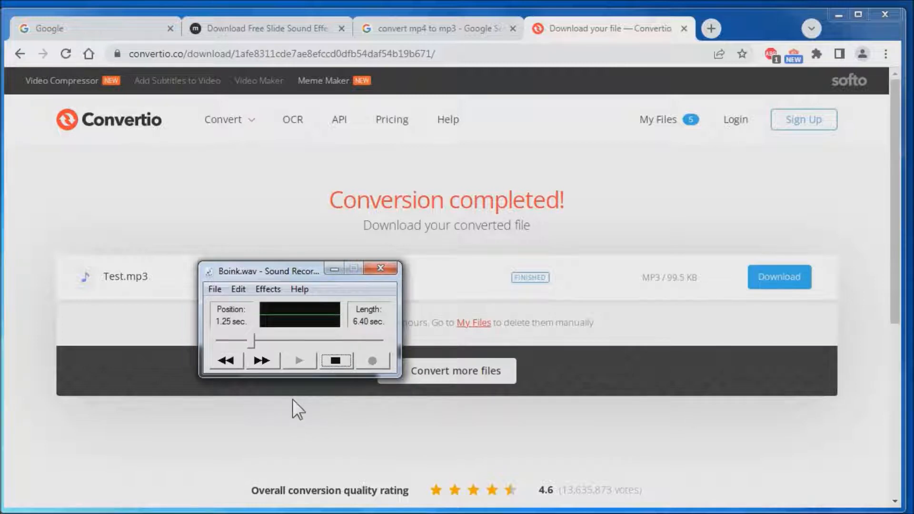
click(331, 360)
Step: Delete everything before the 2.61-second position in Boink.wav and play the remaining sound
drag(313, 342, 300, 341)
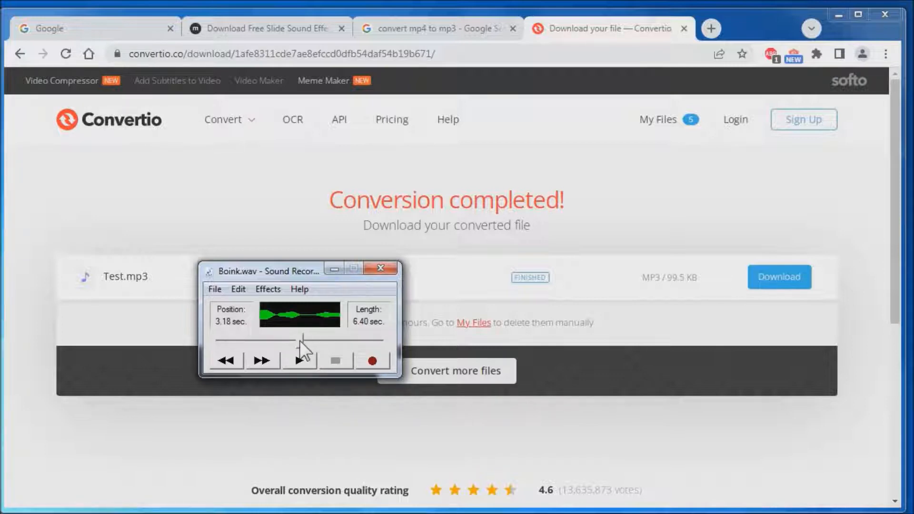
drag(300, 340, 284, 339)
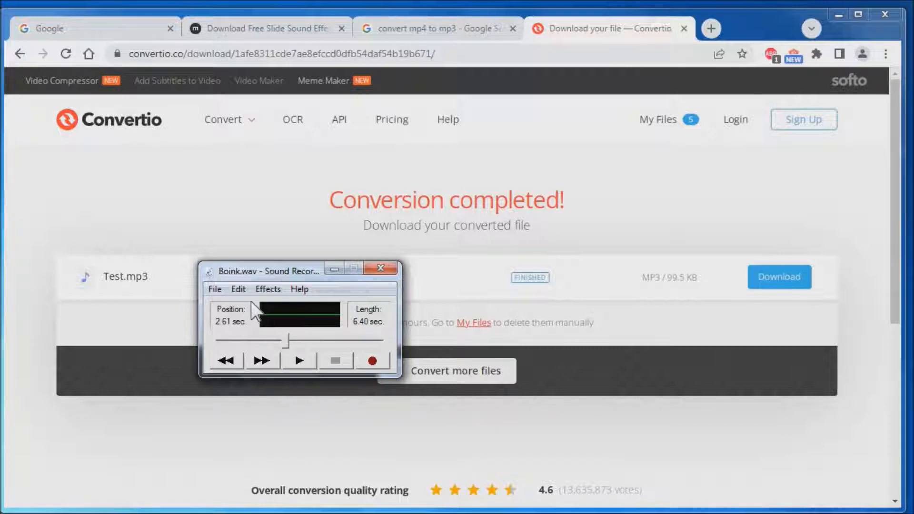
click(237, 289)
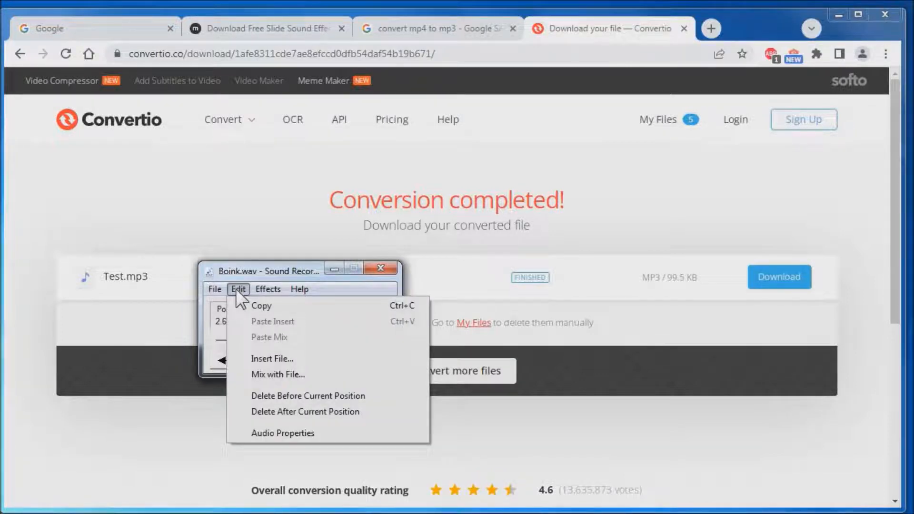
click(269, 396)
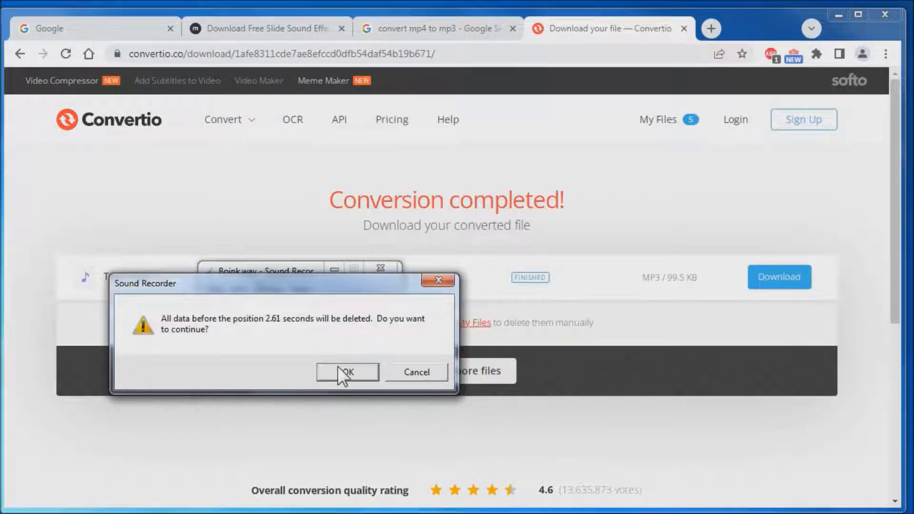
click(347, 372)
click(307, 361)
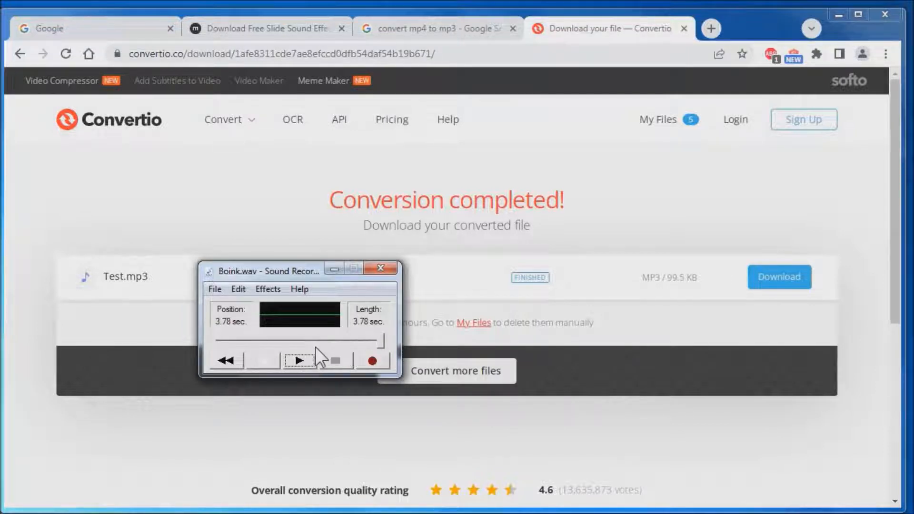
Step: Delete everything after the 0.99-second position in the trimmed Boink sound and play it back
drag(379, 344, 252, 346)
drag(257, 346, 260, 345)
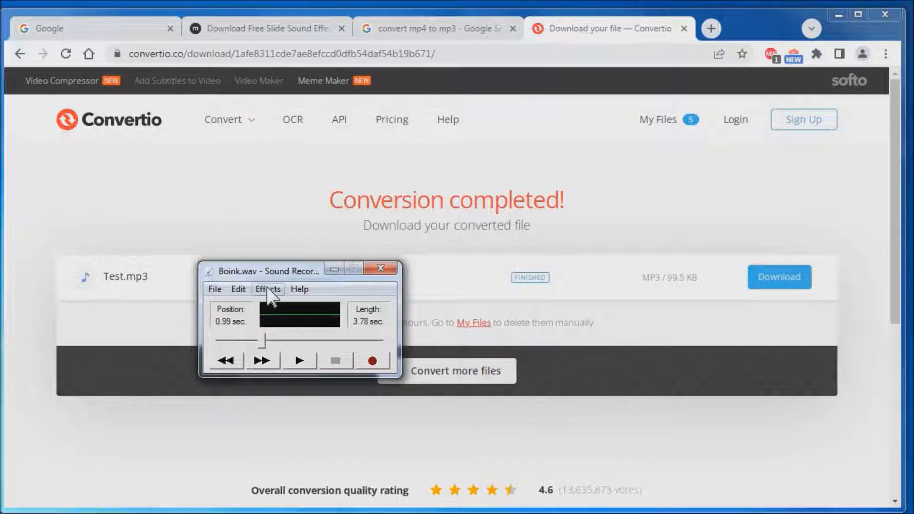
click(239, 289)
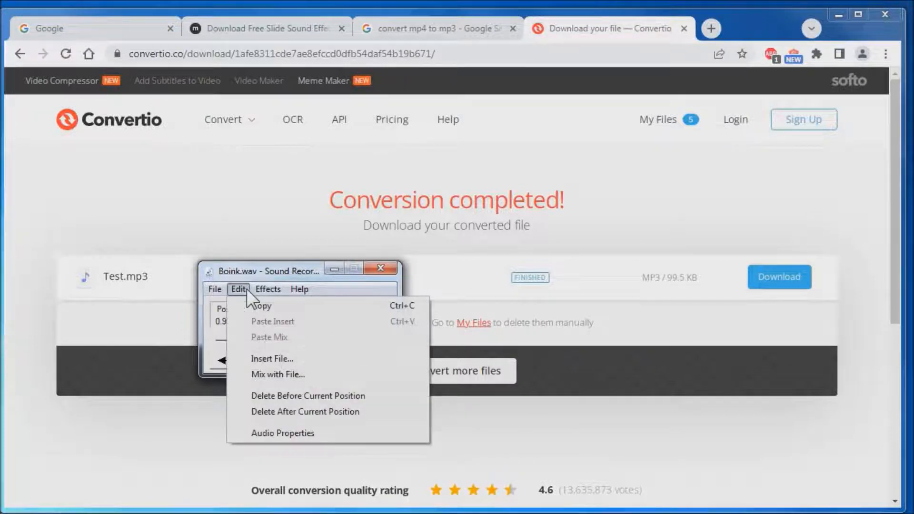
click(277, 412)
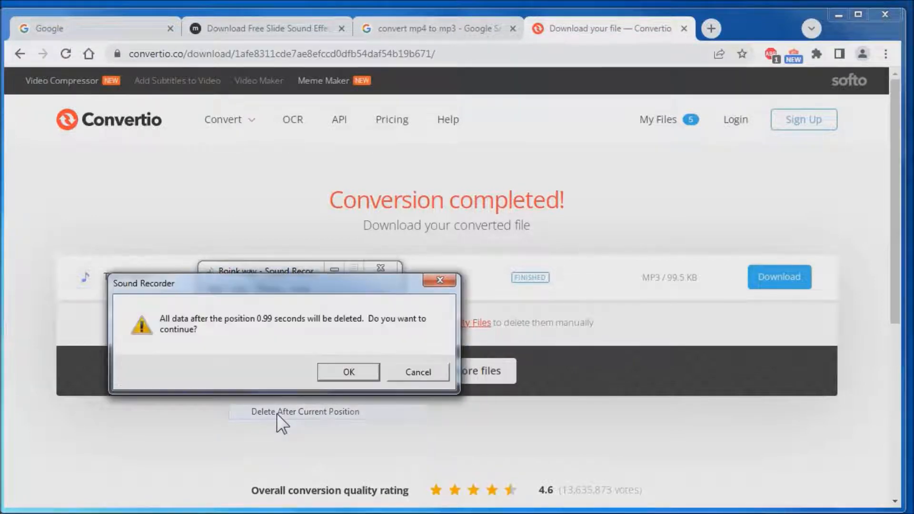
click(348, 371)
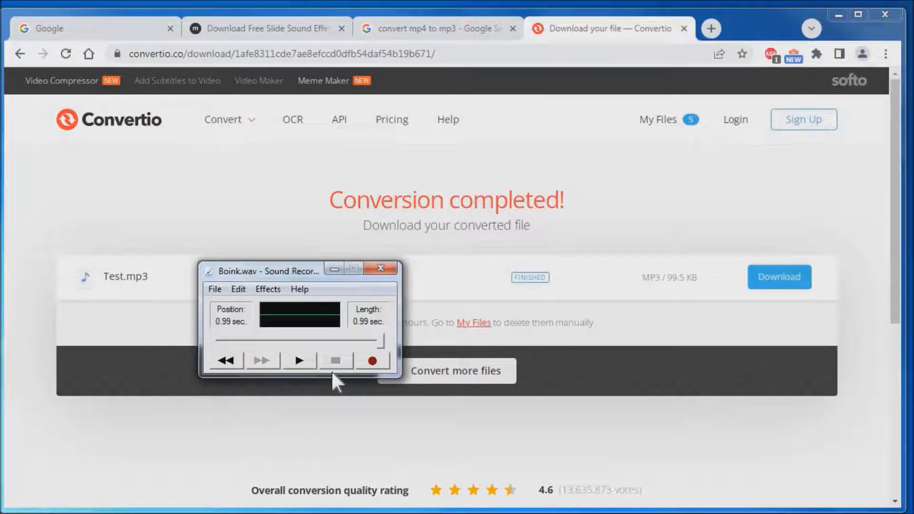
click(298, 360)
click(299, 360)
Step: Save the trimmed sound under the new name Boink2.wav in the Audio folder
click(213, 288)
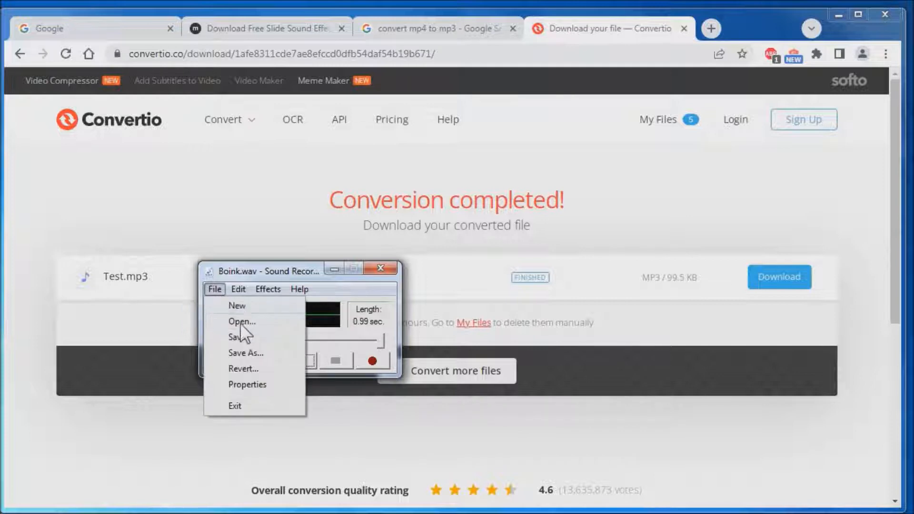
click(244, 353)
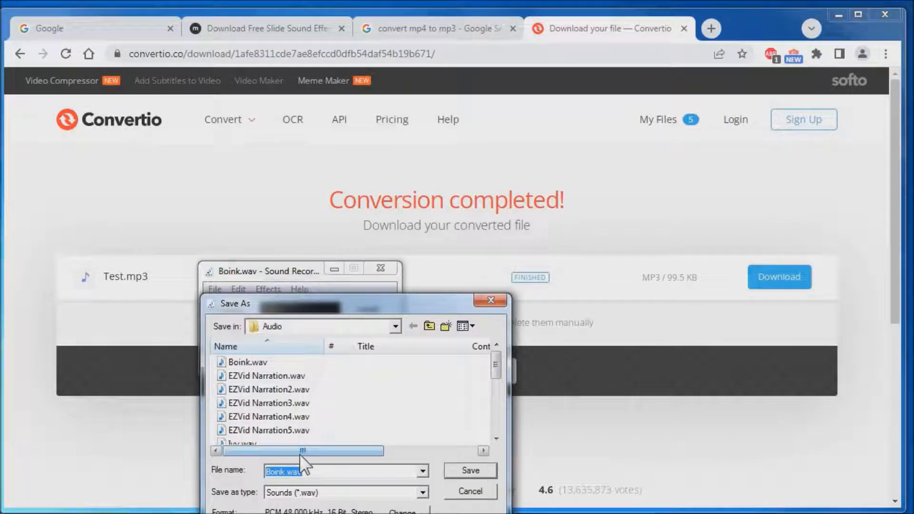
click(285, 471)
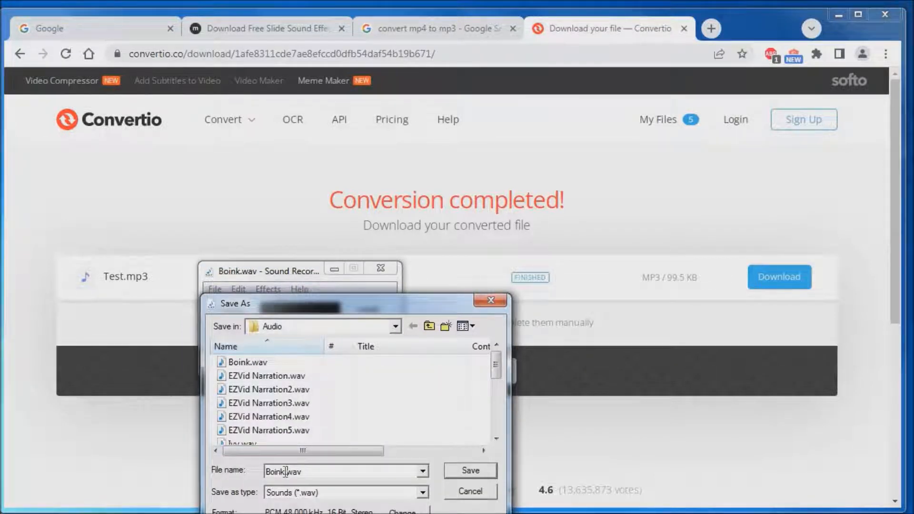
key(Delete)
text(2)
click(459, 469)
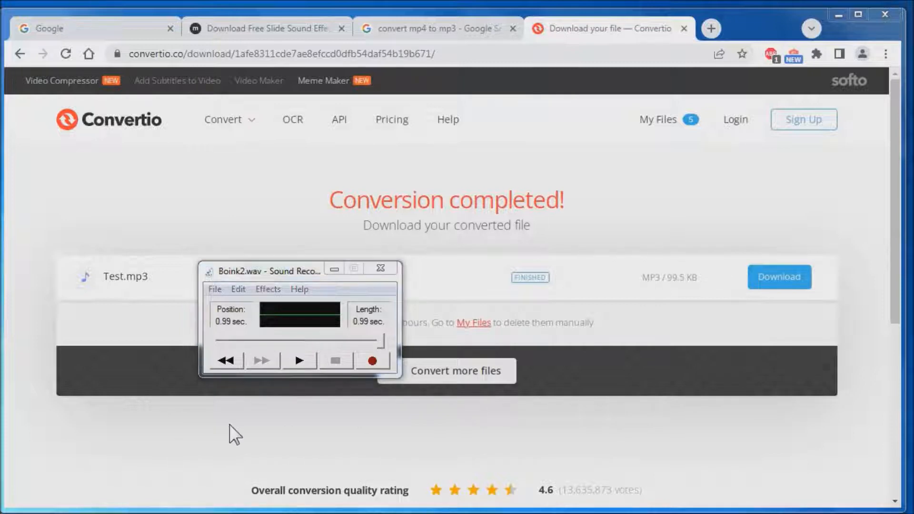
Step: Switch to PowerPoint and set Boink2.wav from the Audio folder as the sound of the first D's Left motion path on slide 1
click(334, 269)
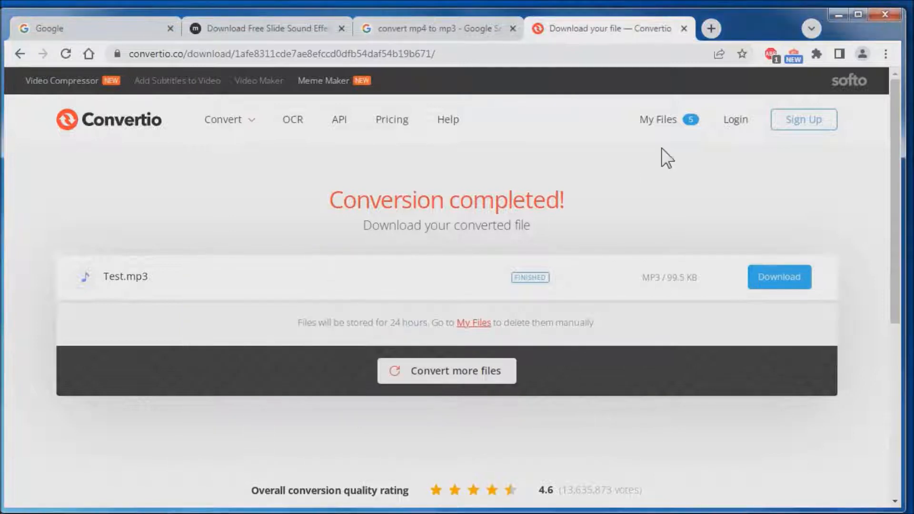
click(837, 14)
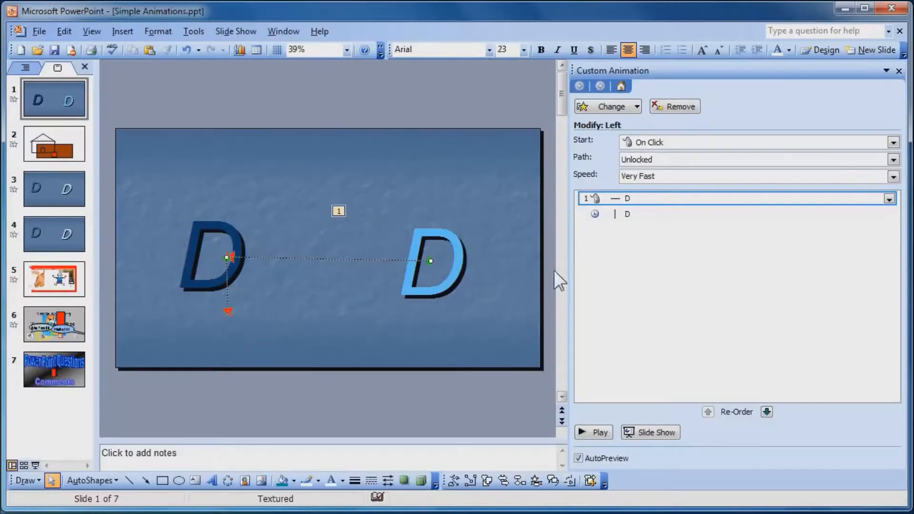
click(890, 199)
click(830, 268)
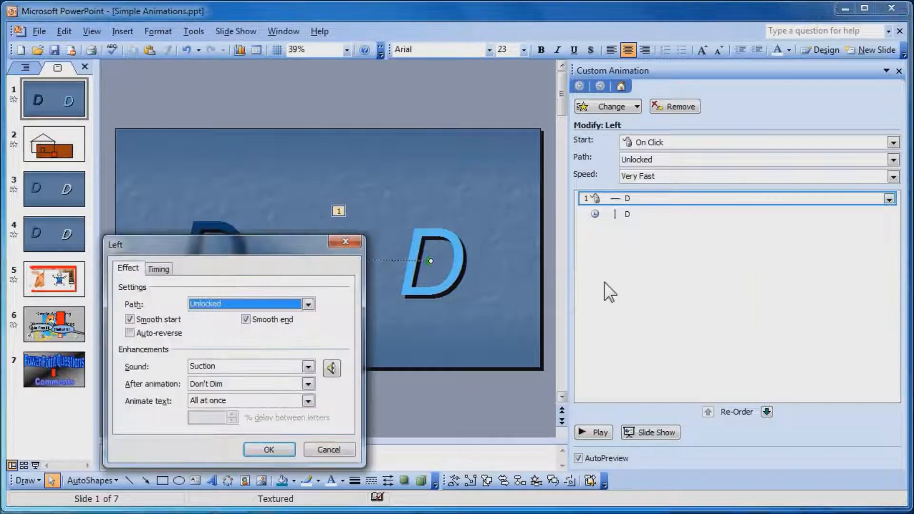
click(308, 367)
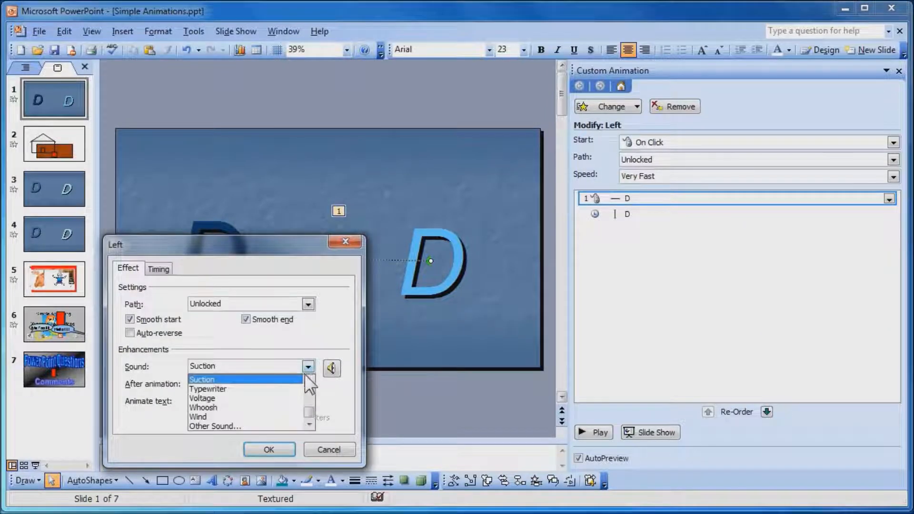
mouse_move(308, 414)
mouse_down()
mouse_move(309, 386)
mouse_move(309, 426)
mouse_up()
click(249, 426)
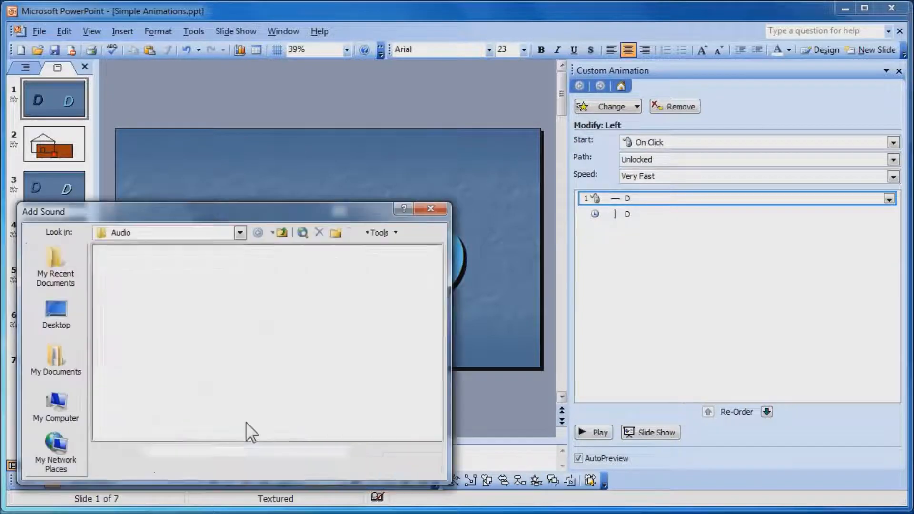
double_click(138, 283)
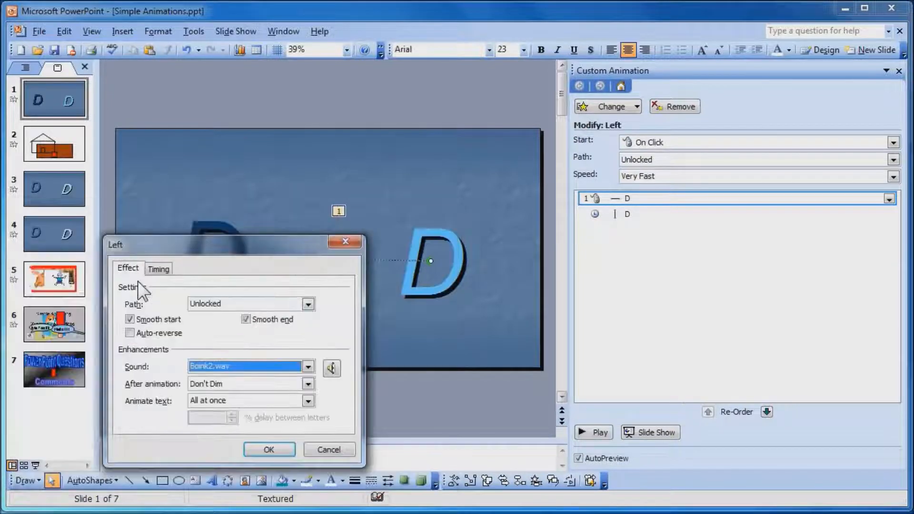
click(268, 449)
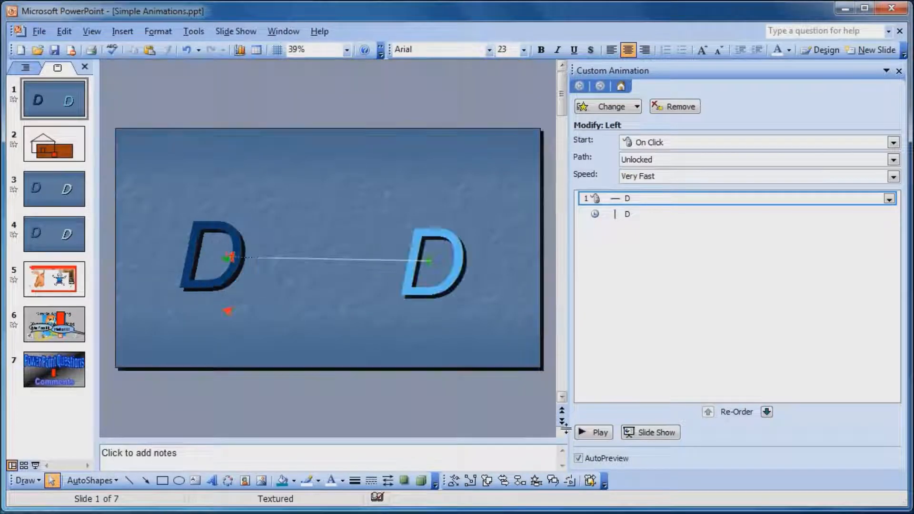
Step: Preview slide 1's animation with its sound, and play Boink2.wav in Sound Recorder before putting the recorder away
click(589, 435)
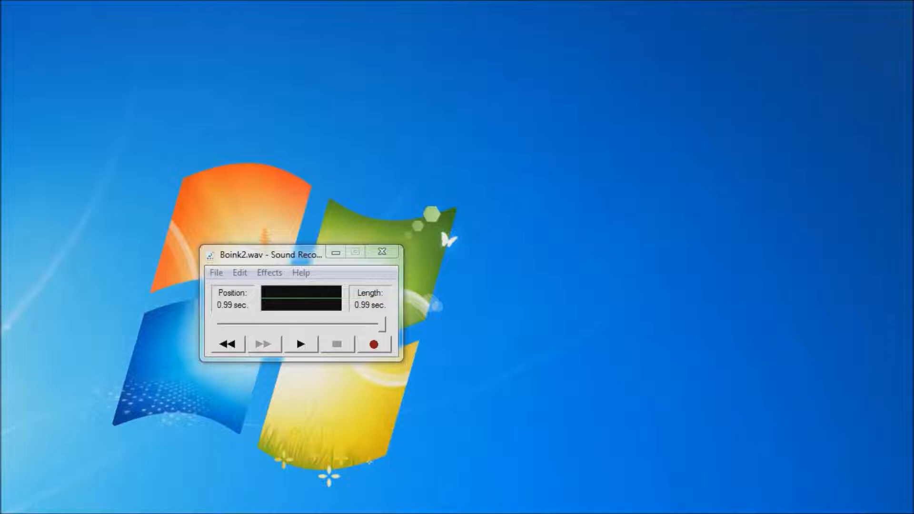
click(301, 344)
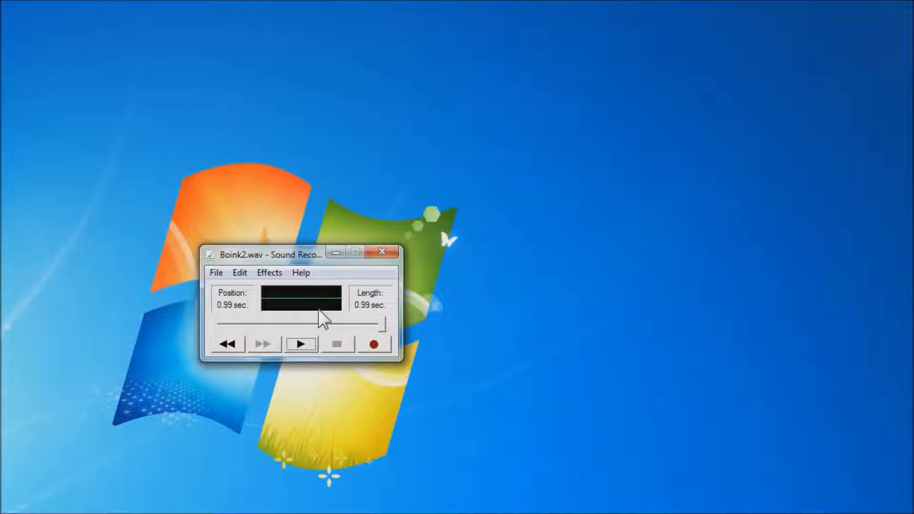
click(336, 253)
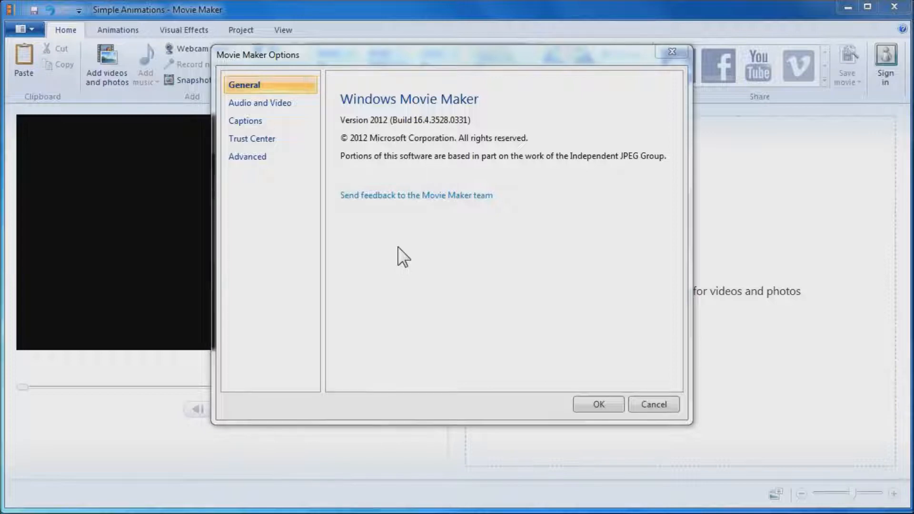
Step: Dismiss the Movie Maker options, open Pinky_01.bmp from the Pinky folder in Paint, and close the Snipping Tool
click(655, 405)
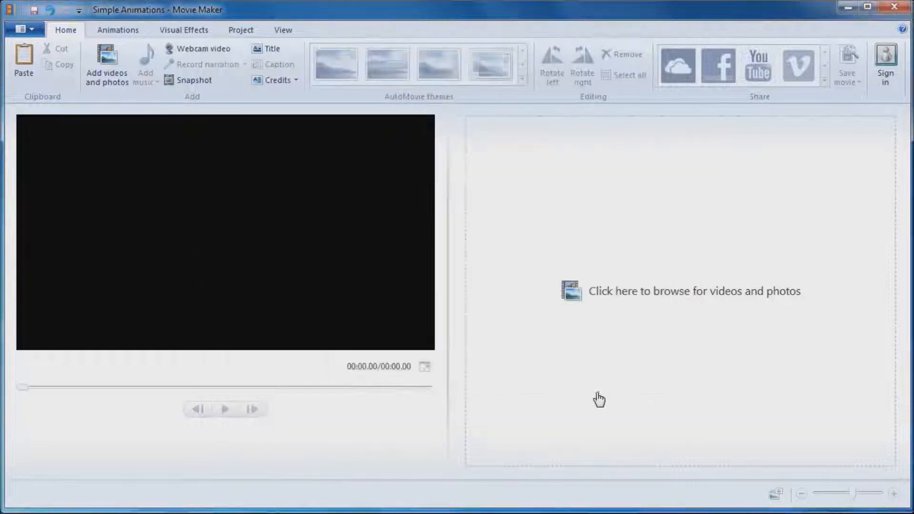
drag(0, 128, 0, 110)
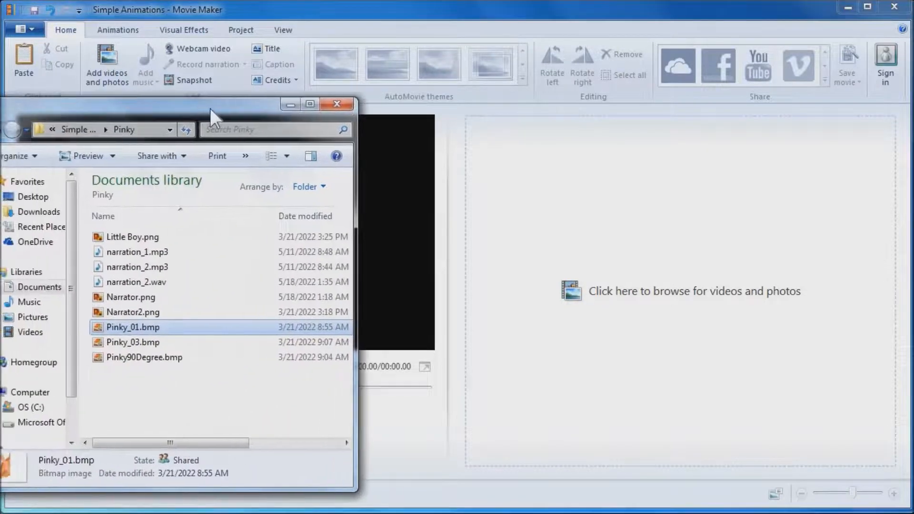
drag(209, 107, 205, 104)
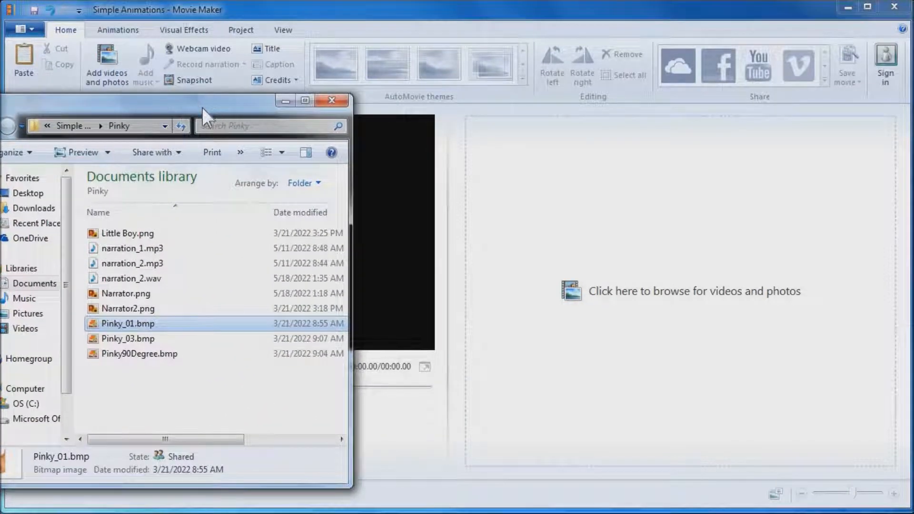
click(123, 326)
click(94, 326)
right_click(93, 323)
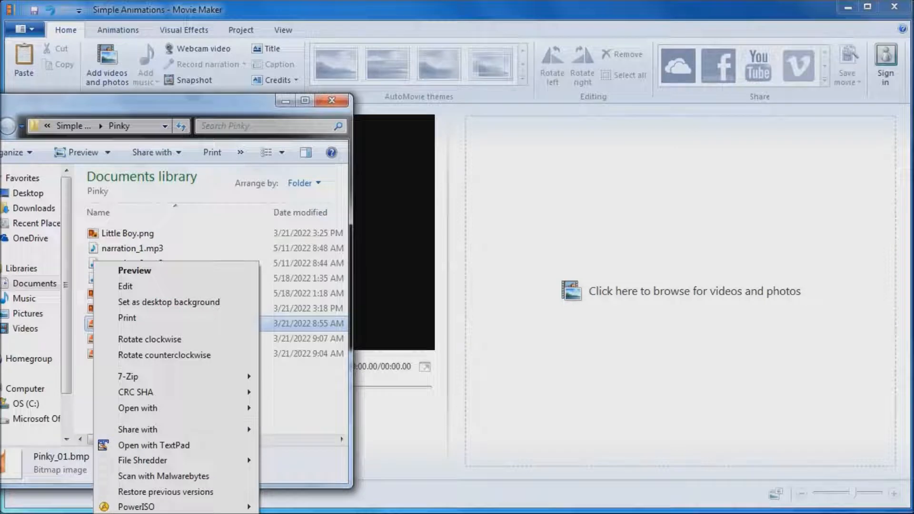
mouse_move(179, 407)
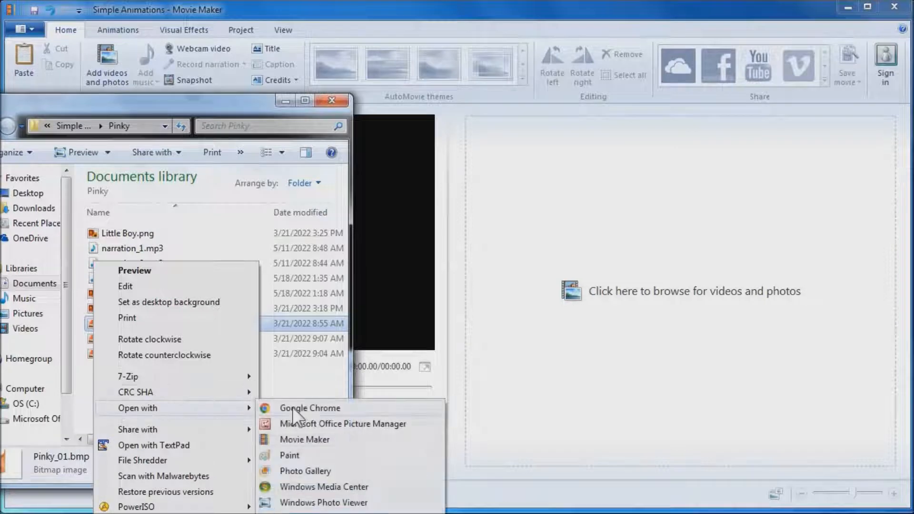
click(291, 456)
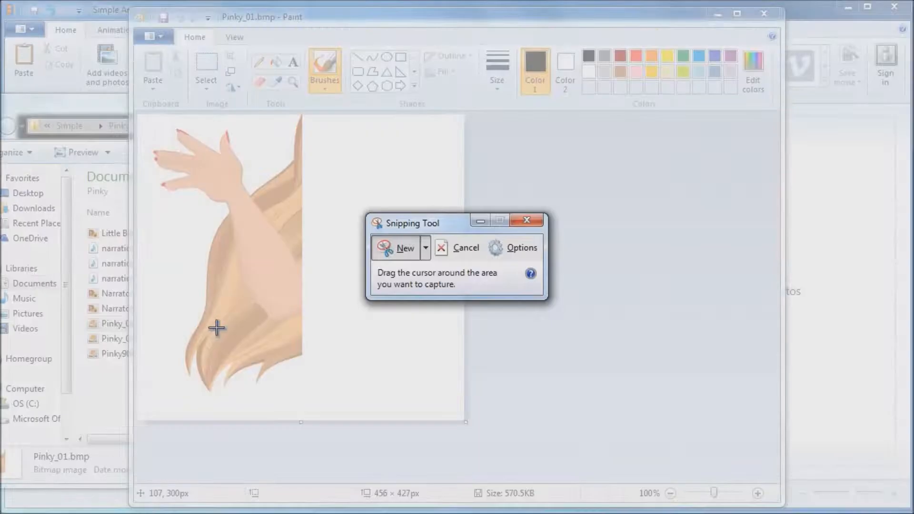
click(526, 224)
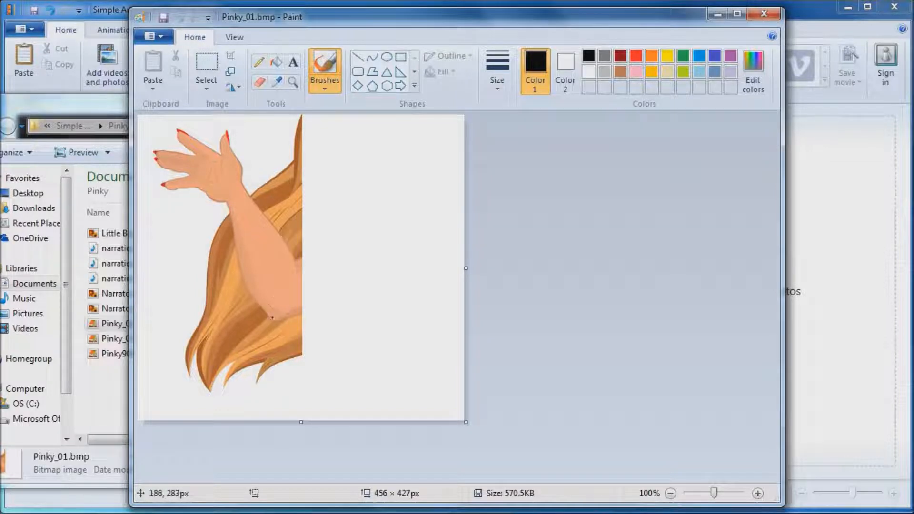
Step: Magnify Pinky_01.bmp to 400% on the hand and bring back the image editing tools
click(234, 36)
click(154, 71)
click(153, 70)
click(153, 70)
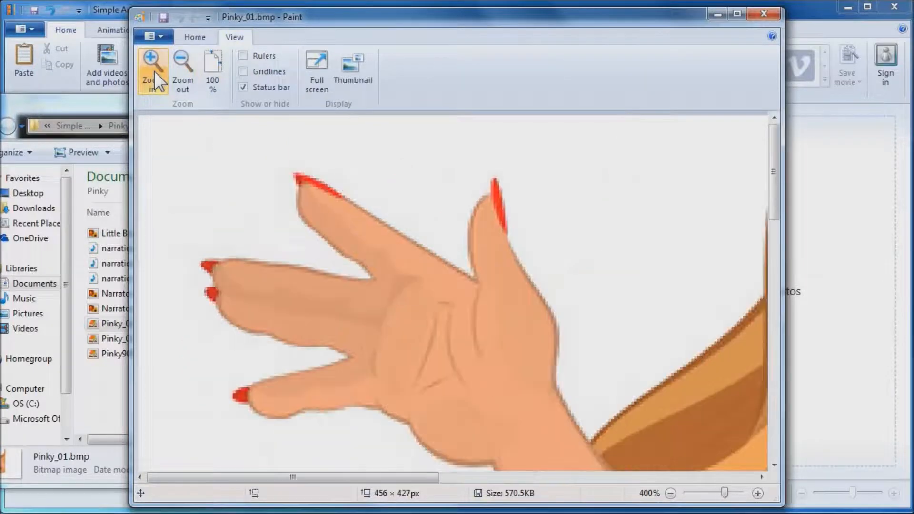
click(204, 37)
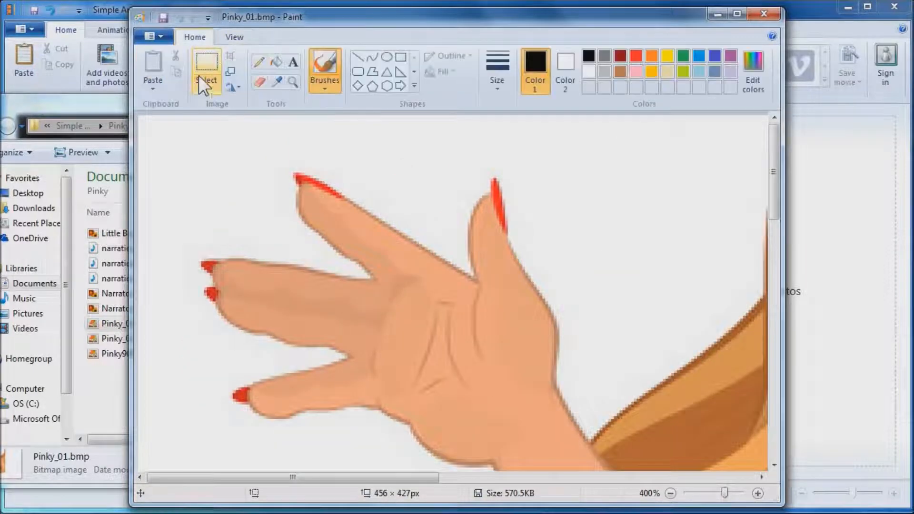
Step: Copy a rectangular selection of about 29 × 21 px around the little finger's tip and paste it into the picture
click(208, 61)
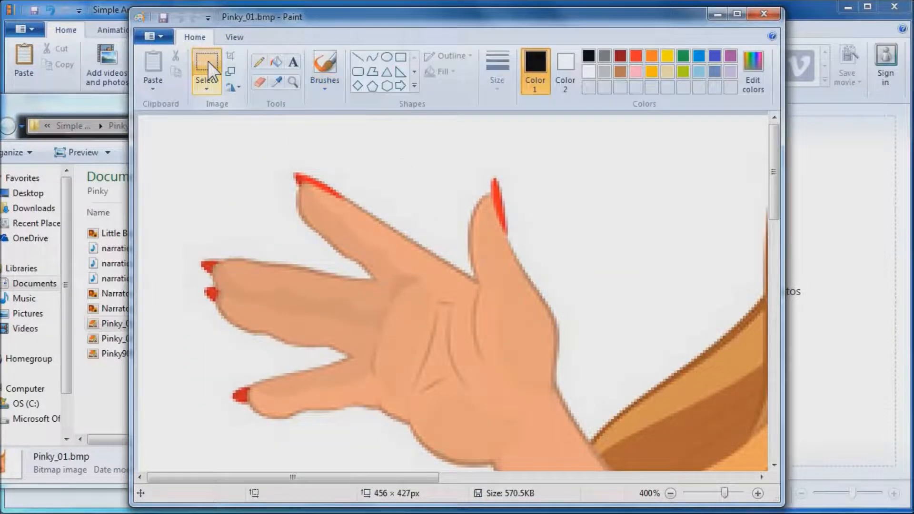
click(208, 89)
click(247, 217)
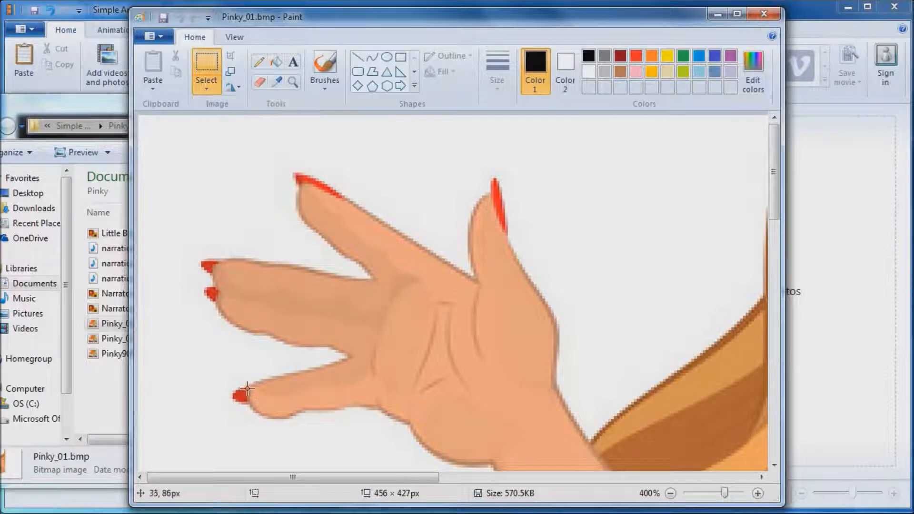
drag(239, 385, 312, 428)
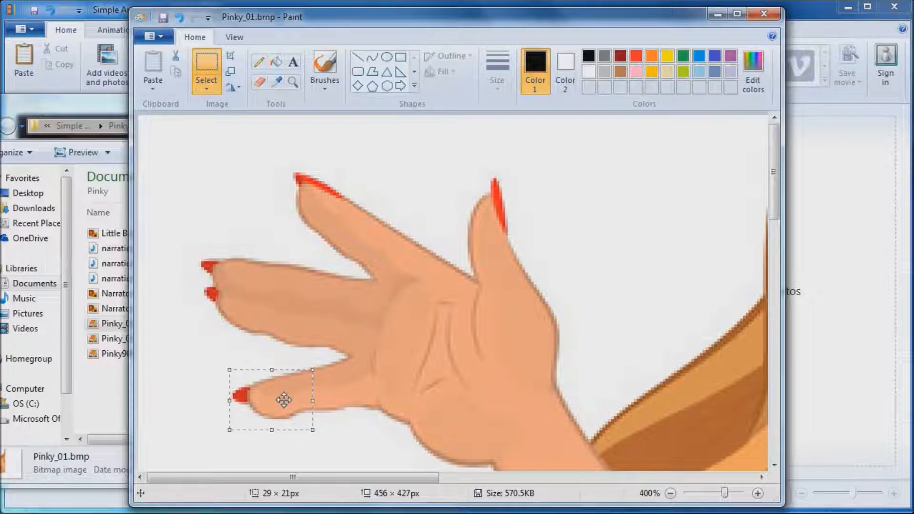
right_click(280, 394)
click(326, 419)
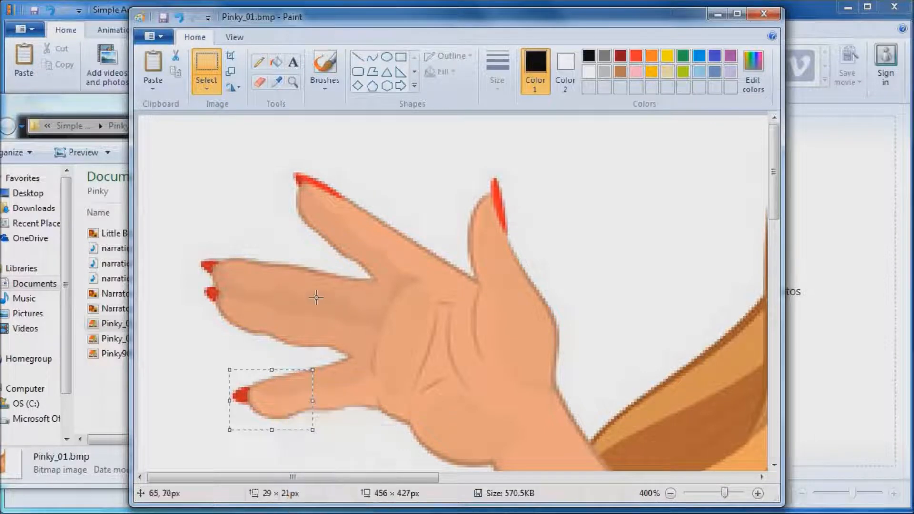
right_click(306, 299)
click(328, 339)
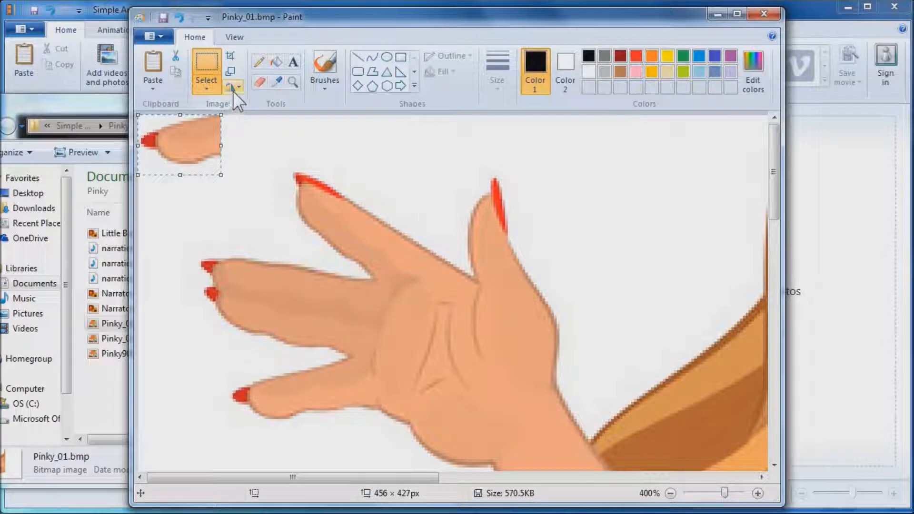
Step: Rotate the pasted fingertip left 90° and place it beneath the little finger, closing the picture without saving
drag(127, 95, 75, 95)
click(214, 87)
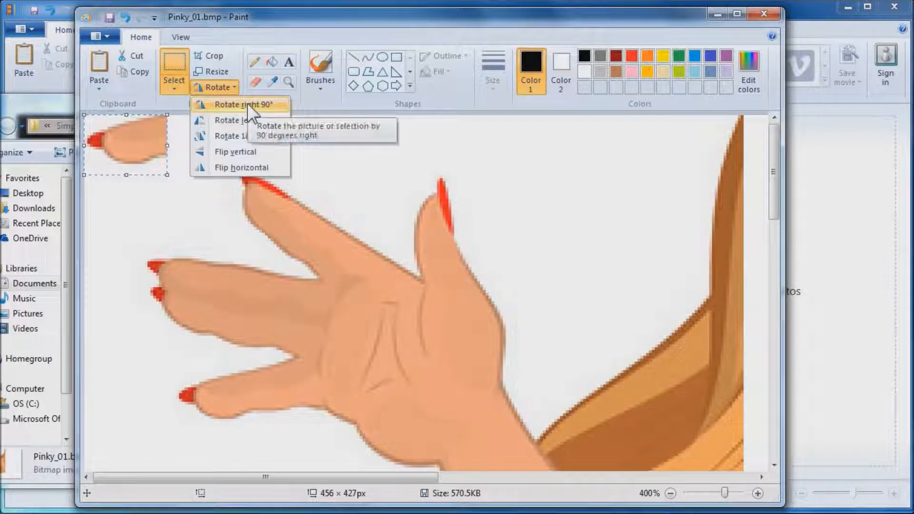
click(247, 120)
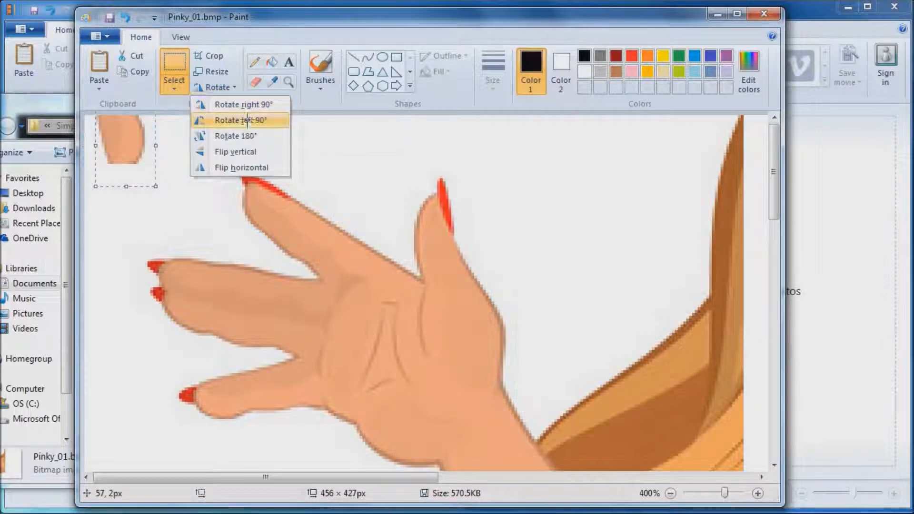
drag(126, 137, 248, 425)
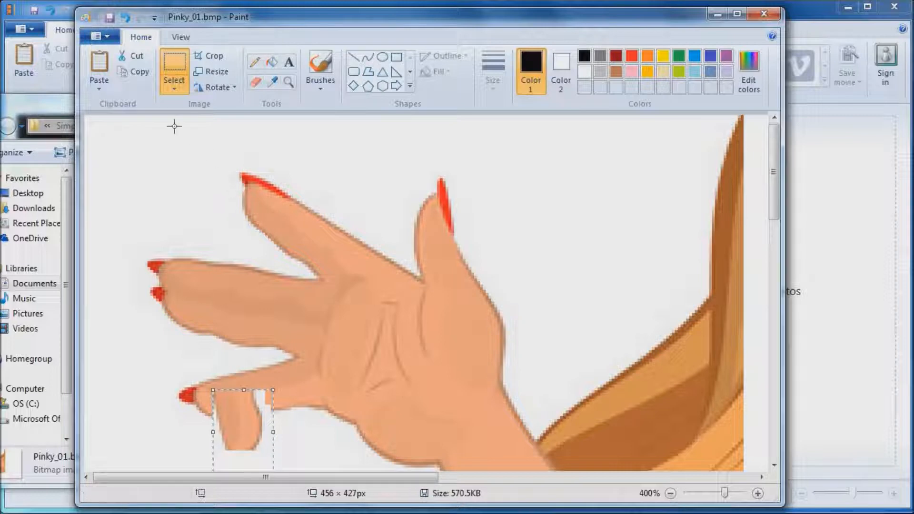
click(763, 14)
click(473, 288)
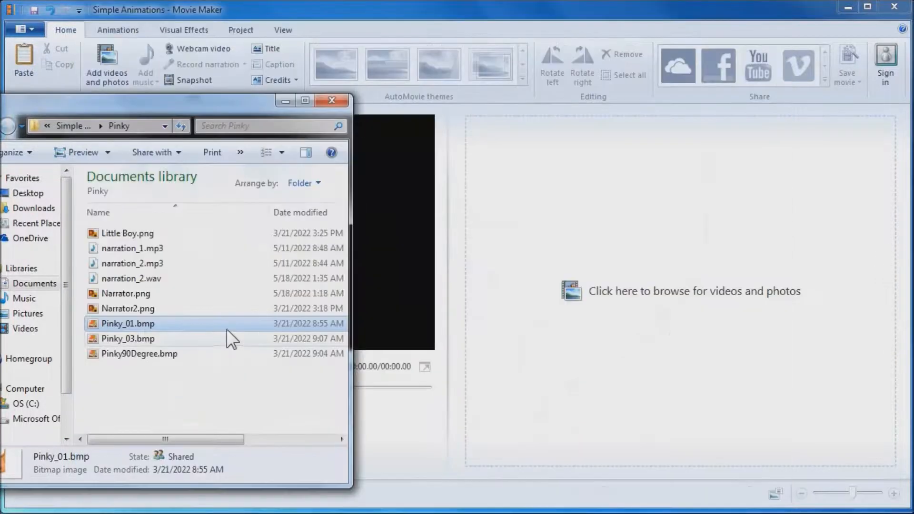
Step: Open Pinky_03.bmp in Paint to examine the little finger's pose, and close it
click(136, 336)
right_click(137, 337)
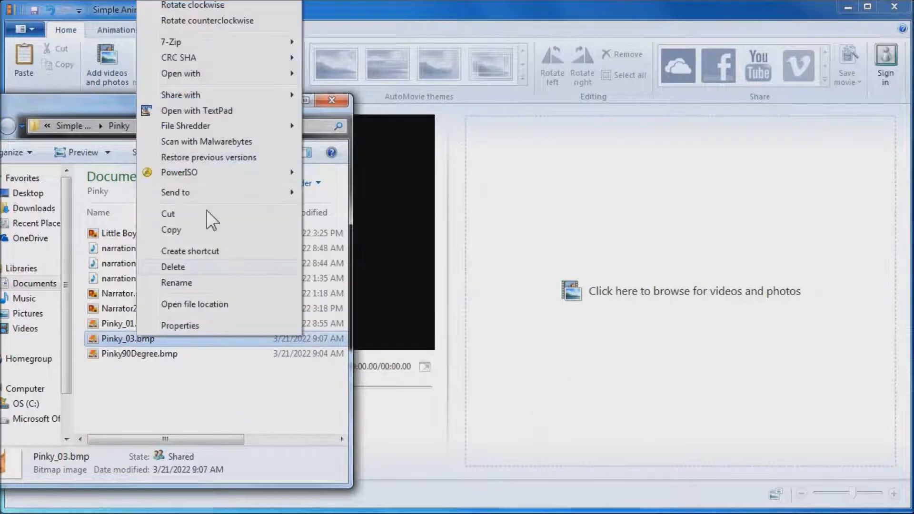
mouse_move(229, 75)
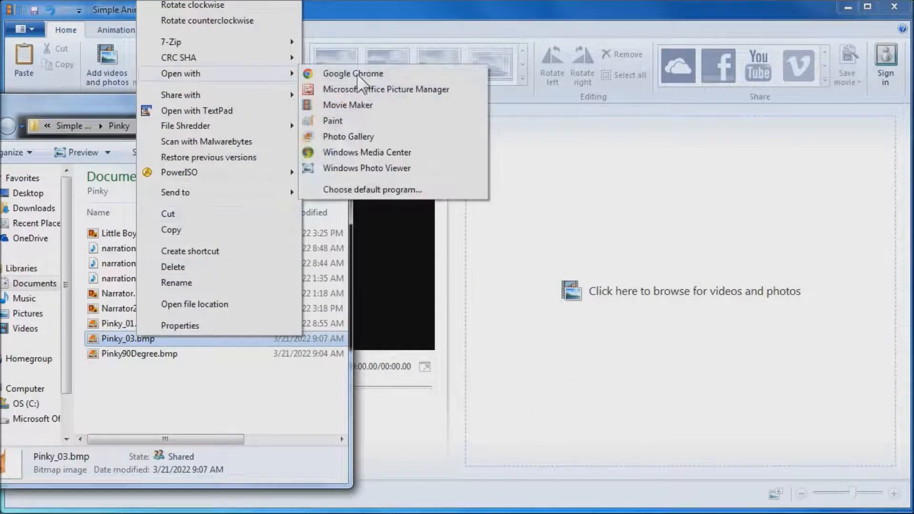
click(356, 122)
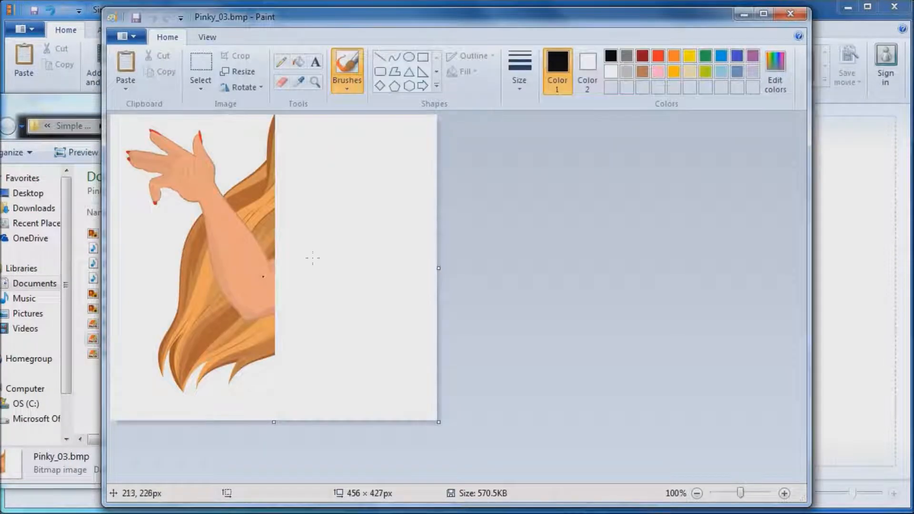
click(791, 20)
Step: Add Pinky_01.bmp and Pinky_03.bmp from the Pinky folder together to the empty Movie Maker storyboard
drag(129, 322, 525, 276)
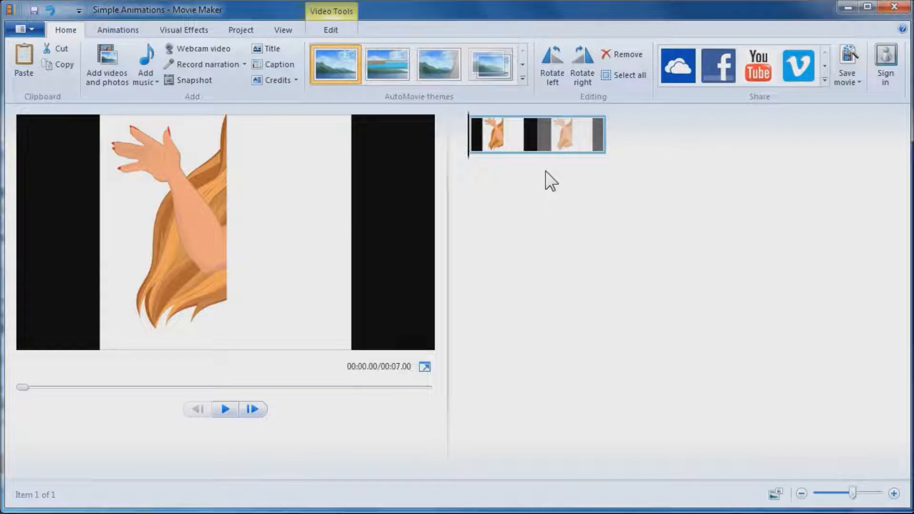
key(Delete)
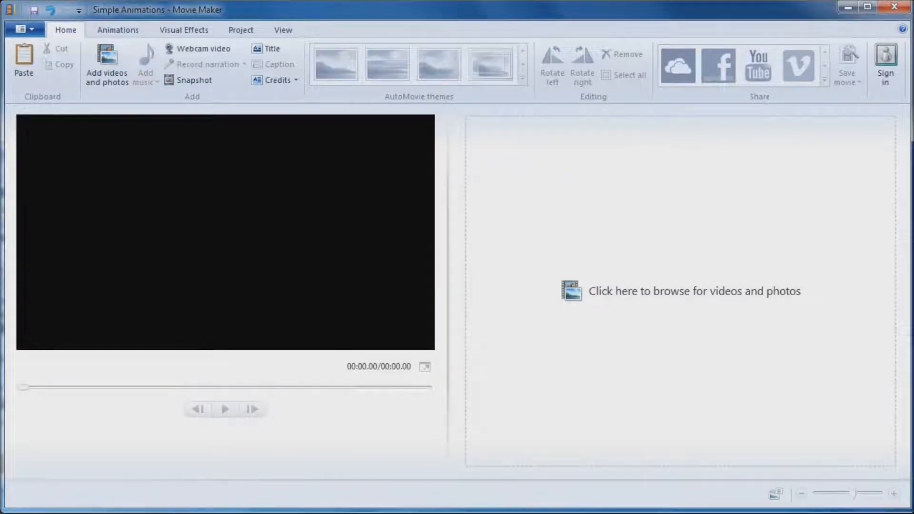
key(alt+Tab)
ctrl+click(199, 342)
drag(135, 324, 500, 255)
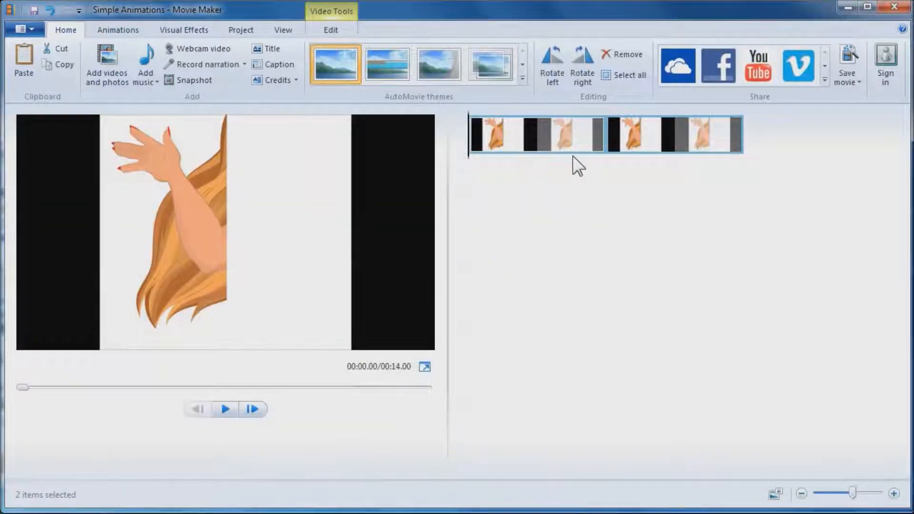
Step: Check each hand clip in the storyboard and set the duration of both to 0.25 seconds
click(609, 138)
click(538, 138)
click(667, 151)
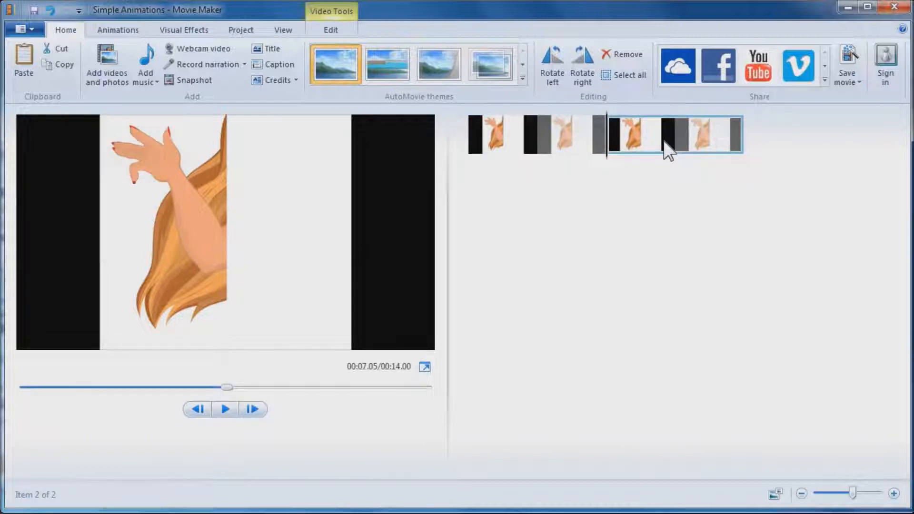
ctrl+click(567, 144)
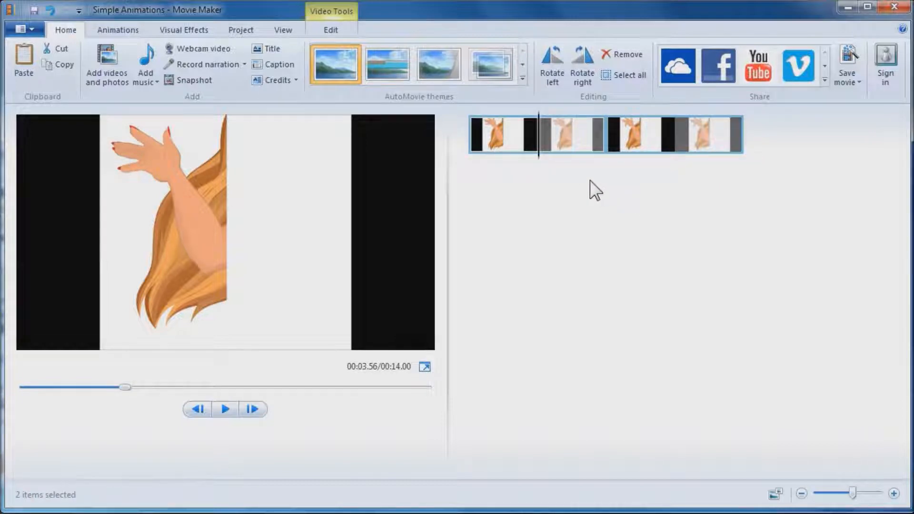
click(330, 32)
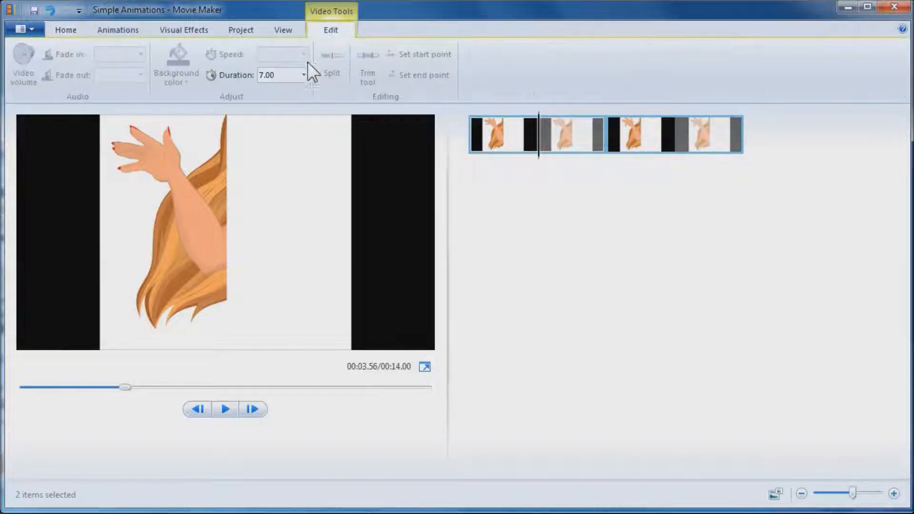
click(287, 78)
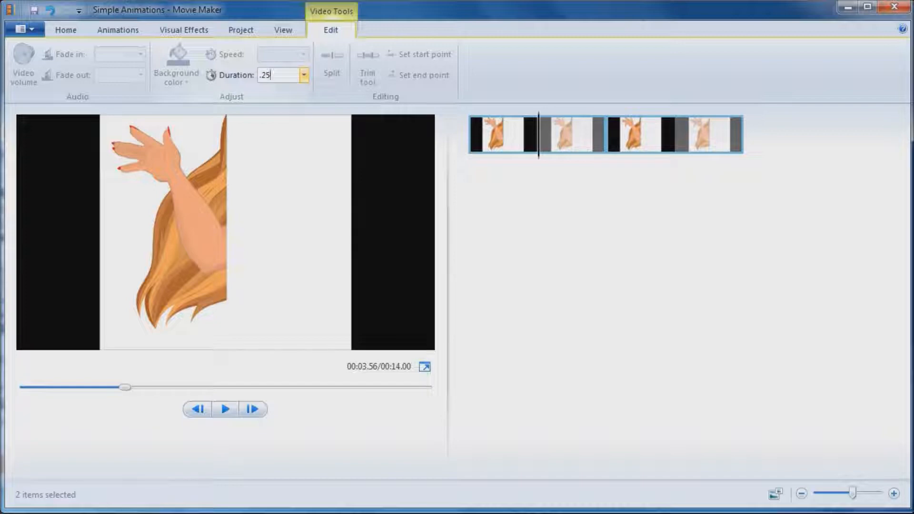
text(.25)
key(Return)
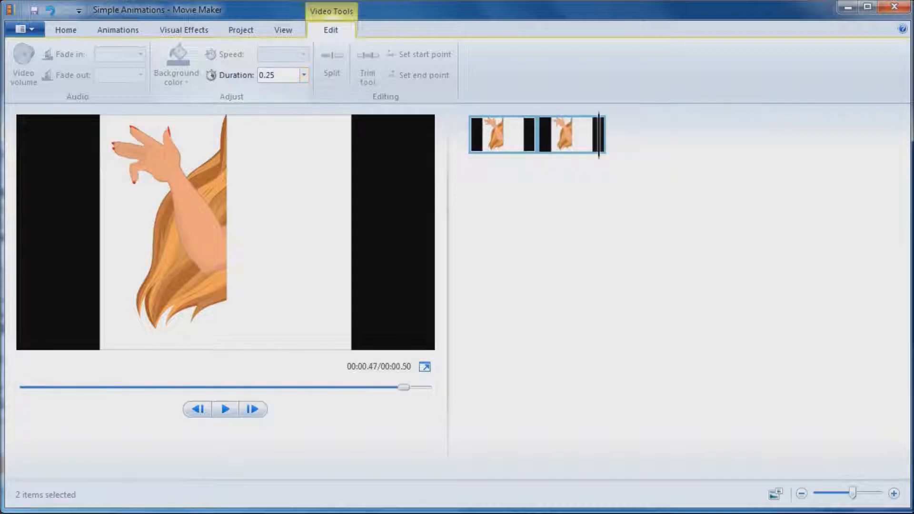
Step: Try a duration of 0.10 seconds on both selected hand clips
click(304, 75)
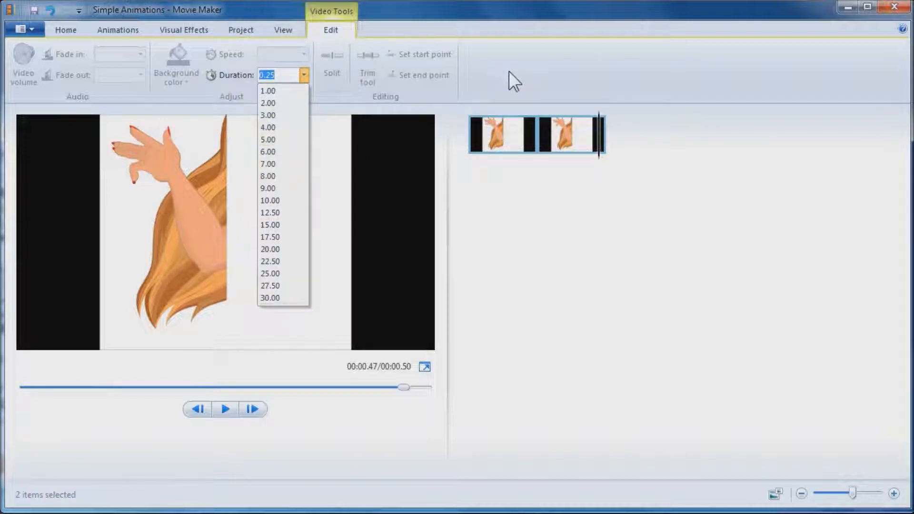
click(502, 95)
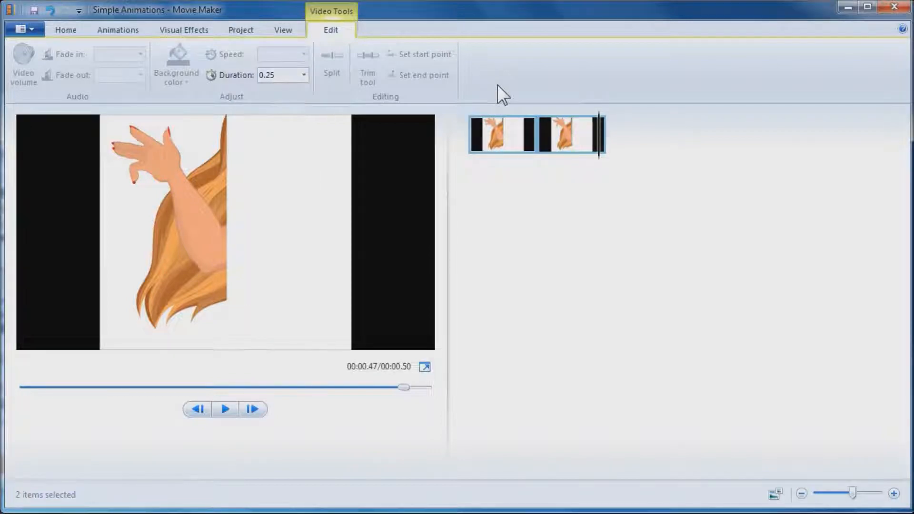
click(281, 76)
text(.)
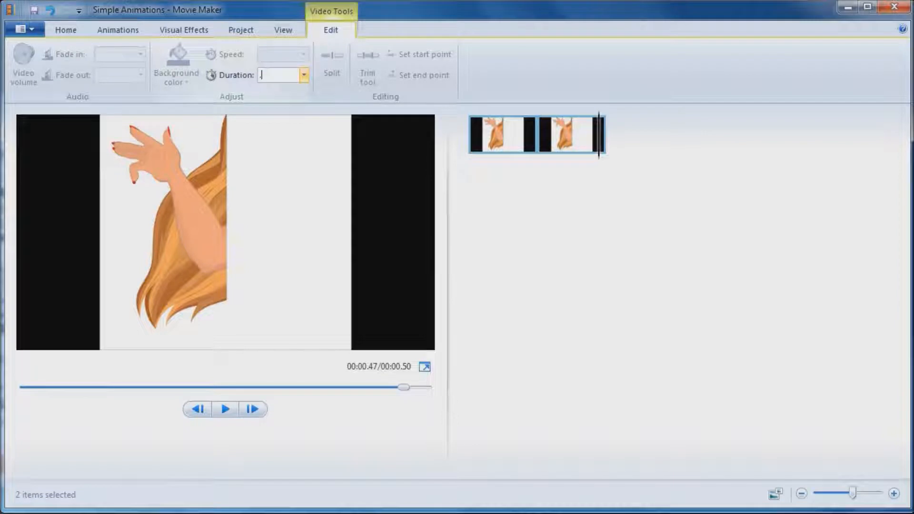
text(1)
key(Return)
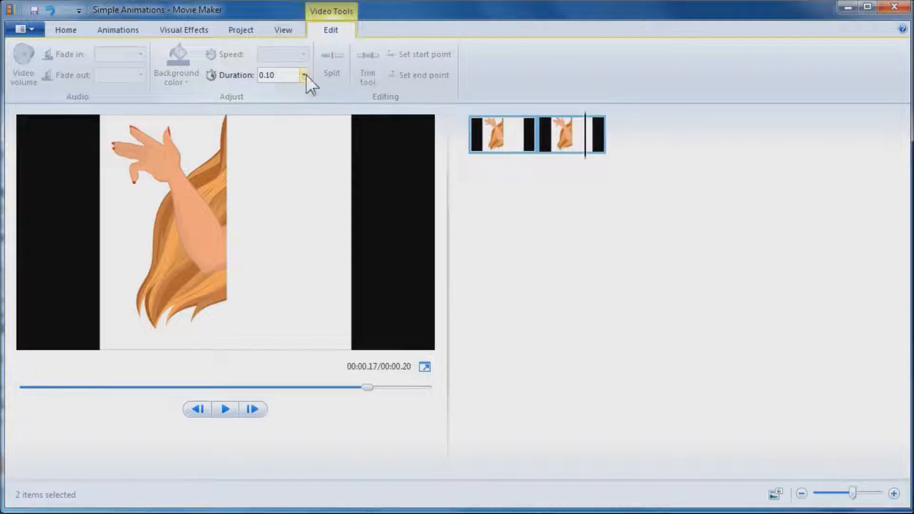
Step: Return the duration of both selected hand clips to 0.25 seconds
click(290, 77)
text(.25)
key(Return)
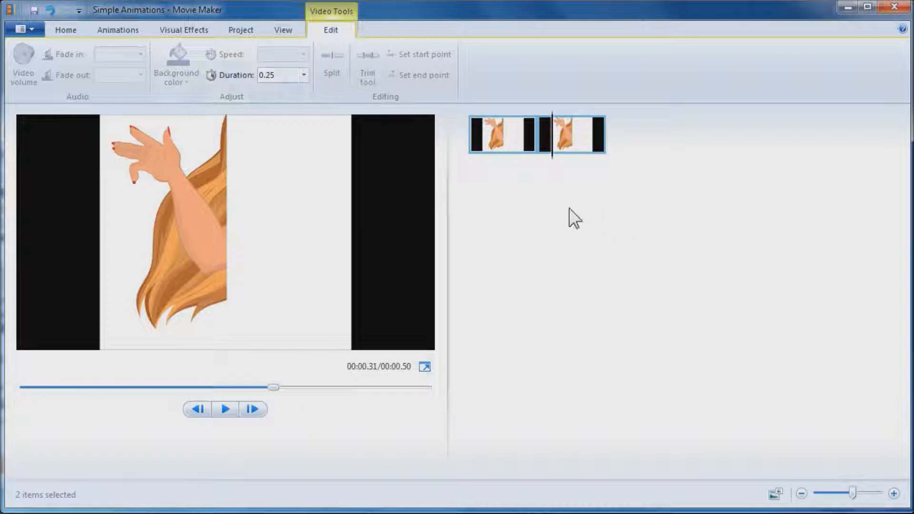
Step: Copy the two selected hand clips and paste the pair twice into the storyboard
right_click(509, 138)
click(574, 167)
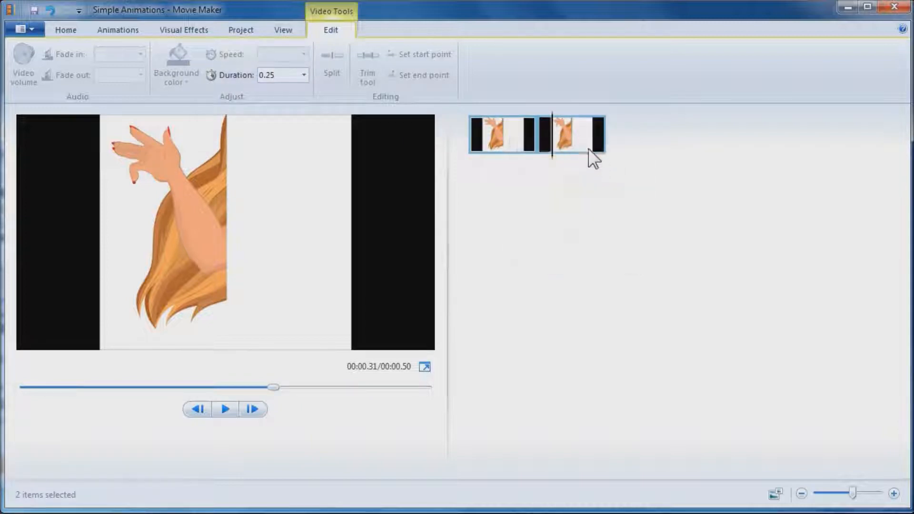
right_click(587, 146)
click(643, 187)
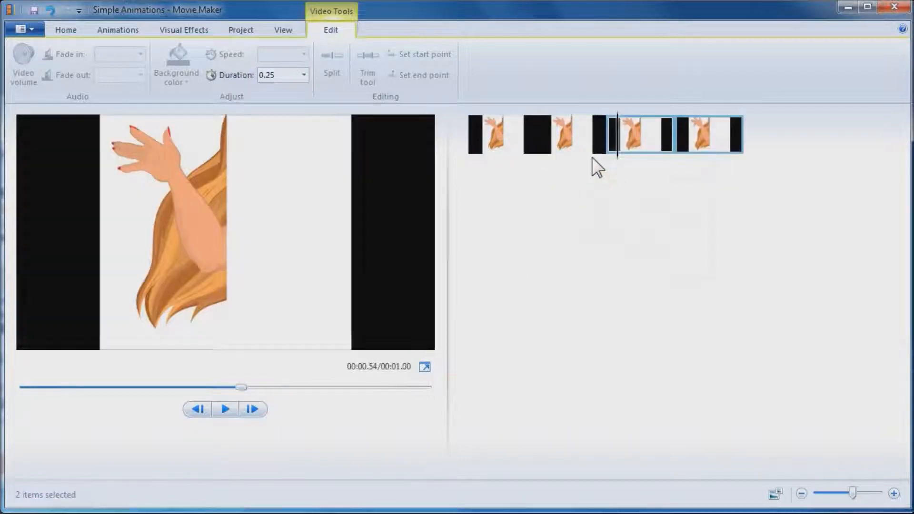
right_click(638, 141)
click(693, 180)
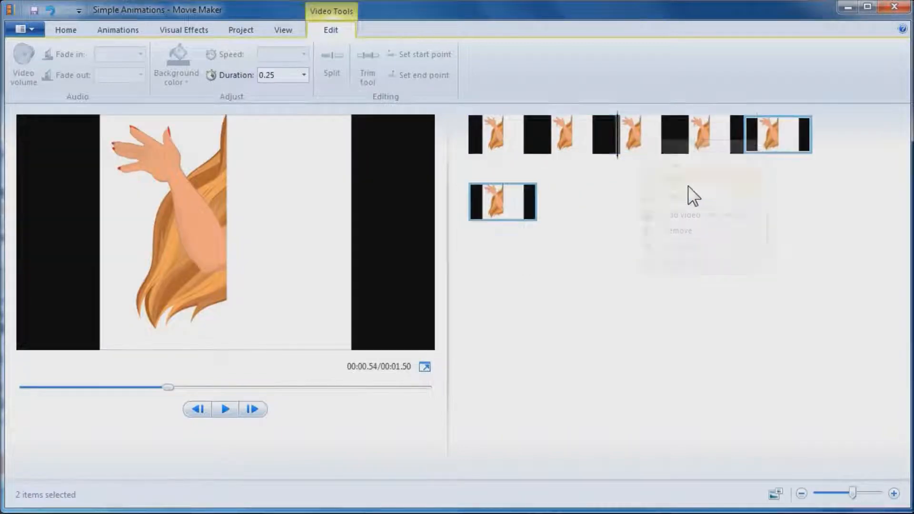
Step: Paste the pair of hand clips once more after the last clip and play the movie from the beginning
click(495, 209)
right_click(500, 206)
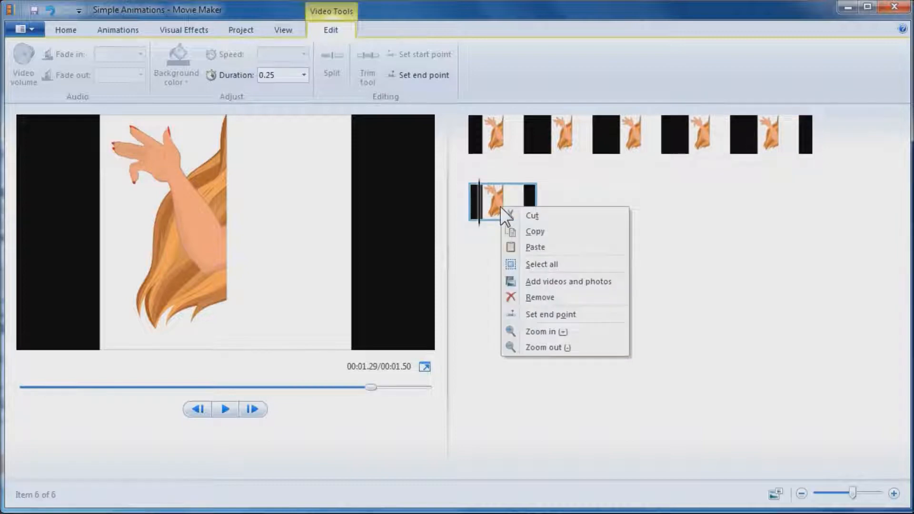
click(549, 248)
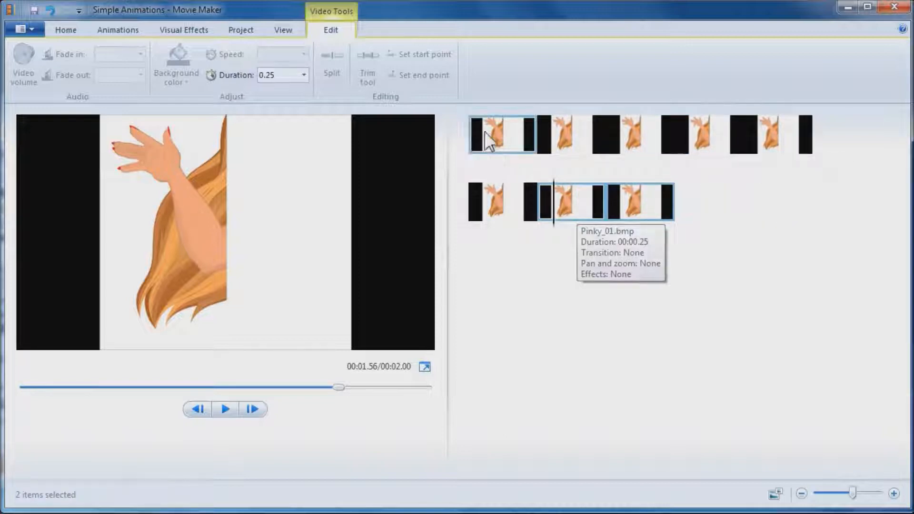
click(483, 147)
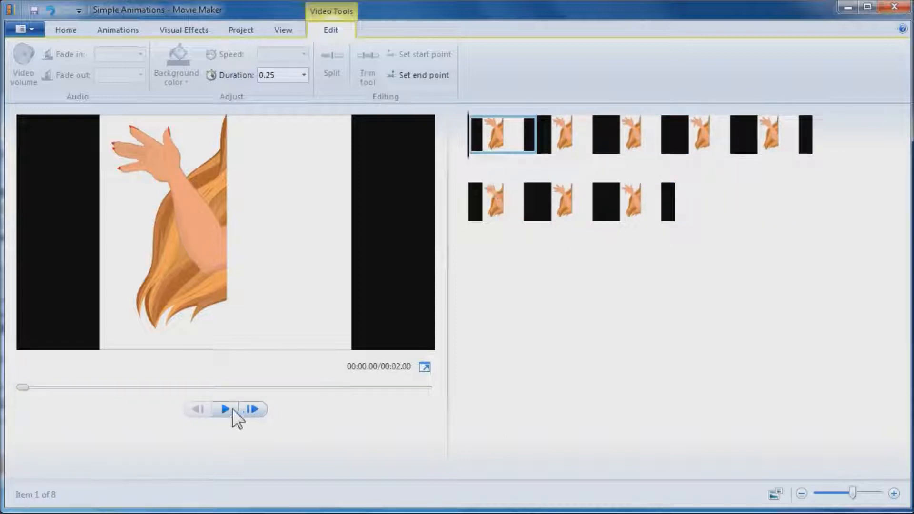
click(230, 408)
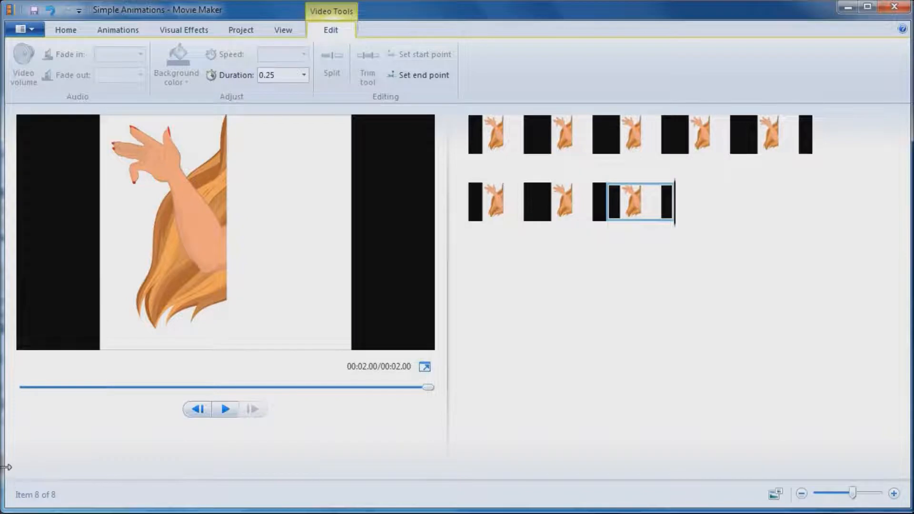
Step: Add the narrator image from the Pinky folder at the start of the storyboard, before the hand clips
key(alt+Tab)
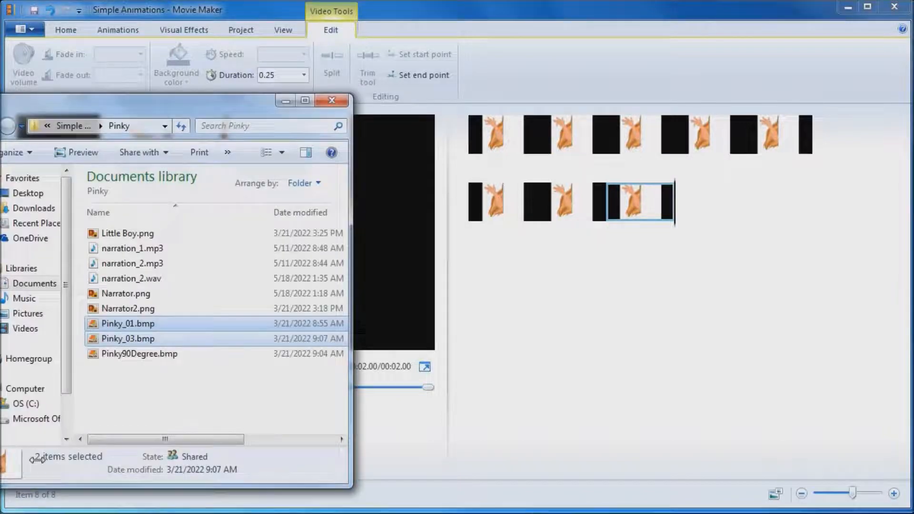
click(127, 310)
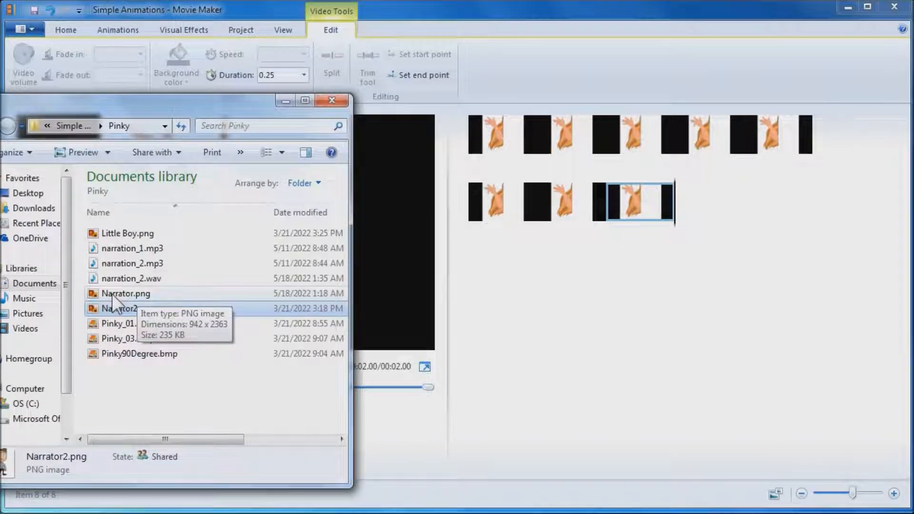
drag(321, 328, 477, 181)
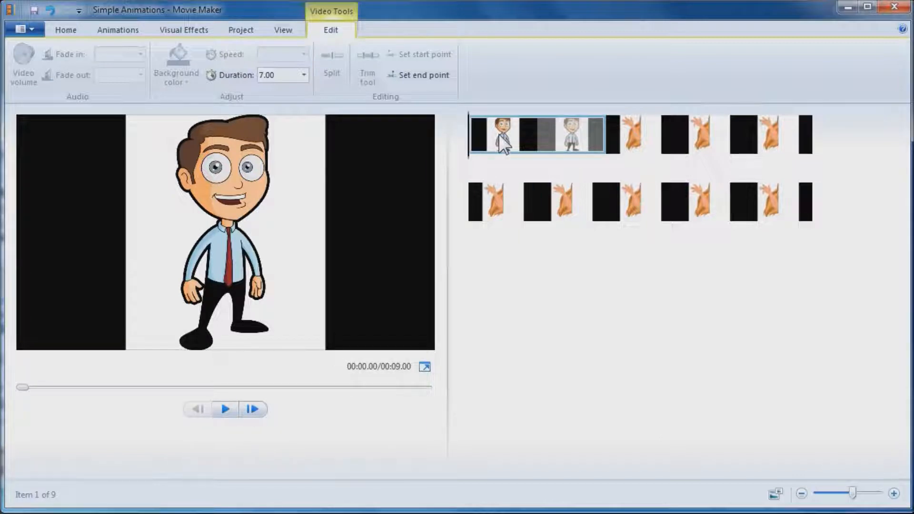
Step: Set the duration of the narrator clip at the start of the storyboard to 11 seconds
click(298, 75)
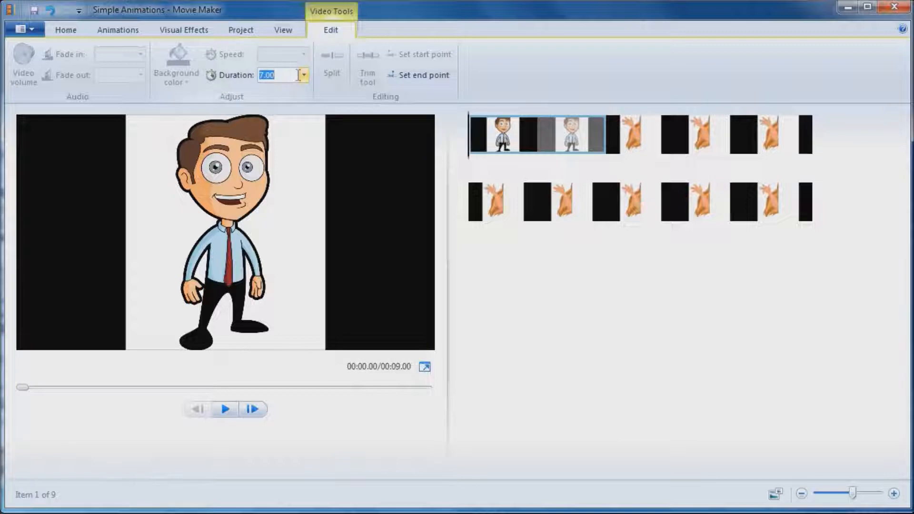
click(303, 75)
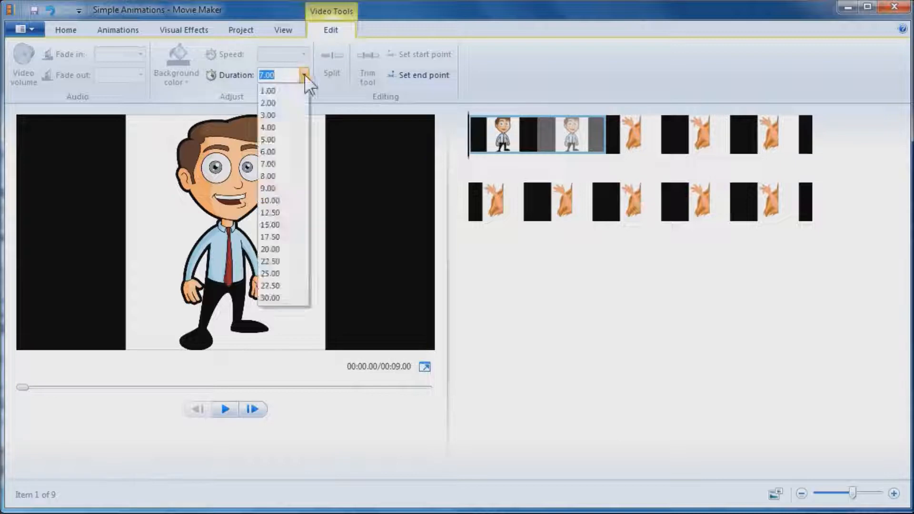
double_click(279, 73)
text(11)
key(Return)
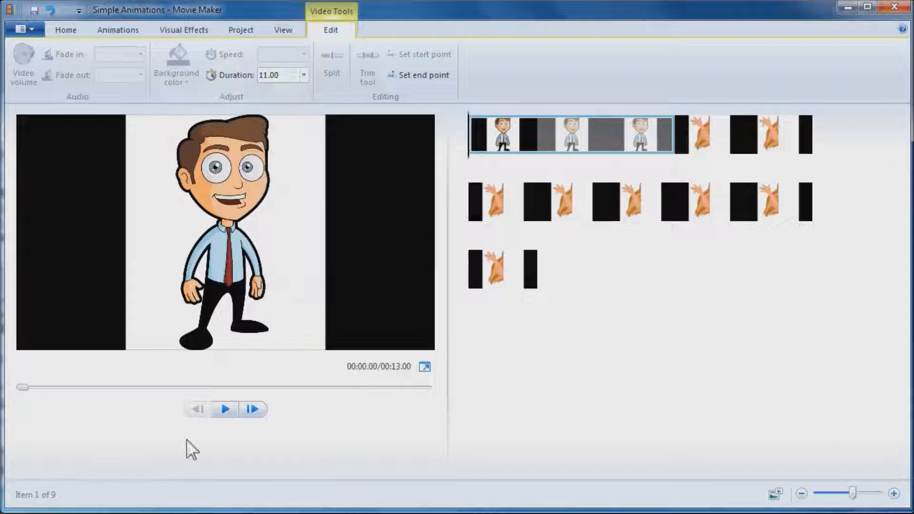
click(80, 513)
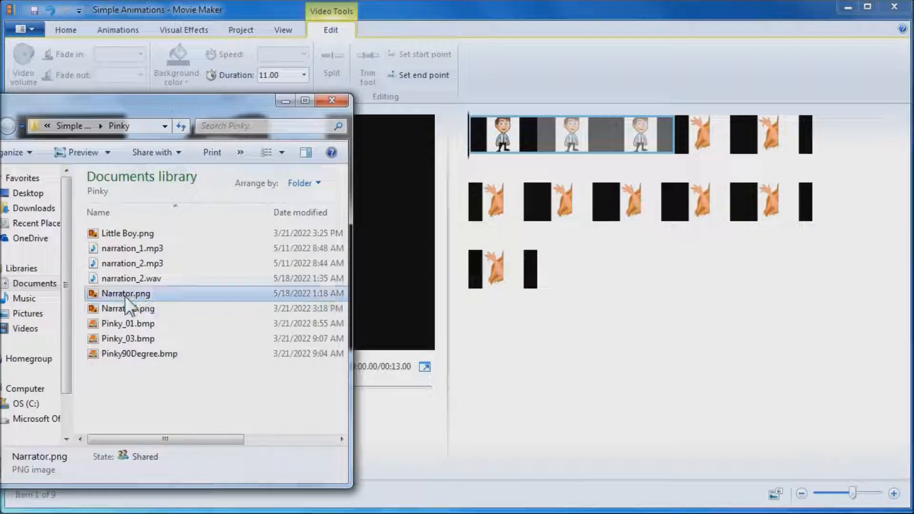
drag(124, 296, 461, 156)
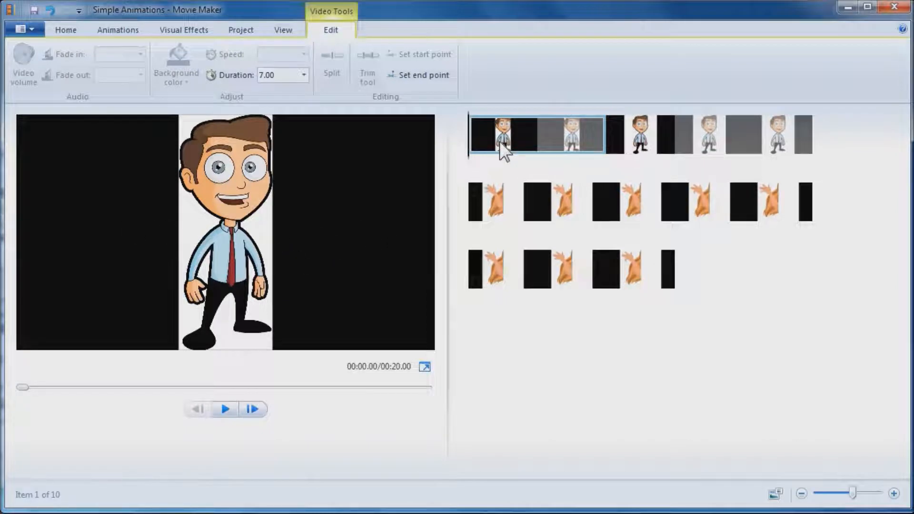
key(ctrl+z)
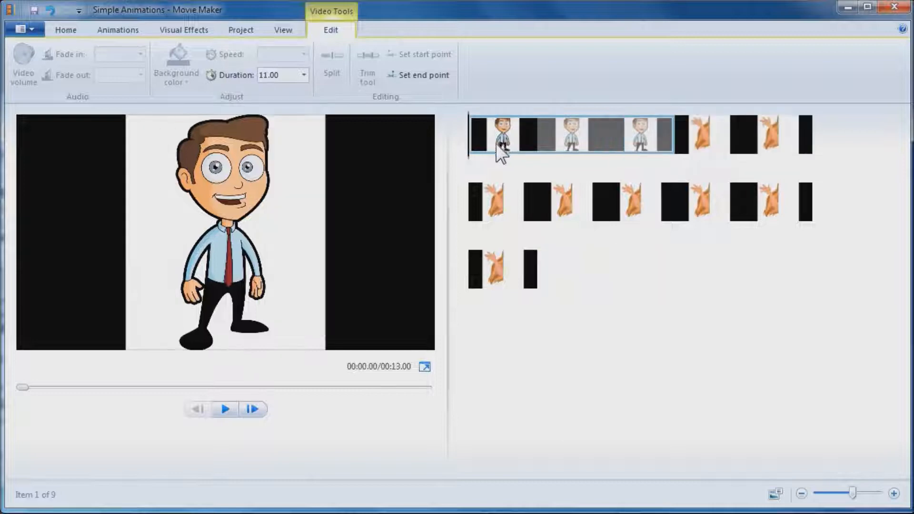
Step: Add Little Boy.png from the Pinky folder at the end of the storyboard and insert Narrator2.png between it and the last hand clip
key(alt+Tab)
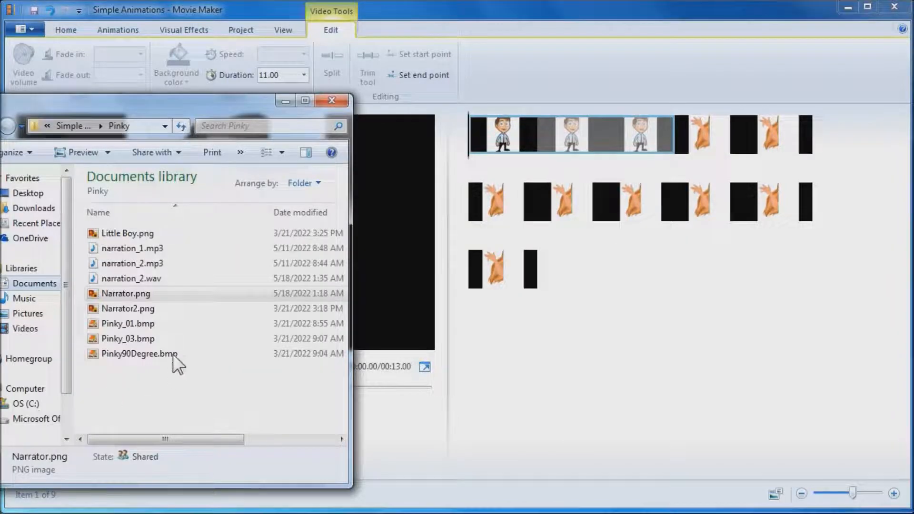
drag(125, 234, 565, 312)
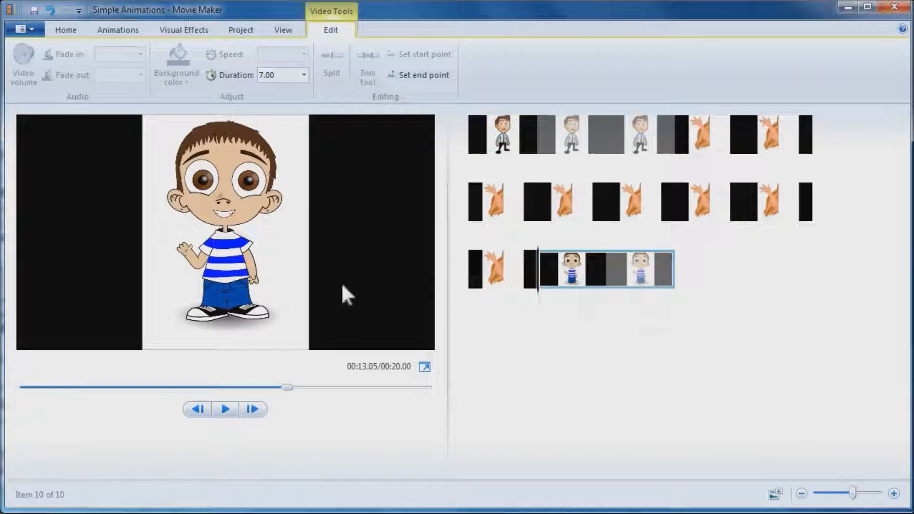
click(43, 513)
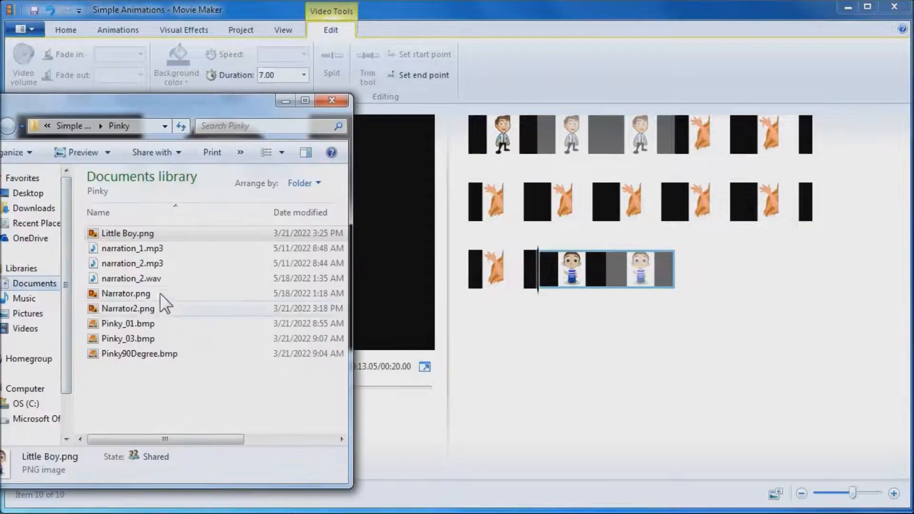
drag(125, 308, 547, 295)
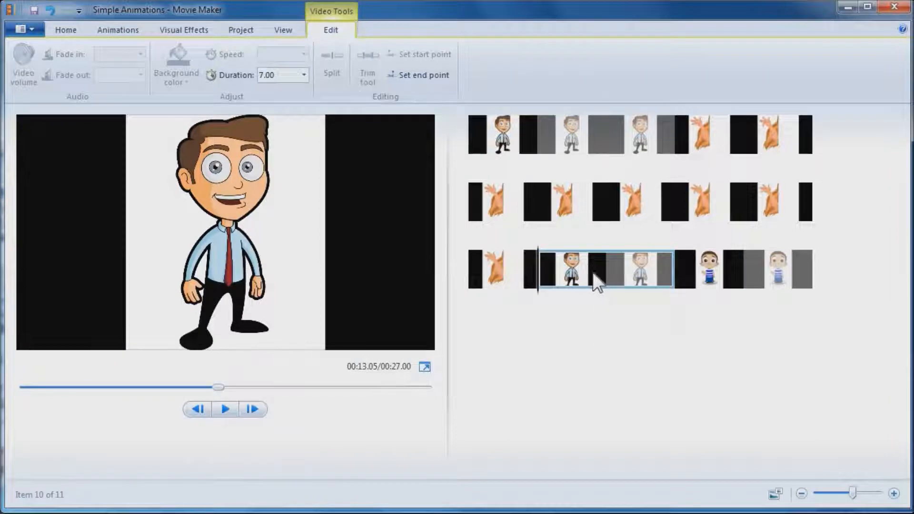
Step: Set the duration of the narrator clip placed before the little boy to 2 seconds
click(292, 72)
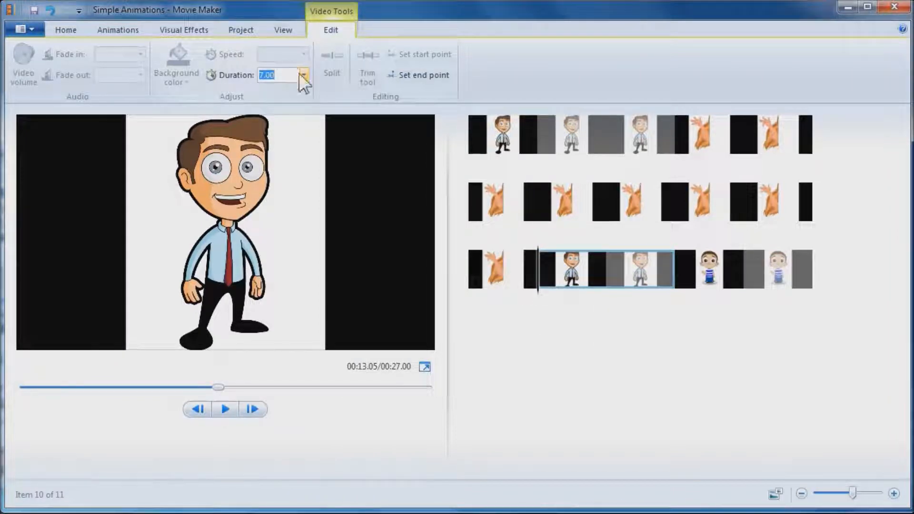
click(303, 75)
click(282, 115)
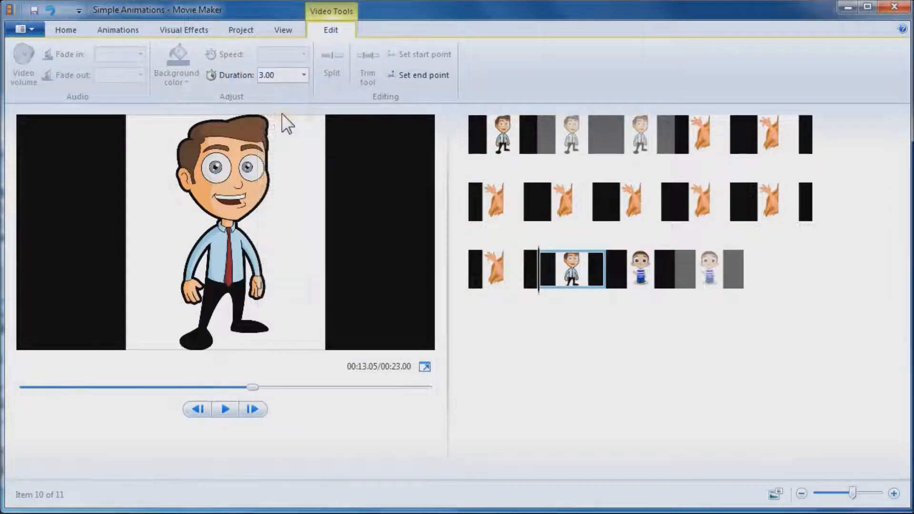
click(303, 75)
click(268, 103)
Step: Set the little boy clip's duration to 3 seconds, and select the first narrator clip
click(675, 278)
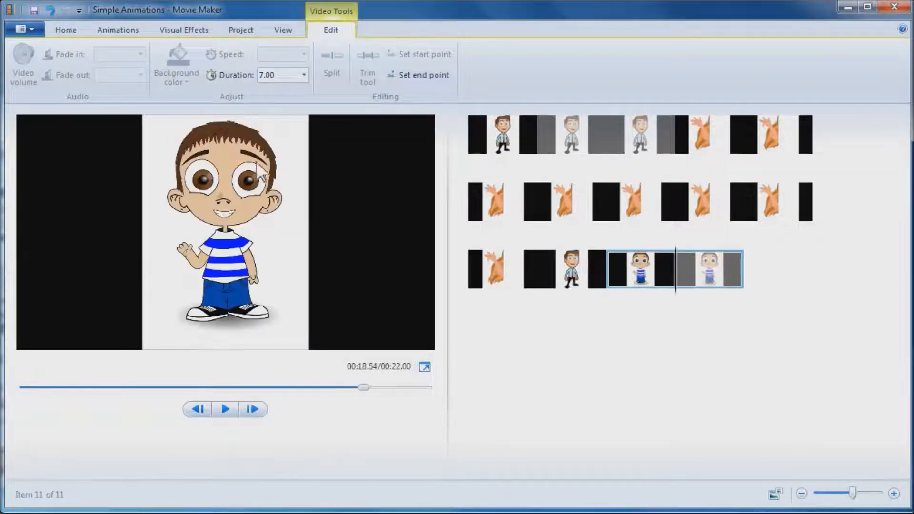
click(303, 75)
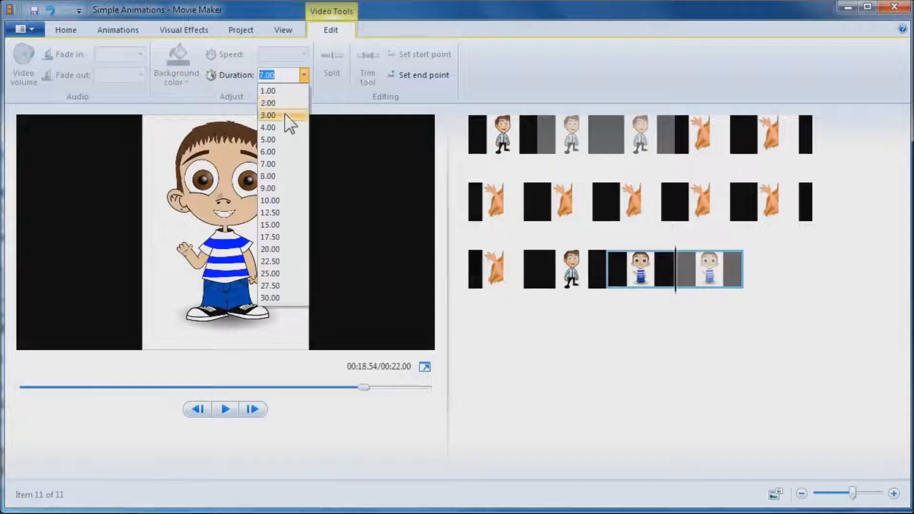
click(286, 115)
click(495, 138)
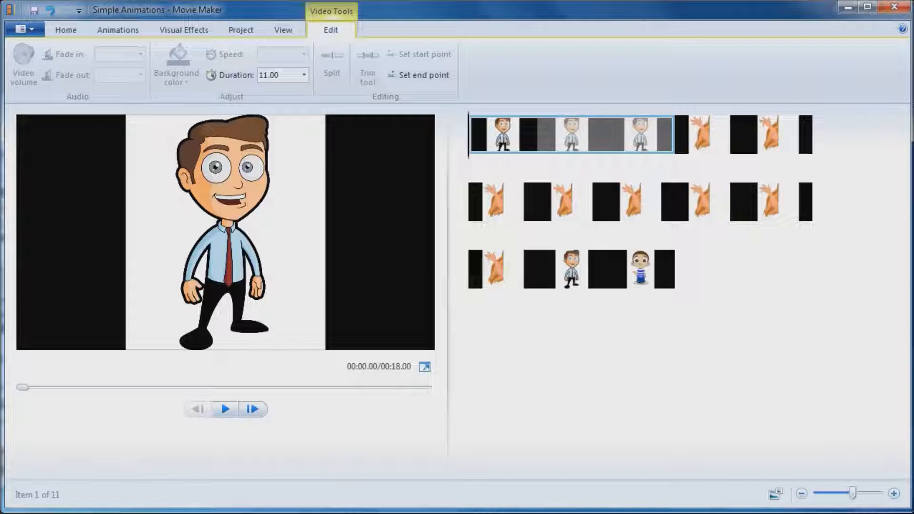
Step: Switch to the Text-to-Speech Tool in the browser and choose English as the language
click(843, 11)
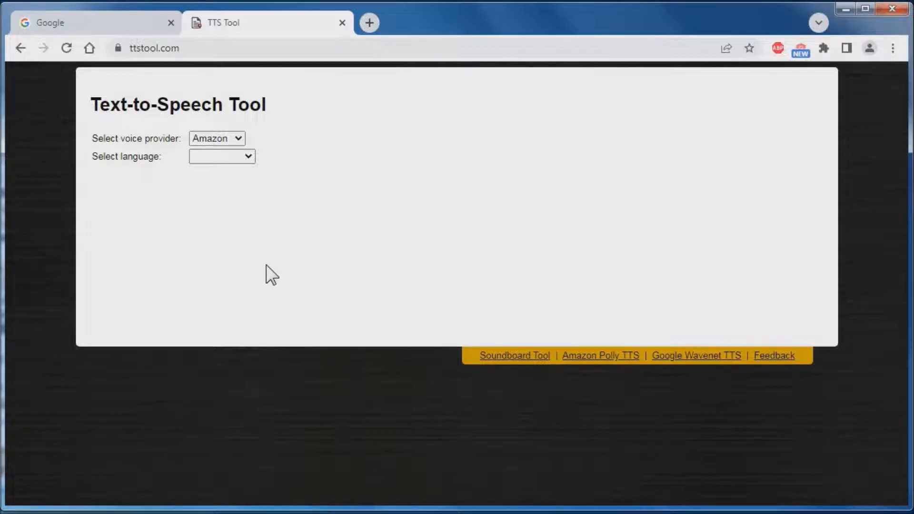
click(244, 160)
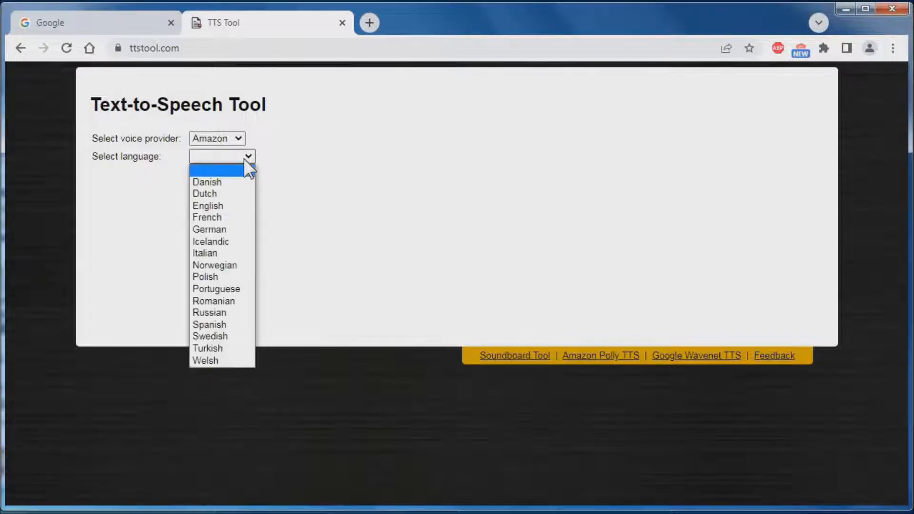
click(226, 206)
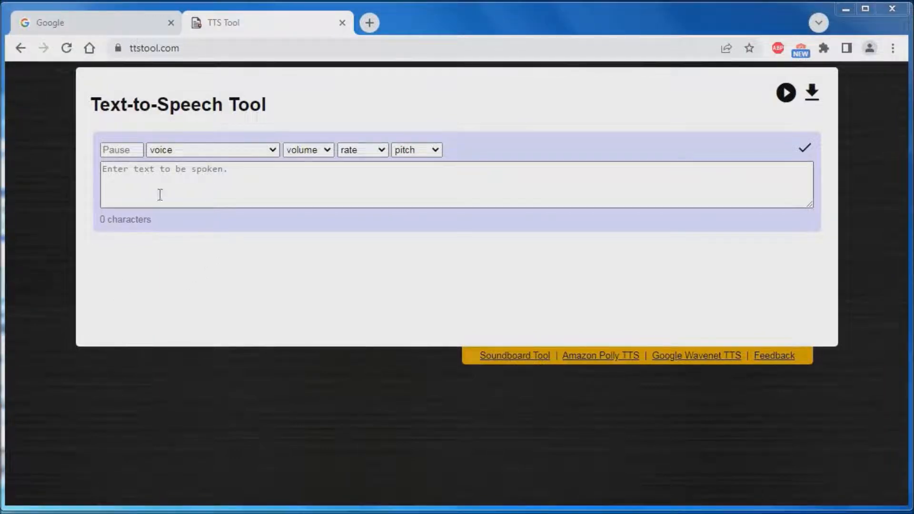
Step: Choose the Brian (British English) voice for the first speech entry, with volume, rate and pitch set to default
click(267, 154)
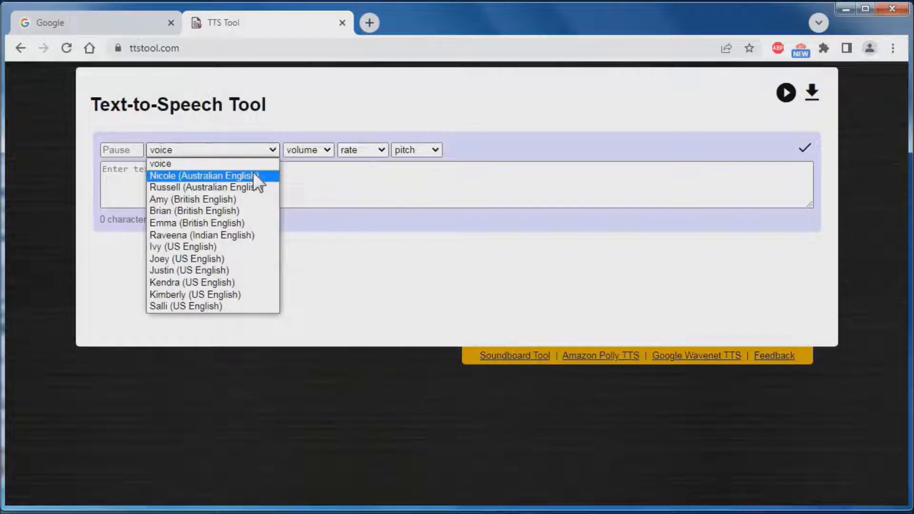
click(238, 211)
click(318, 154)
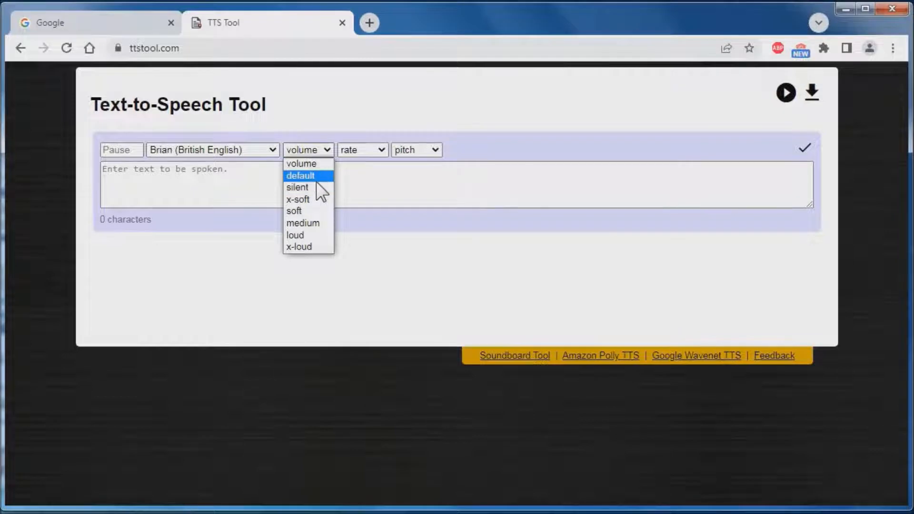
click(314, 176)
click(364, 151)
click(361, 176)
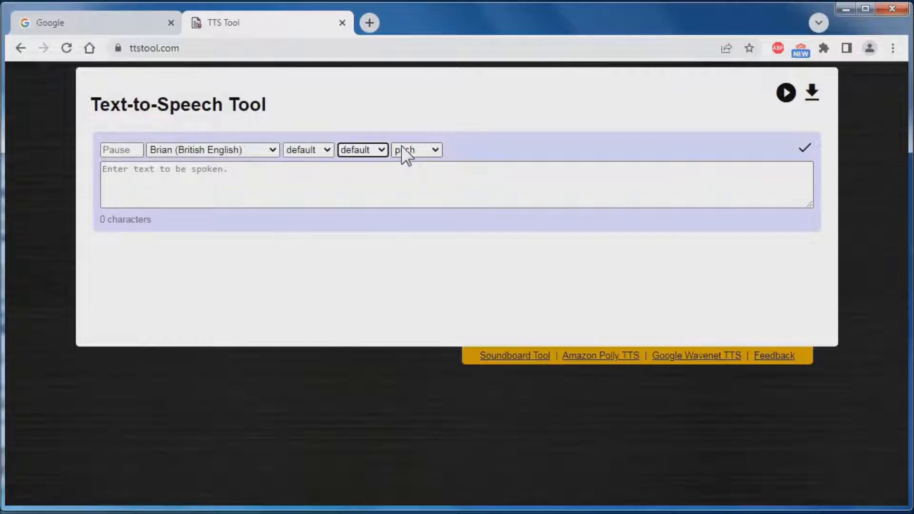
click(402, 151)
click(418, 178)
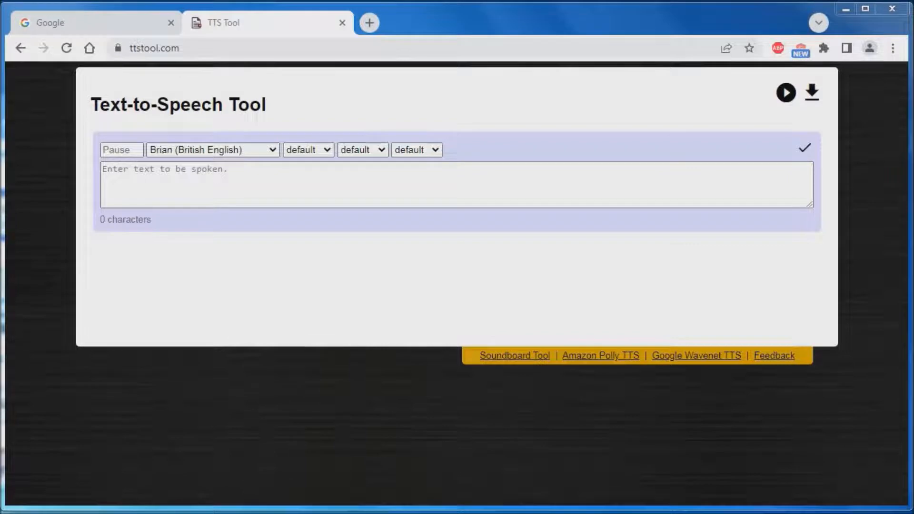
Step: Paste the narration starting "There was this little boy and a lady." into the first entry, save the entry and play it
click(135, 193)
right_click(136, 188)
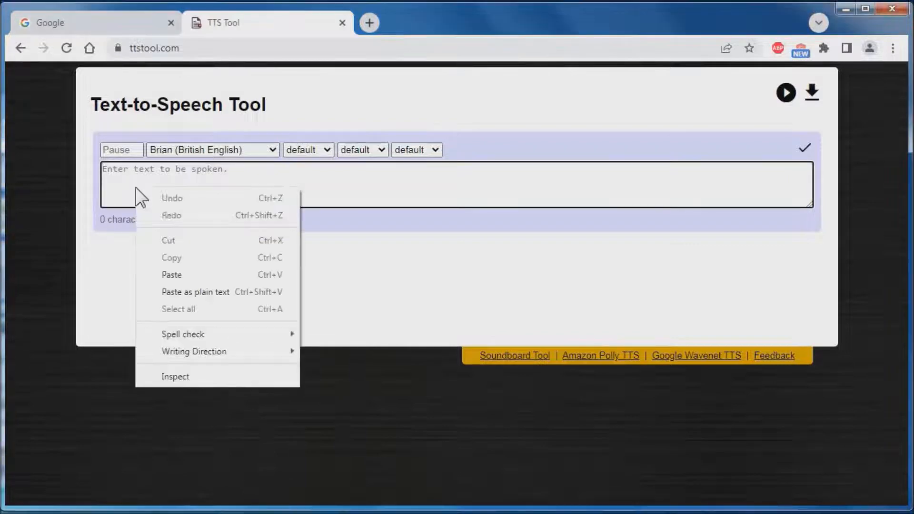
click(172, 275)
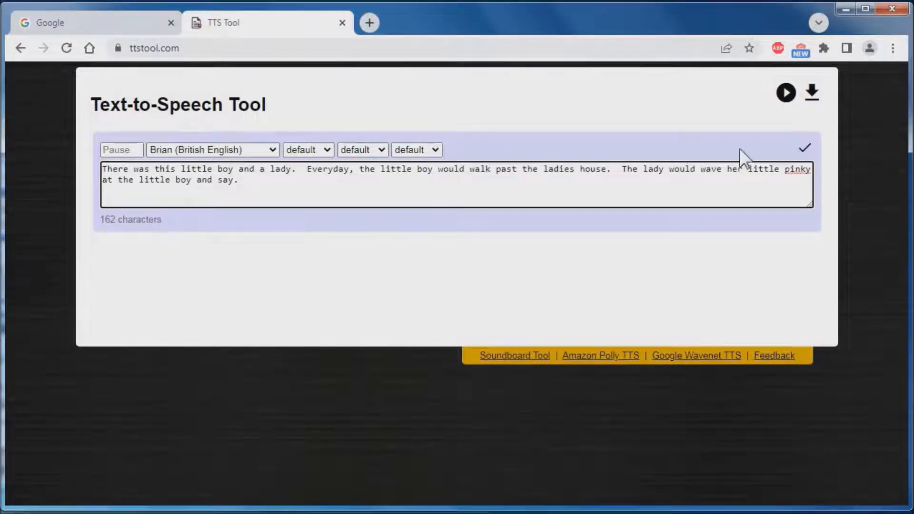
click(806, 151)
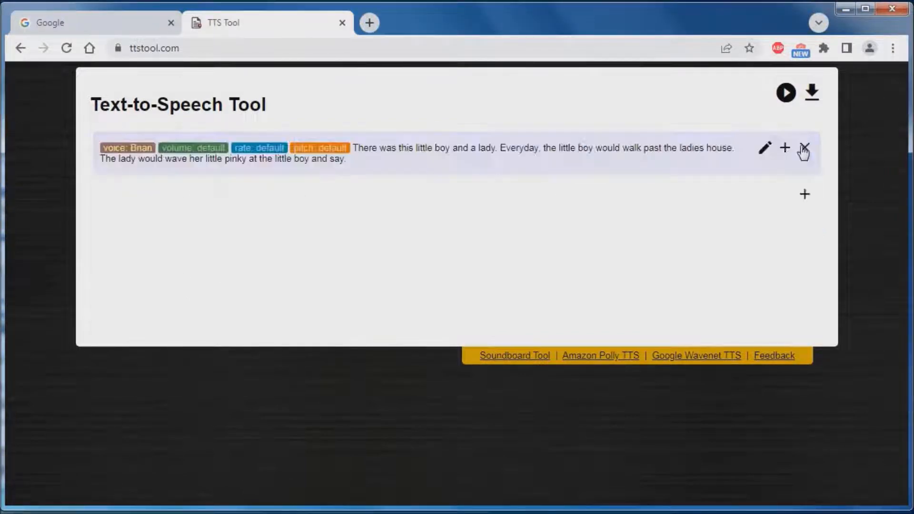
click(785, 94)
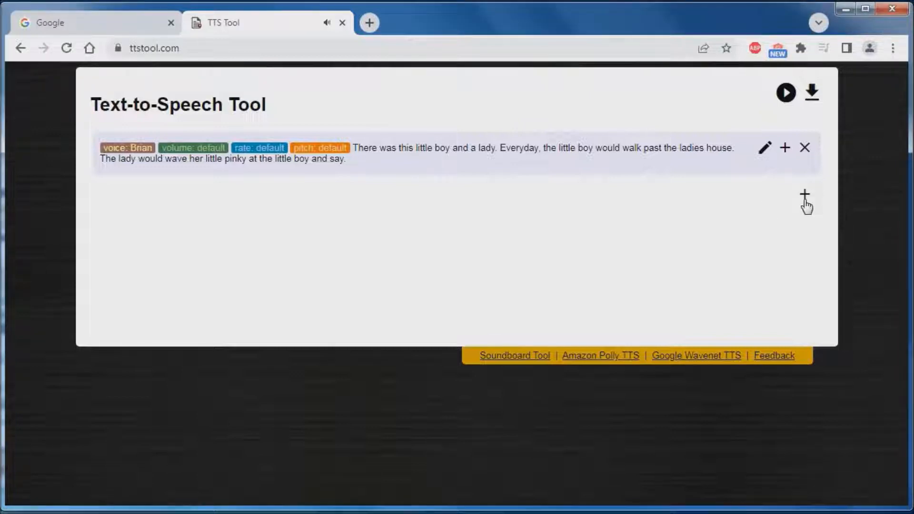
Step: Add a second speech entry with a pause of 1 second and the Raveena (Indian English) voice
click(805, 195)
click(136, 195)
click(213, 199)
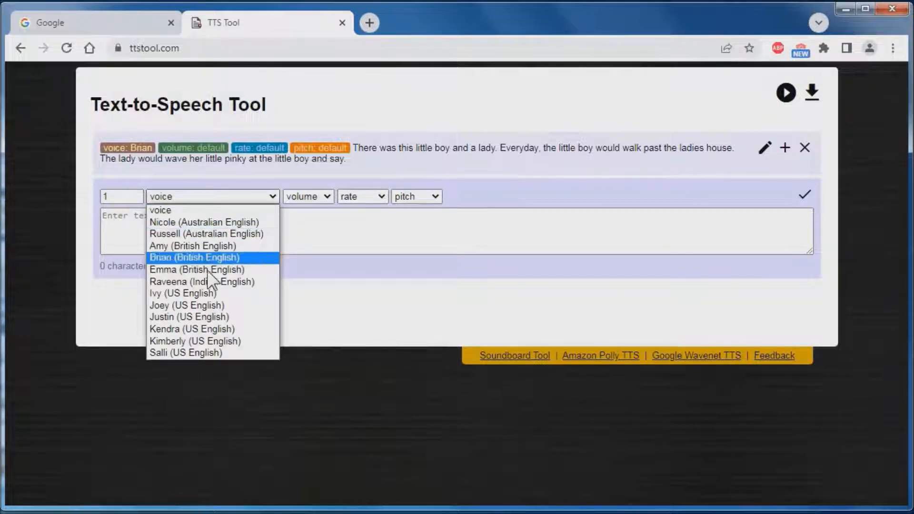
click(250, 281)
Step: Set the second speech entry's volume, rate and pitch to default
click(307, 197)
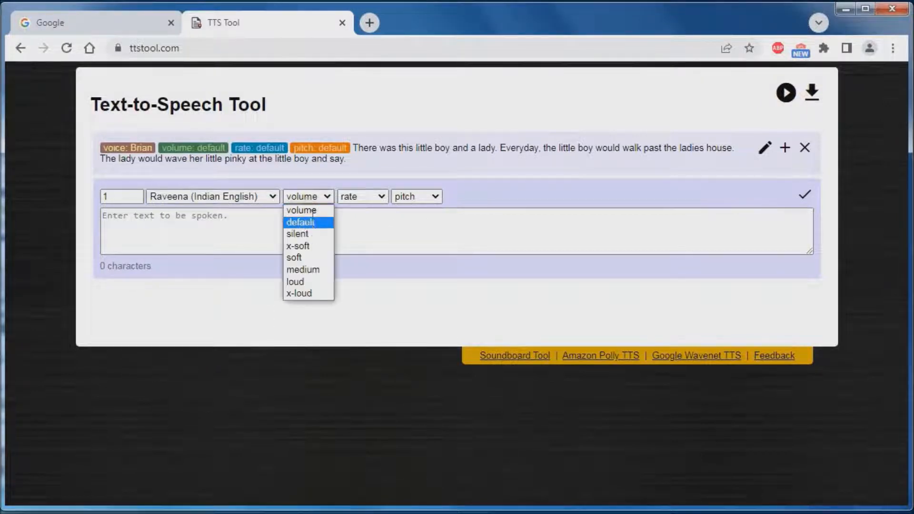
click(313, 222)
click(352, 198)
click(355, 222)
click(423, 196)
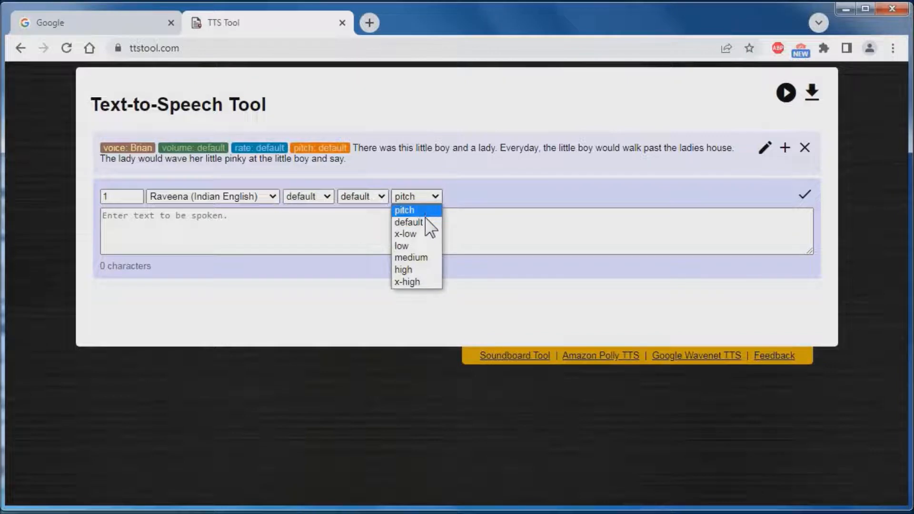
click(425, 222)
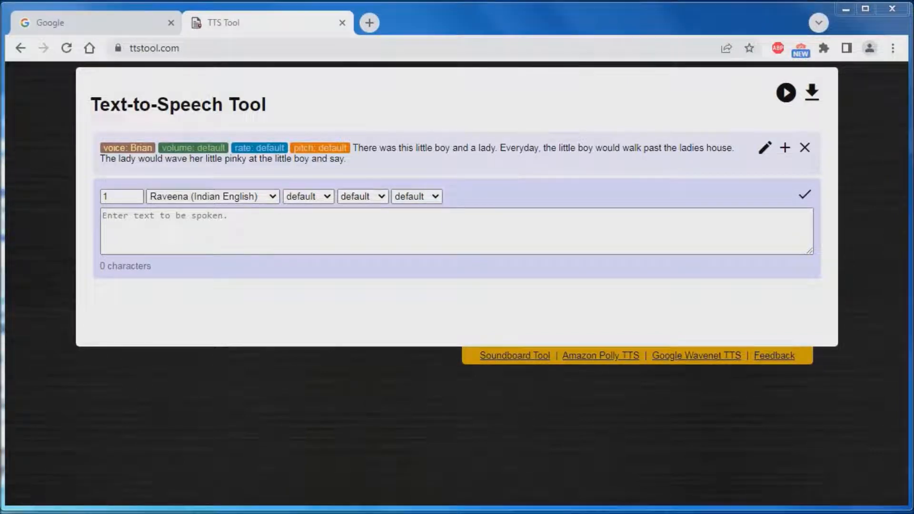
Step: Paste "Hi little boy." as the second entry's spoken text and save the entry
click(122, 241)
right_click(128, 235)
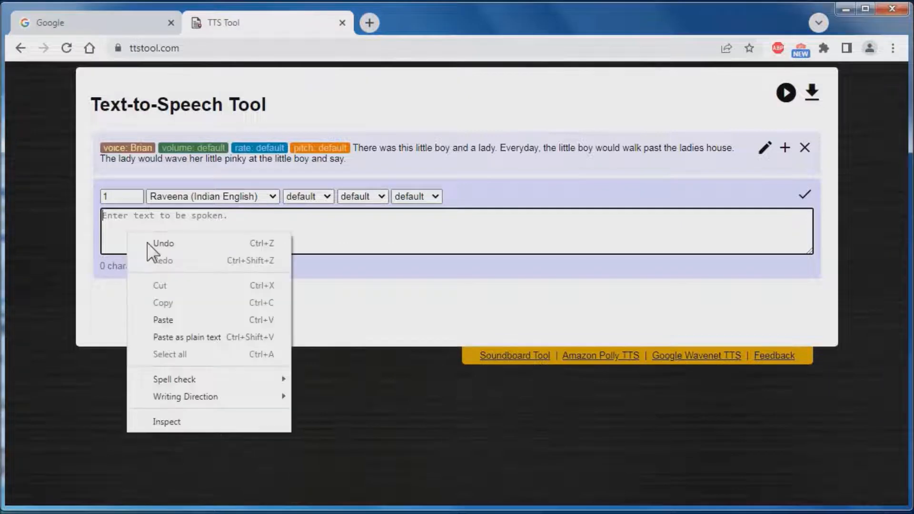
click(181, 315)
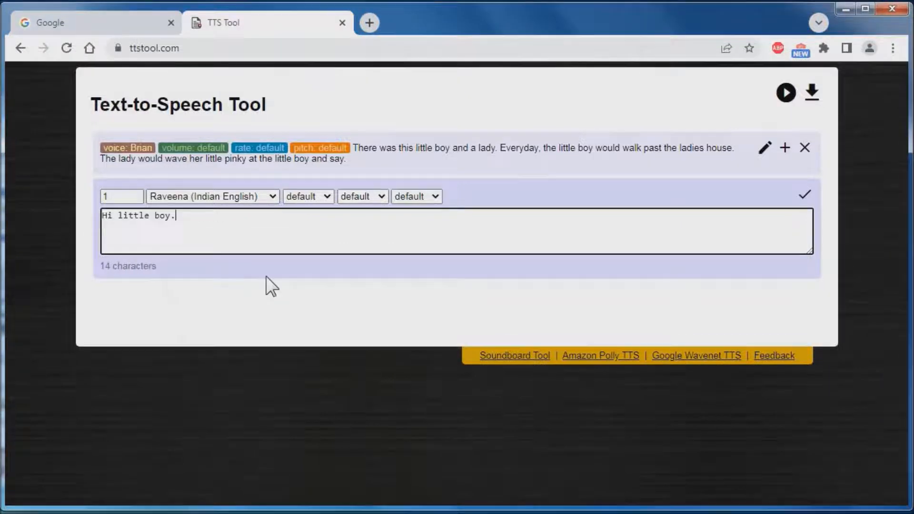
click(805, 194)
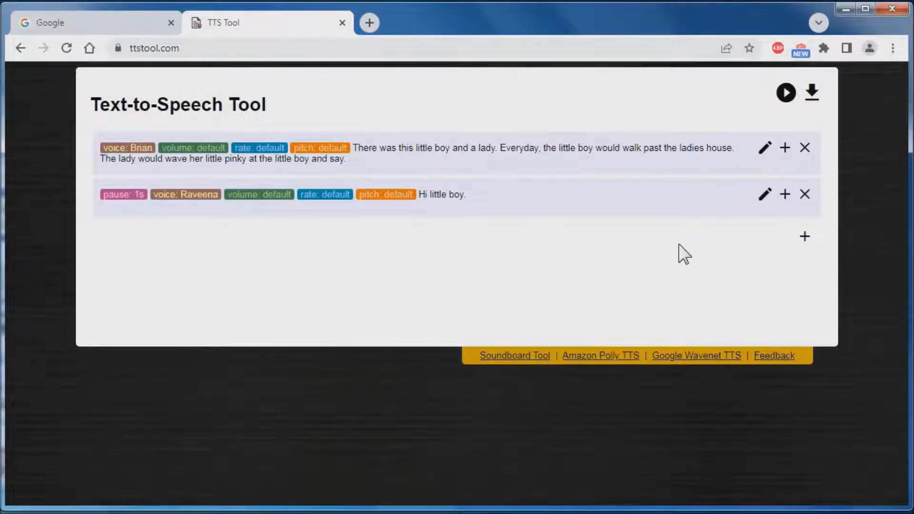
Step: Add a third speech entry with the pasted text "The little boy would say.", a 1-second pause and the Brian (British English) voice
click(806, 238)
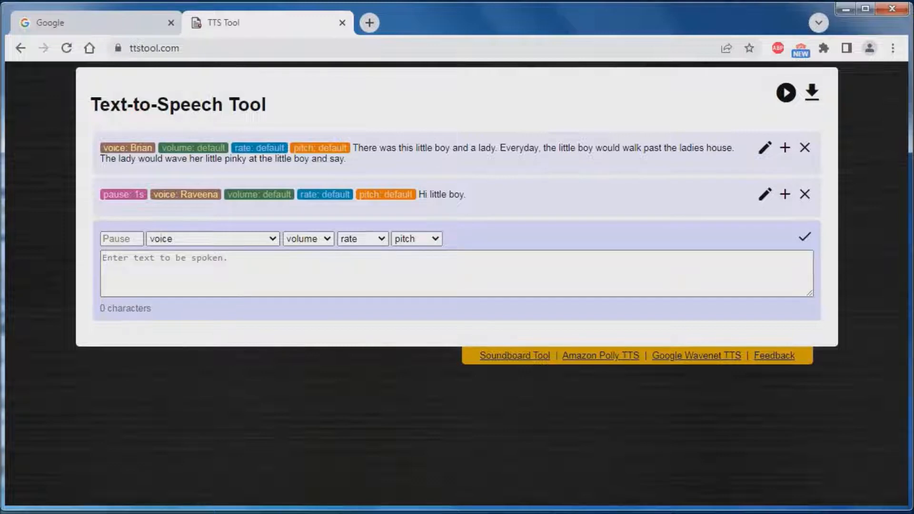
right_click(0, 282)
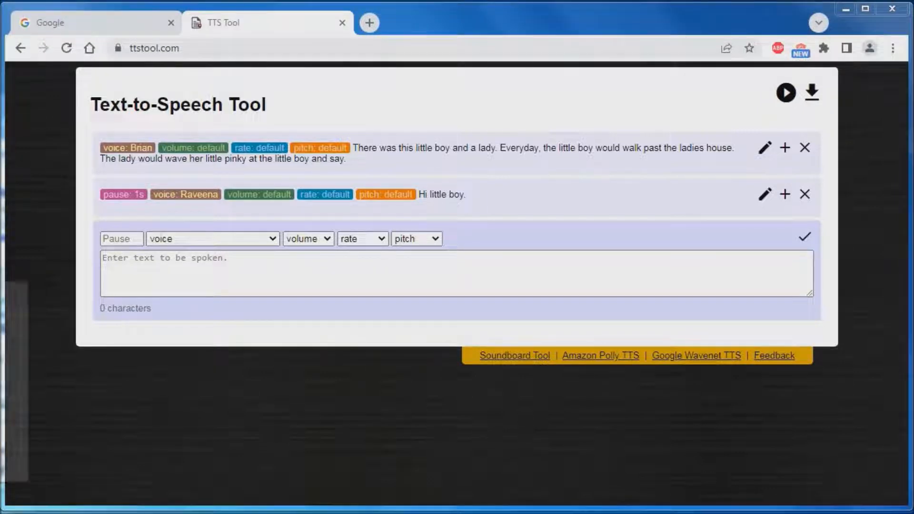
click(108, 267)
right_click(143, 266)
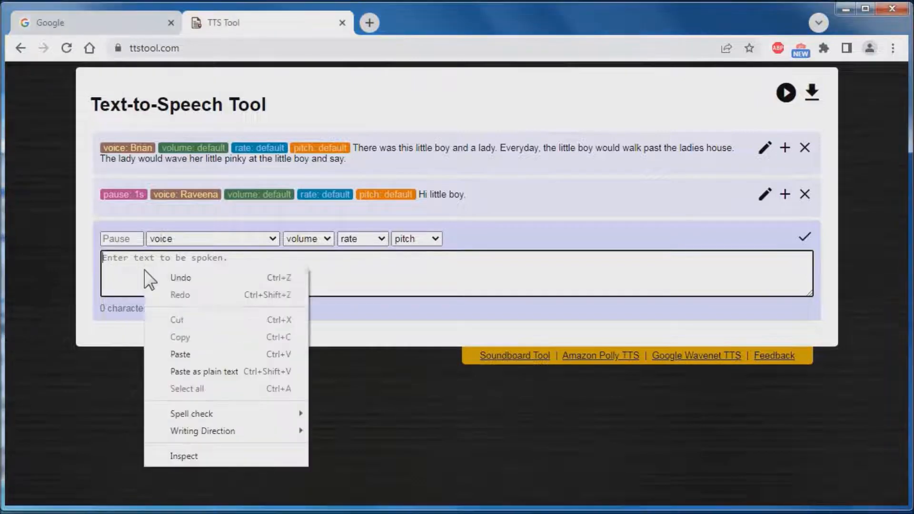
click(212, 354)
click(122, 240)
click(135, 236)
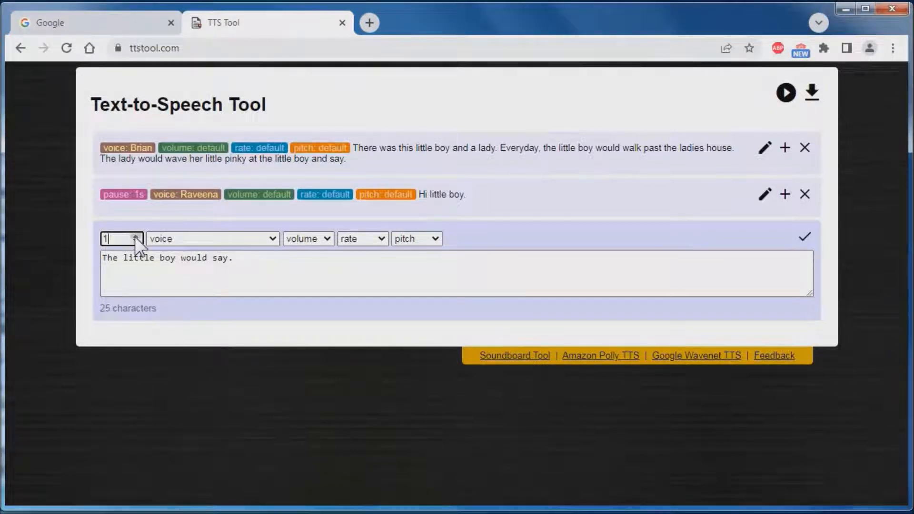
click(271, 240)
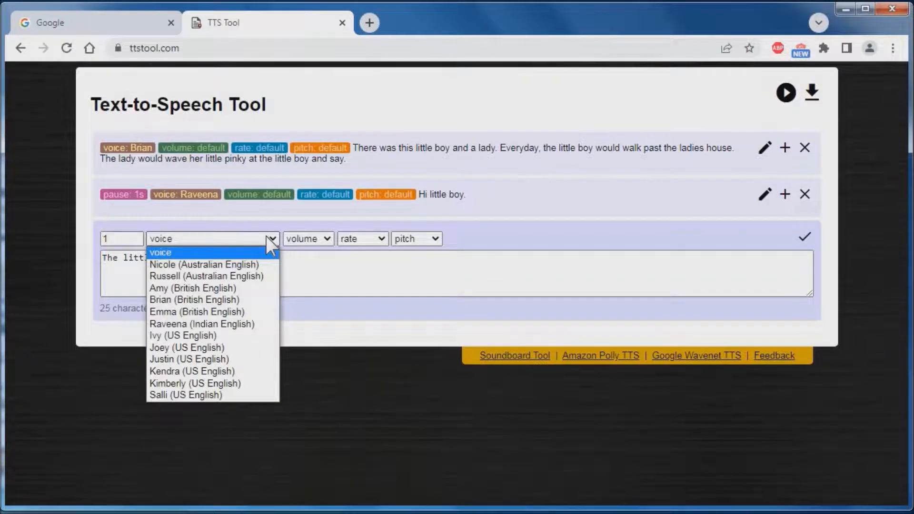
click(227, 298)
Step: Set the third speech entry's volume, rate and pitch to default and save the entry
click(324, 240)
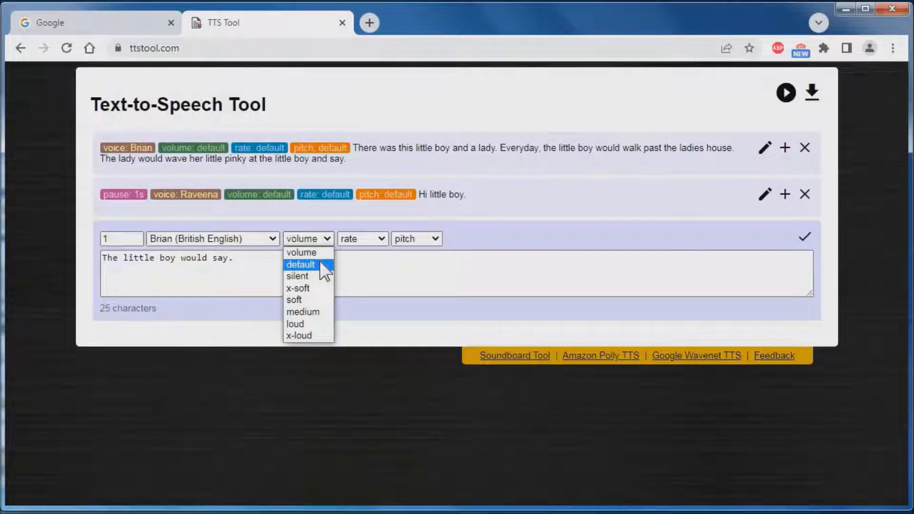
click(319, 261)
click(353, 238)
click(361, 265)
click(419, 241)
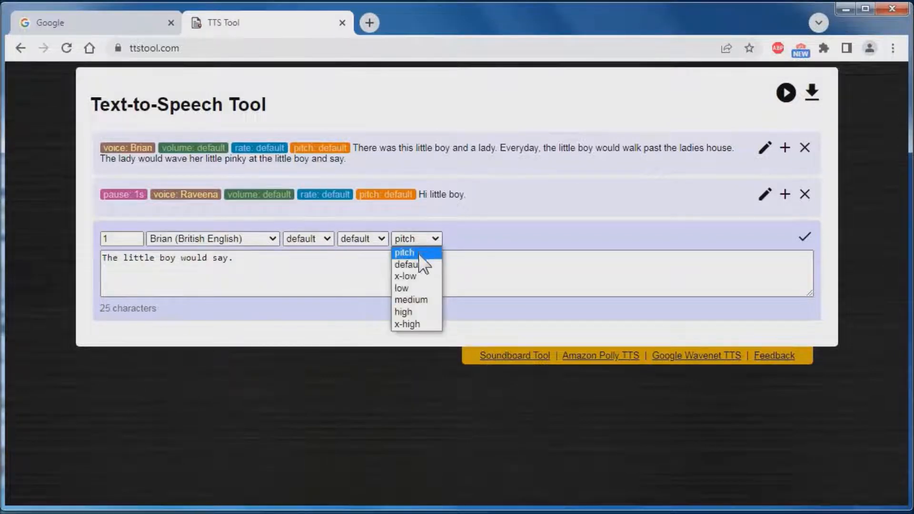
click(421, 263)
click(804, 237)
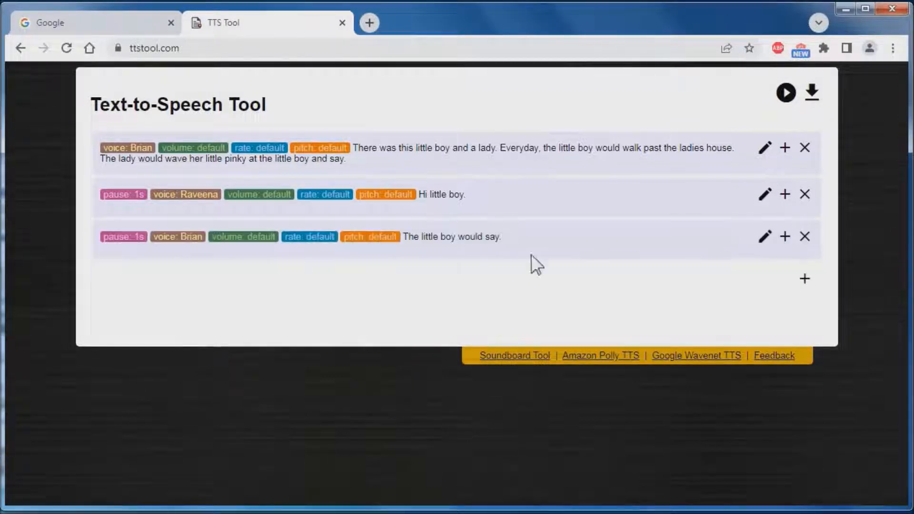
Step: Add a fourth speech entry with a pause of 1 second and the Justin (US English) voice
click(805, 278)
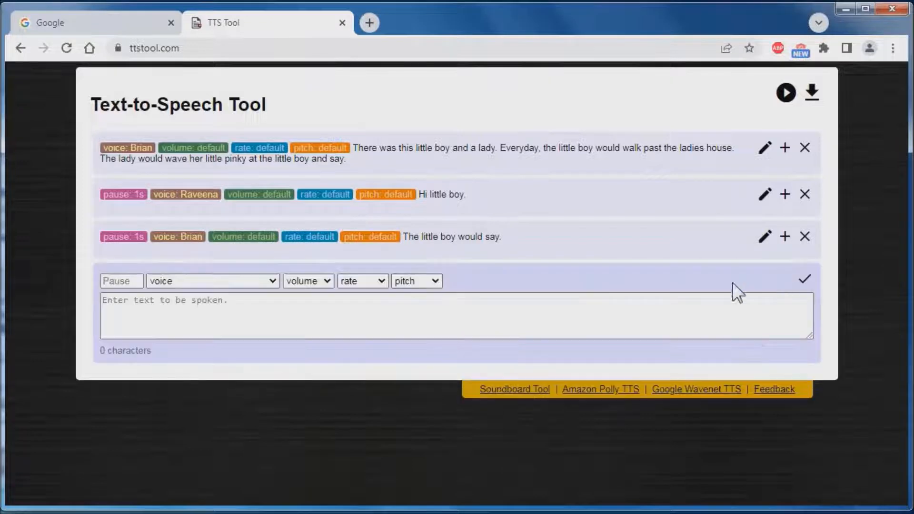
click(136, 277)
click(234, 283)
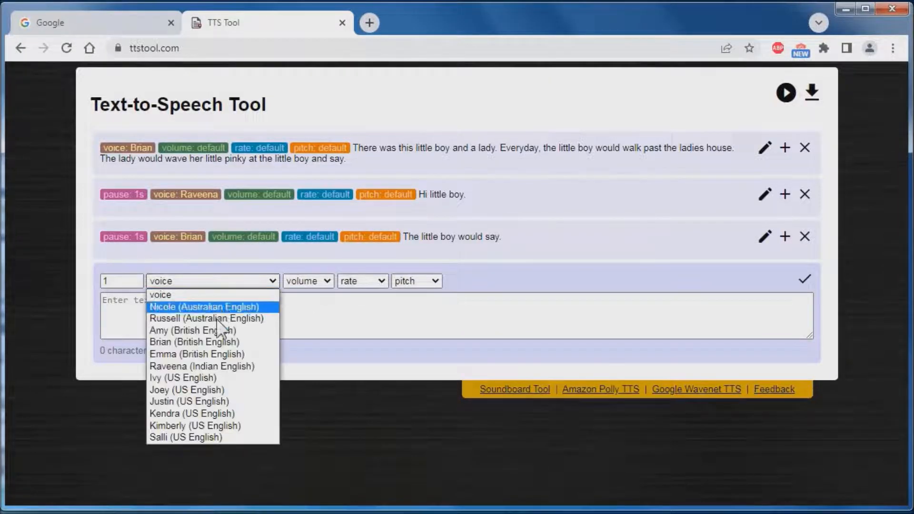
click(202, 401)
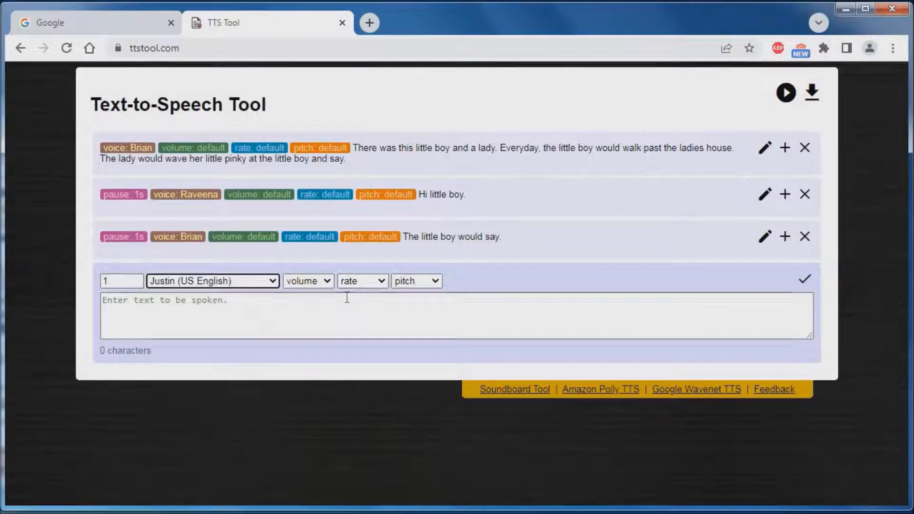
Step: Set the fourth speech entry's volume, rate and pitch to default
click(314, 280)
click(315, 307)
click(349, 282)
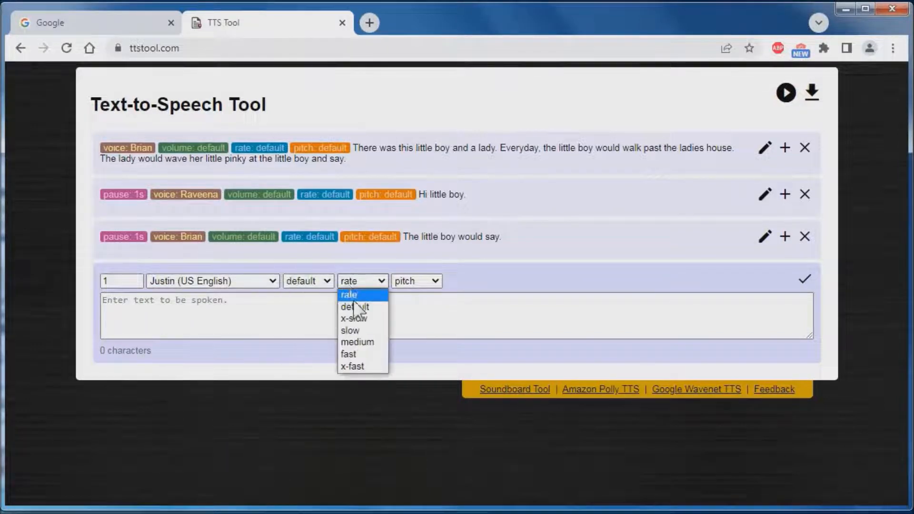
click(352, 306)
click(407, 283)
click(409, 306)
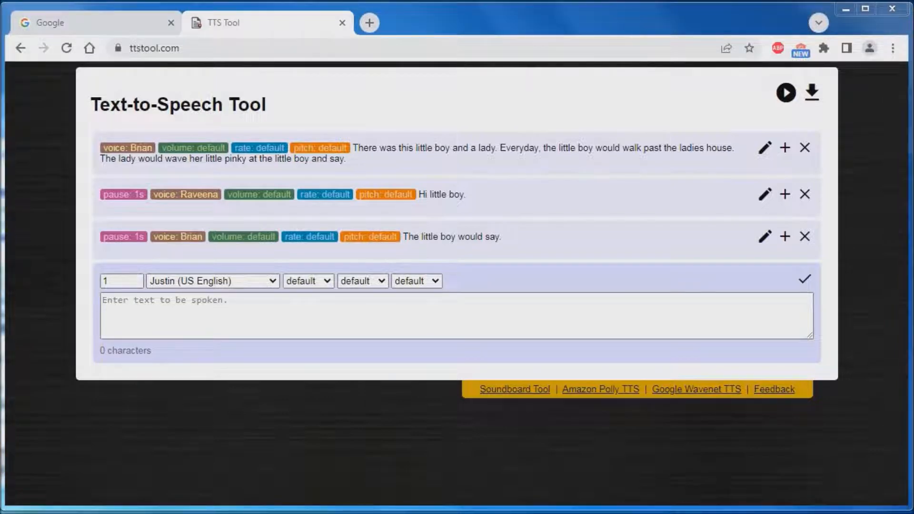
Step: Paste "Hi lady." as the fourth entry's spoken text and save the entry
right_click(189, 312)
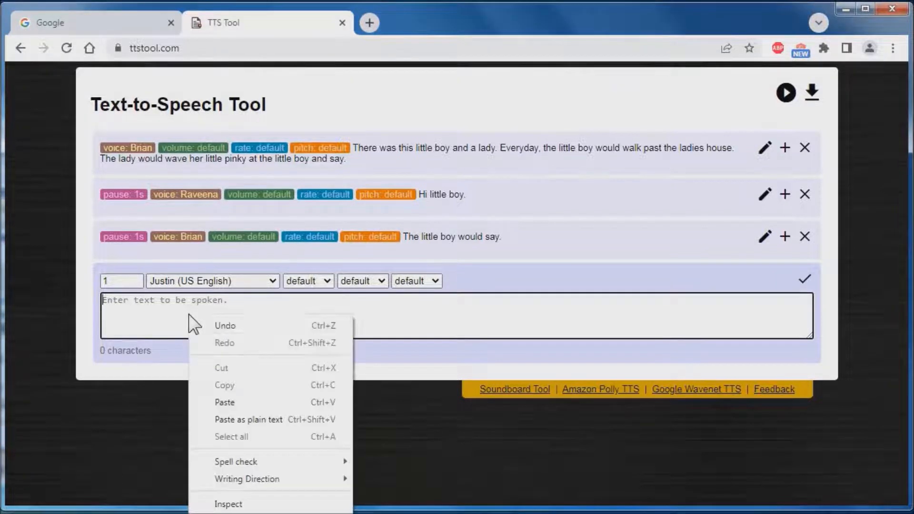
click(226, 402)
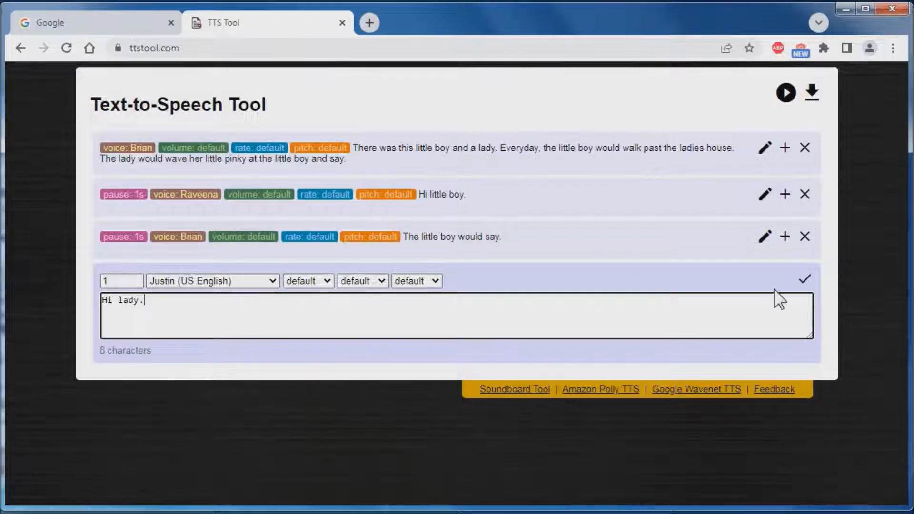
click(805, 281)
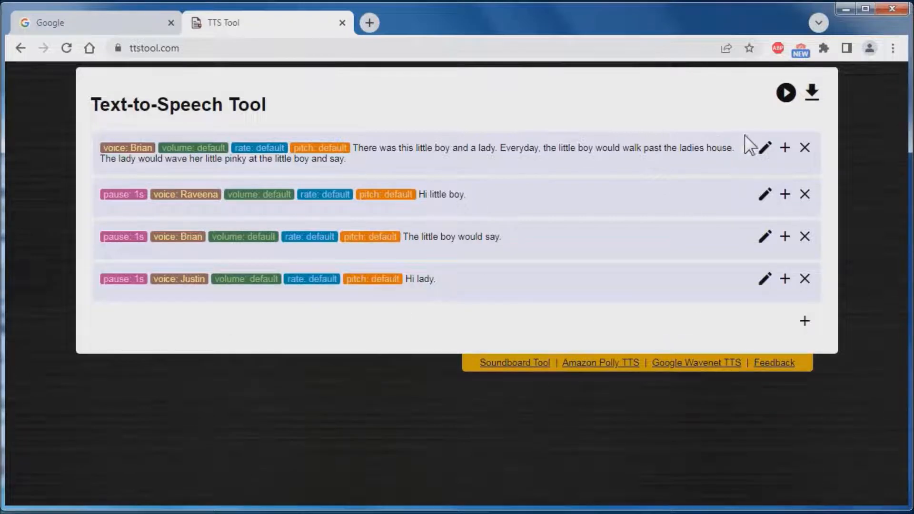
Step: Play all four speech entries and download the speech as narration.mp3
click(785, 93)
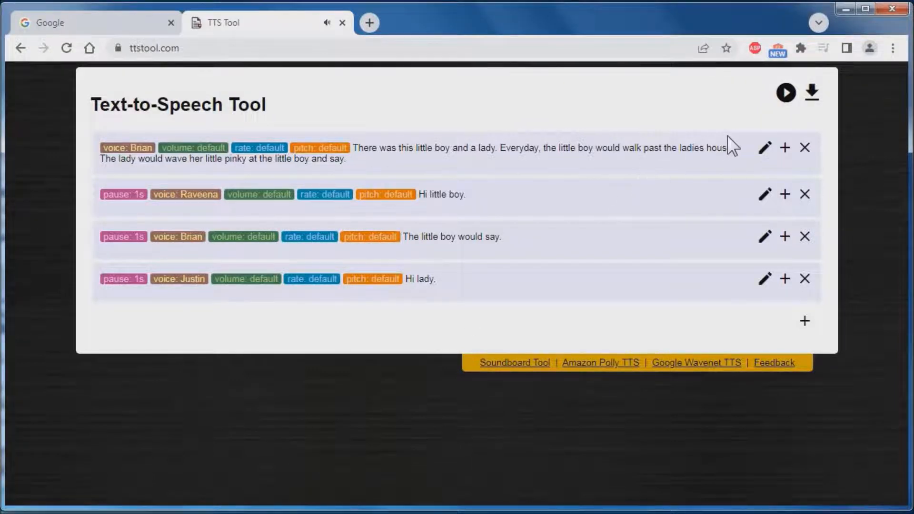
click(810, 96)
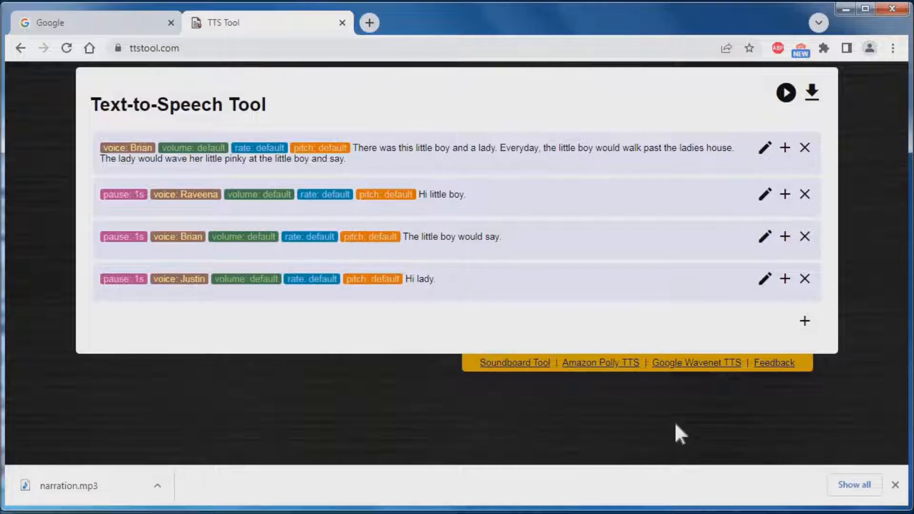
click(895, 485)
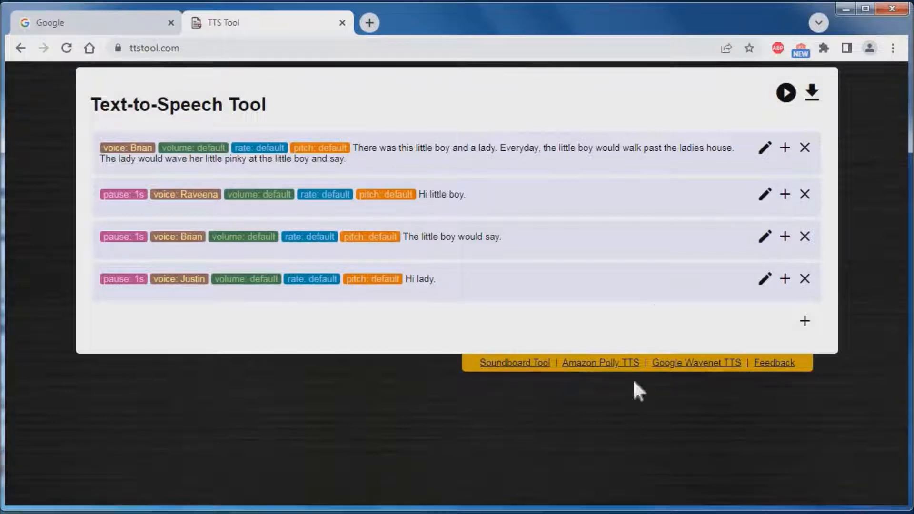
Step: Switch to Movie Maker, add narration_2.mp3 from the Pinky folder at the start of the storyboard and play the movie
click(845, 7)
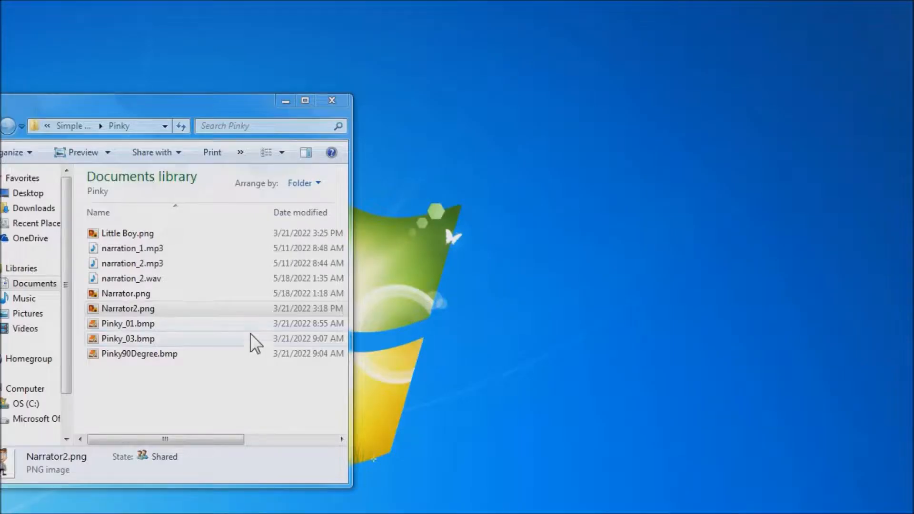
click(120, 269)
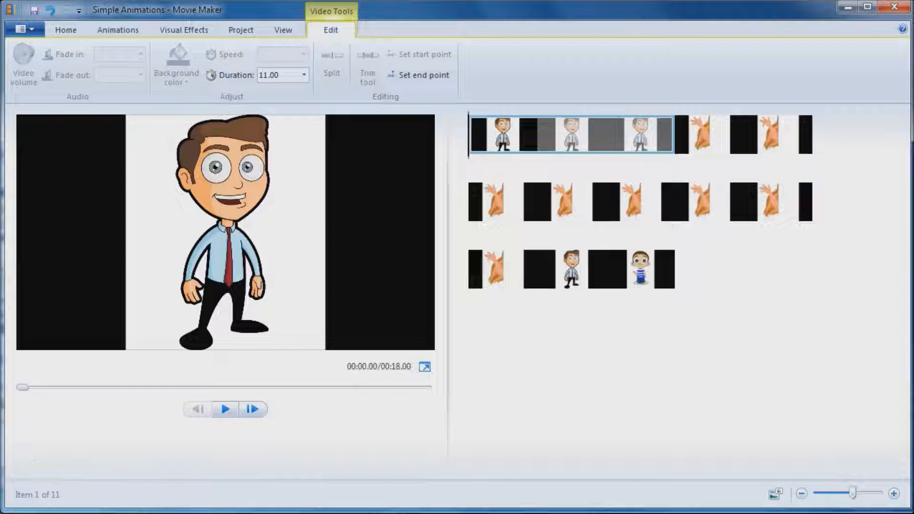
click(42, 512)
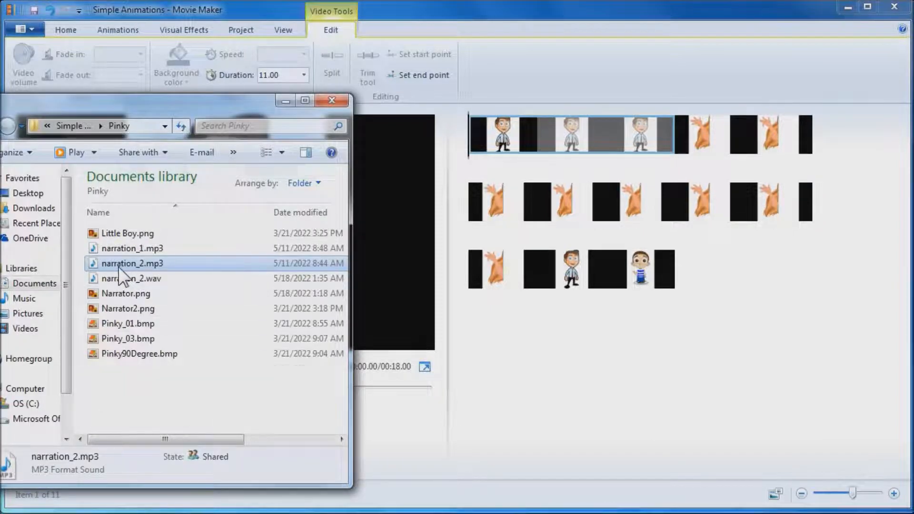
drag(119, 268, 471, 163)
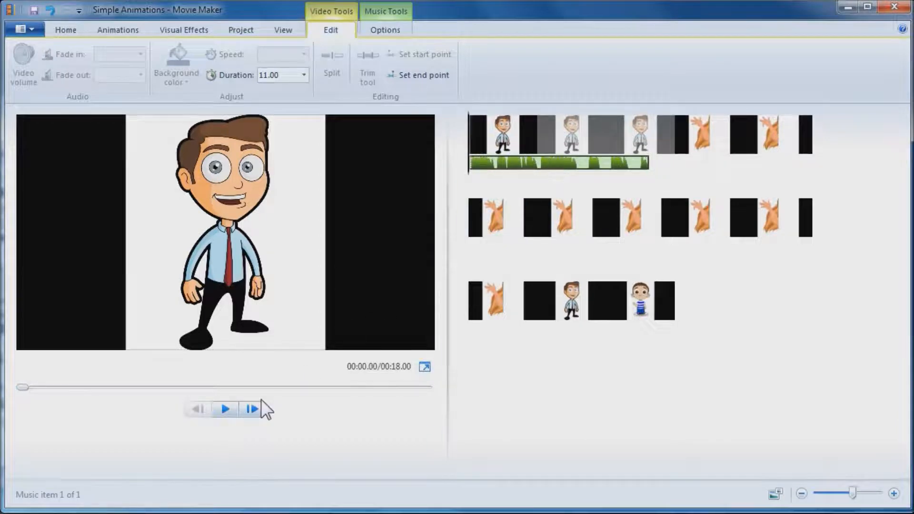
click(226, 409)
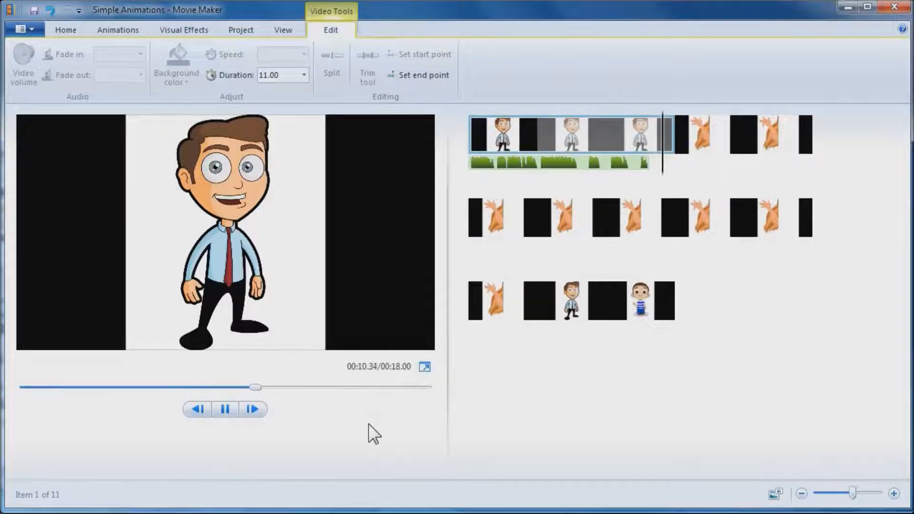
Step: Remove the narration_2.mp3 audio track from the storyboard
click(519, 163)
right_click(518, 163)
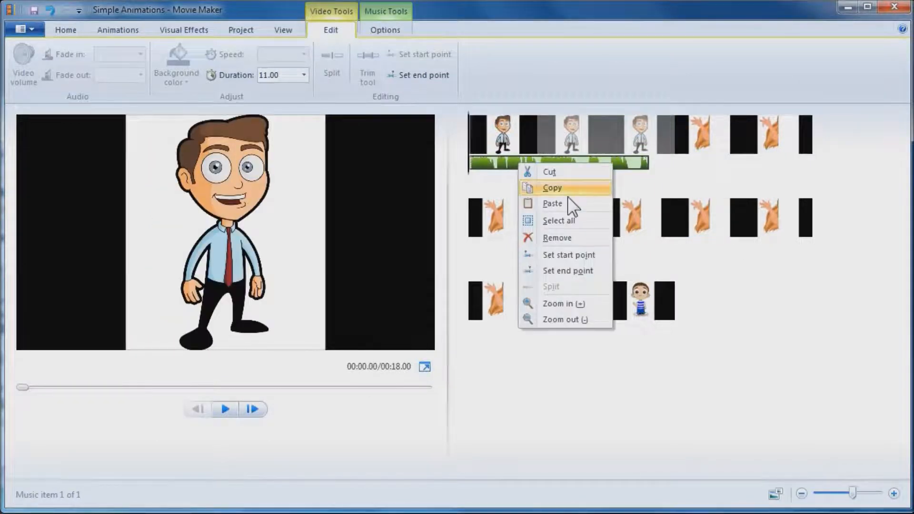
click(557, 236)
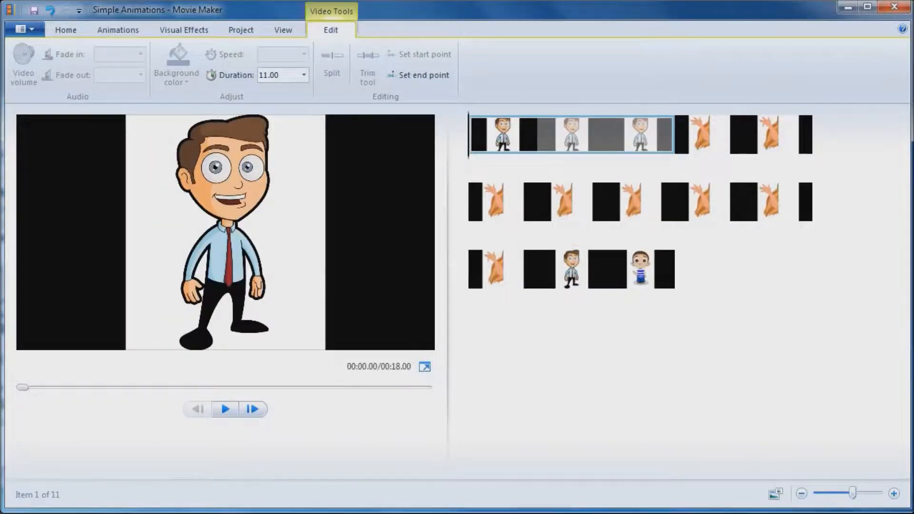
Step: Add narration_2.wav from the Pinky folder at the start of the storyboard and play the movie
key(alt+Tab)
click(119, 278)
drag(118, 276, 473, 152)
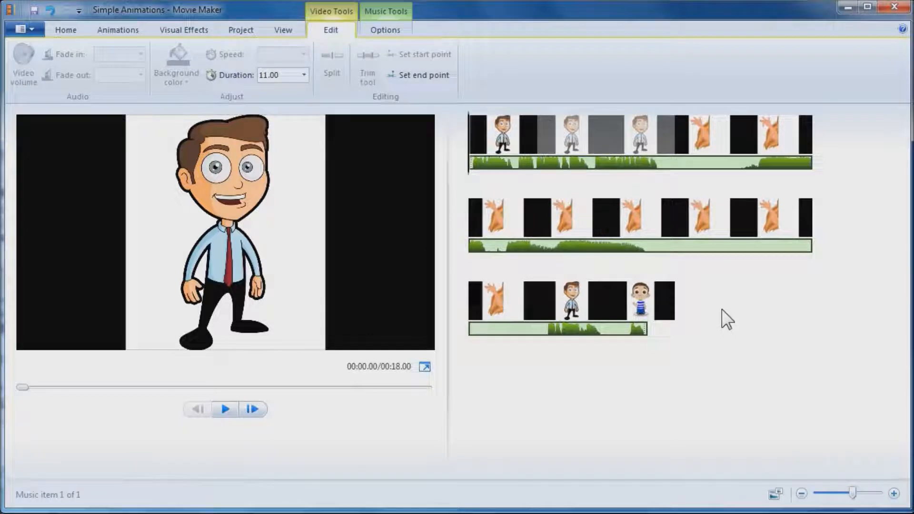
click(218, 415)
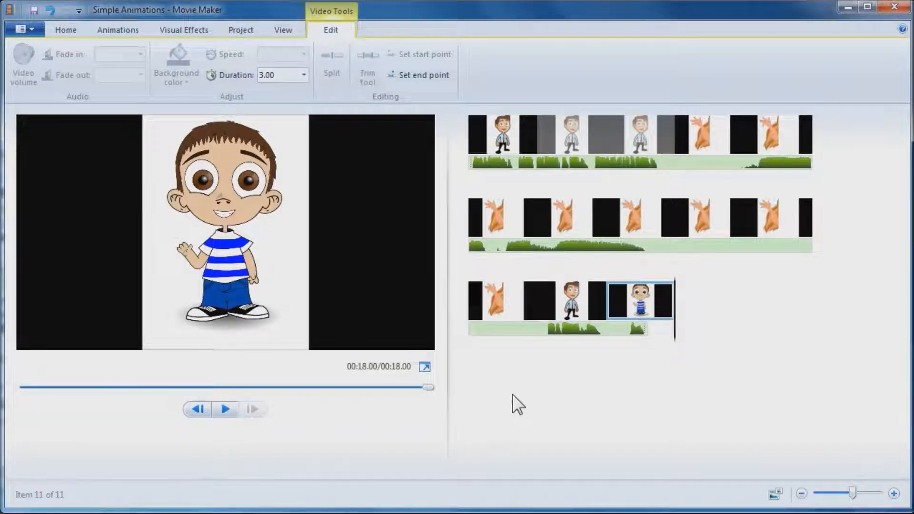
Step: Remove the narration_2.wav audio track from the storyboard
click(524, 145)
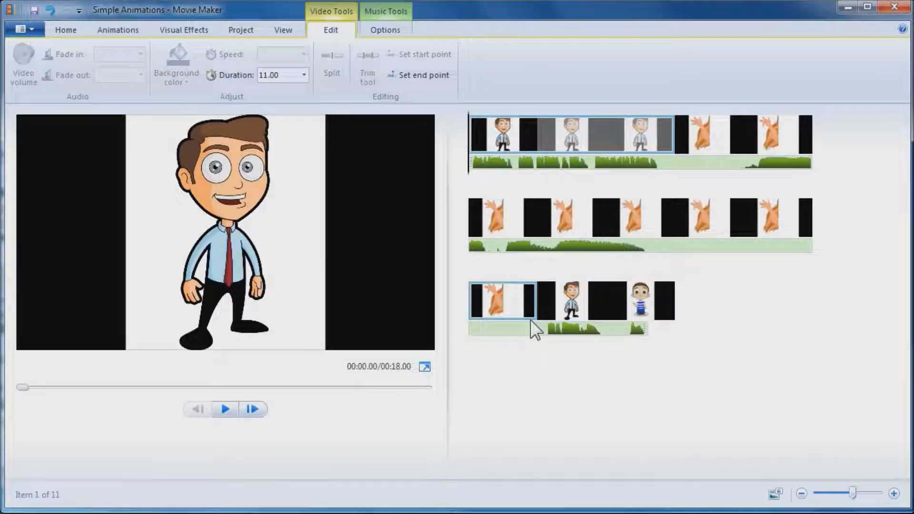
right_click(508, 332)
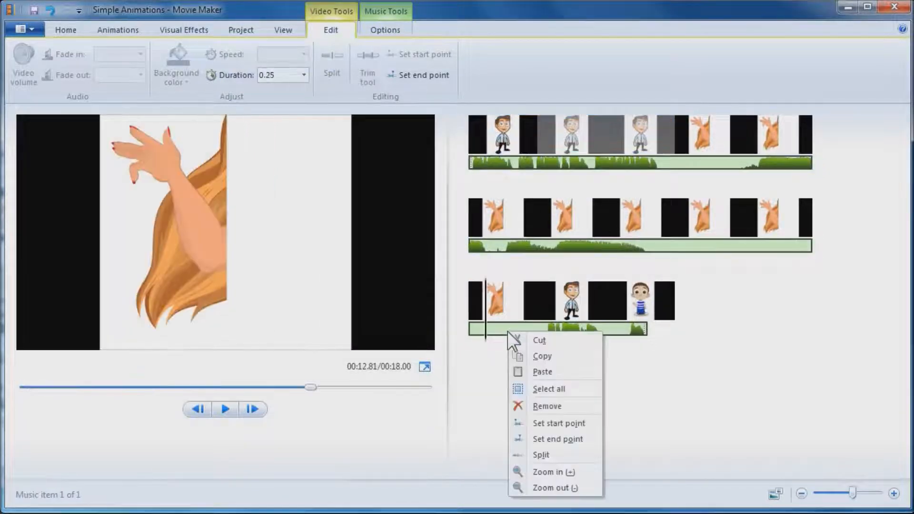
click(540, 406)
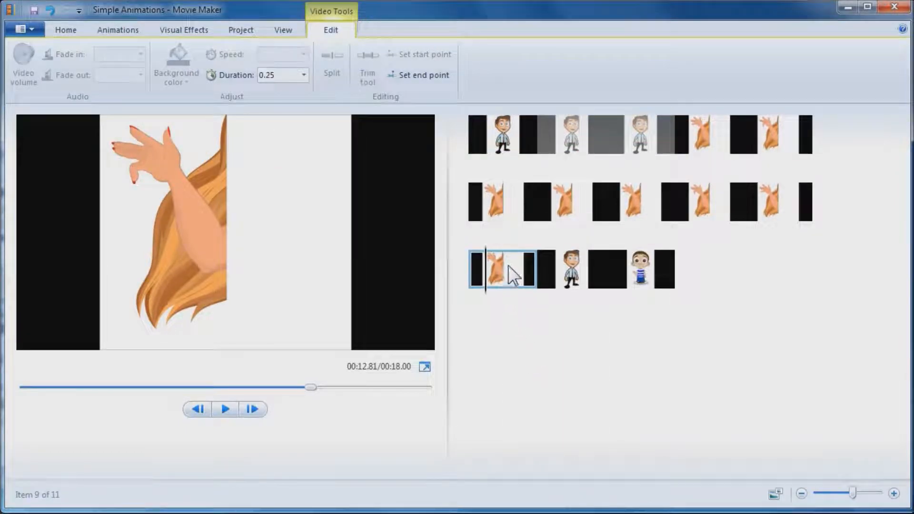
Step: Delete all narrator, pinky and little boy clips from the storyboard, starting with the first narrator clip
click(493, 145)
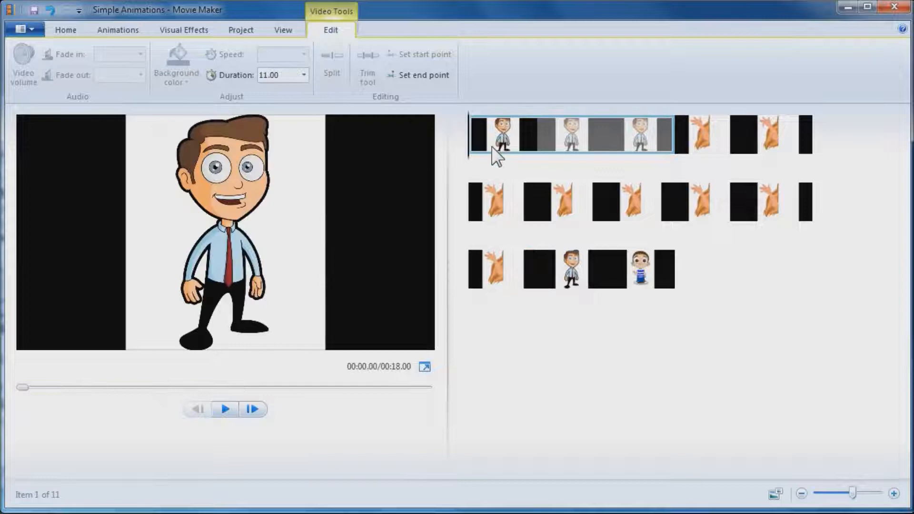
key(Delete)
key(Delete)
key(Delete)
key(Delete)
key(Delete)
key(Delete)
key(Delete)
key(Delete)
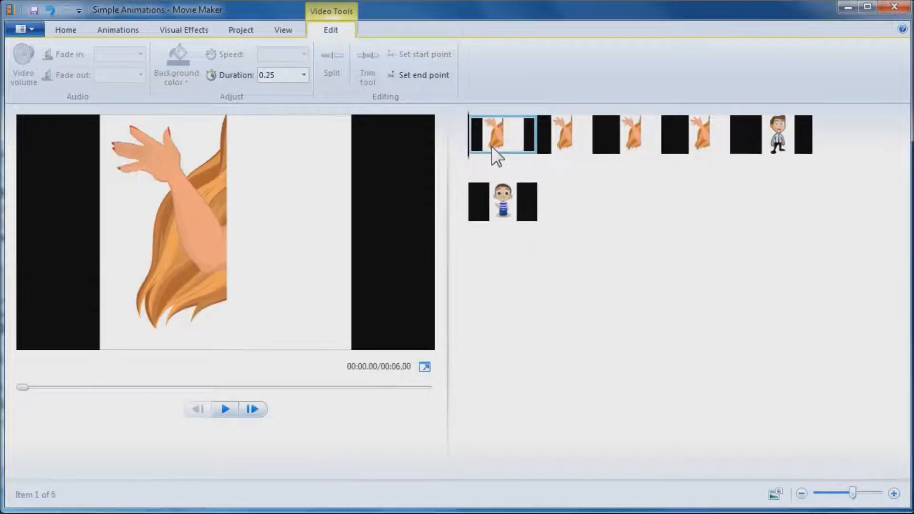
key(Delete)
key(Delete)
key(Delete)
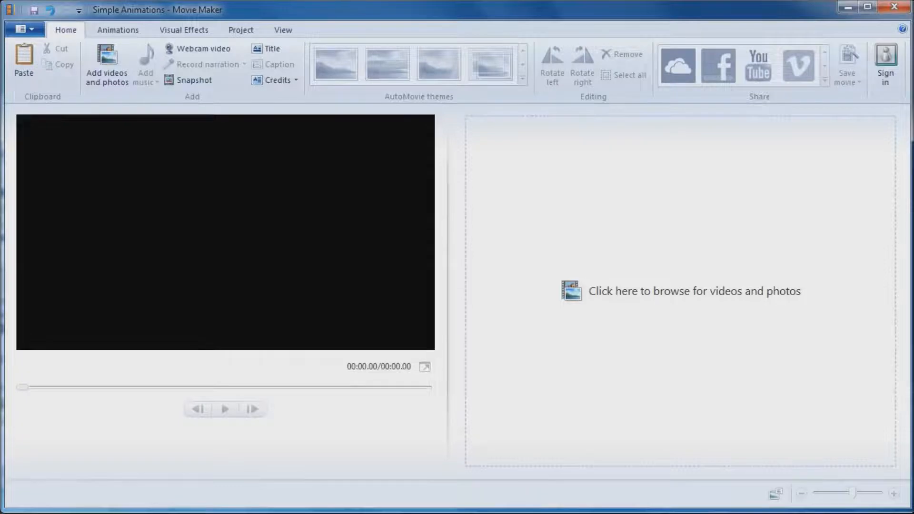
Step: Add the images Face.png to Face8.png from the Face folder to the empty storyboard
key(alt+Tab)
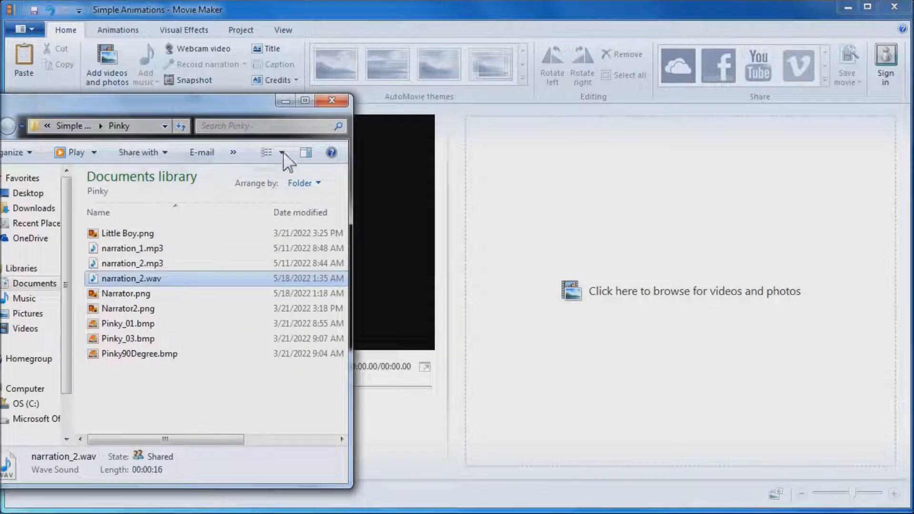
drag(350, 194, 390, 195)
click(106, 126)
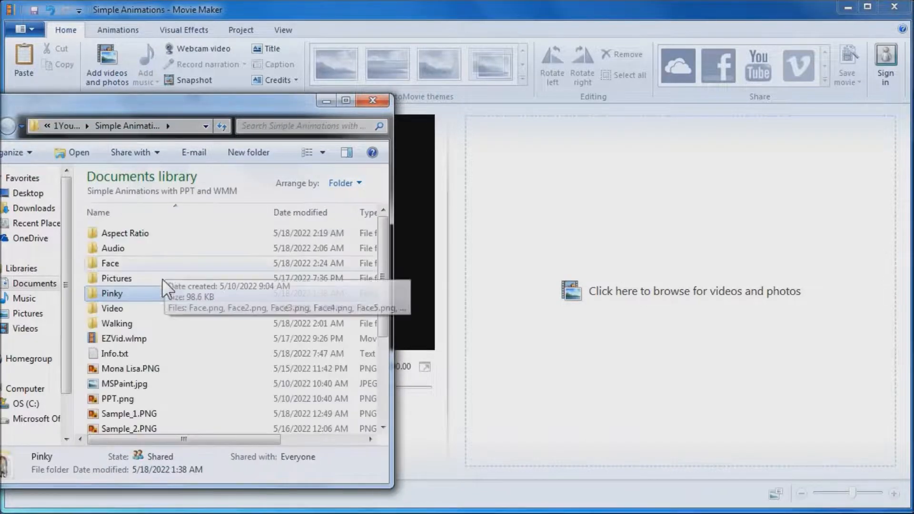
double_click(139, 261)
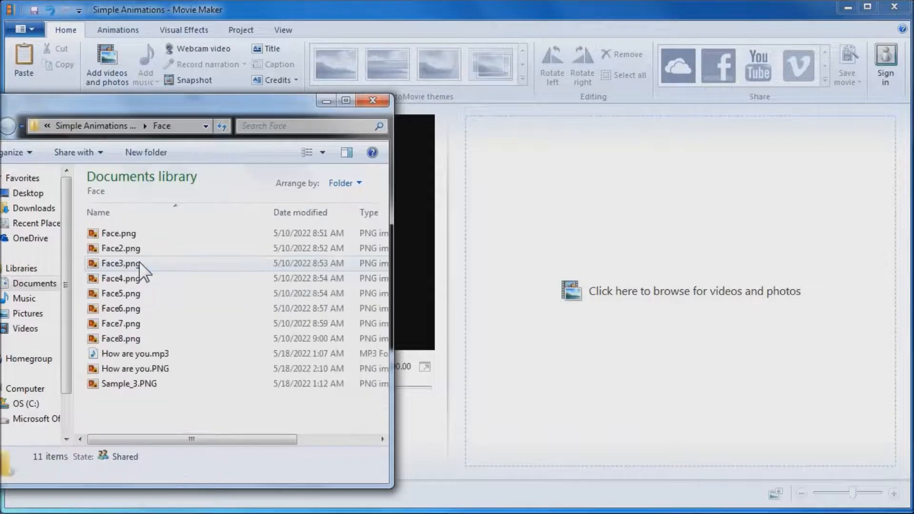
drag(158, 344, 483, 225)
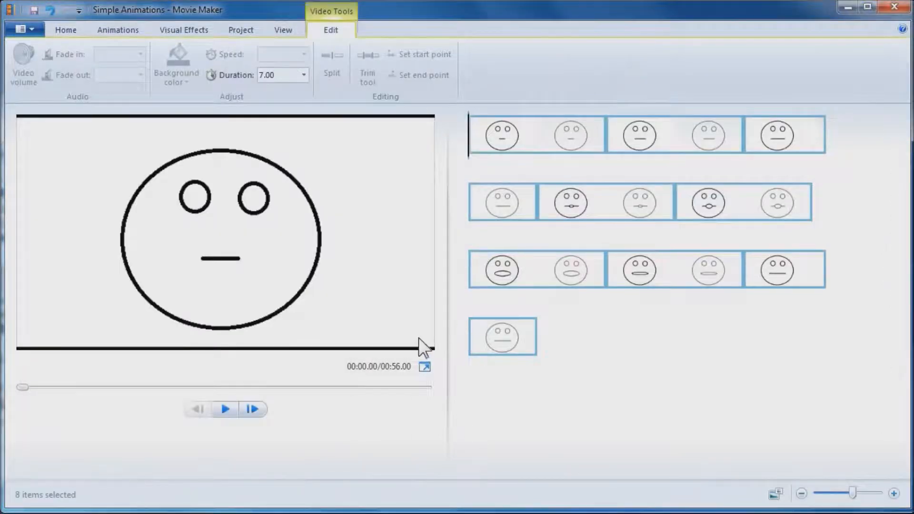
Step: Open the reference image Sample_3.PNG from the Face folder and place its viewer clear of the storyboard clips
key(alt+Tab)
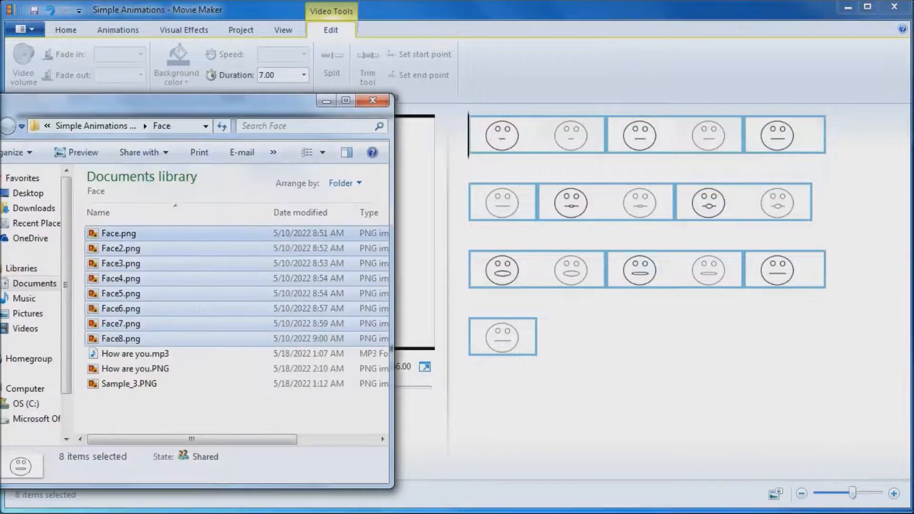
click(134, 387)
drag(491, 93, 197, 115)
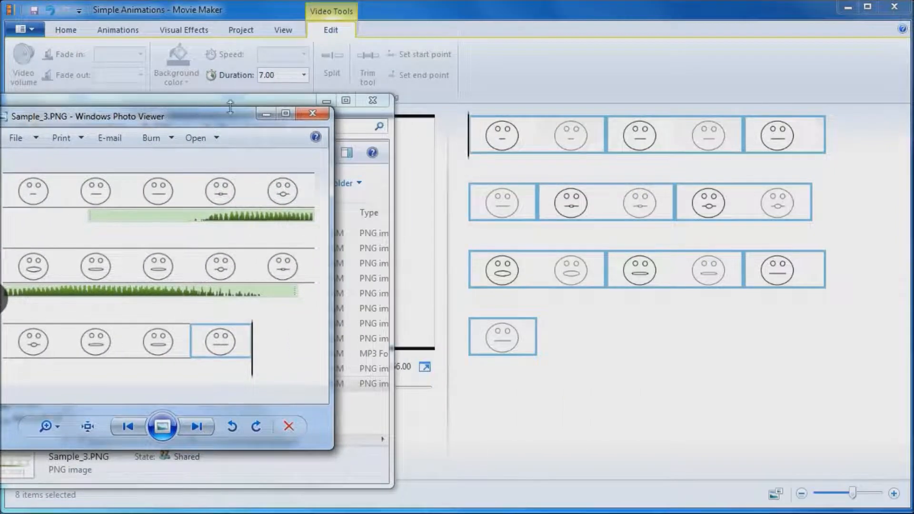
Step: Put the folder window away and set the duration of all eight face clips to 0.1 seconds
click(324, 101)
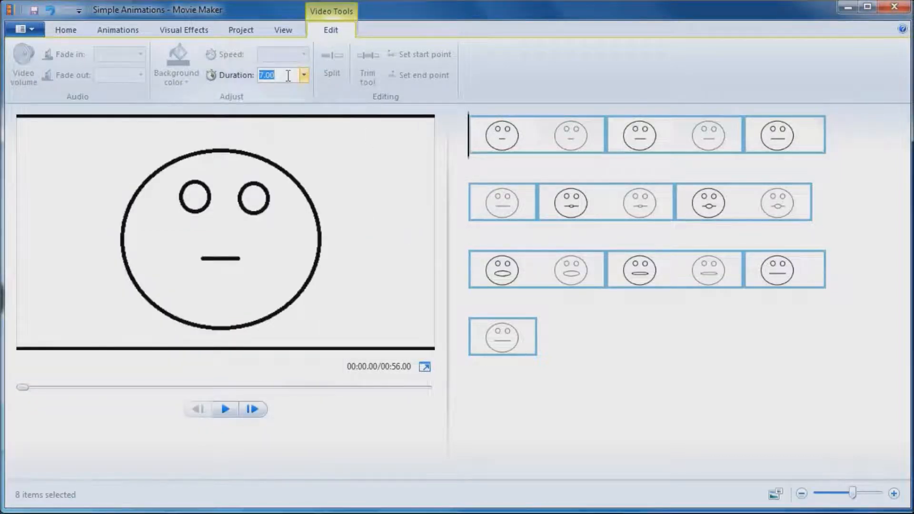
text(0.1)
key(Return)
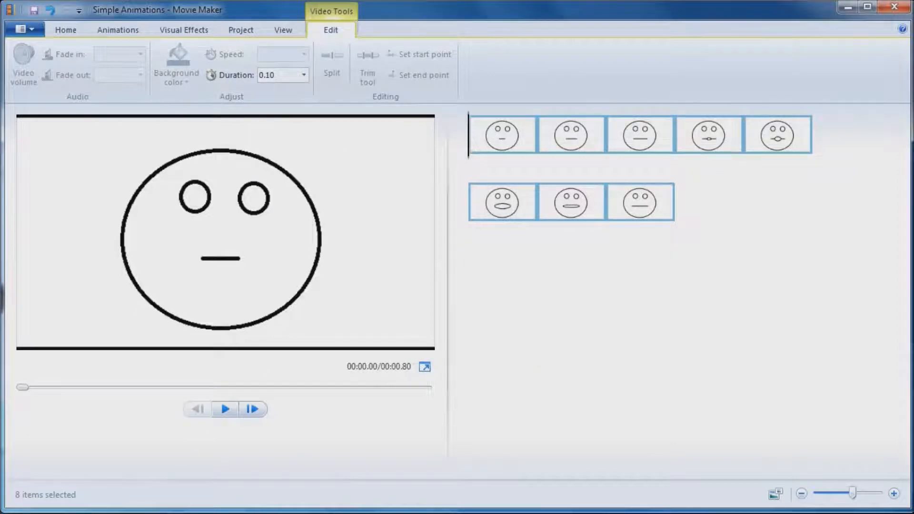
Step: Consult the Sample_3.PNG reference and duplicate the Face7.png clip directly after itself on the storyboard
key(alt+Tab)
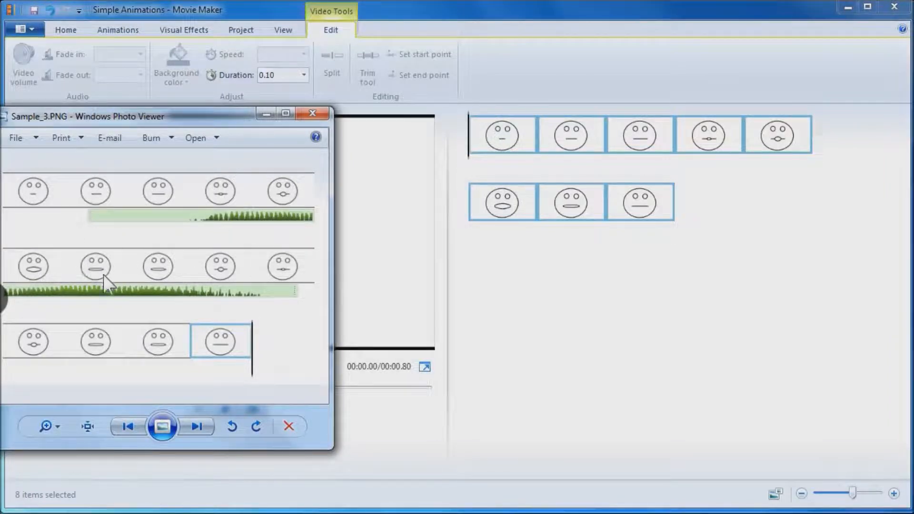
click(571, 205)
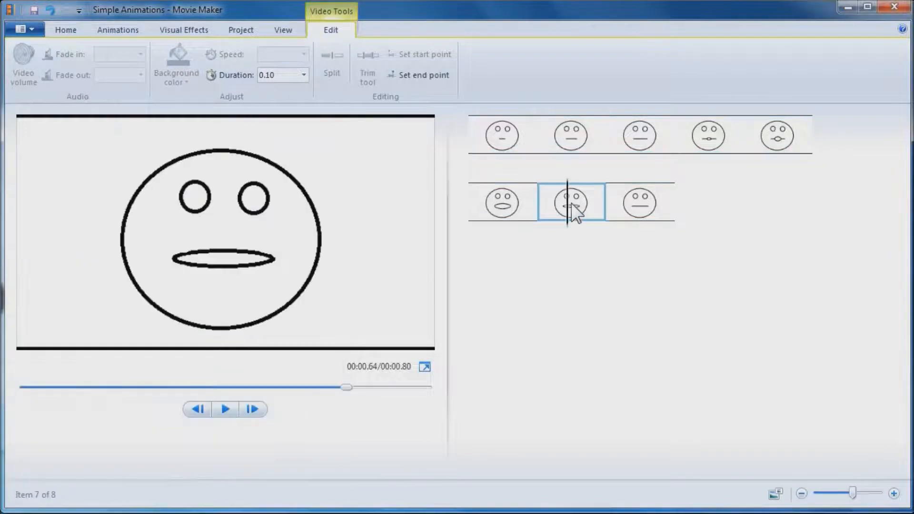
right_click(571, 202)
click(596, 228)
right_click(577, 213)
click(643, 256)
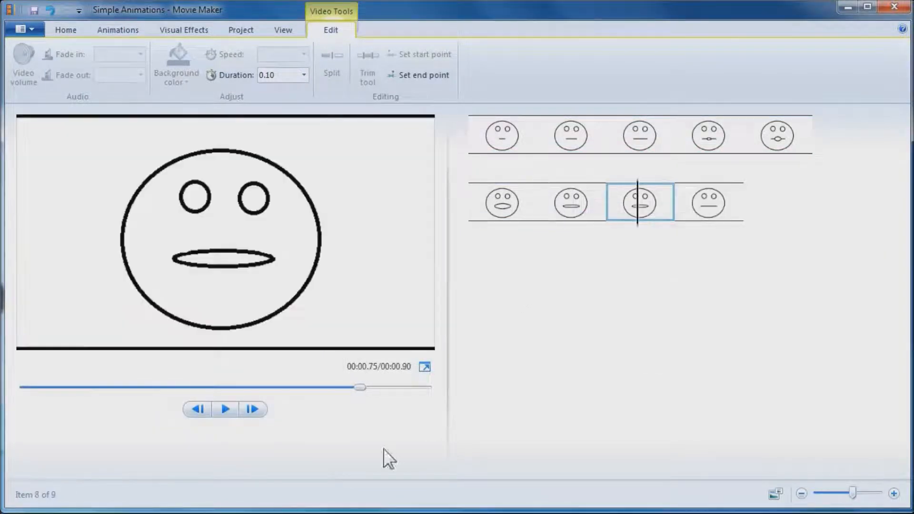
Step: Move the reference image aside and paste a copy of the Face5.png clip after the second Face7.png clip
key(alt+Tab)
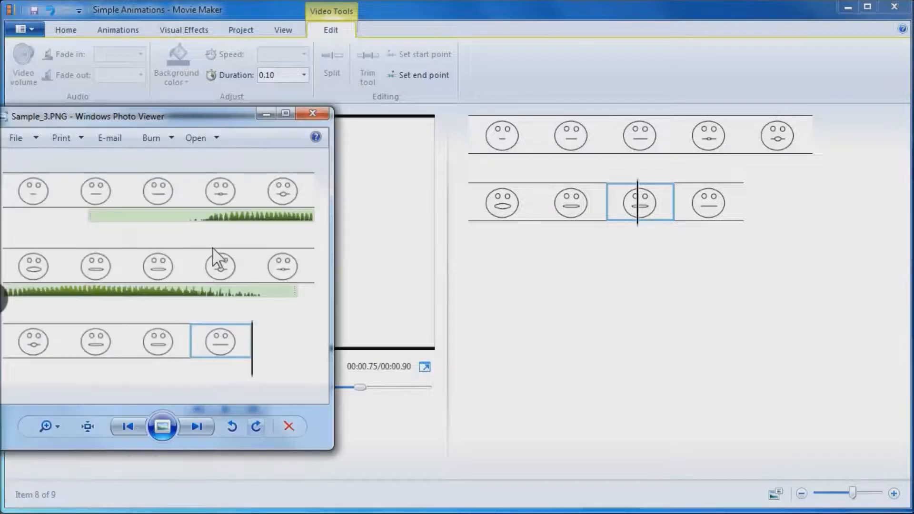
drag(219, 121, 0, 136)
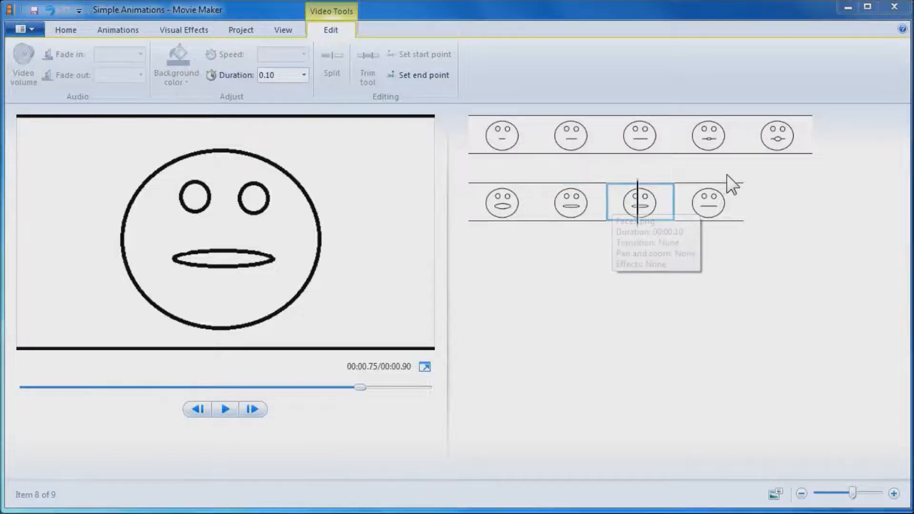
right_click(777, 134)
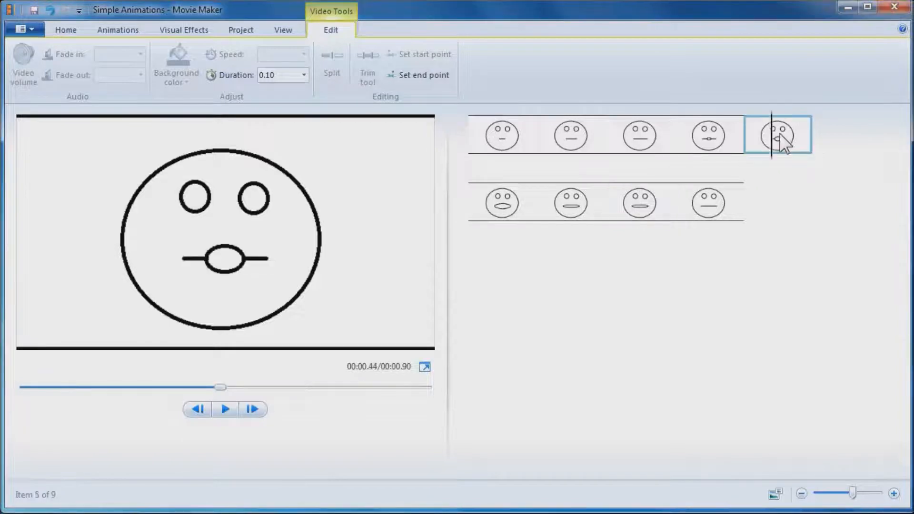
click(822, 164)
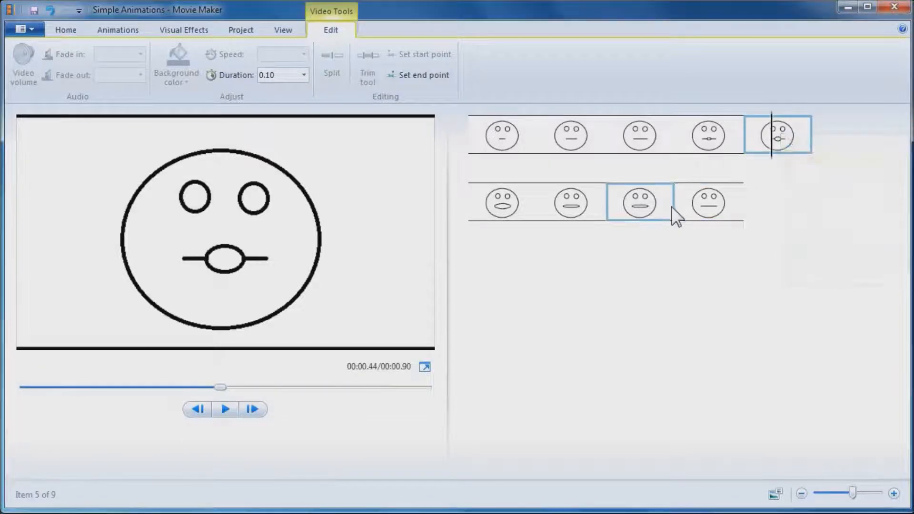
right_click(666, 202)
click(704, 243)
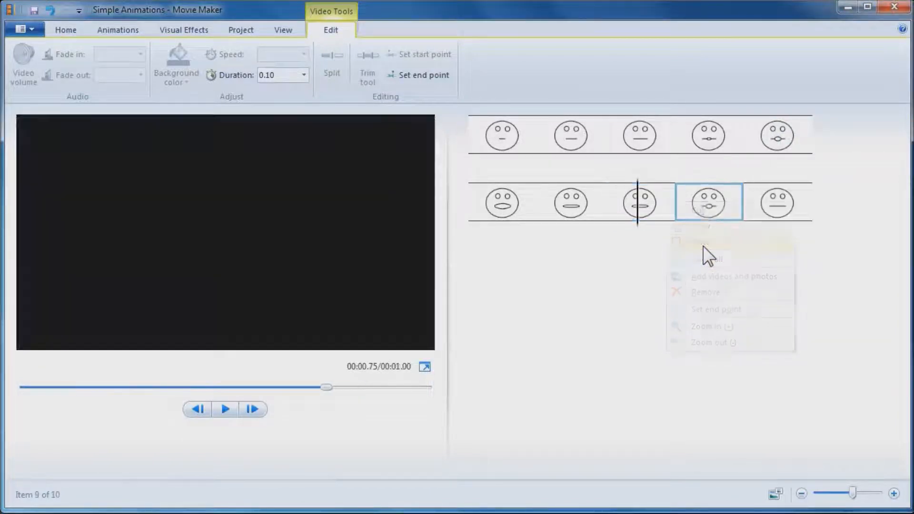
Step: Copy the Face4.png clip and paste it after the second Face5.png clip
right_click(712, 142)
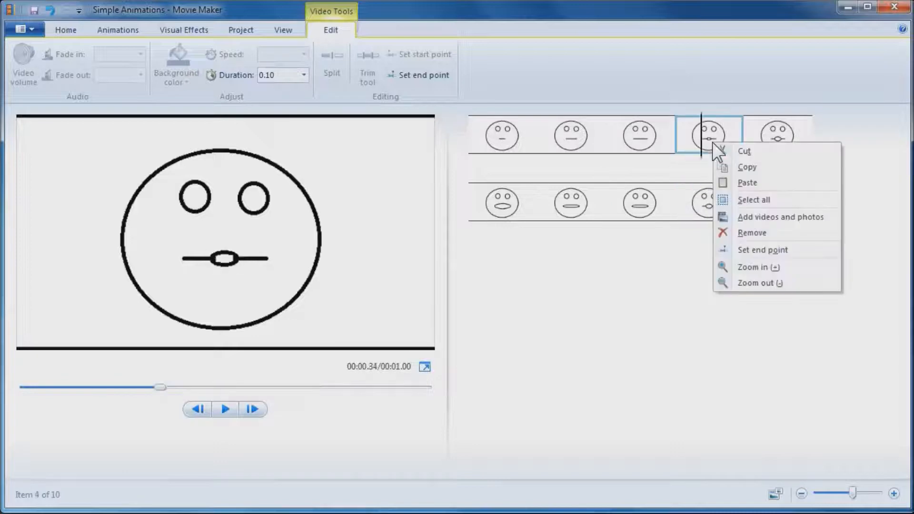
click(758, 171)
right_click(716, 204)
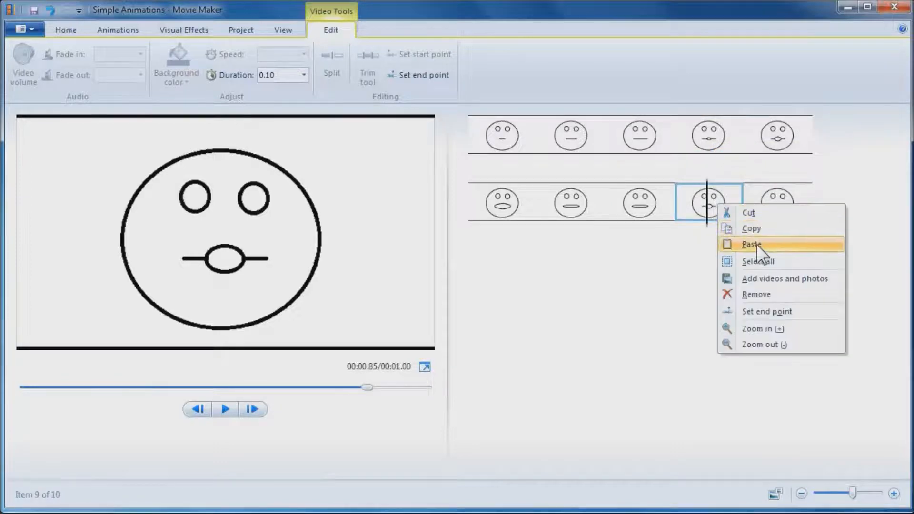
click(755, 242)
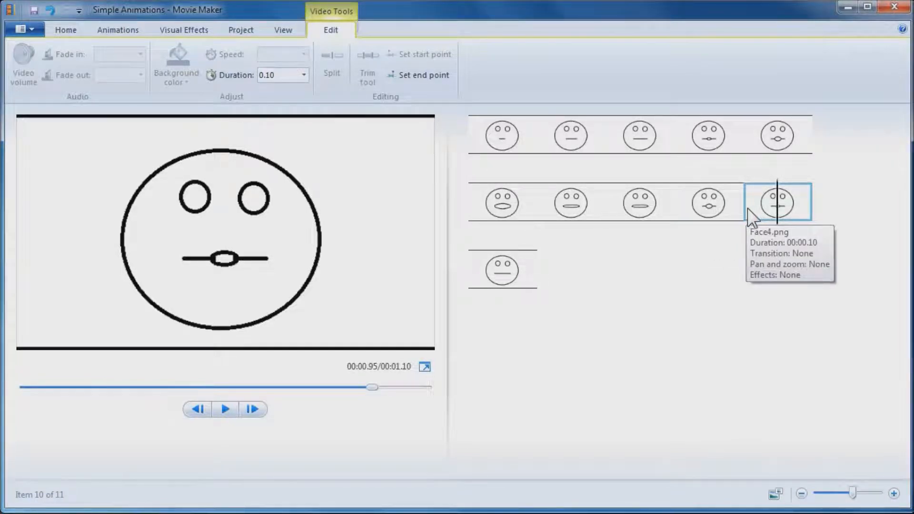
Step: Copy the second Face5.png clip and paste it after the second Face4.png clip
click(713, 207)
right_click(713, 208)
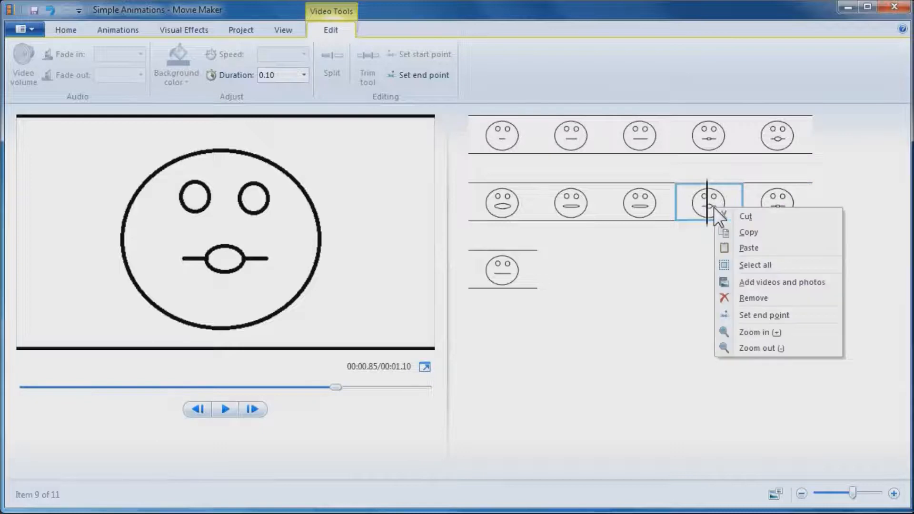
click(764, 235)
click(784, 213)
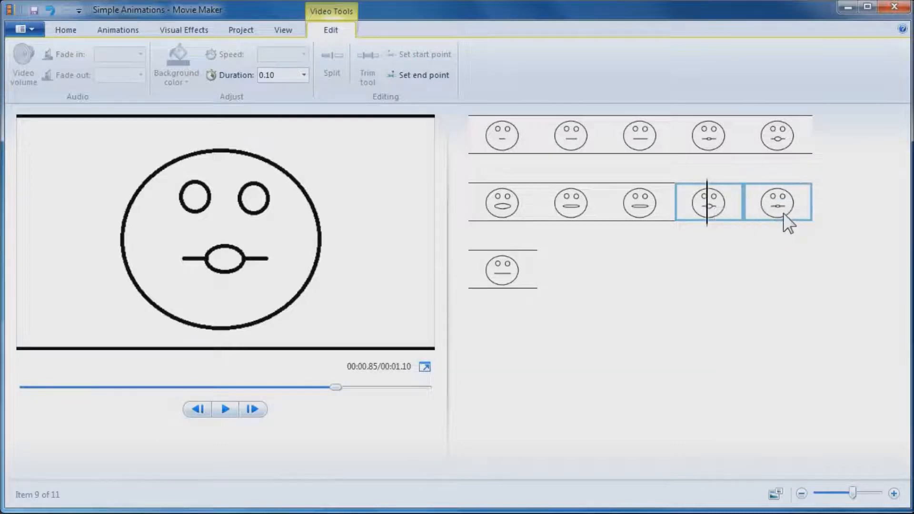
right_click(784, 213)
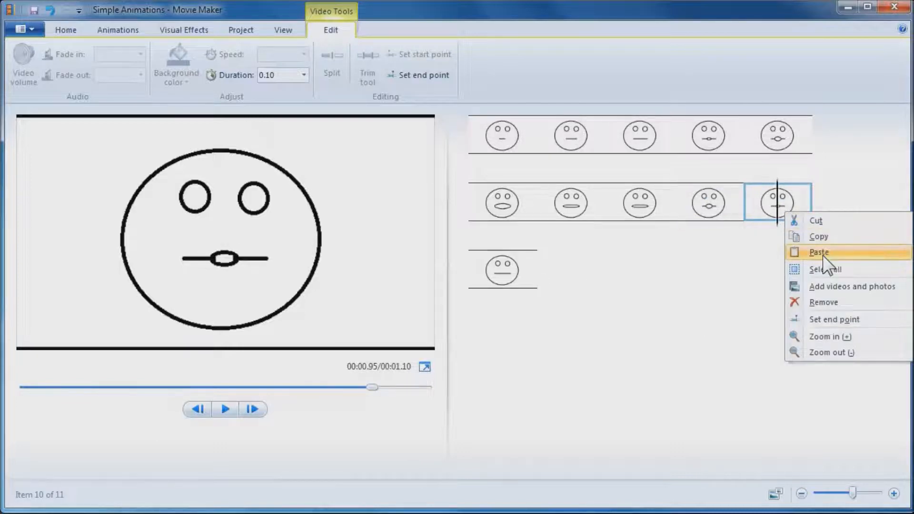
click(829, 255)
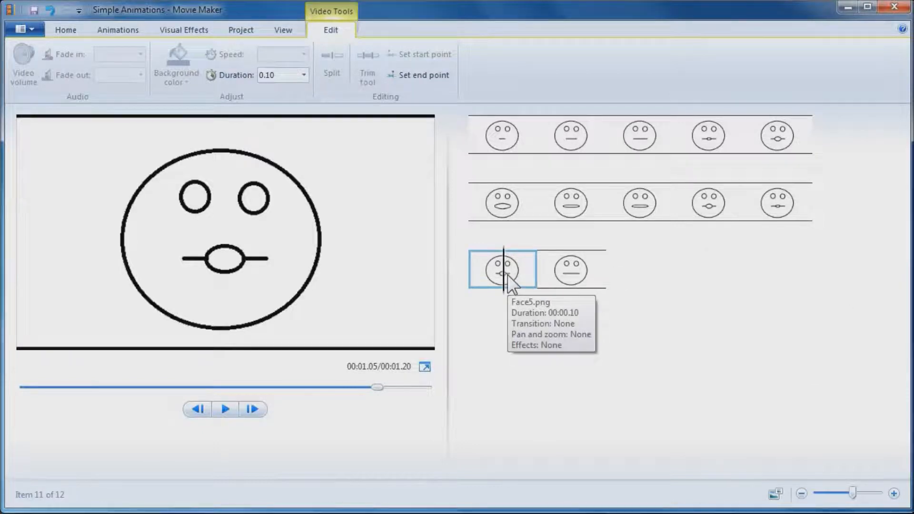
Step: Copy the two adjacent Face7.png clips together and paste them after the last Face5.png clip, before the closing face
click(593, 210)
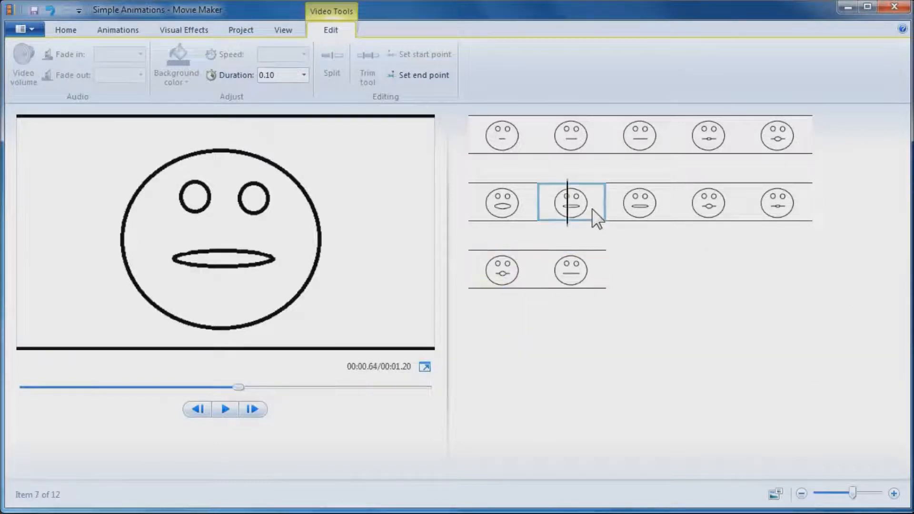
ctrl+click(652, 211)
right_click(624, 206)
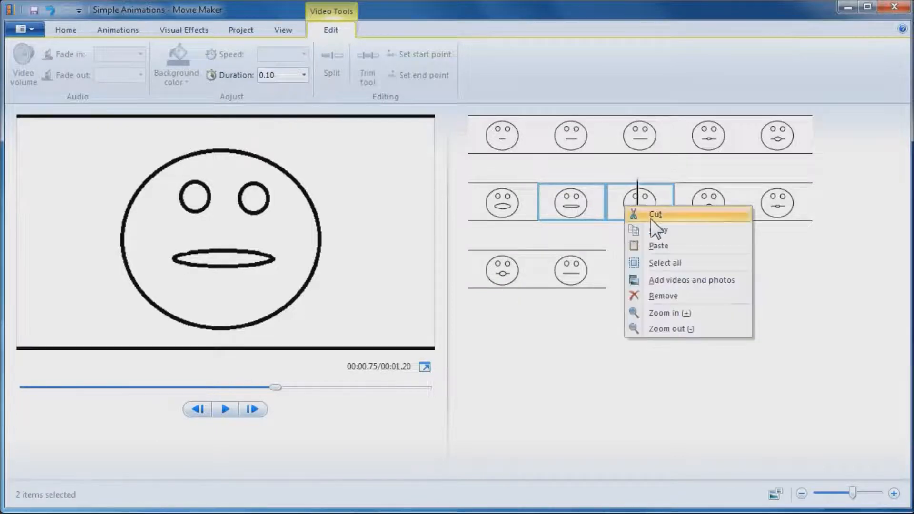
click(629, 232)
click(555, 275)
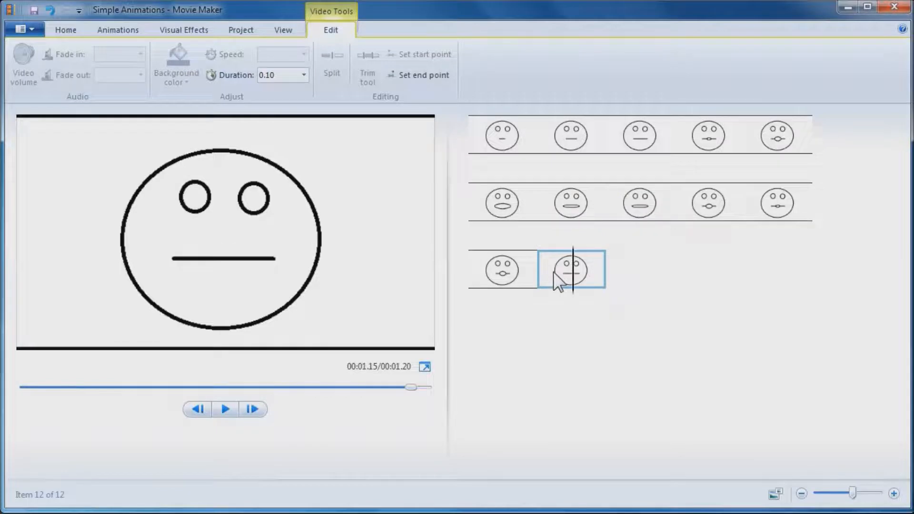
click(508, 270)
right_click(509, 268)
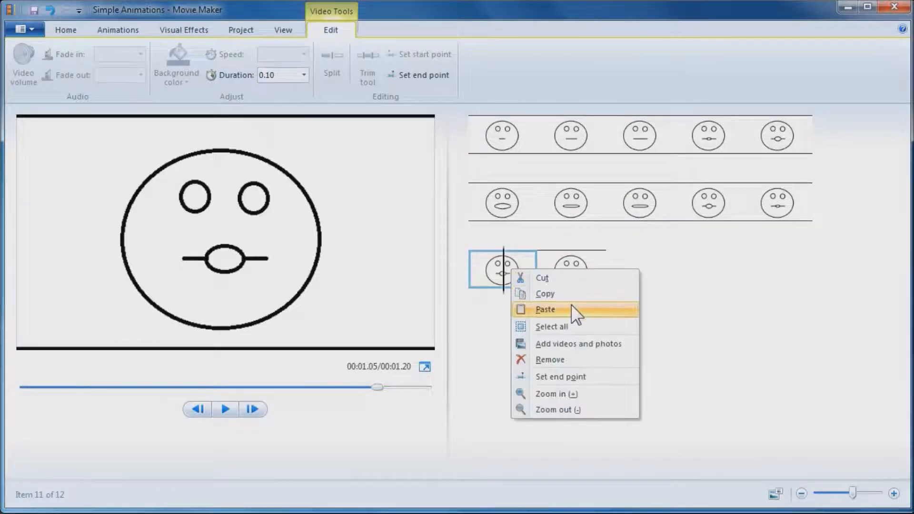
click(571, 308)
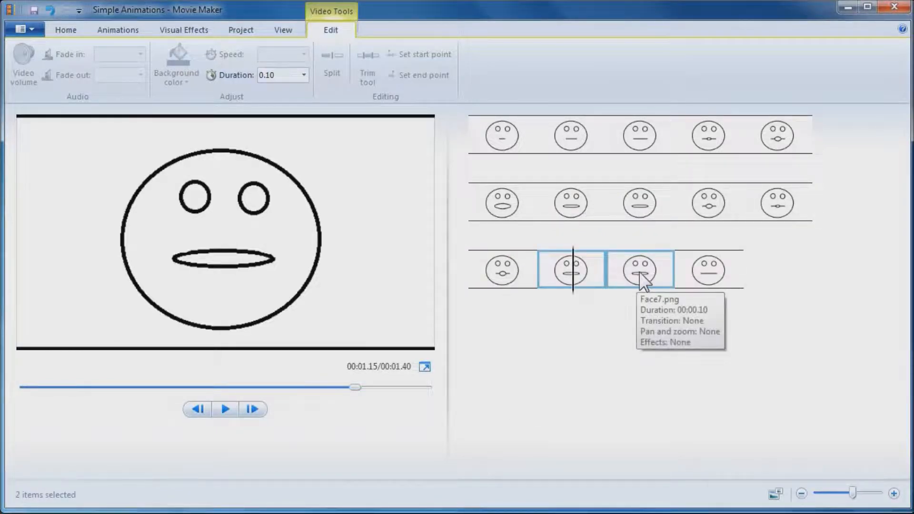
click(694, 267)
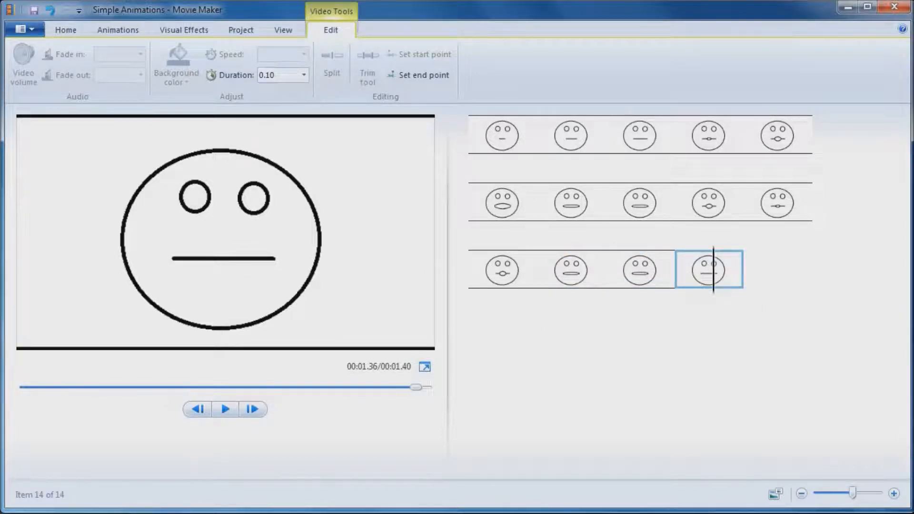
Step: Add How are you.mp3 from the Face folder beneath the second face clip and shift the track slightly earlier
key(alt+Tab)
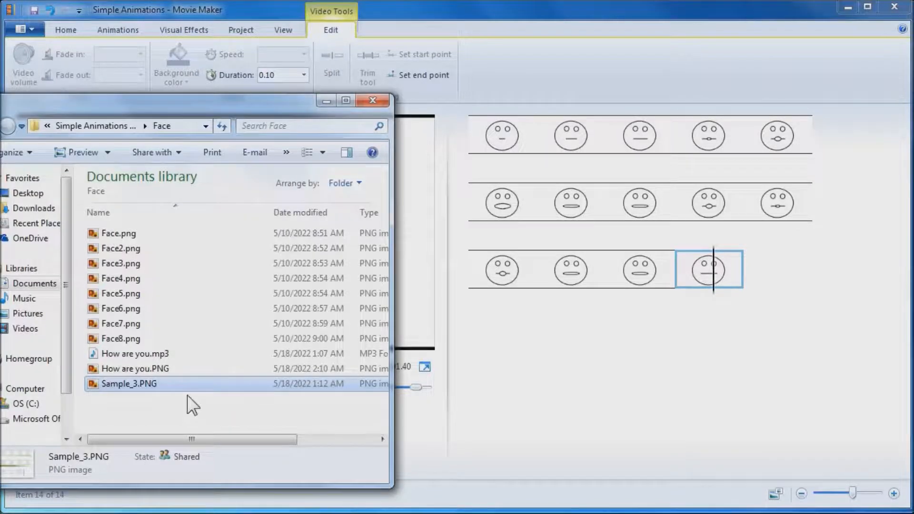
click(114, 358)
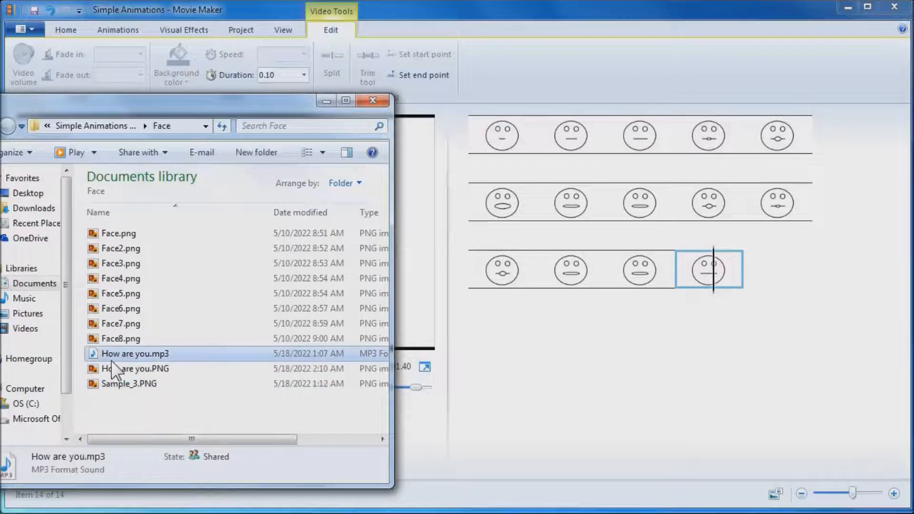
drag(110, 355, 573, 162)
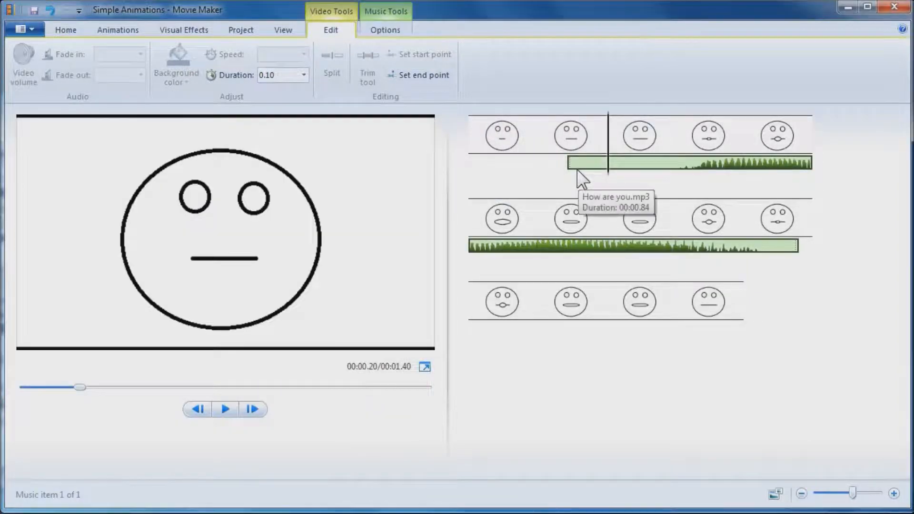
drag(572, 164, 565, 168)
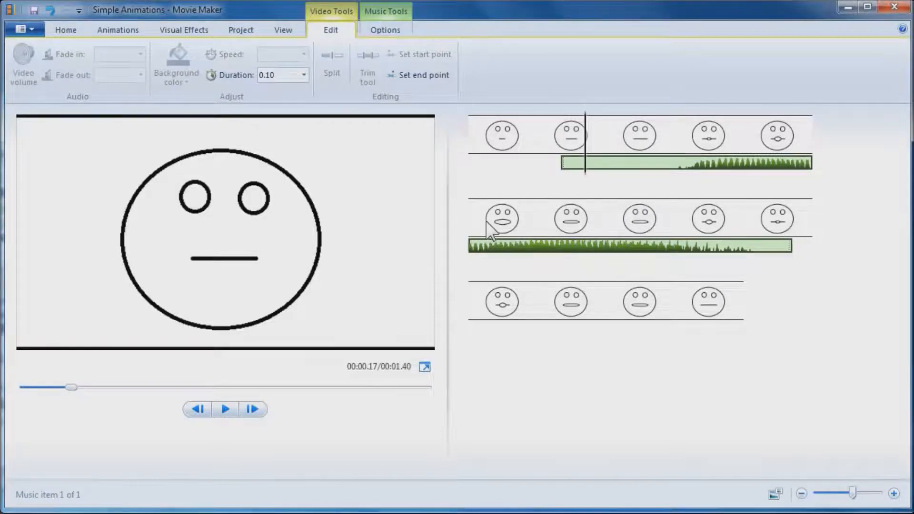
Step: Play the talking-face animation from the beginning of the storyboard
click(471, 164)
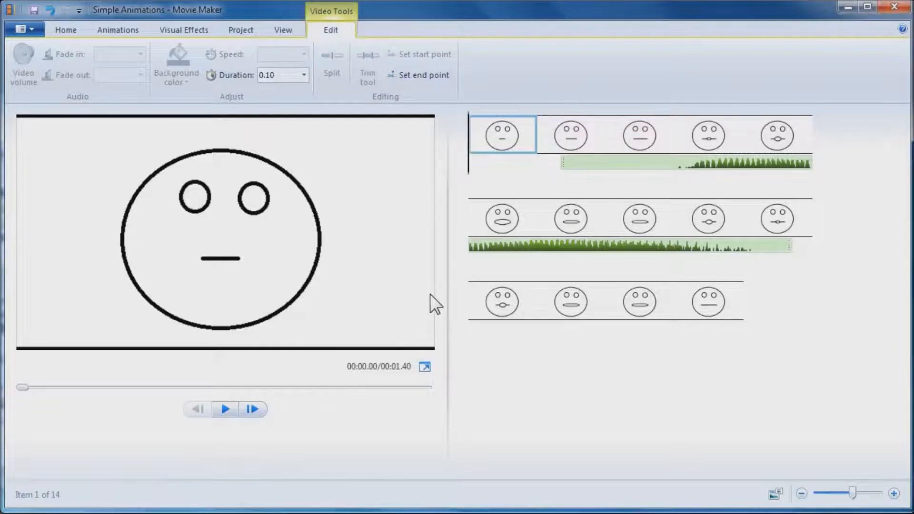
click(226, 409)
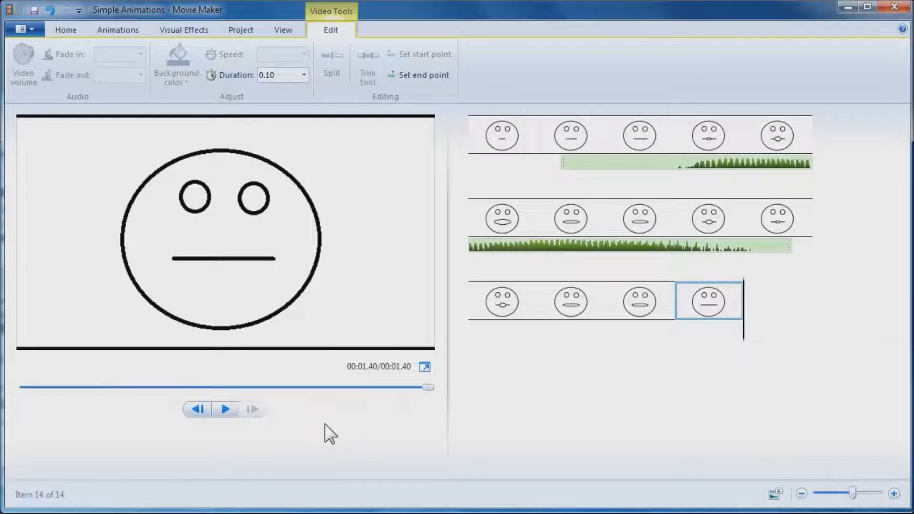
Step: Remove the How are you.mp3 audio track from the storyboard
click(596, 164)
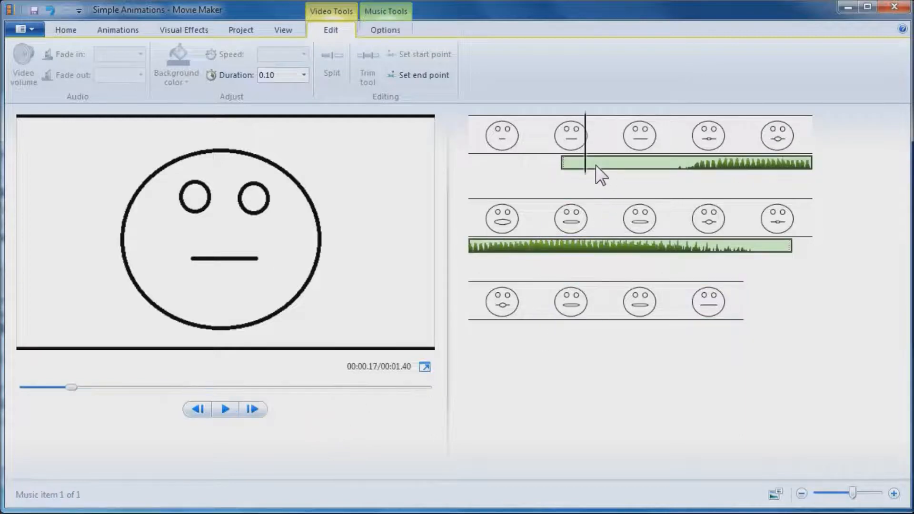
right_click(590, 165)
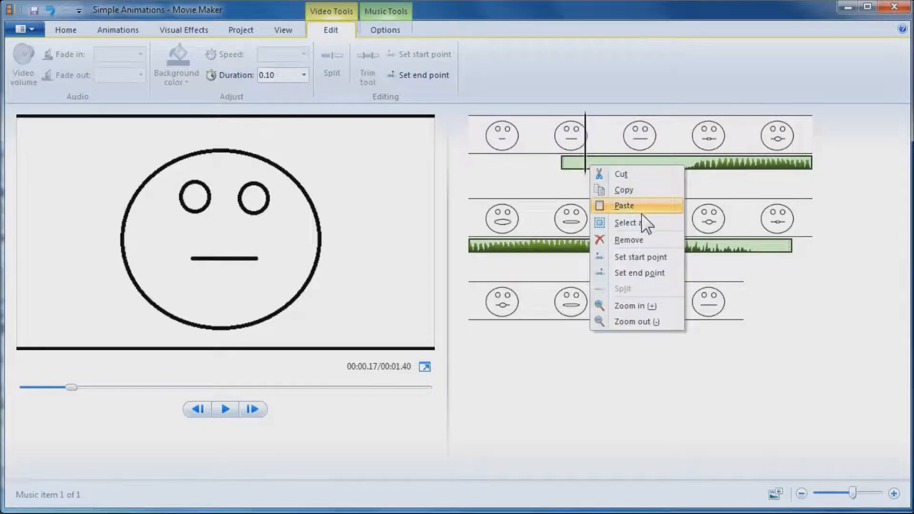
click(619, 239)
Step: Delete all fourteen face clips from the storyboard, starting with the first one
click(492, 153)
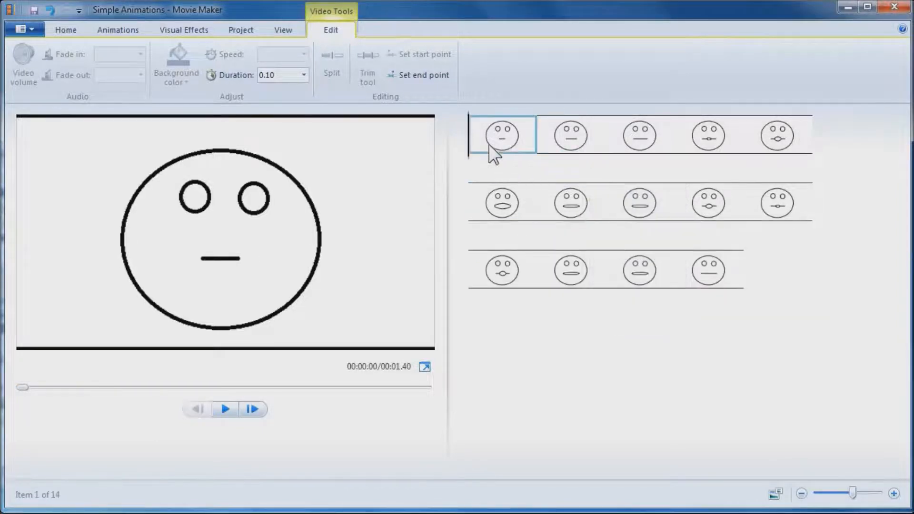
key(Delete)
key(Delete)
key(Delete)
key(Delete)
key(Delete)
key(Delete)
key(Delete)
key(Delete)
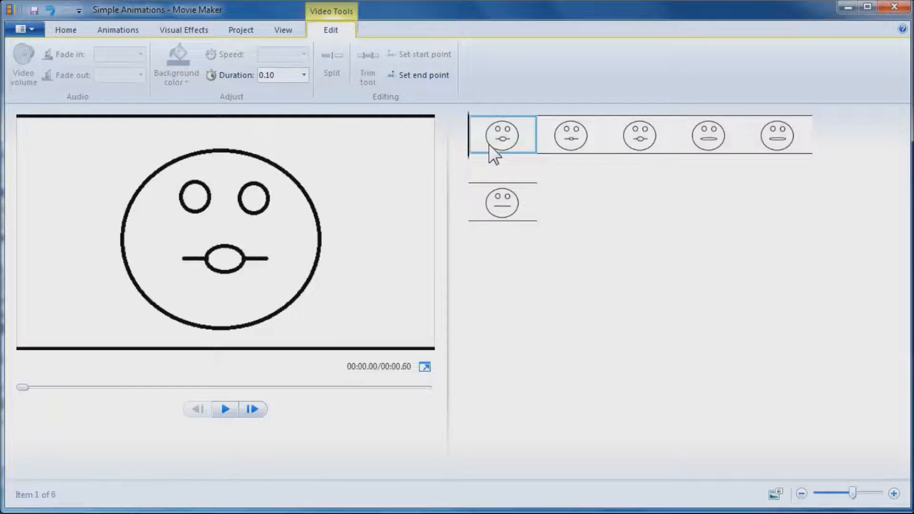
key(Delete)
key(Delete)
key(Delete)
key(Delete)
key(Delete)
key(Delete)
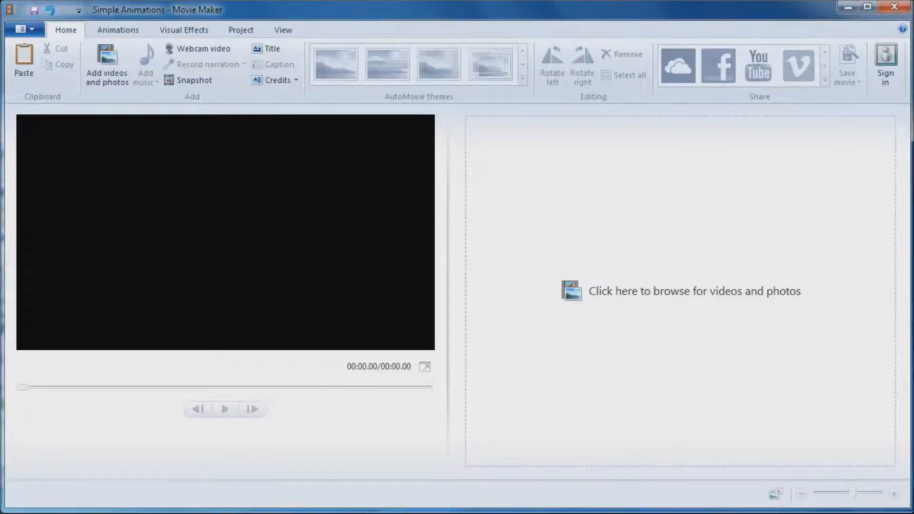
Step: Add the images Walking.png through Walking7.png from the Walking folder to the empty storyboard
key(alt+Tab)
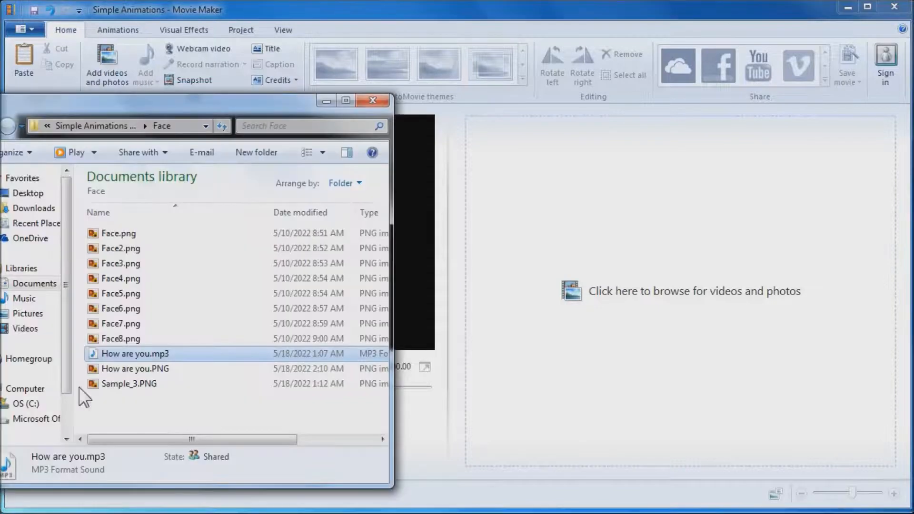
click(93, 128)
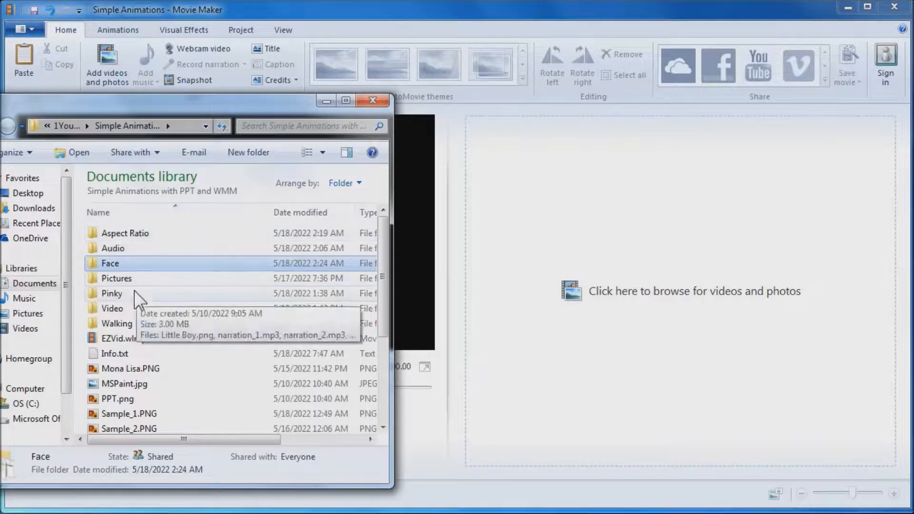
double_click(132, 324)
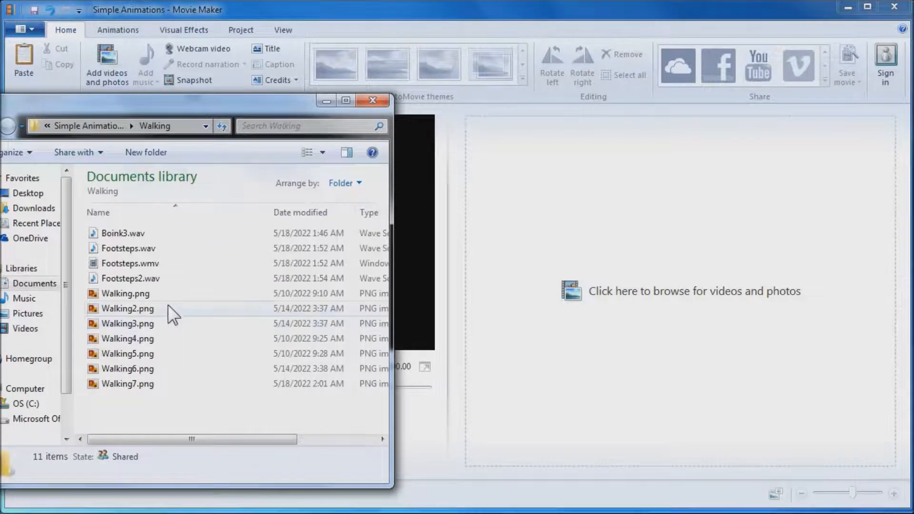
drag(160, 397, 509, 205)
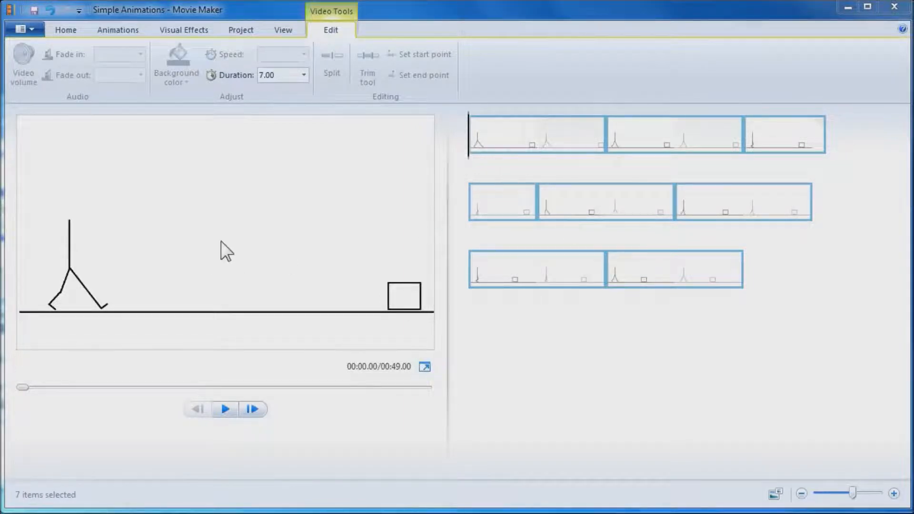
Step: Step through the seven walking clips one by one to examine how the legs and box change from frame to frame
click(561, 137)
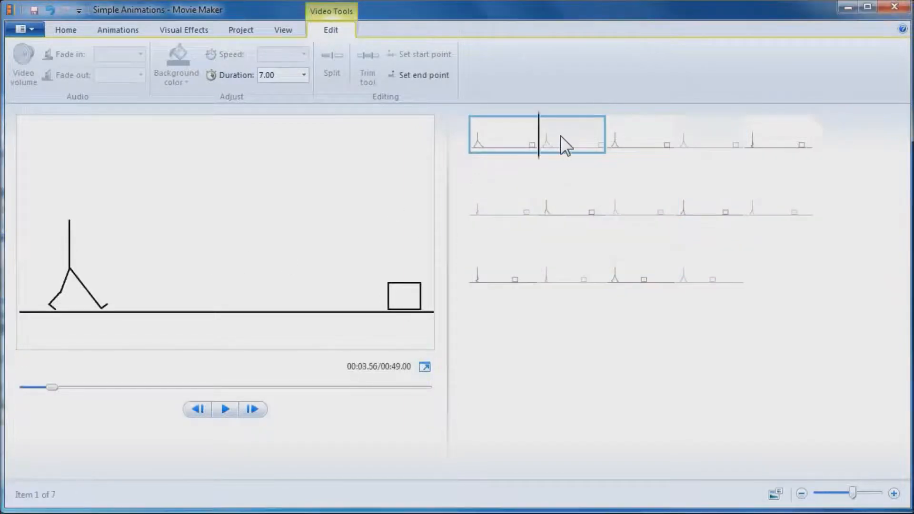
click(635, 138)
click(758, 141)
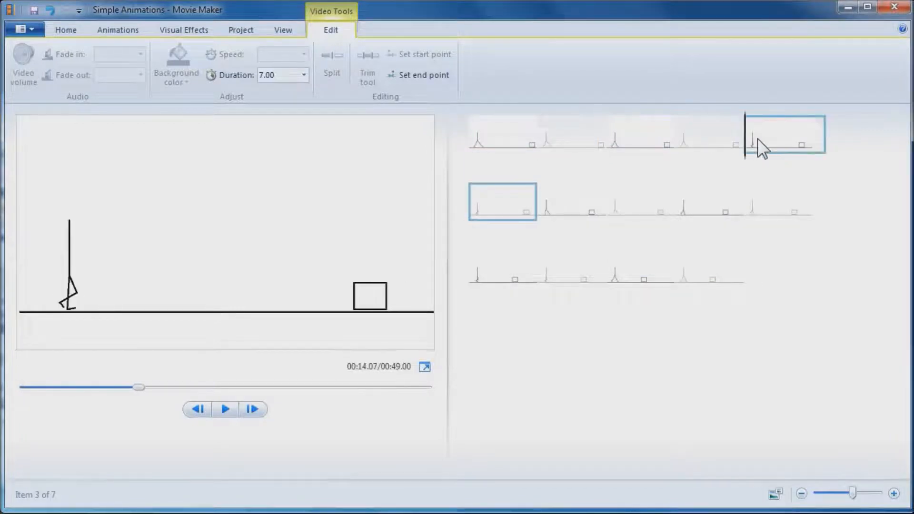
click(510, 206)
click(597, 208)
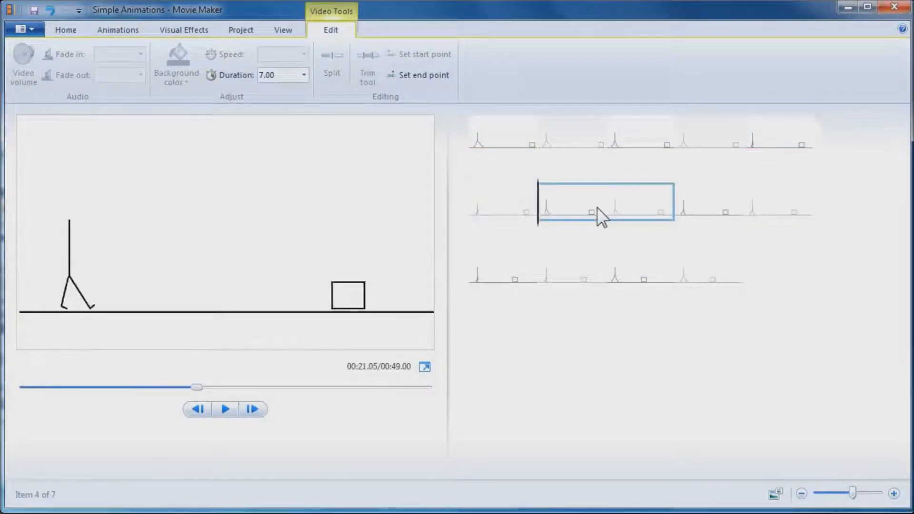
click(700, 207)
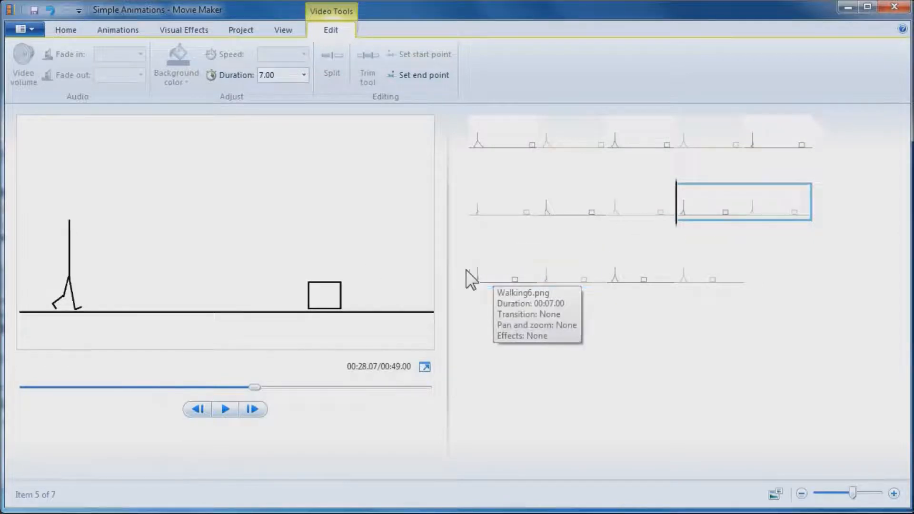
click(493, 269)
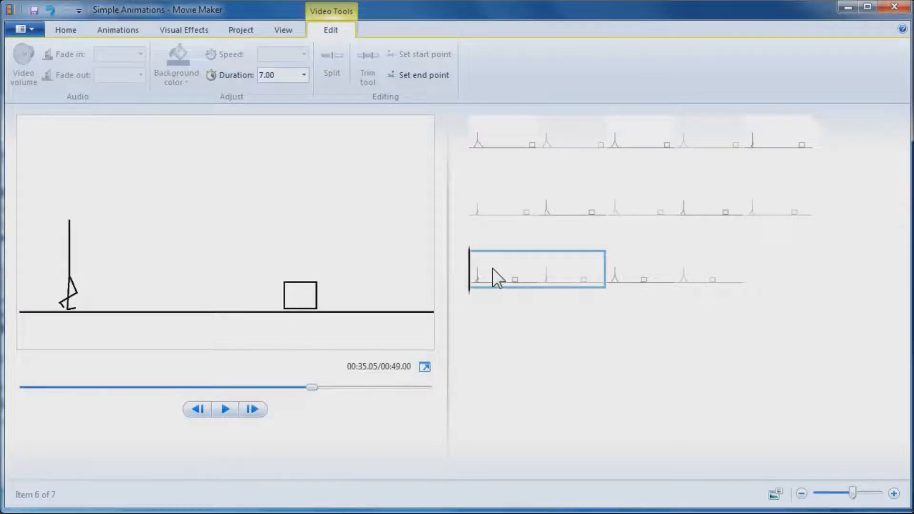
click(621, 265)
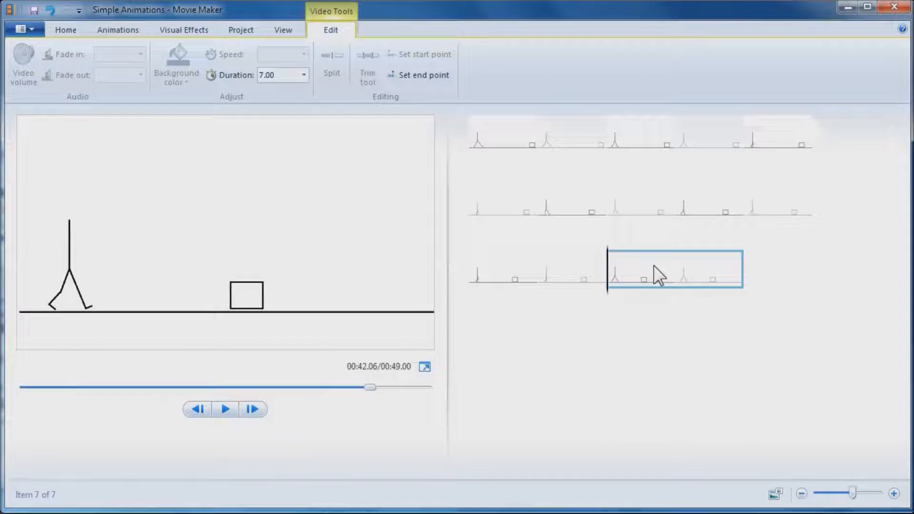
Step: Delete all seven walking clips from the storyboard
key(Delete)
key(Delete)
key(Delete)
key(Delete)
key(Delete)
key(Delete)
key(Delete)
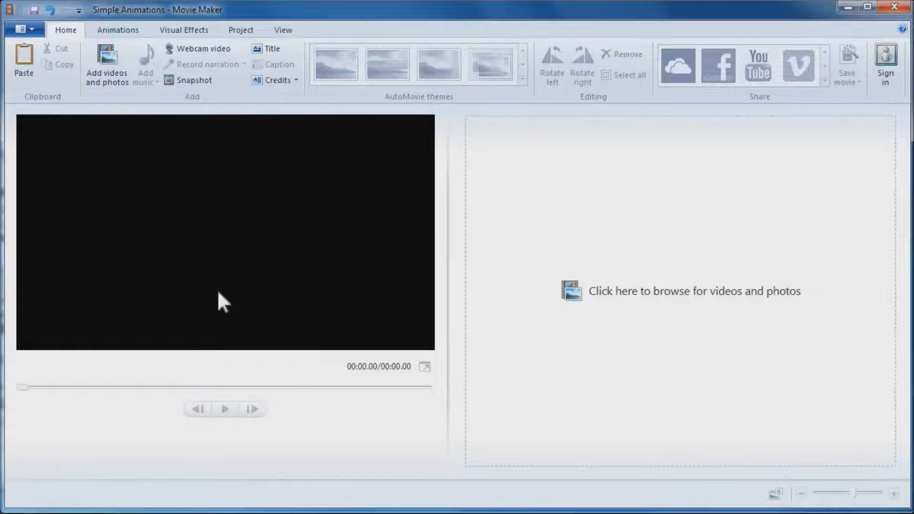
Step: Bring Walking.png through Walking7.png from the Walking folder into the storyboard again, all at once
key(alt+Tab)
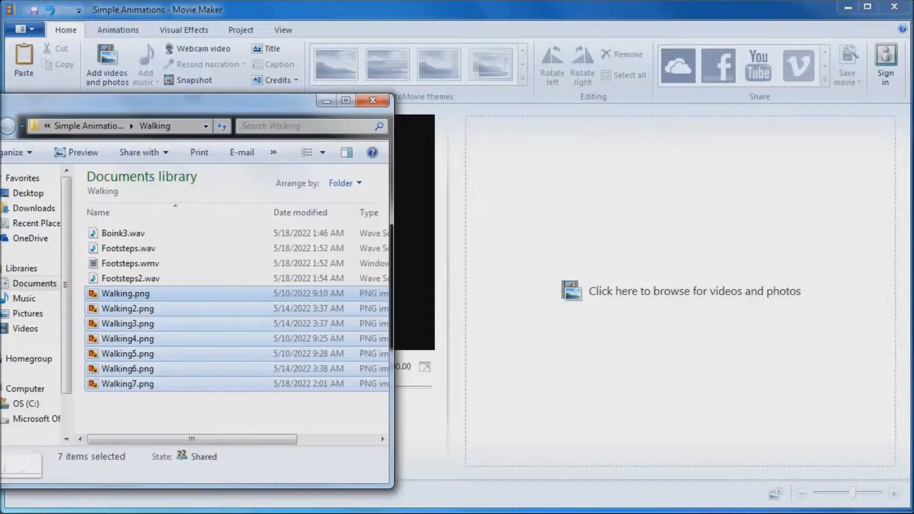
drag(145, 402, 545, 245)
drag(548, 237, 548, 238)
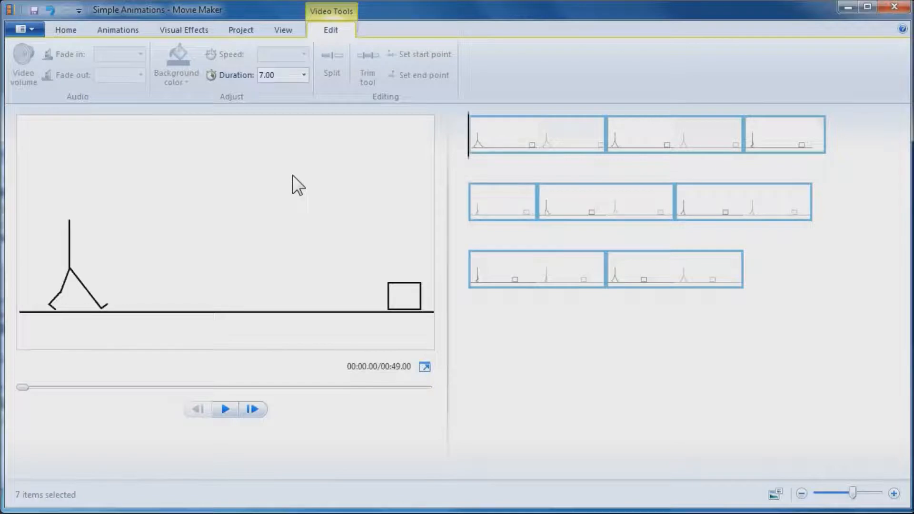
Step: Set the duration of all seven walking clips to 1.00 second and play the animation
click(304, 75)
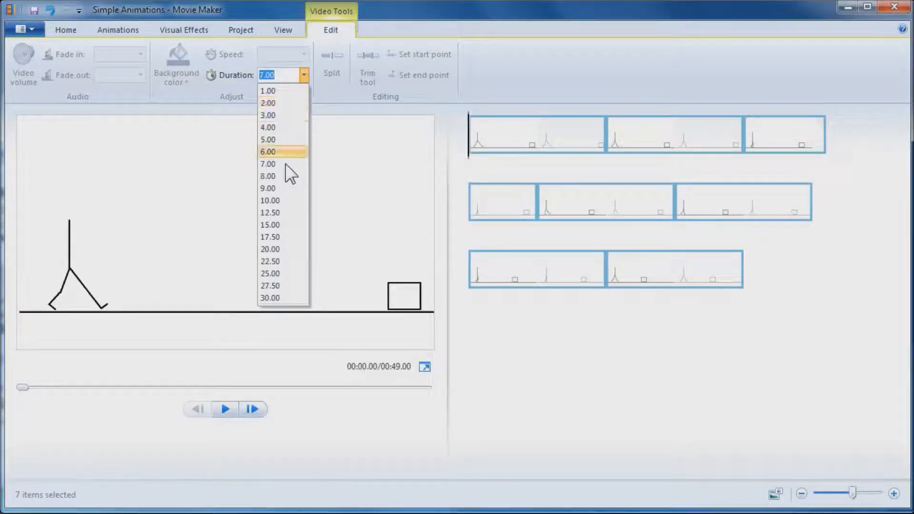
click(280, 91)
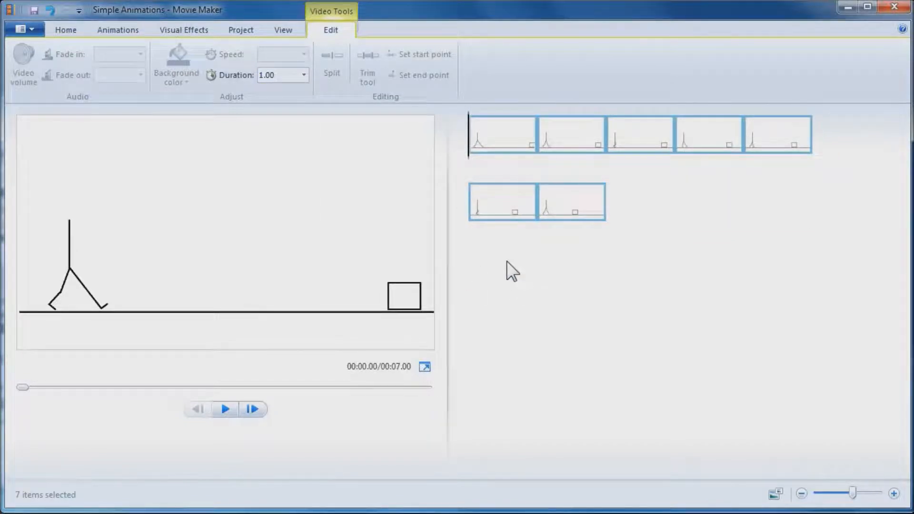
click(225, 410)
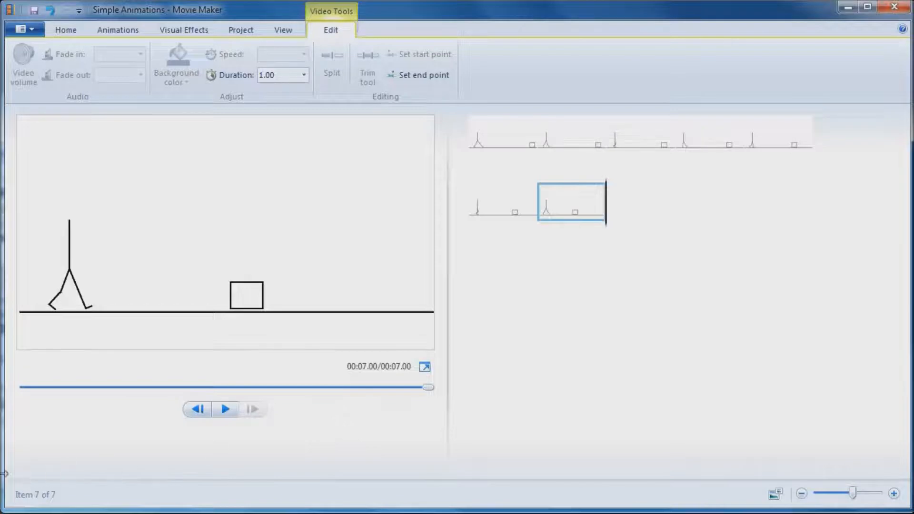
Step: Add Footsteps2.wav from the Walking folder and position it beneath the start of the second walking clip, at about 1.19 seconds
click(69, 513)
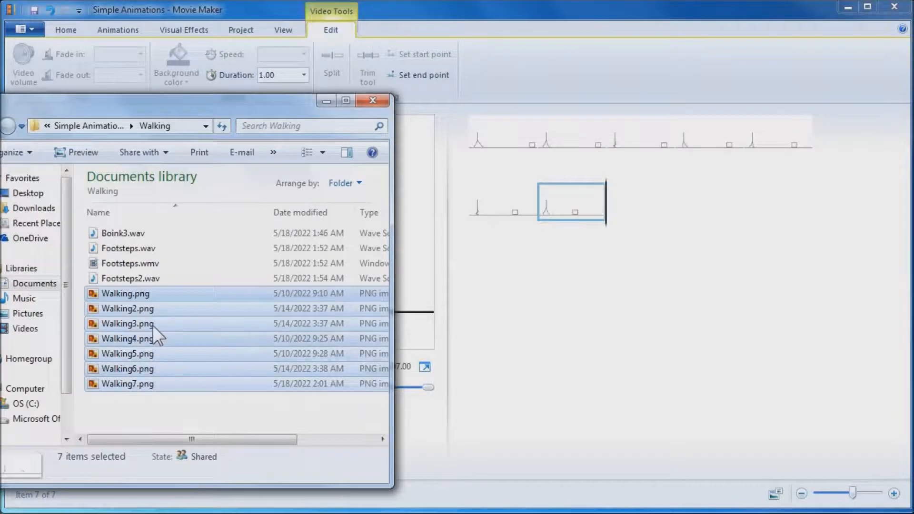
click(132, 280)
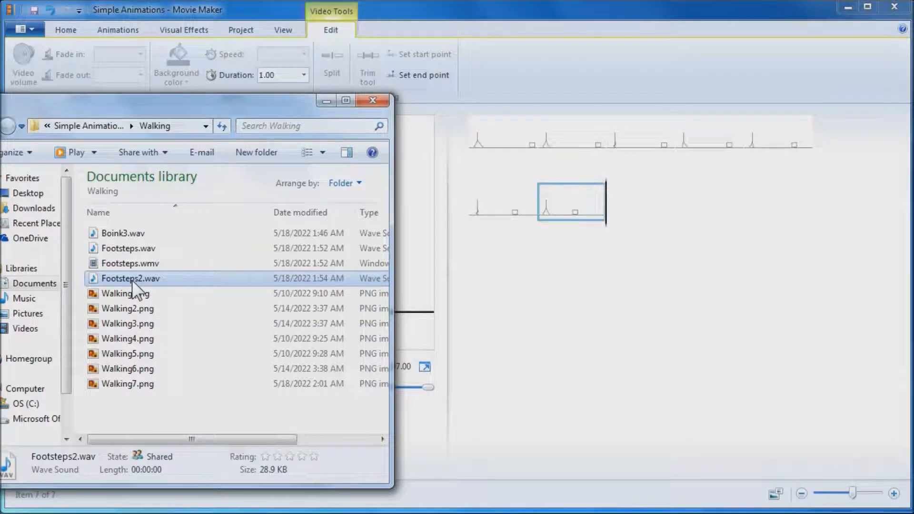
drag(122, 282, 484, 158)
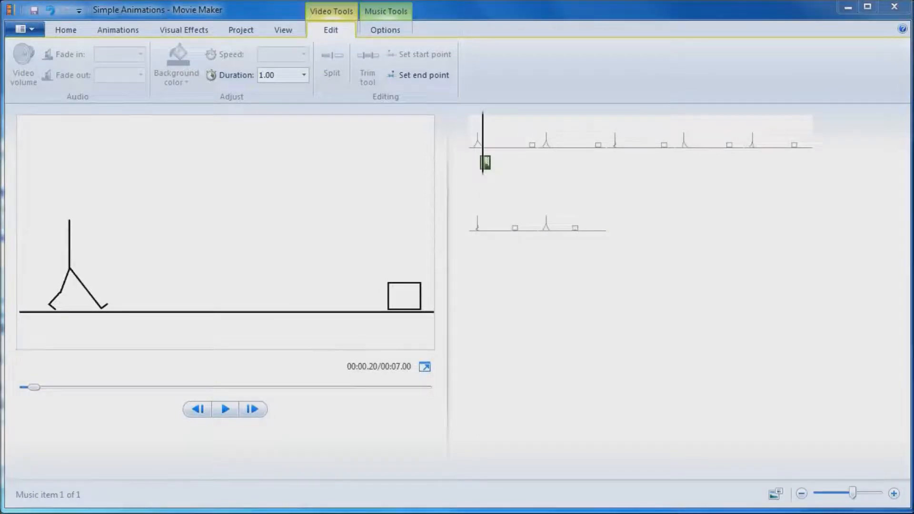
drag(278, 253, 285, 191)
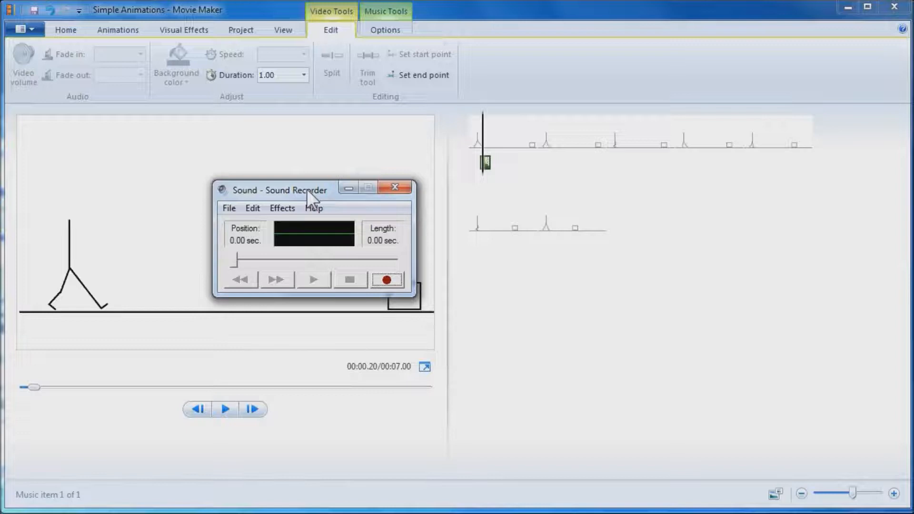
drag(310, 188, 0, 238)
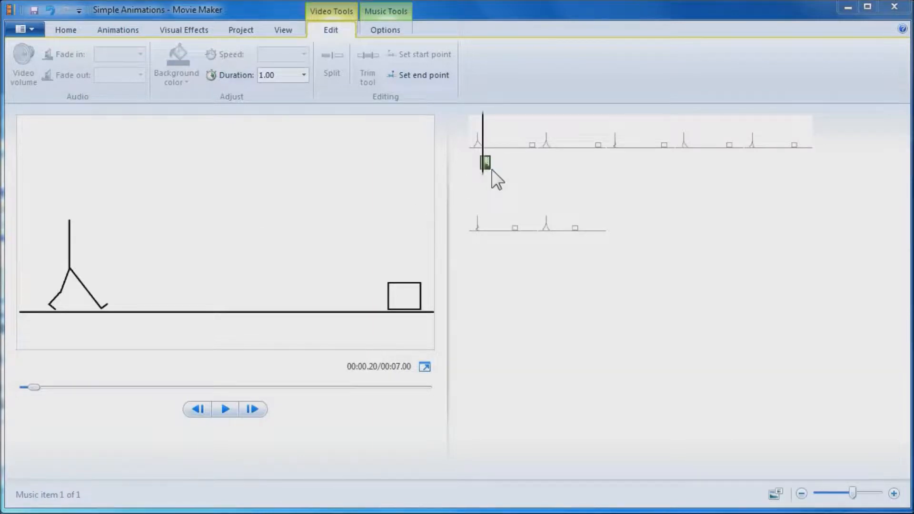
drag(486, 165, 551, 167)
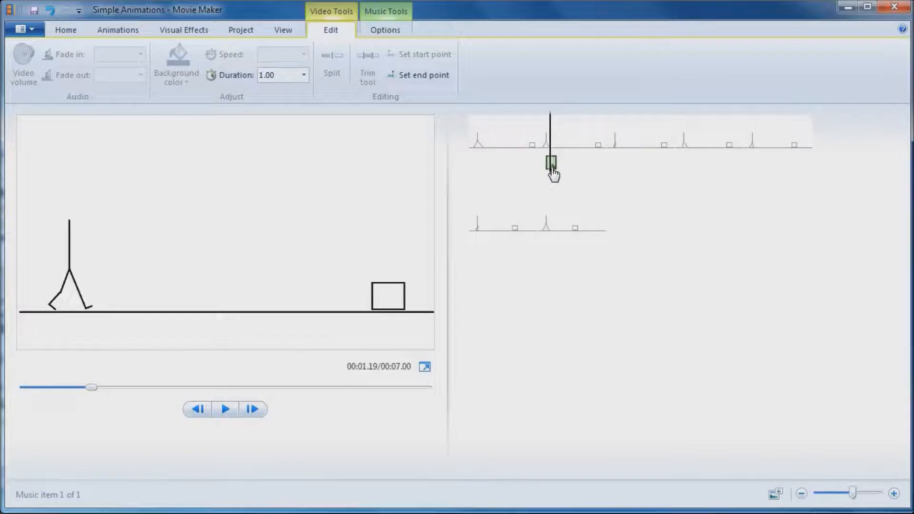
Step: Copy the footstep sound and paste it at the start of the fourth and the seventh walking clips
right_click(552, 172)
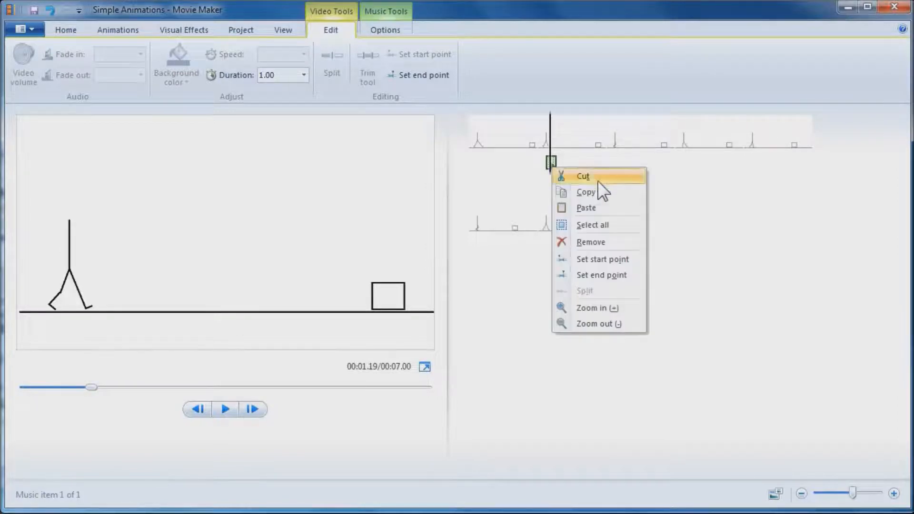
click(604, 191)
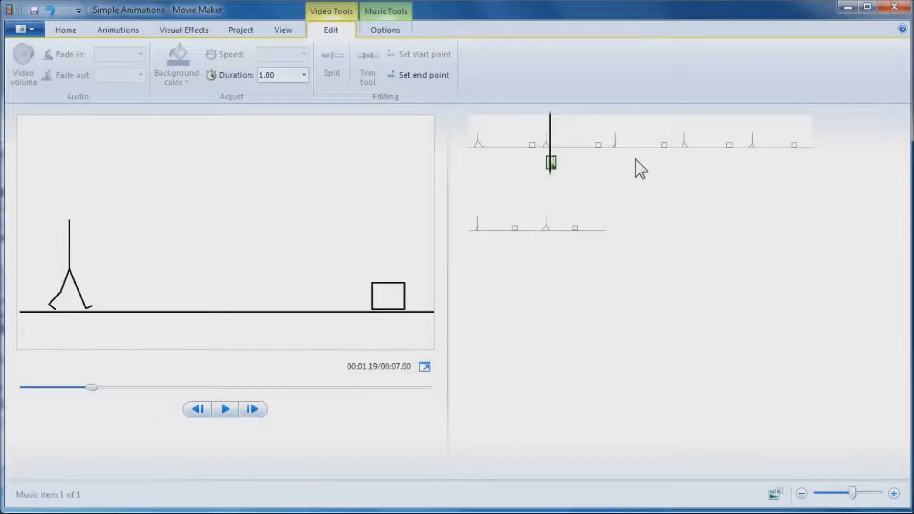
click(678, 153)
right_click(687, 152)
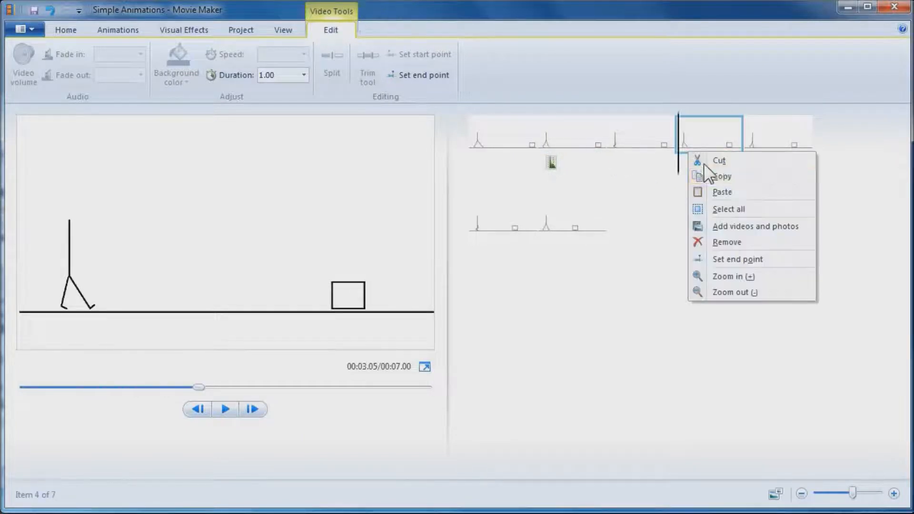
click(735, 193)
click(558, 228)
right_click(555, 230)
click(593, 270)
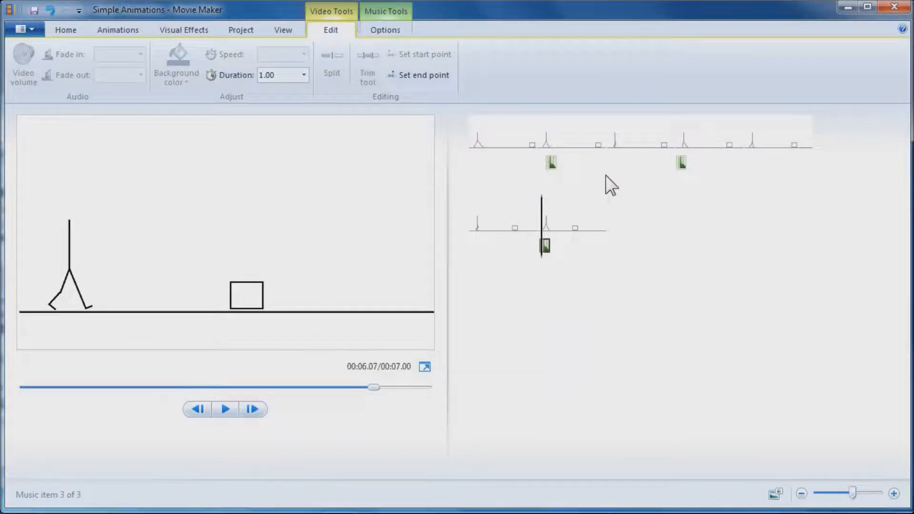
Step: Play the walking animation with its footstep sounds from the first clip
click(472, 138)
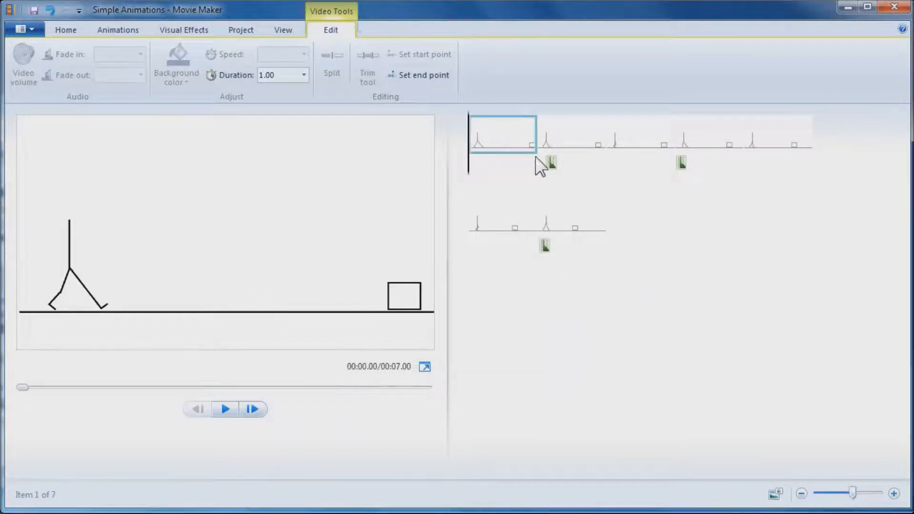
click(225, 409)
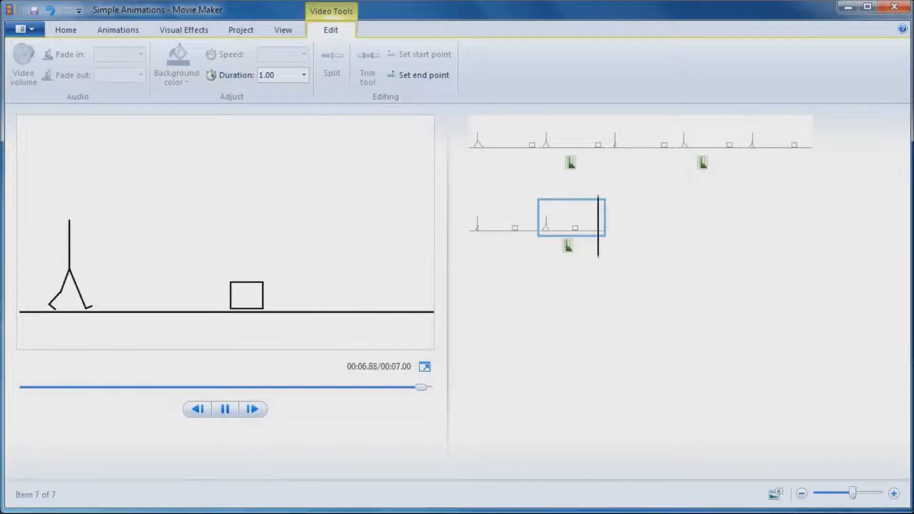
Step: Set the duration of all seven walking clips to 0.25 seconds
click(575, 224)
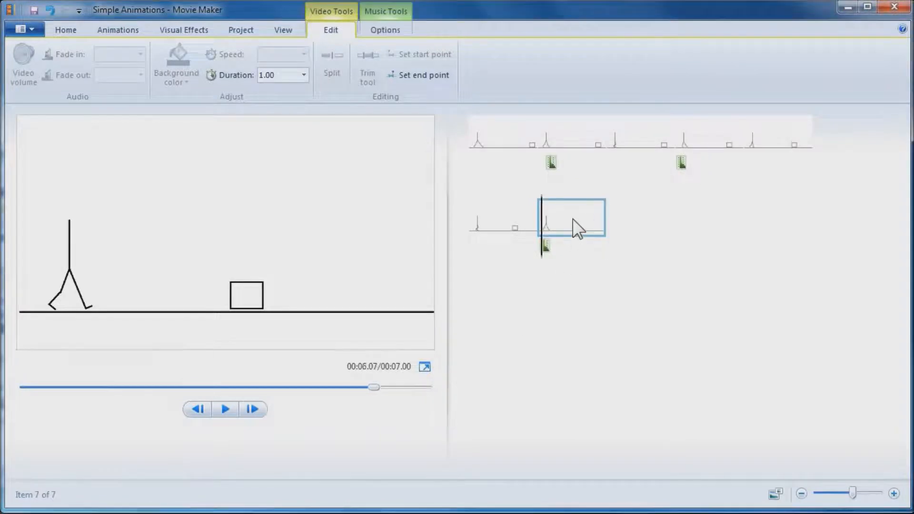
shift+click(500, 229)
shift+click(755, 143)
shift+click(709, 142)
shift+click(581, 143)
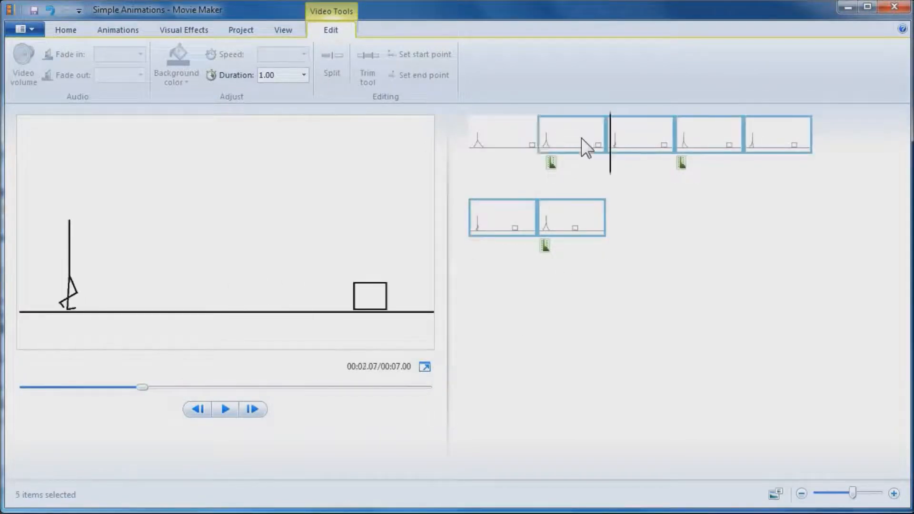
shift+click(471, 153)
click(277, 75)
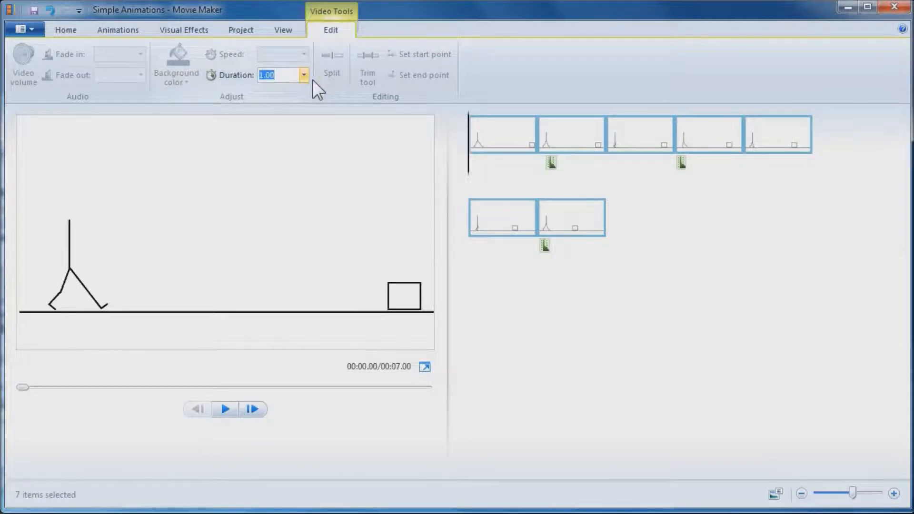
text(.25)
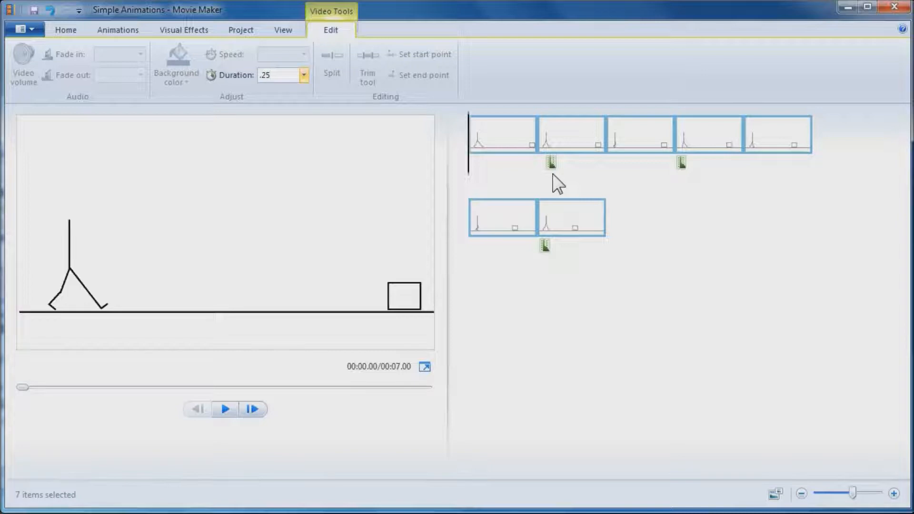
mouse_move(490, 221)
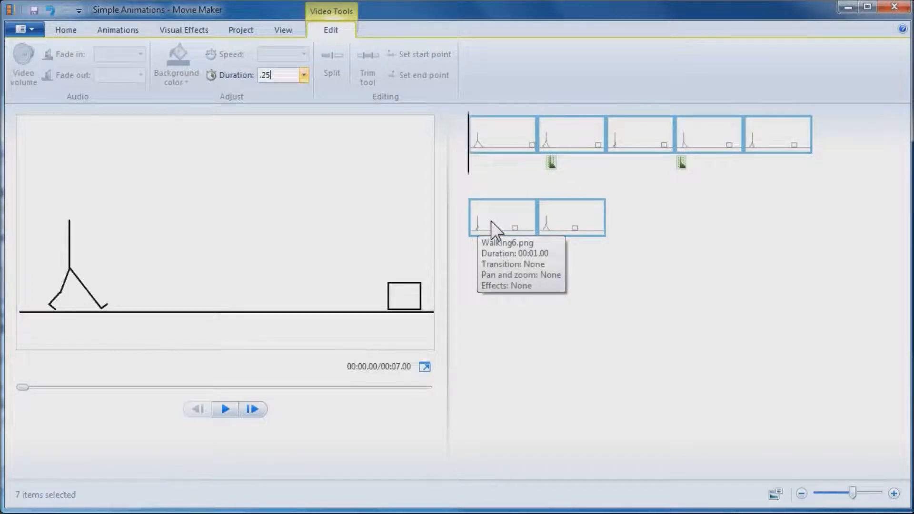
key(Return)
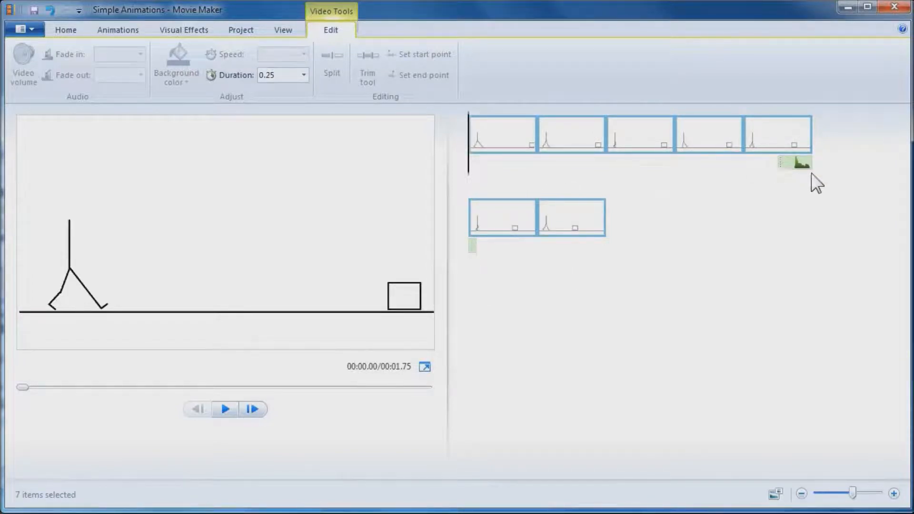
Step: Move the first footstep sound back beneath the second walking clip, and remove the misplaced footstep sounds
click(793, 164)
mouse_move(790, 165)
mouse_down()
mouse_move(645, 211)
mouse_move(548, 166)
mouse_move(561, 157)
mouse_up()
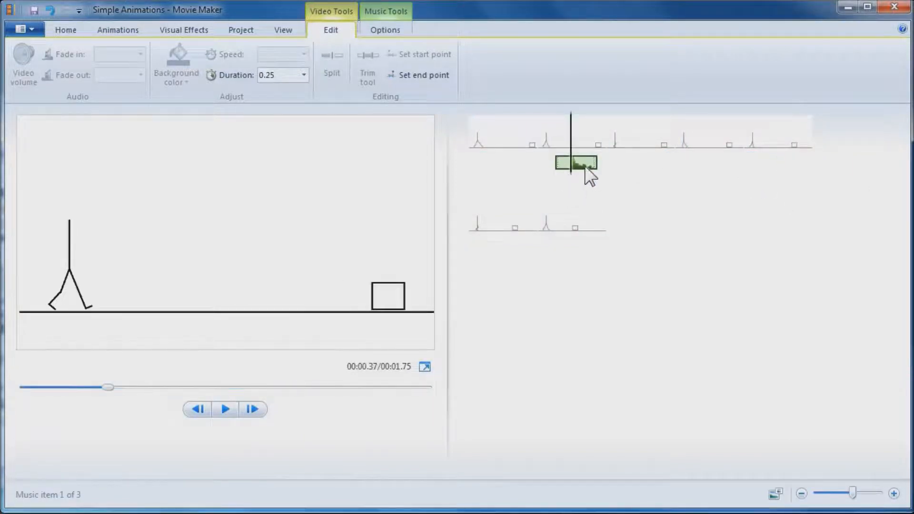
right_click(585, 165)
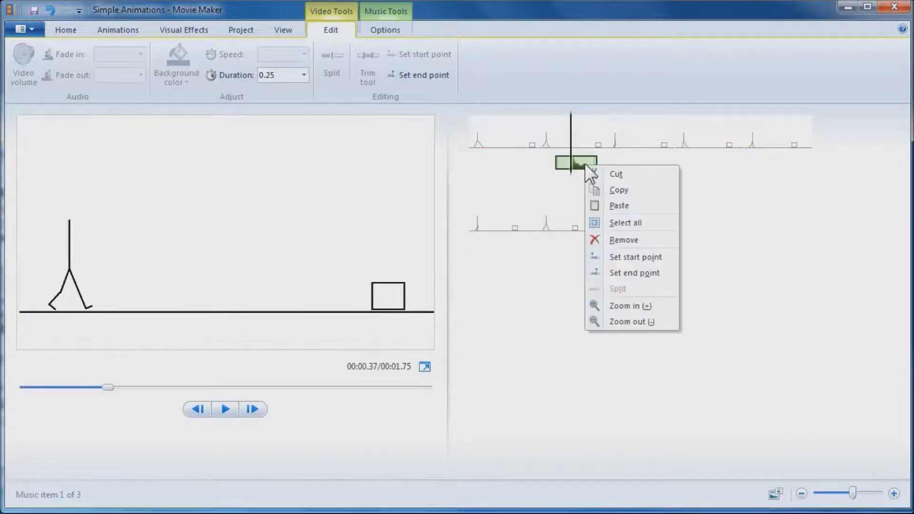
click(625, 238)
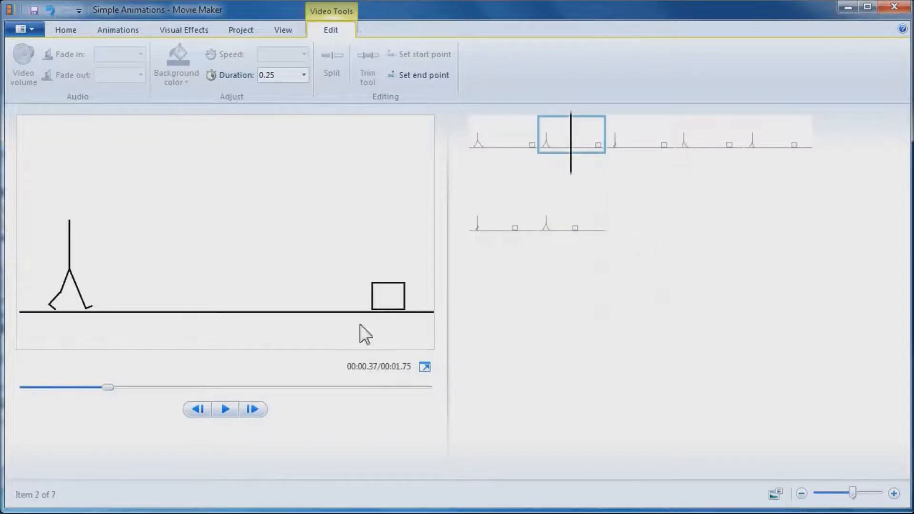
Step: Add Footsteps2.wav from the Walking folder beneath the second, fourth and seventh walking clips and play the animation from the start
key(alt+Tab)
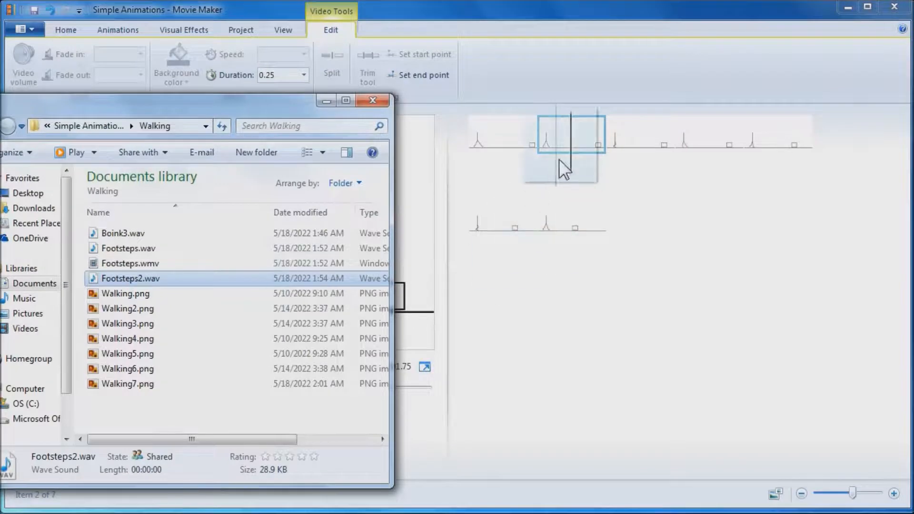
click(555, 205)
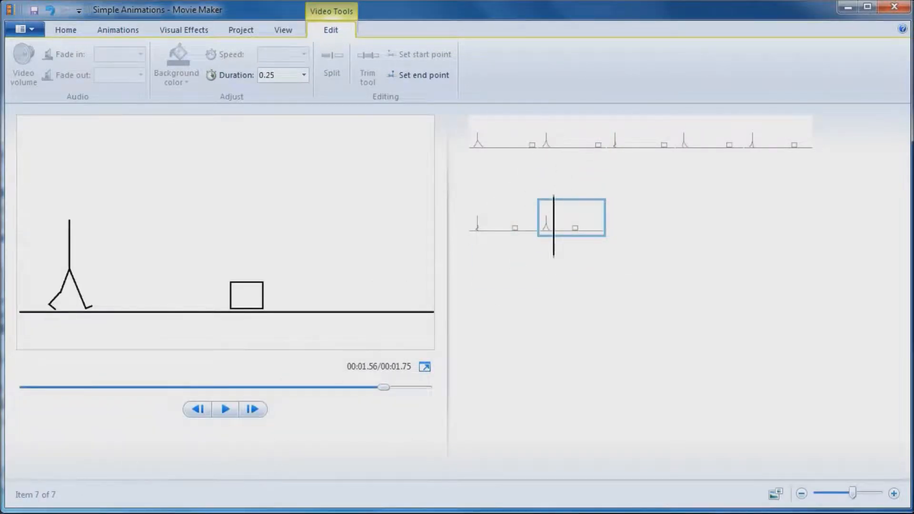
key(alt+Tab)
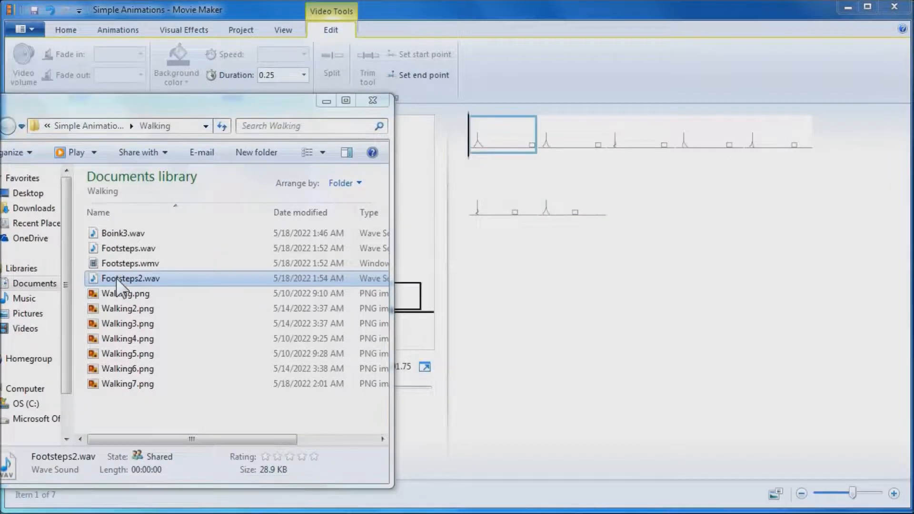
drag(115, 278, 563, 151)
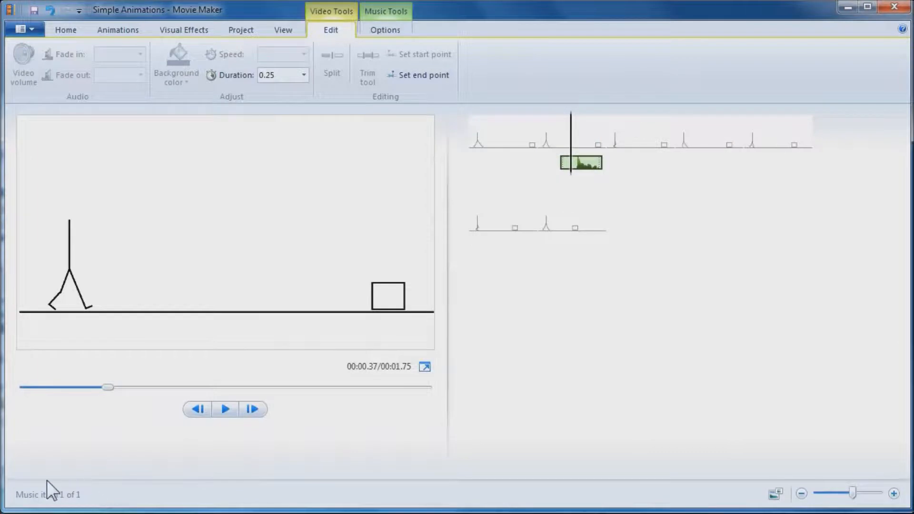
key(alt+Tab)
drag(205, 106, 0, 87)
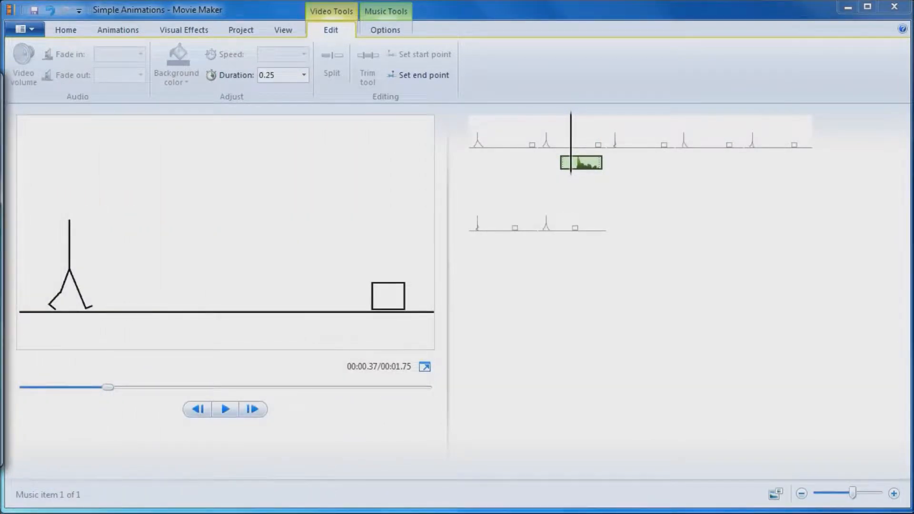
drag(2, 238, 712, 148)
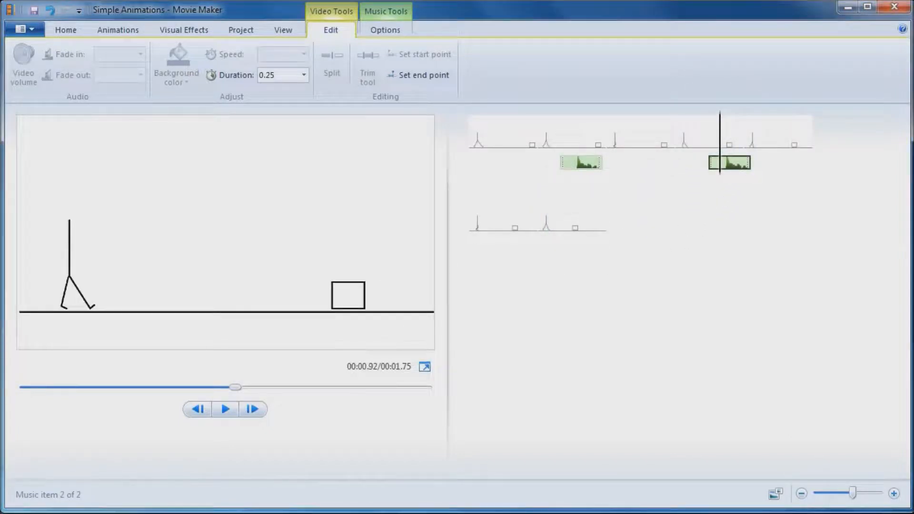
drag(3, 286, 564, 224)
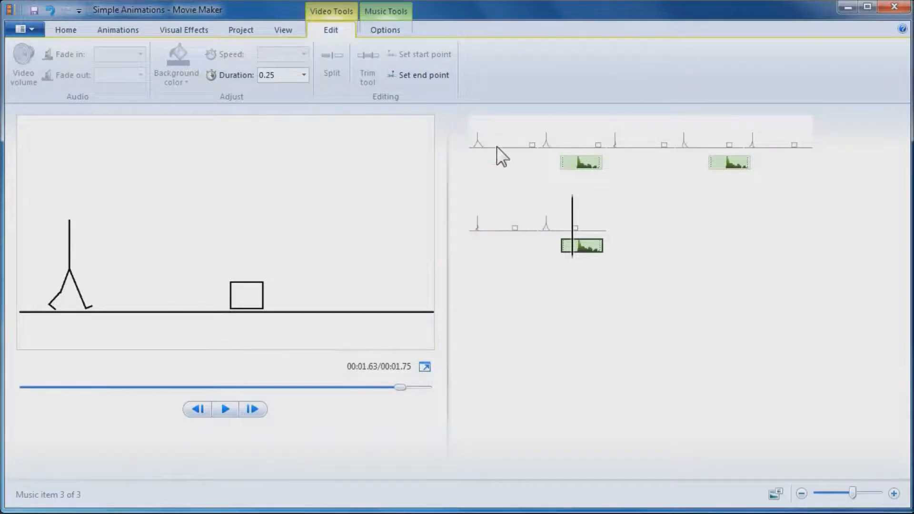
click(471, 180)
click(226, 410)
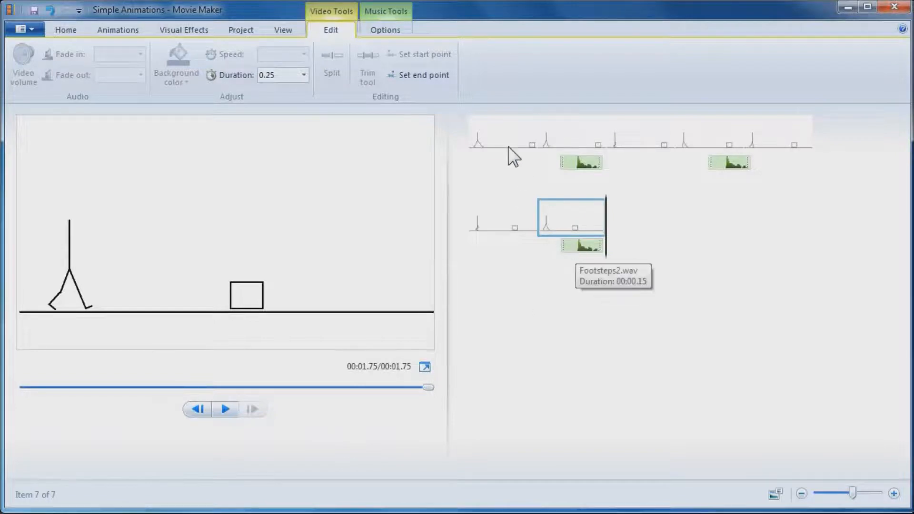
Step: Remove the seventh walking clip and all the footstep sounds from the timeline
right_click(580, 249)
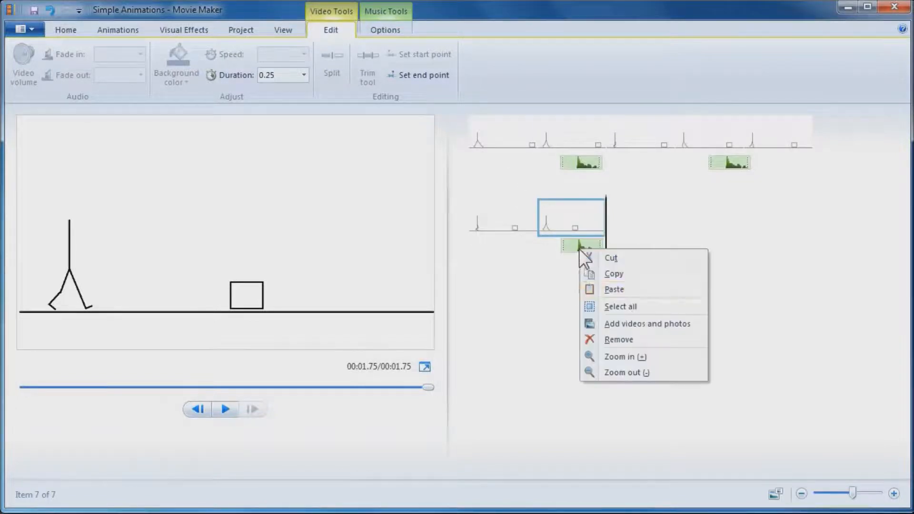
click(620, 338)
click(582, 162)
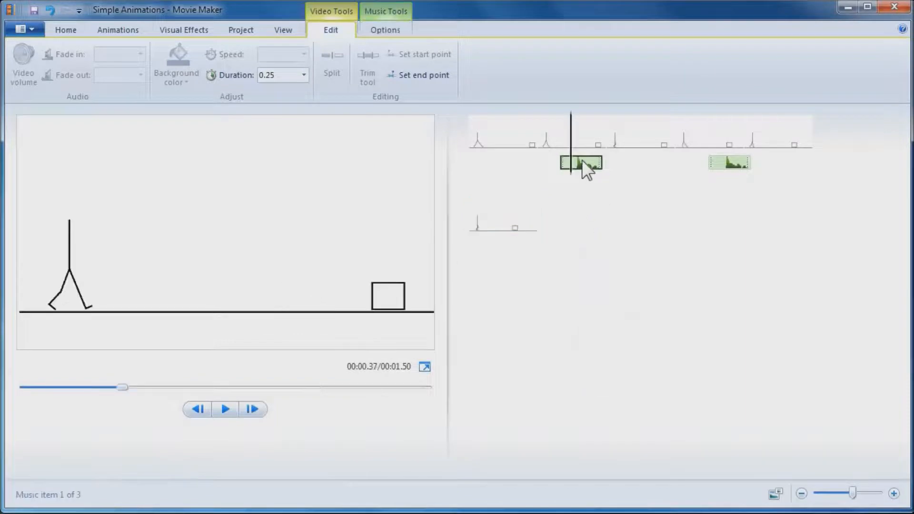
right_click(581, 163)
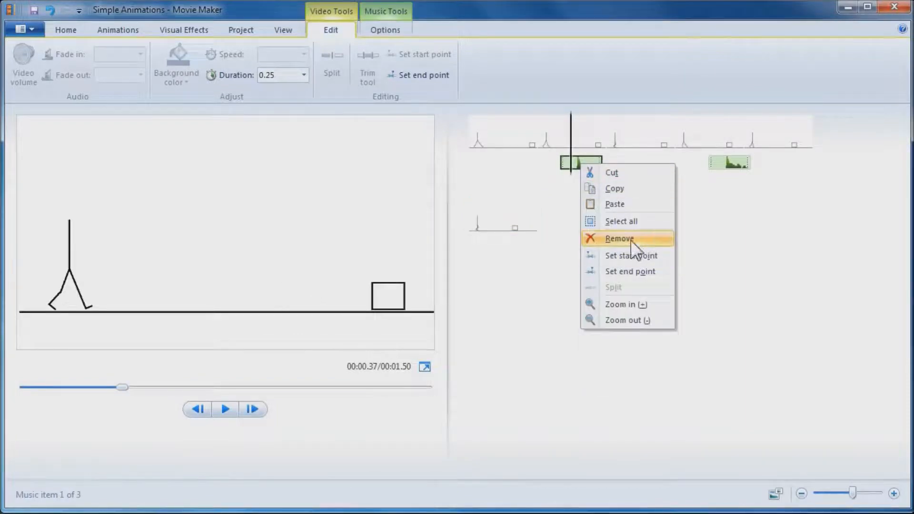
click(633, 248)
click(593, 164)
right_click(594, 170)
click(643, 246)
click(642, 168)
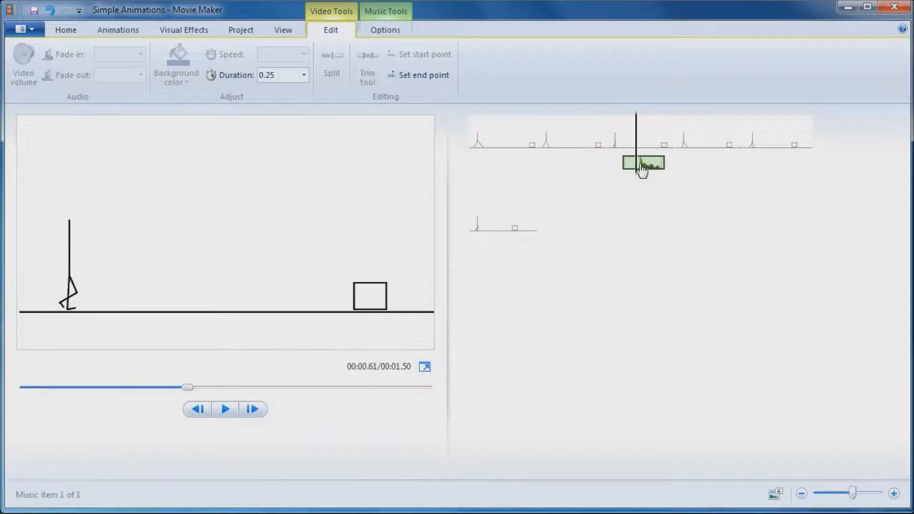
right_click(644, 170)
click(678, 240)
Step: Delete the six remaining walking clips to empty the project
click(507, 132)
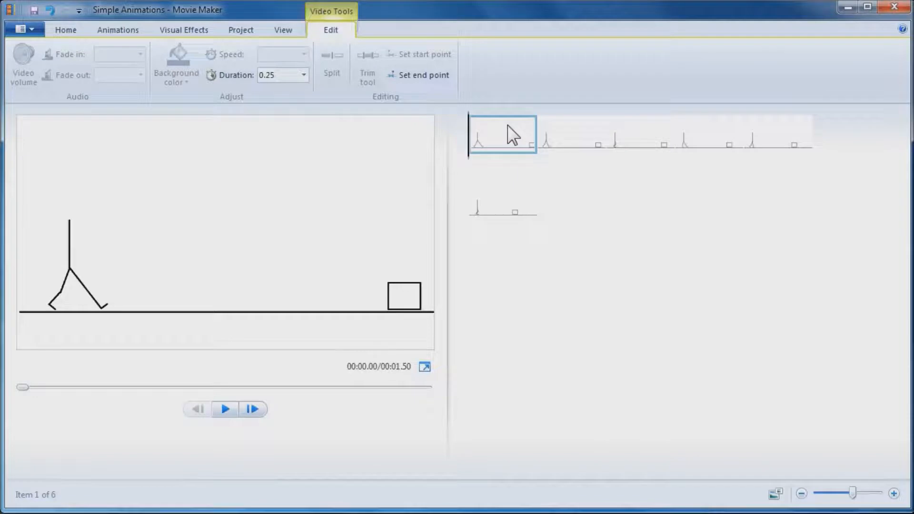
key(Delete)
key(Delete)
key(Delete)
key(Delete)
key(Delete)
key(Delete)
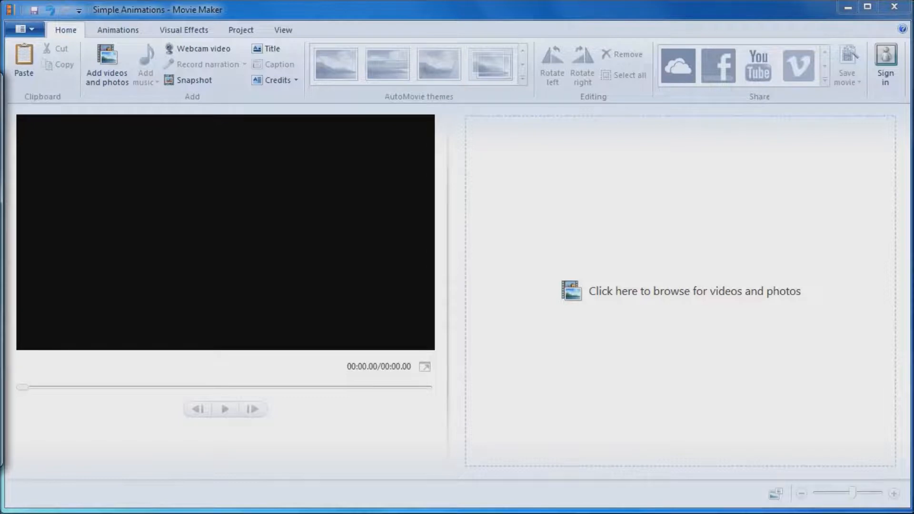
Step: Add the round face drawing, the narrow cartoon man image and the wider cartoon man image to the storyboard
drag(440, 244, 502, 258)
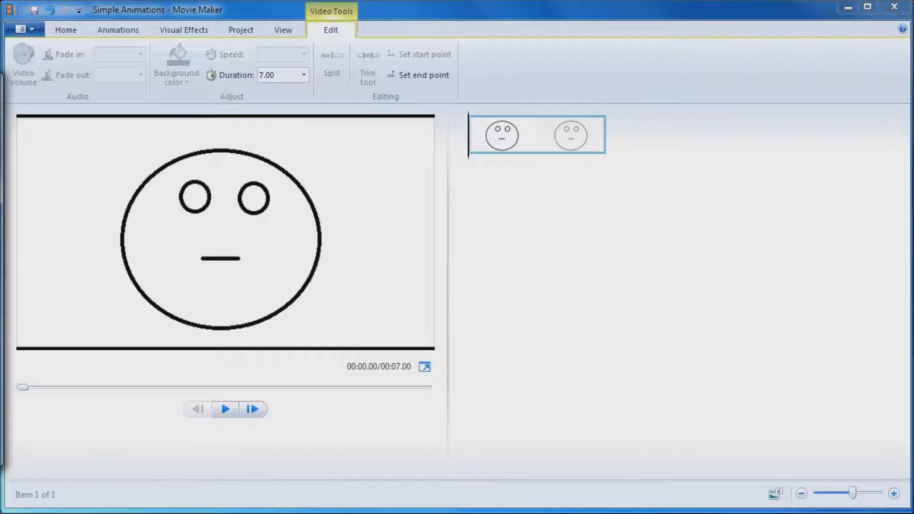
drag(353, 270, 652, 241)
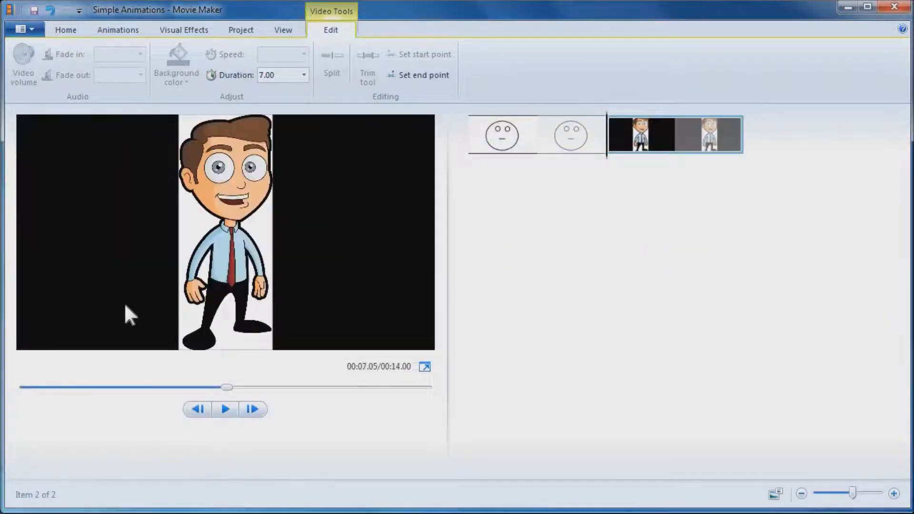
drag(353, 270, 741, 276)
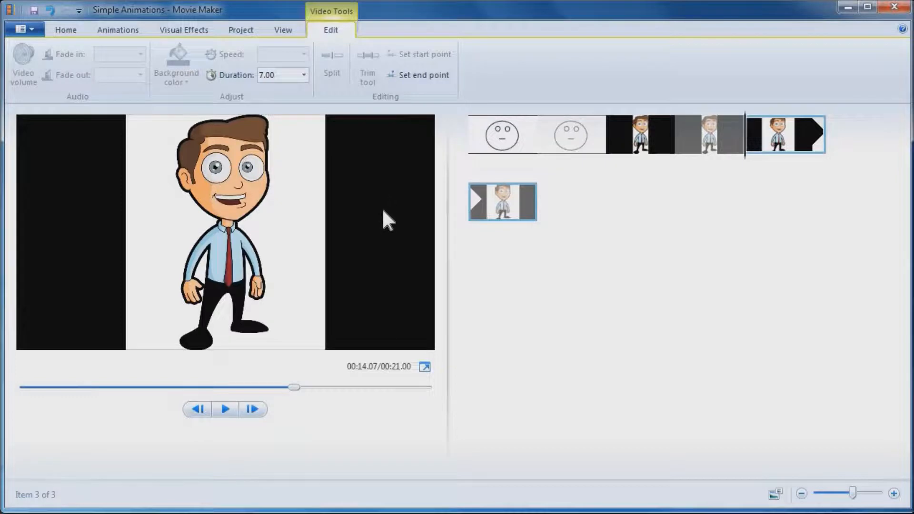
Step: Switch the project's aspect ratio to Standard (4:3) and back to Widescreen (16:9) to compare the black bars
click(282, 29)
click(244, 28)
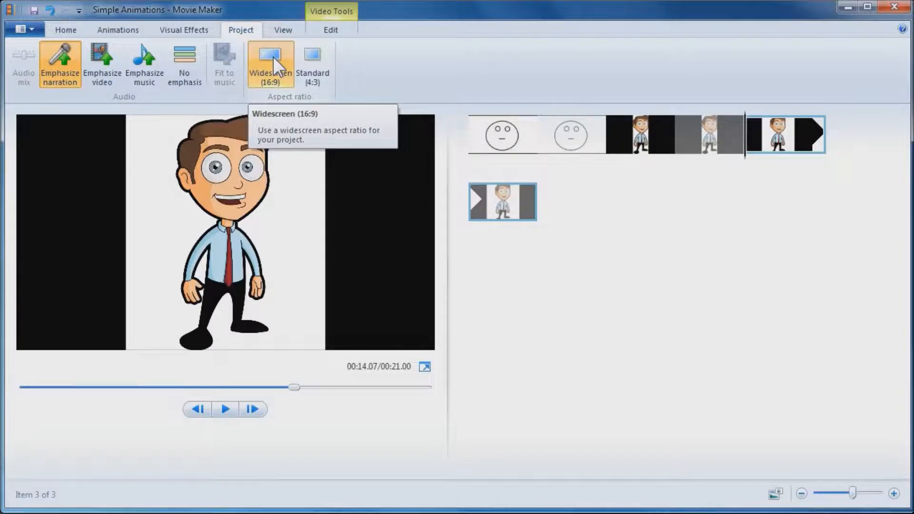
click(314, 69)
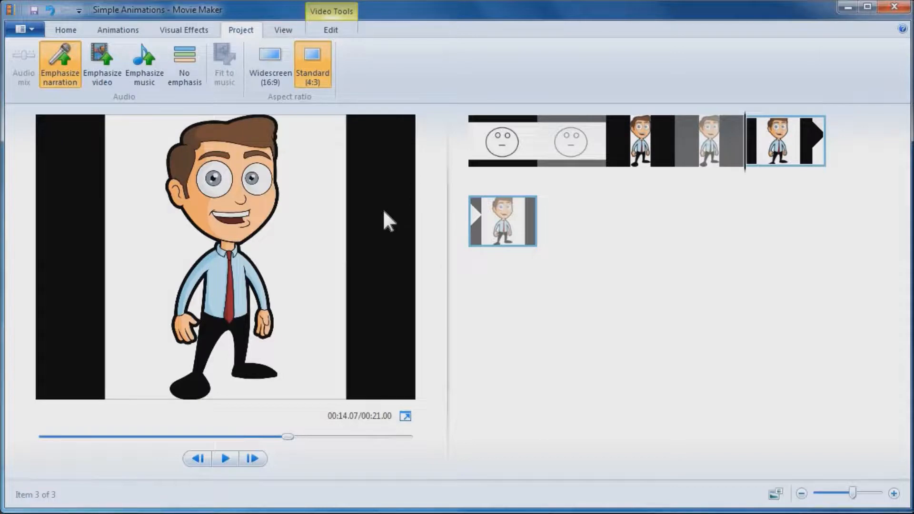
click(274, 64)
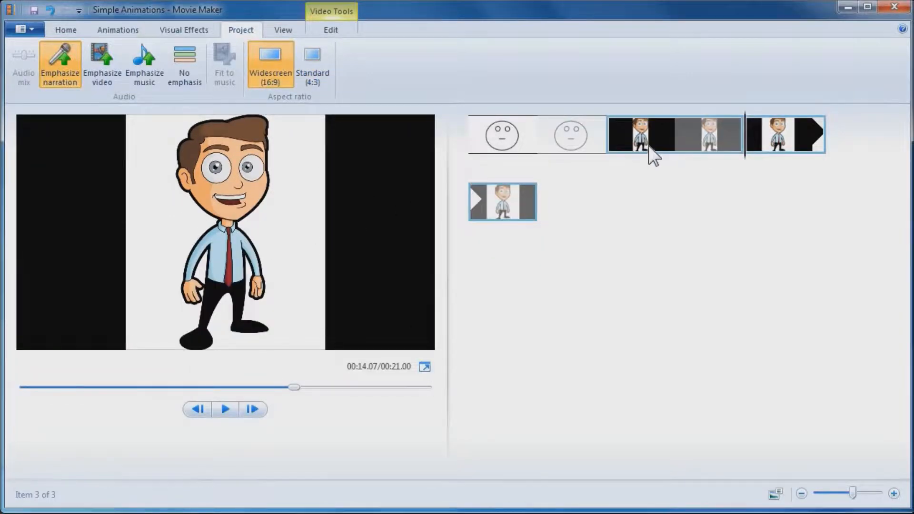
Step: Delete the face drawing and both cartoon man clips from the storyboard
click(645, 152)
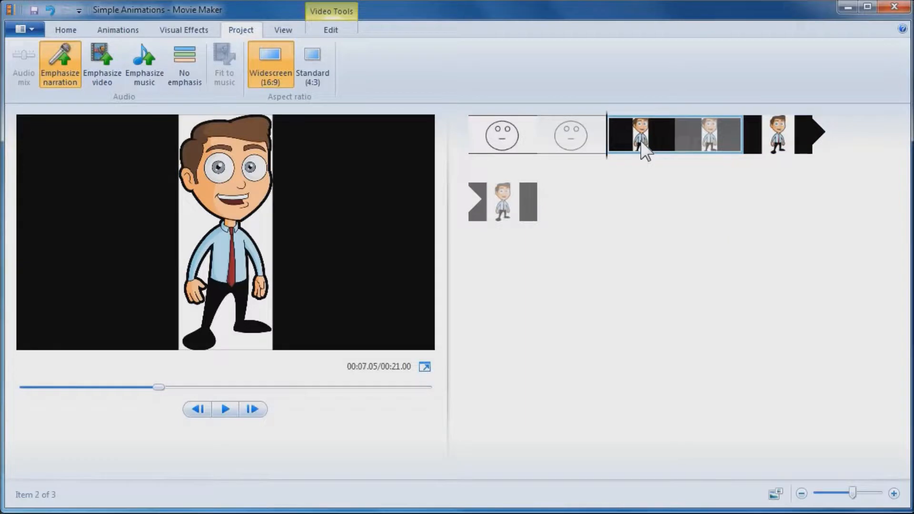
key(Delete)
key(Delete)
key(Delete)
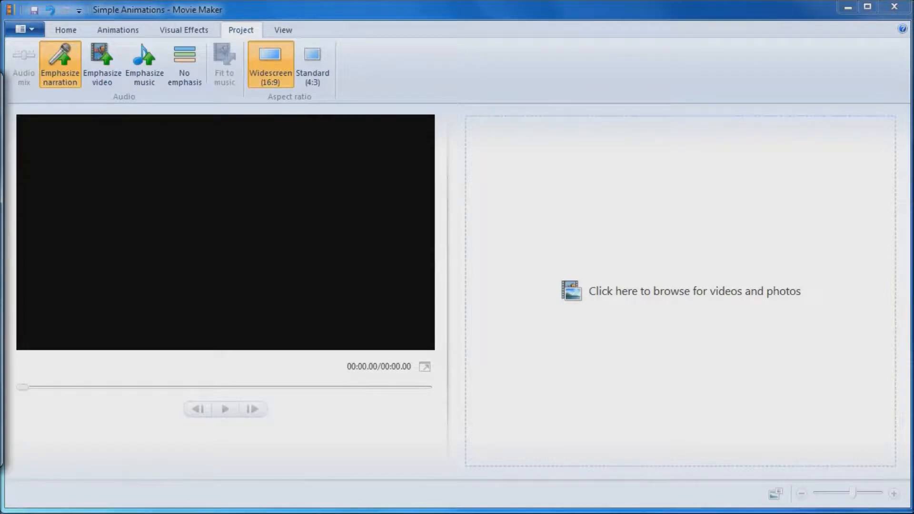
Step: Add the 4-by-3 and 16-by-9 arrow drawings and set the project's aspect ratio to Standard (4:3) with the first one selected
drag(371, 233, 507, 232)
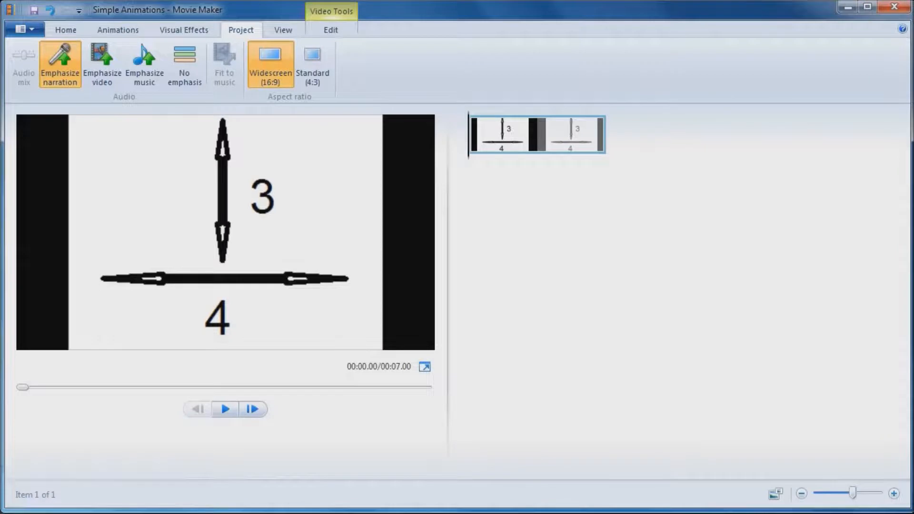
drag(545, 271, 681, 214)
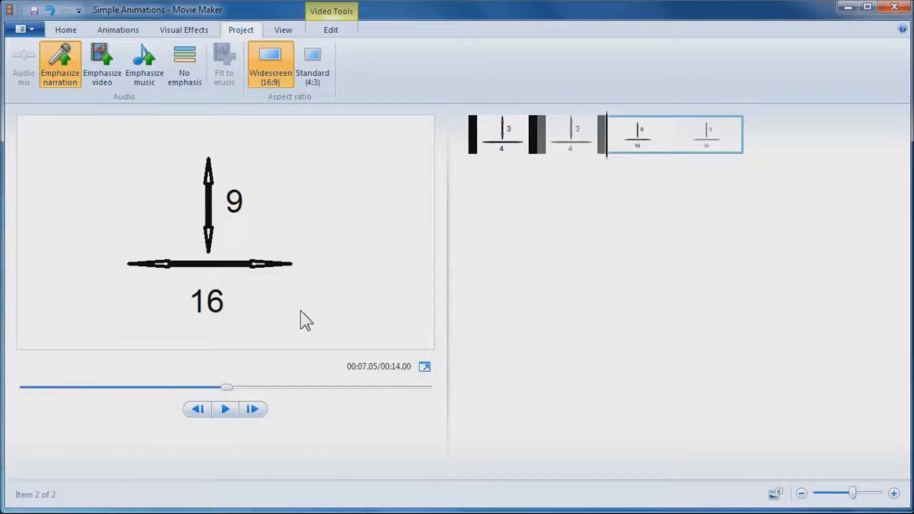
click(495, 145)
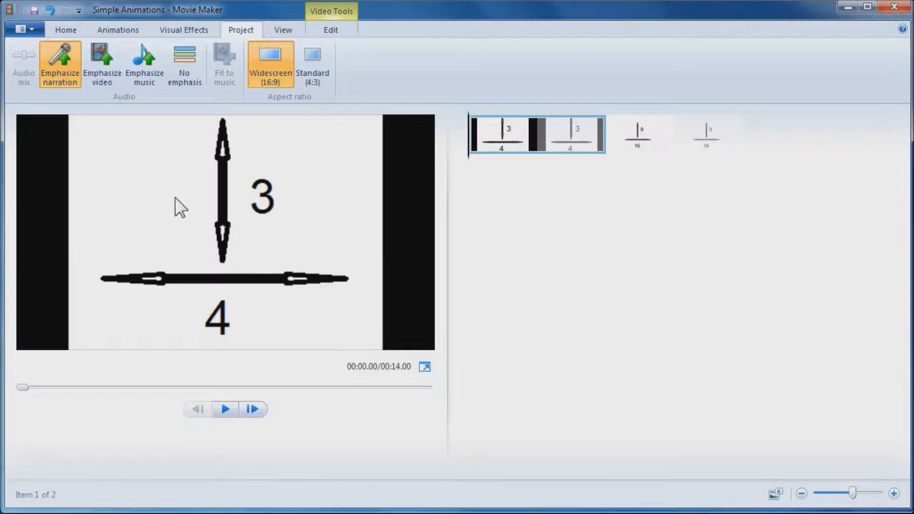
click(314, 71)
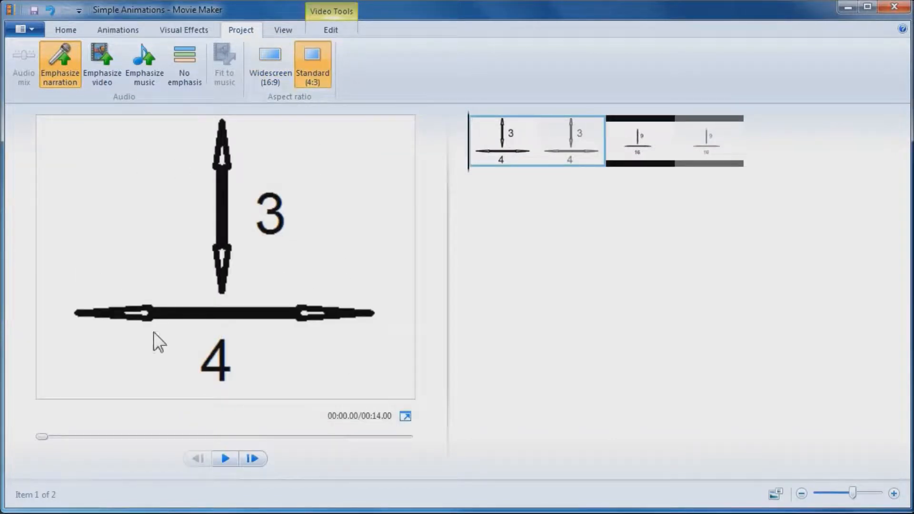
Step: Select the 16-by-9 arrow drawing in the storyboard and set the project's aspect ratio to Widescreen (16:9)
click(628, 154)
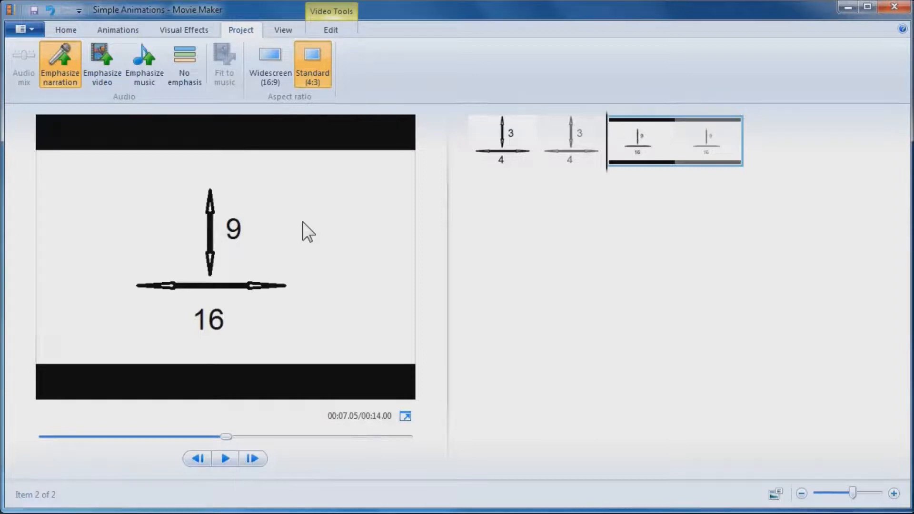
click(278, 77)
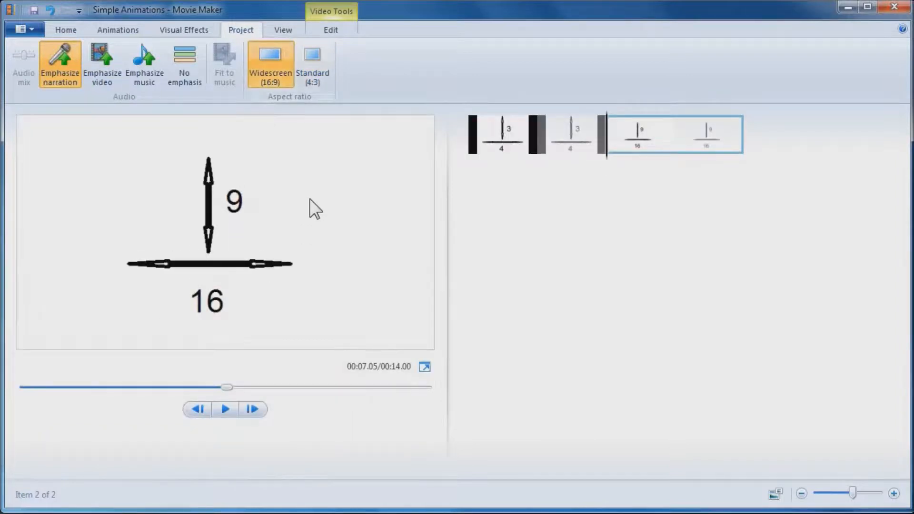
Step: Open the image 16x9 640x360.png in Paint and check its pixel dimensions in the image properties
mouse_move(498, 150)
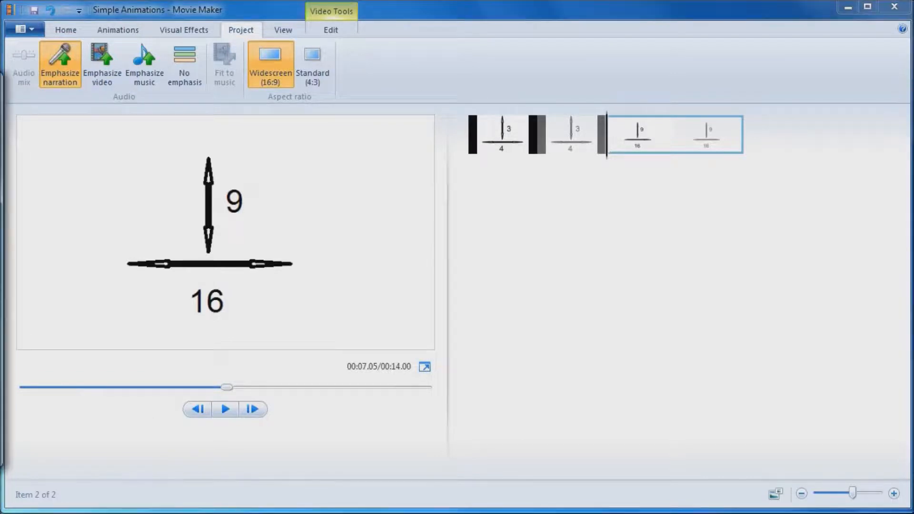
mouse_move(0, 376)
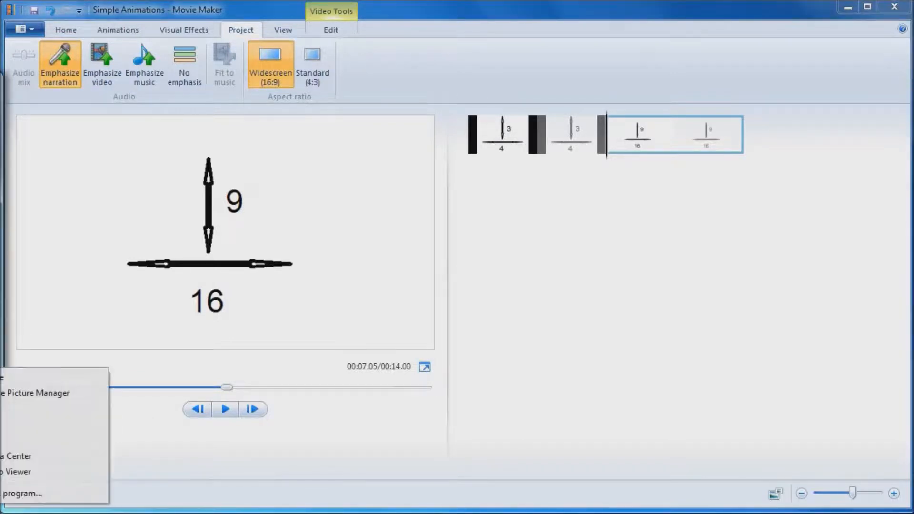
click(15, 424)
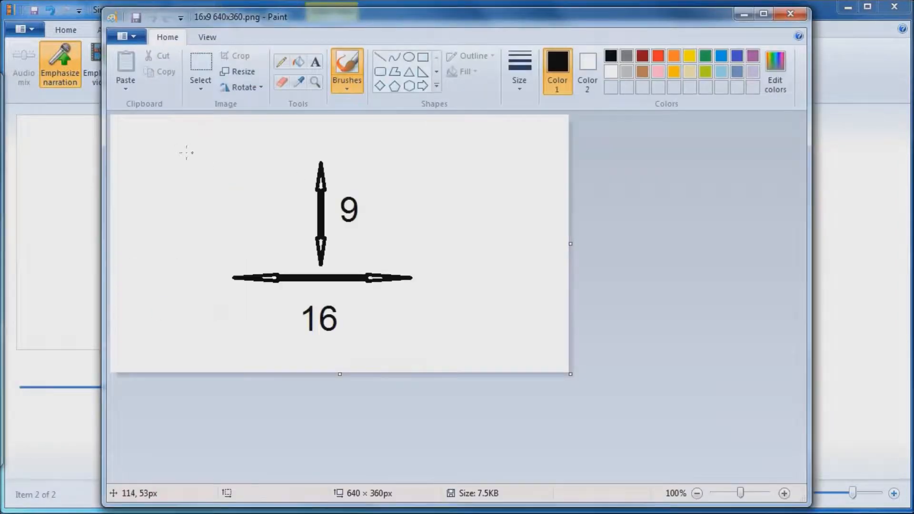
click(141, 41)
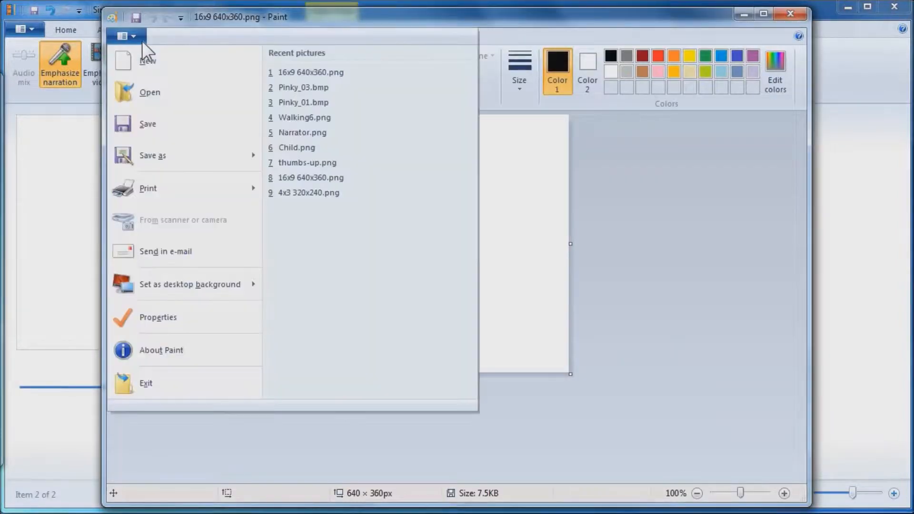
click(172, 314)
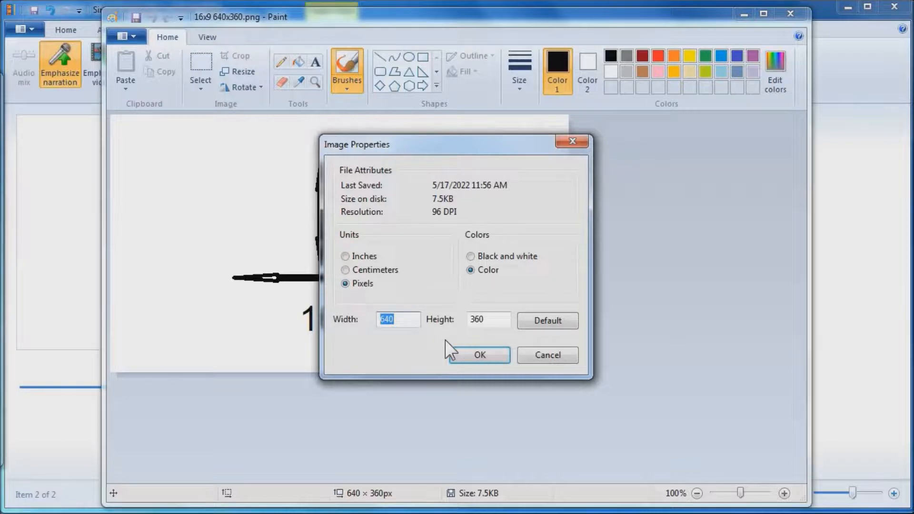
click(526, 353)
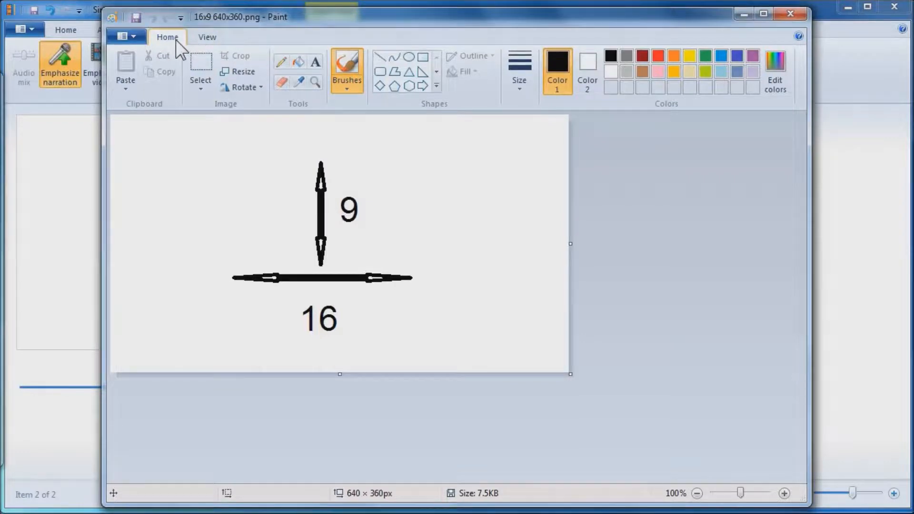
Step: Resize the 16-by-9 image by pixels to a height of 720, maintaining the aspect ratio, and look over the enlarged drawing
click(238, 72)
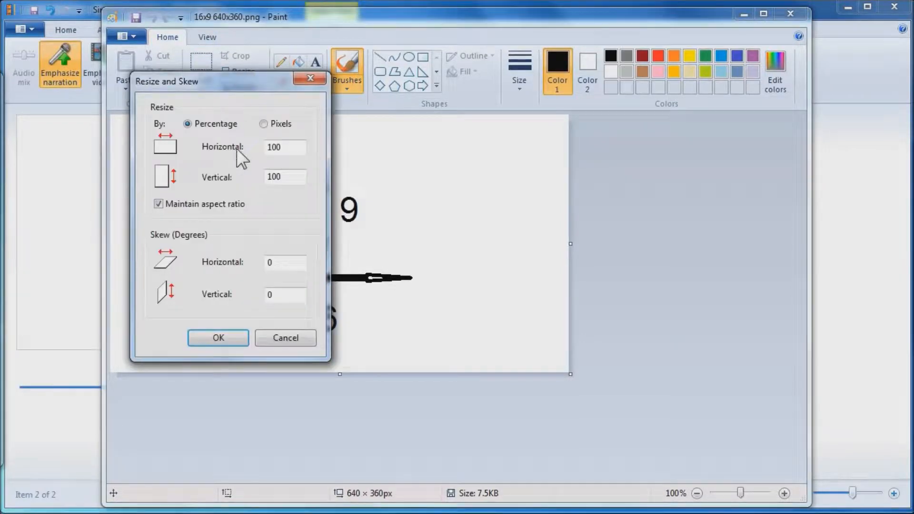
click(264, 124)
double_click(288, 149)
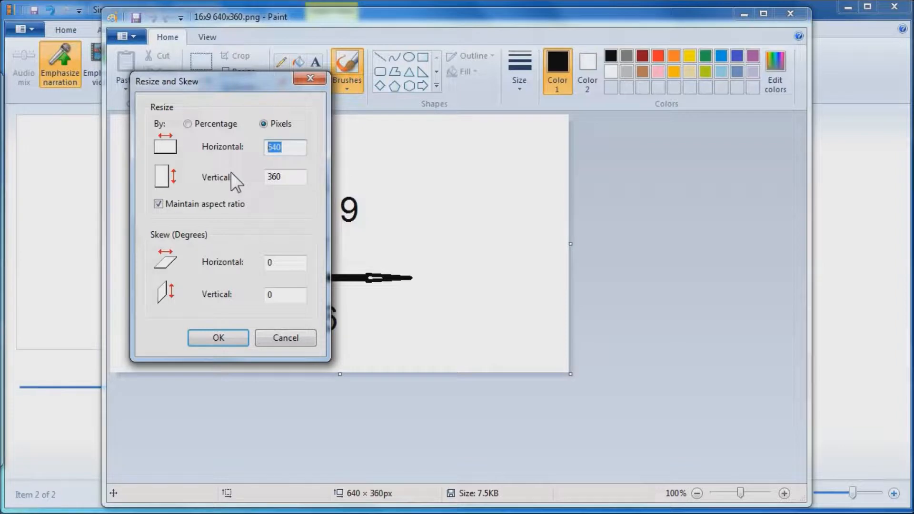
text(1082)
key(Tab)
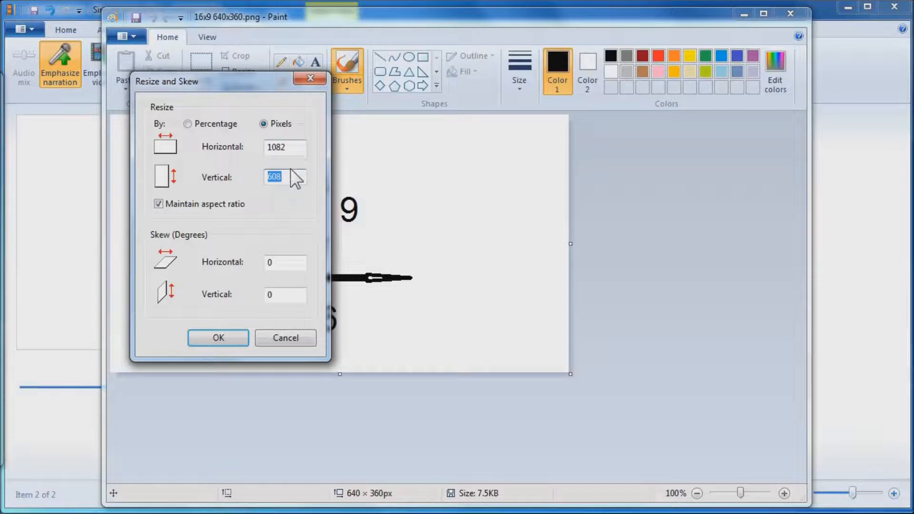
text(720)
click(224, 327)
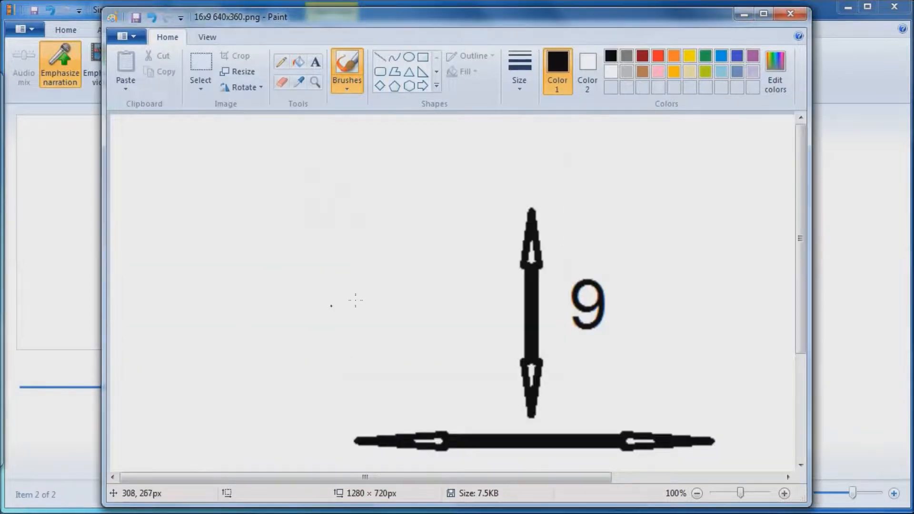
scroll(596, 247, down, 3)
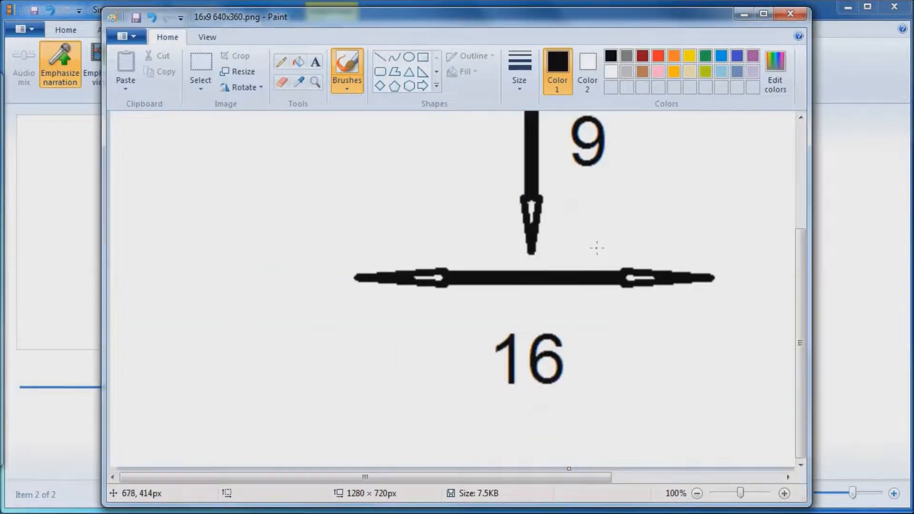
scroll(596, 247, up, 3)
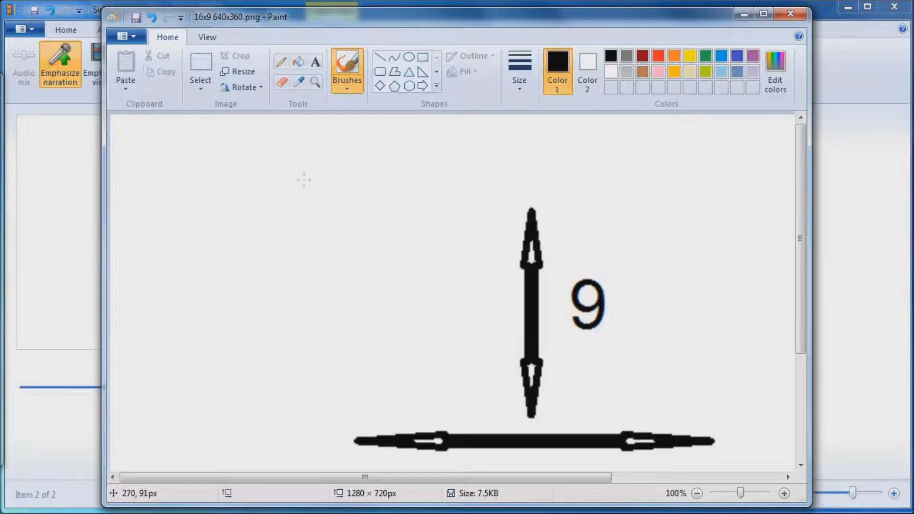
scroll(302, 180, down, 3)
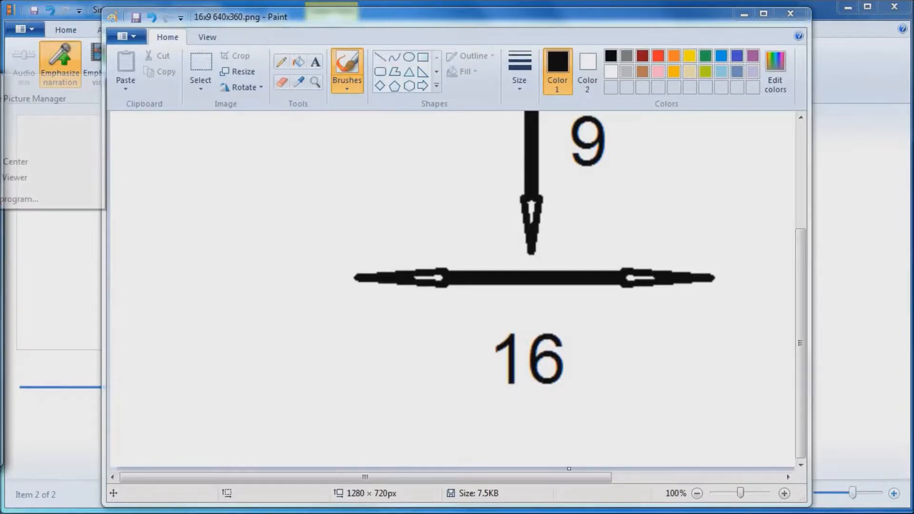
Step: Open Thumbnail Blank.png in Paint and check its pixel dimensions in the file listing and the image properties
click(43, 131)
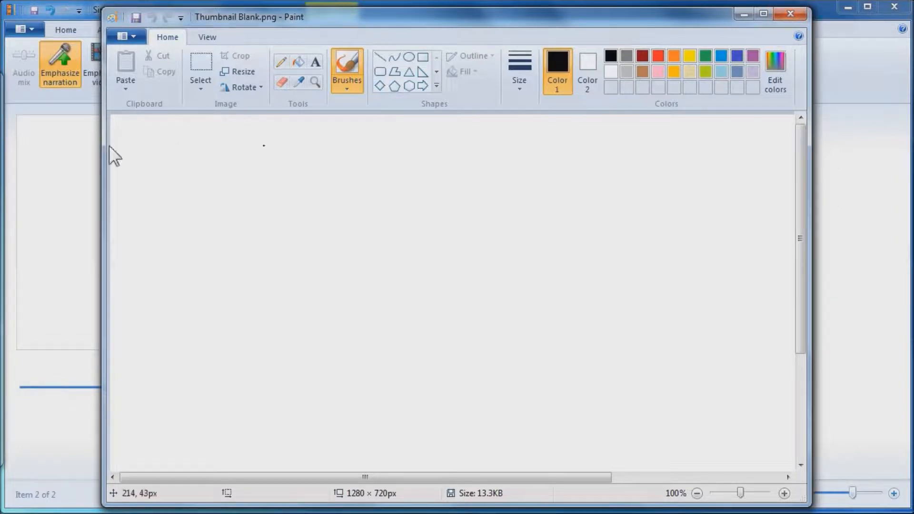
drag(0, 84, 208, 77)
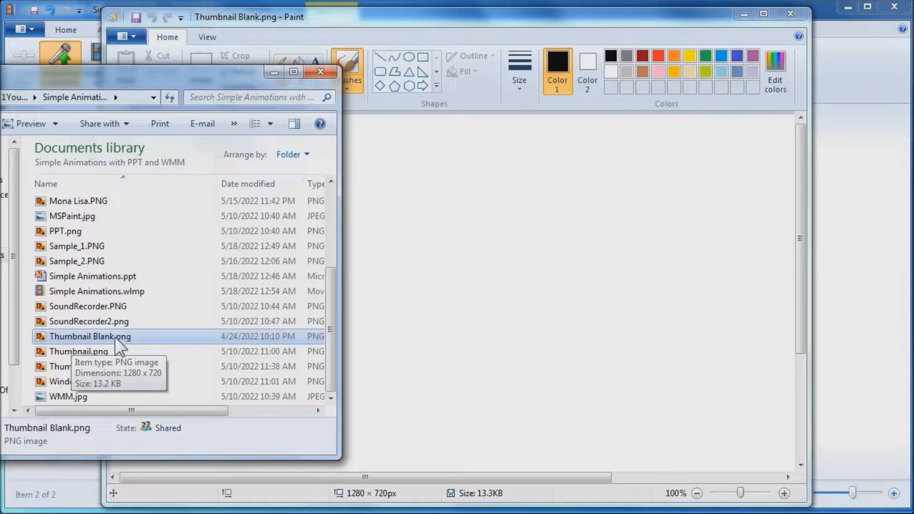
drag(234, 78, 0, 78)
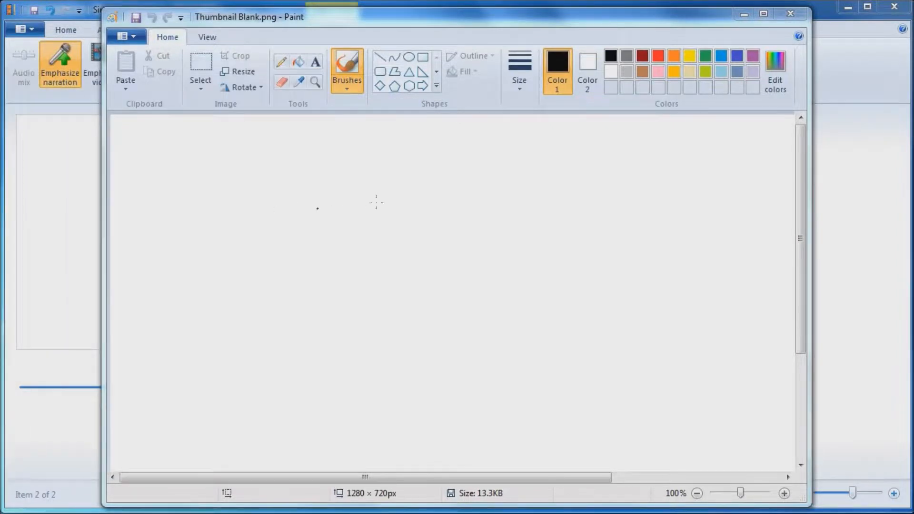
mouse_move(800, 193)
mouse_down()
mouse_move(812, 249)
mouse_move(799, 256)
mouse_up()
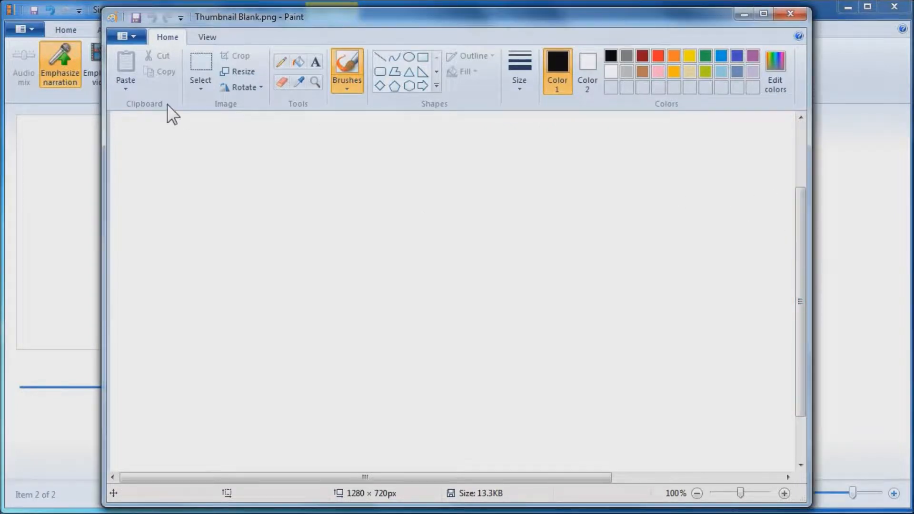
click(135, 37)
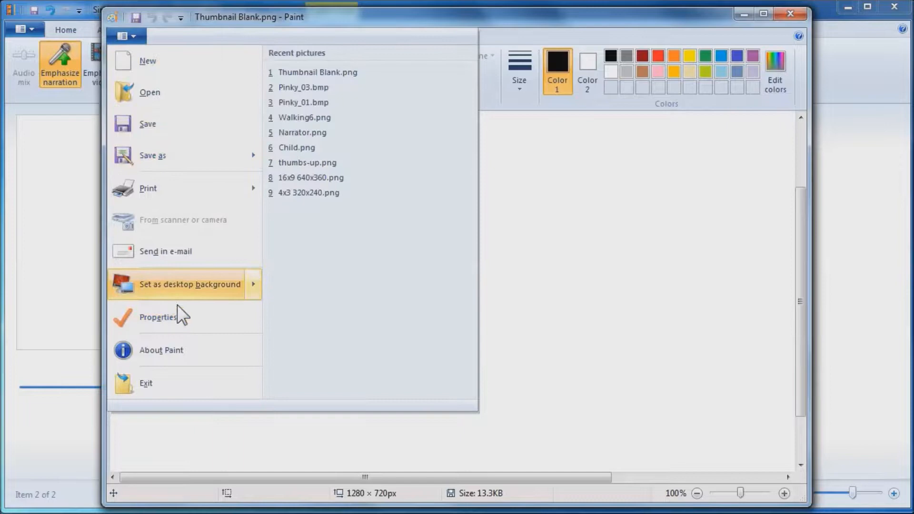
click(177, 306)
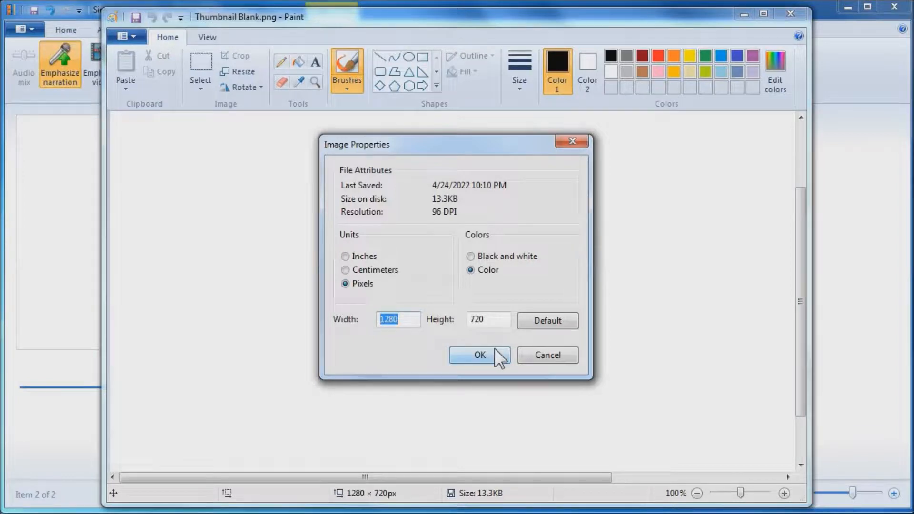
click(547, 355)
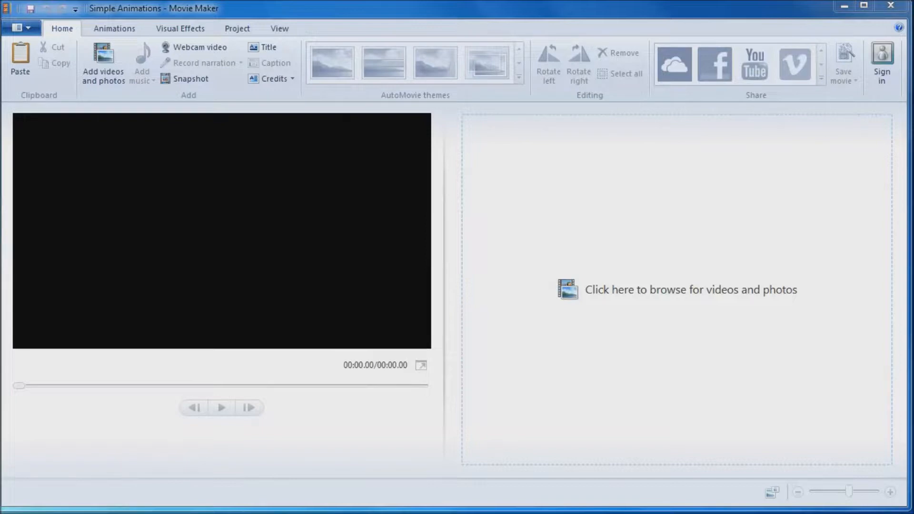
Step: Add the round face drawing to the empty Movie Maker storyboard and record a narration over it, saved as a WMA file in the Audio folder
drag(281, 208, 535, 224)
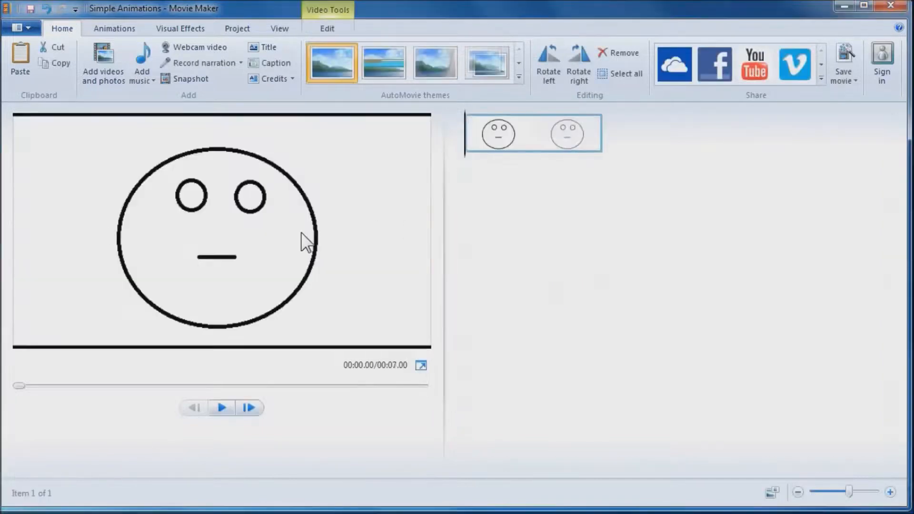
click(211, 65)
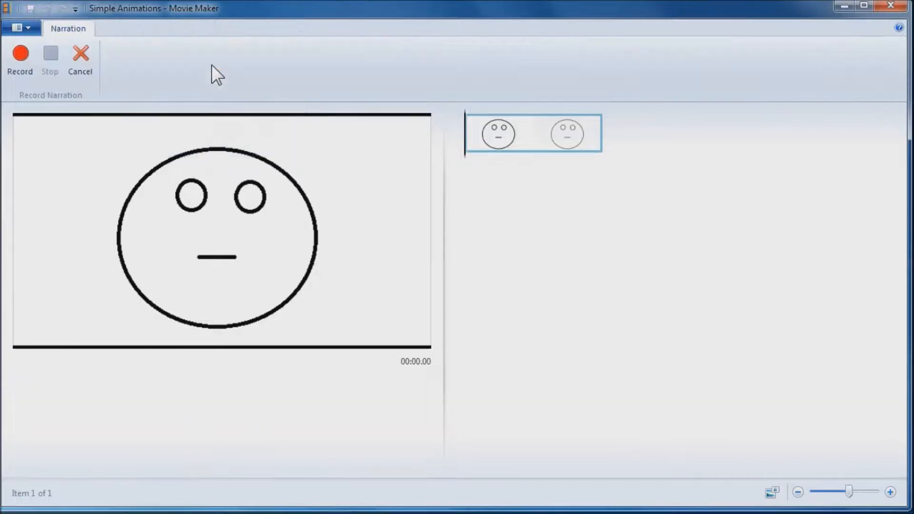
click(24, 59)
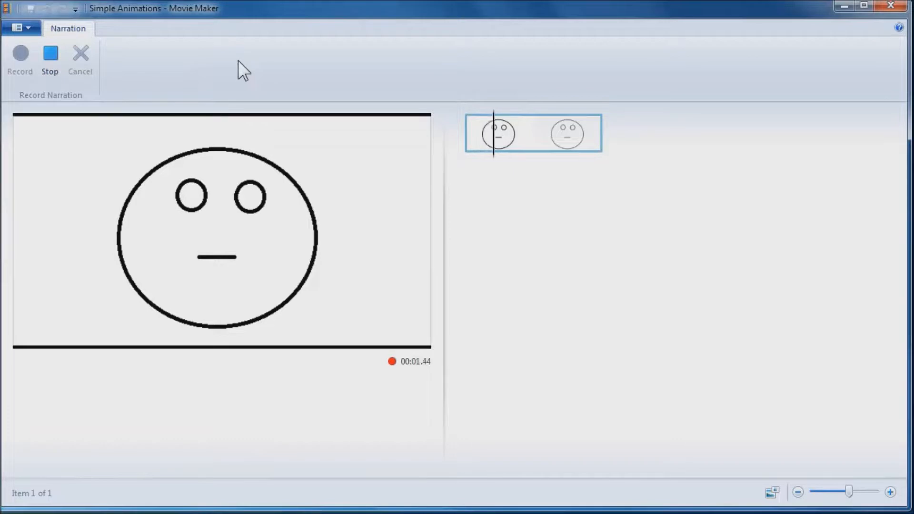
click(56, 58)
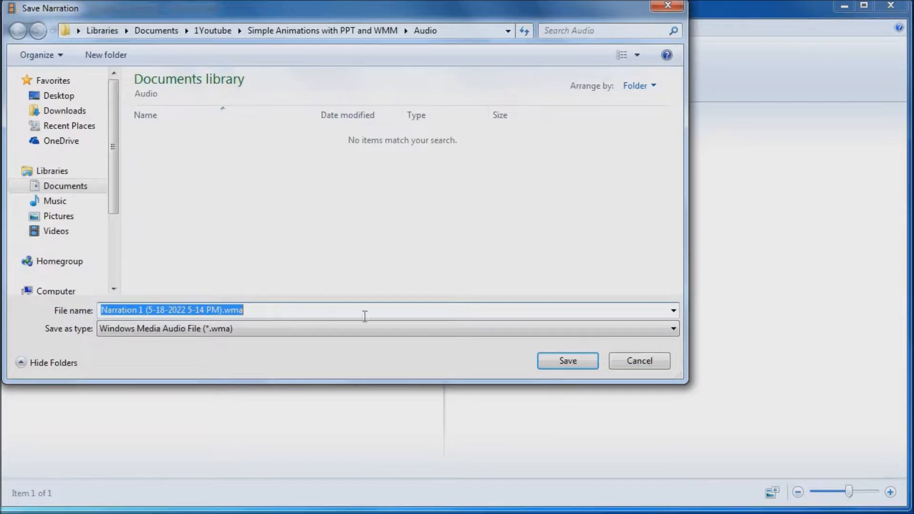
click(557, 359)
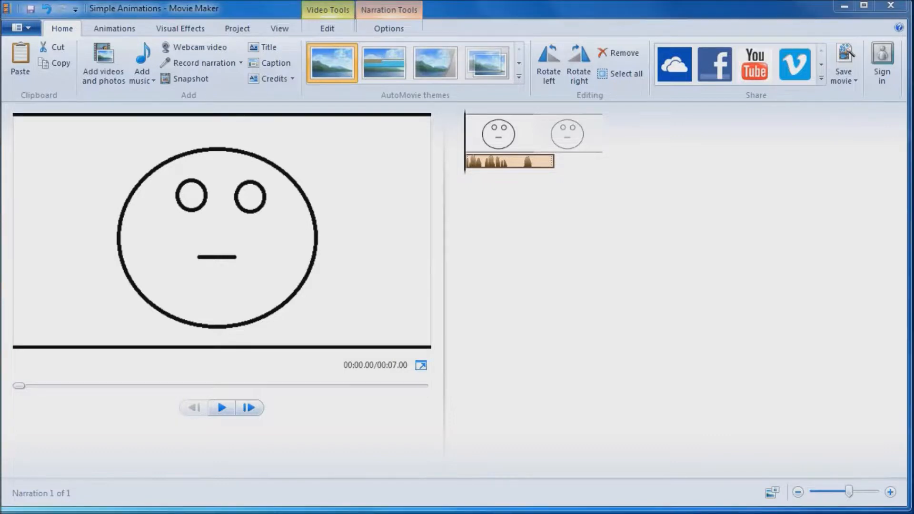
Step: Play back the face clip from the start twice to listen to the recorded narration
click(221, 408)
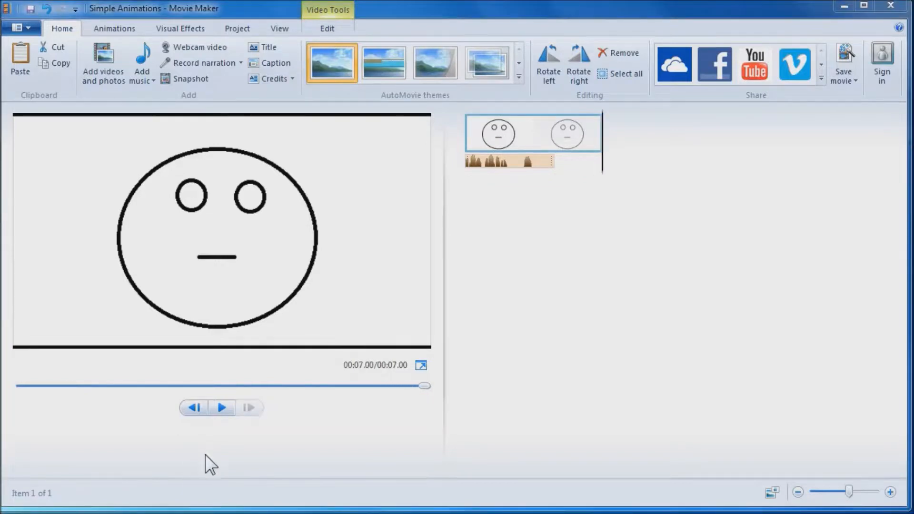
click(479, 158)
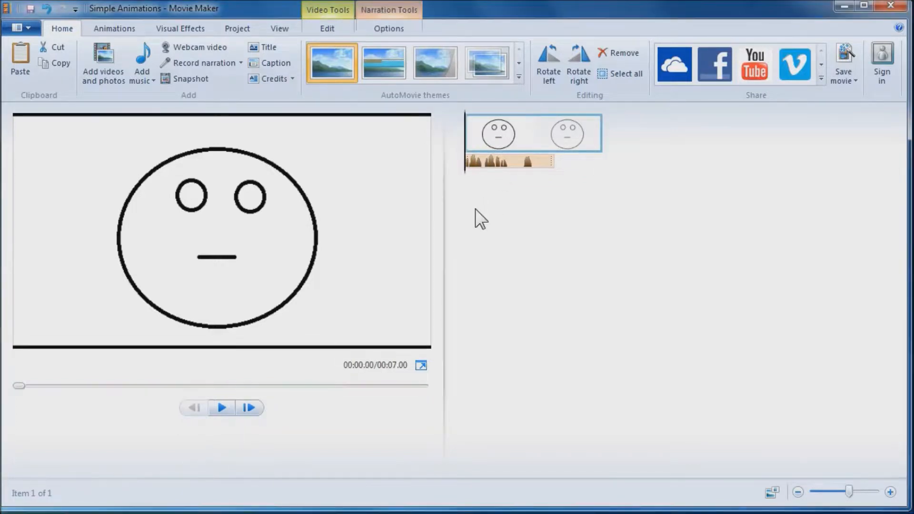
click(222, 408)
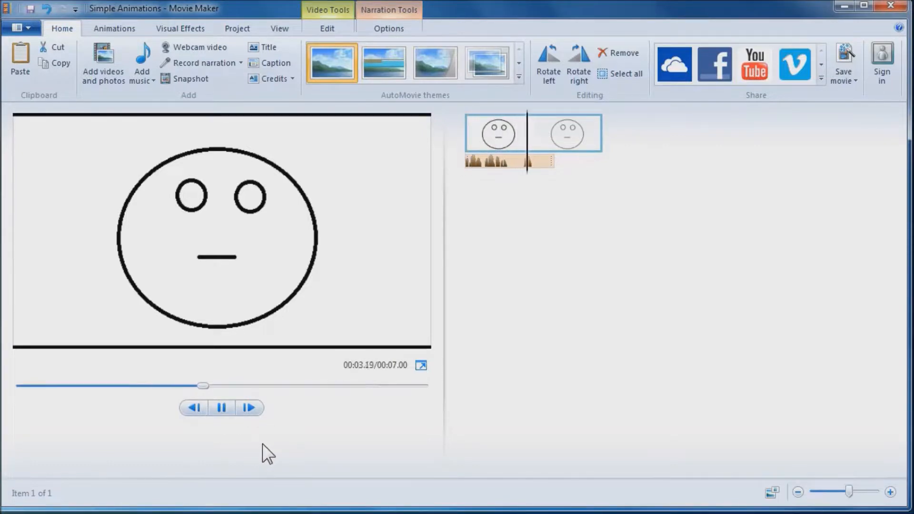
click(225, 409)
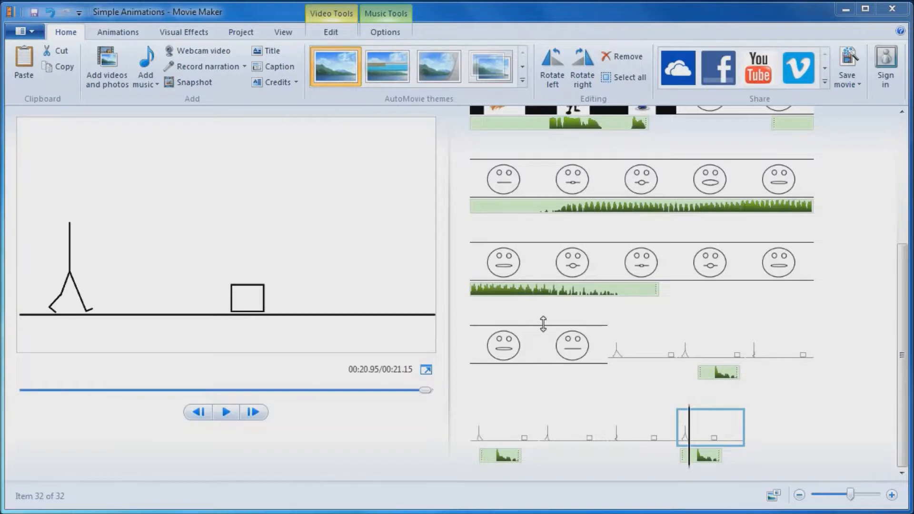
Step: Add the blue video clip after the last walking picture, insert the screen-recording video before it, and select the inserted clip
drag(902, 291, 882, 354)
drag(719, 422, 762, 421)
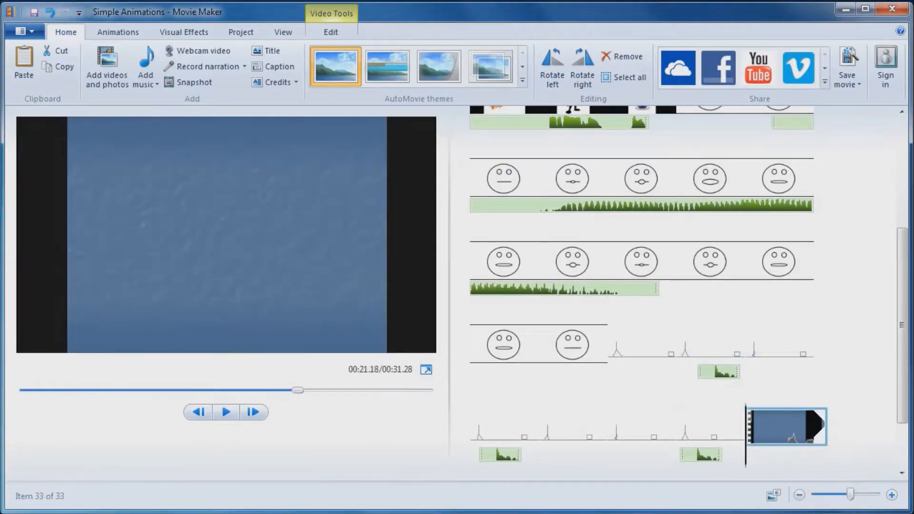
drag(359, 436, 740, 440)
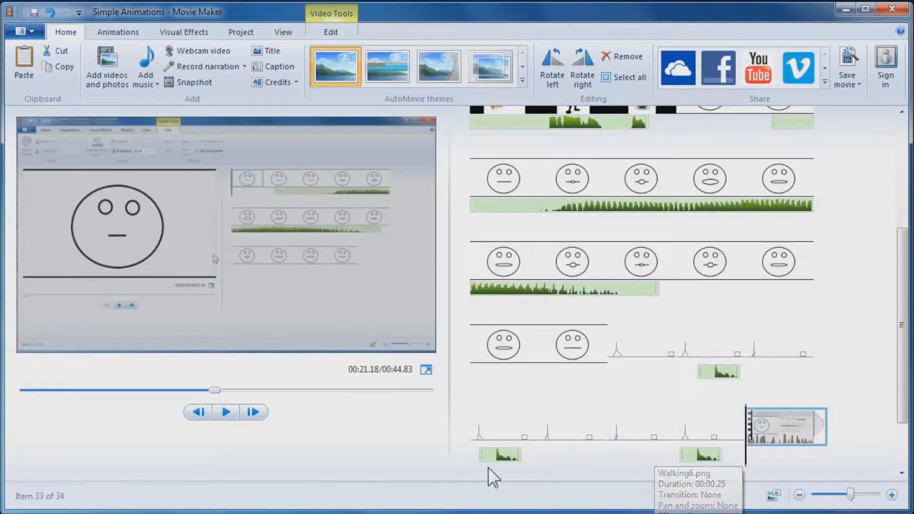
scroll(827, 423, down, 2)
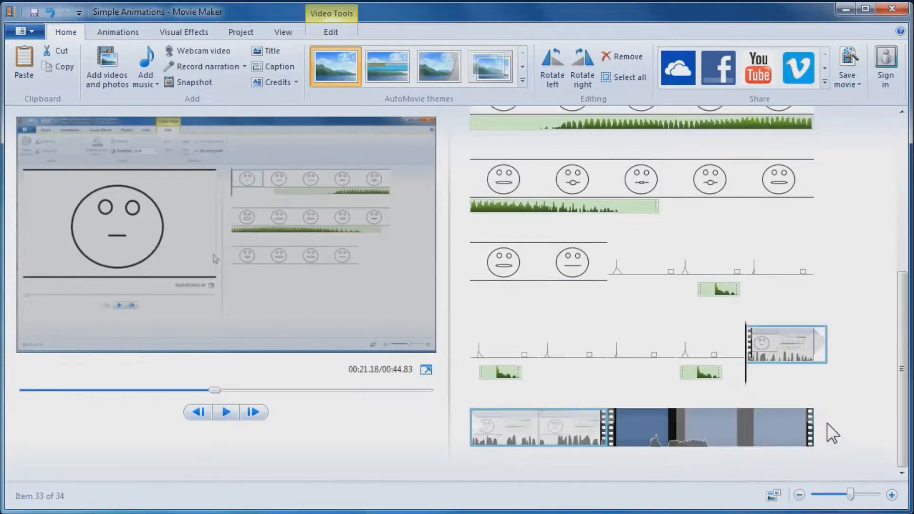
click(482, 439)
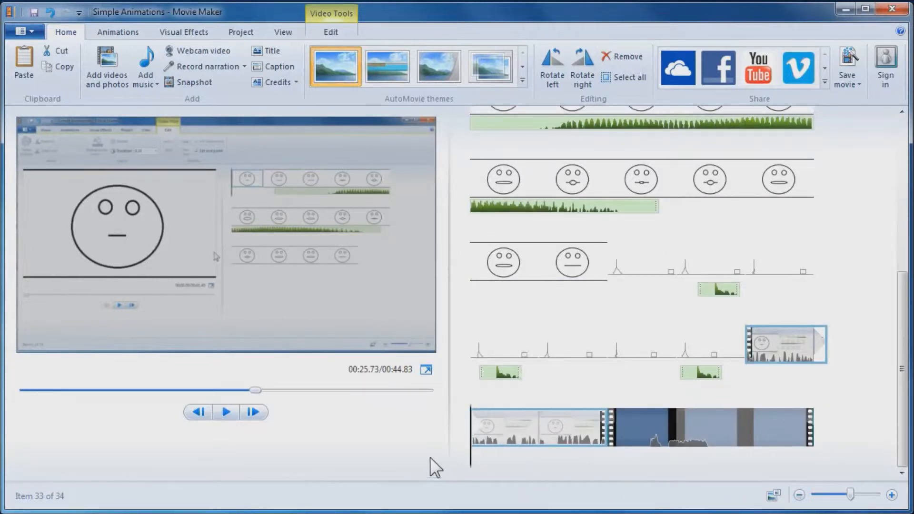
Step: Play the screen-recording clip to find the end of the passage to fix and split the clip at 00:31.05
click(225, 413)
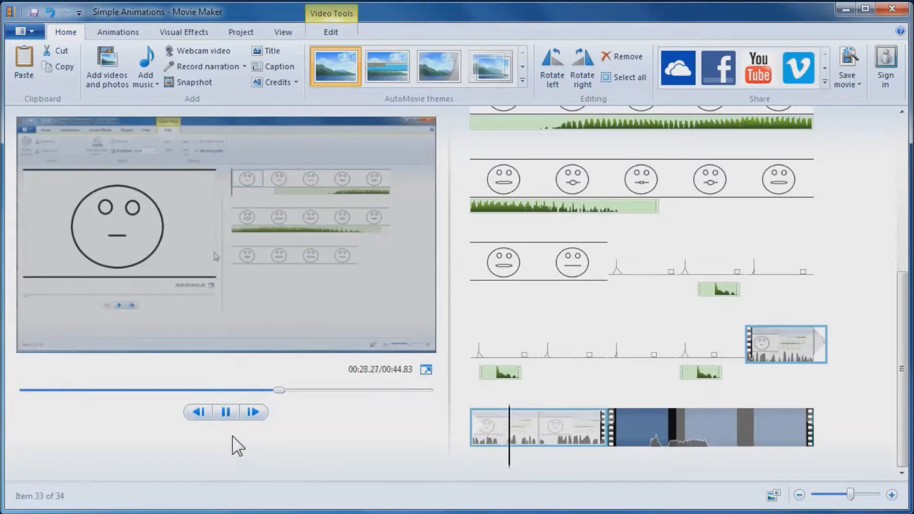
click(227, 414)
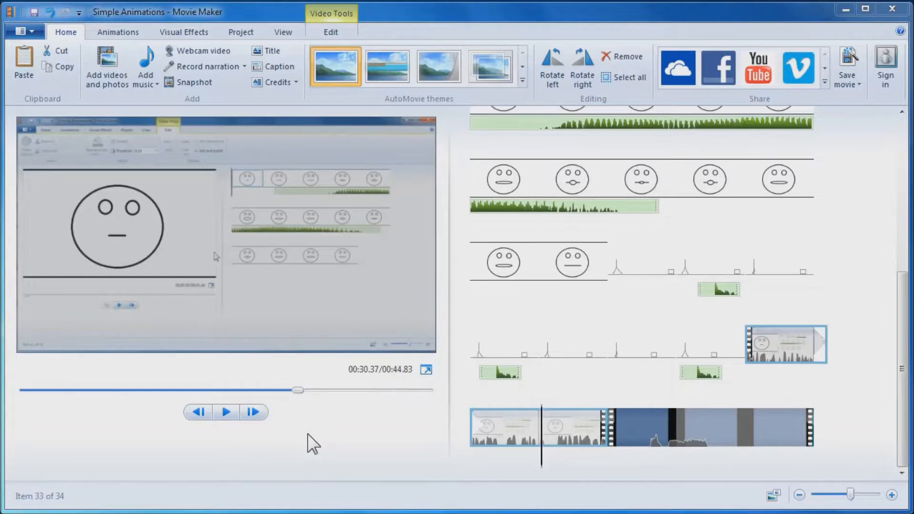
click(226, 412)
click(225, 412)
click(226, 411)
click(200, 415)
click(200, 414)
click(200, 414)
click(200, 414)
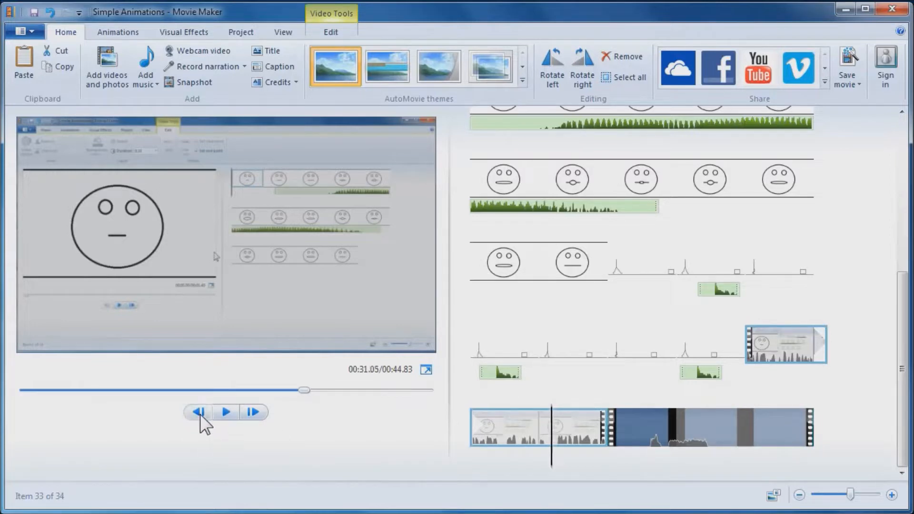
click(332, 32)
click(339, 67)
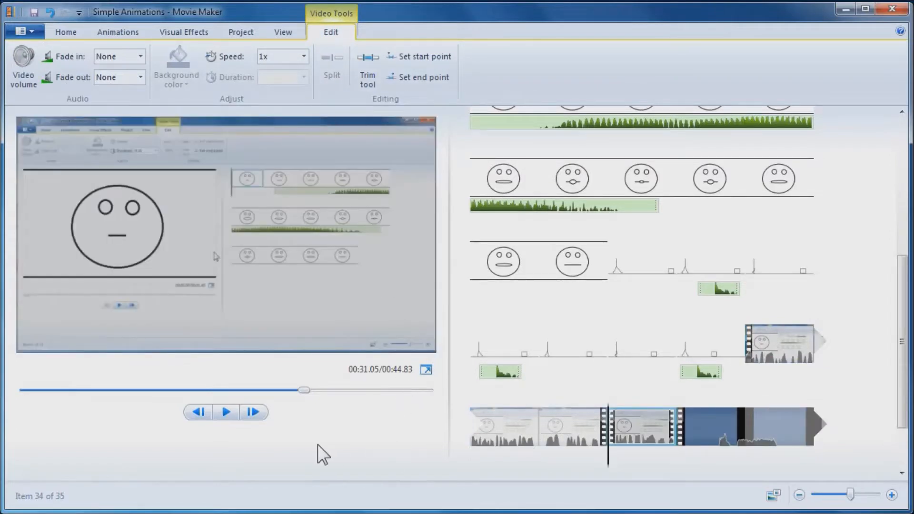
Step: Split the preceding part of the screen-recording clip at 00:27.83 to isolate the passage as a middle section
click(537, 429)
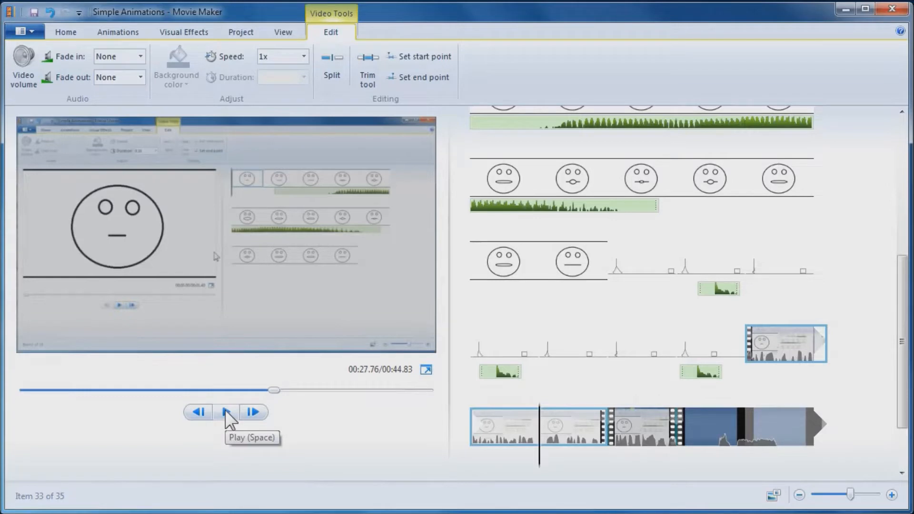
click(251, 414)
click(251, 413)
click(250, 413)
click(197, 412)
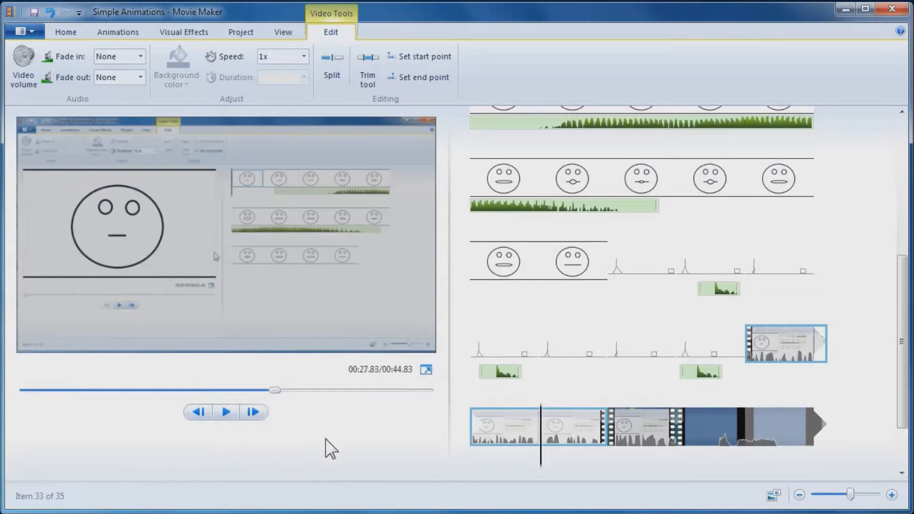
click(331, 66)
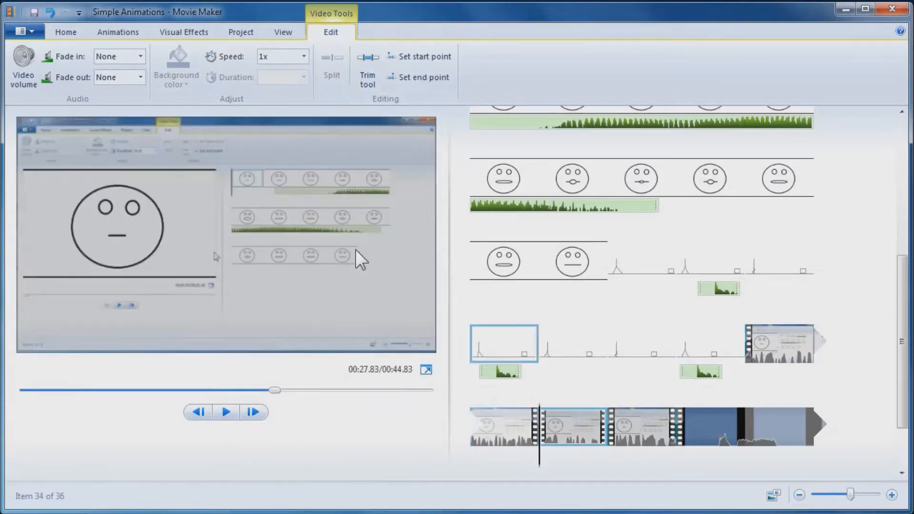
Step: Open the volume control for the middle section, and listen to the split clip and the Powerpoint1.wav recording in Sound Recorder
click(22, 53)
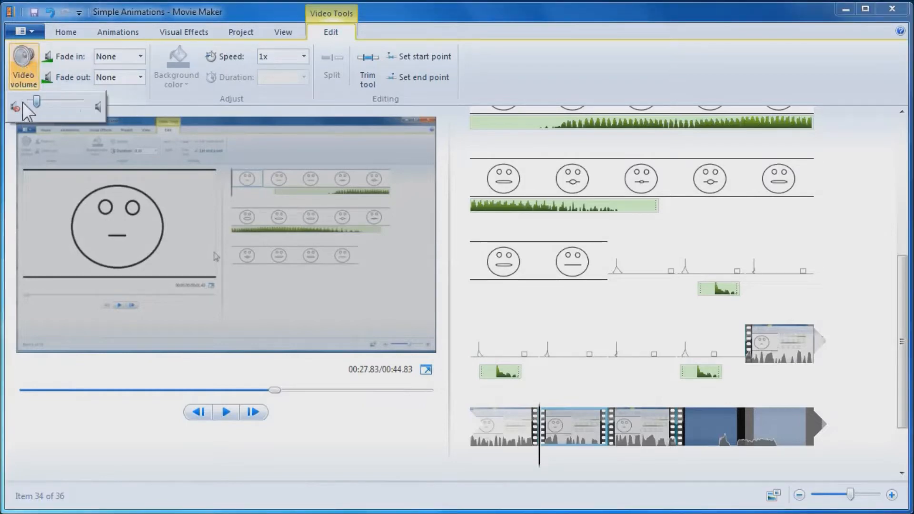
click(494, 426)
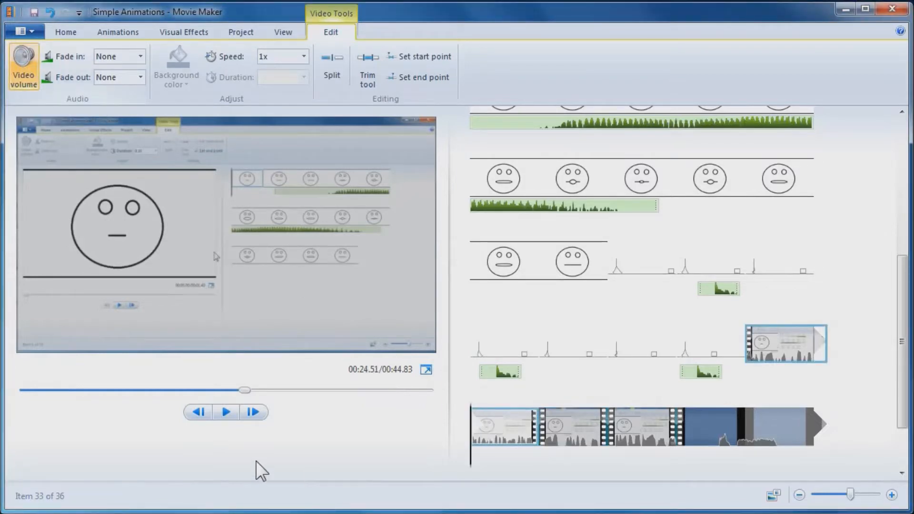
click(225, 412)
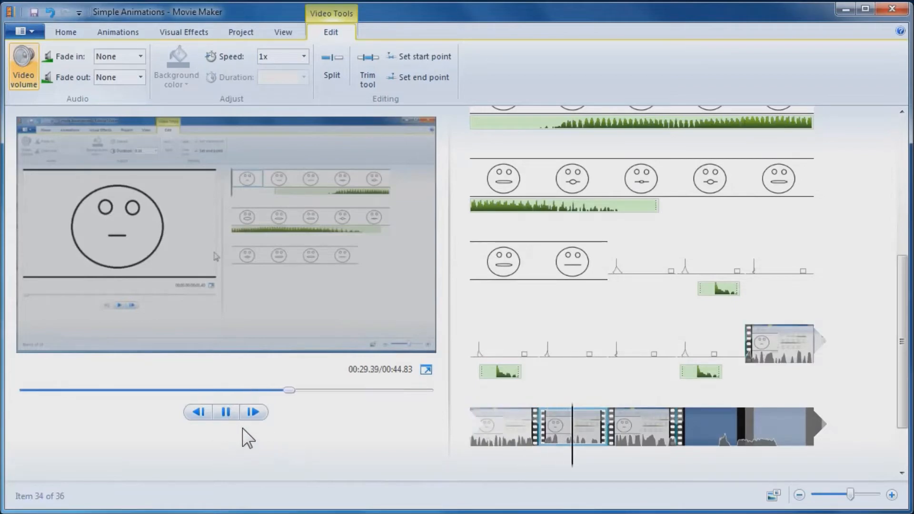
click(234, 412)
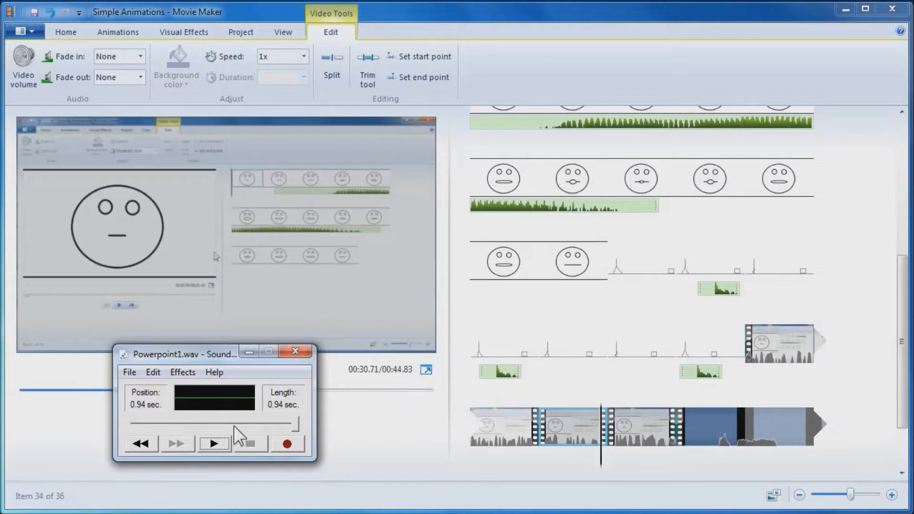
click(214, 443)
click(248, 352)
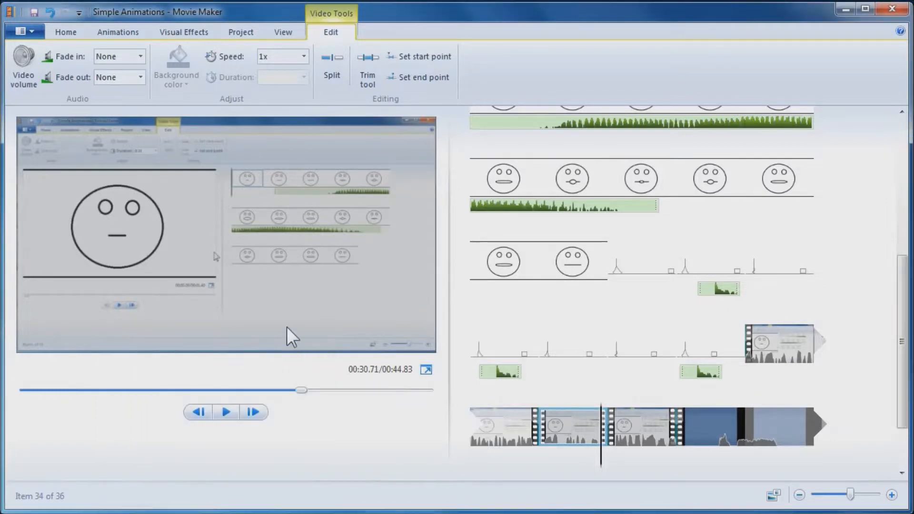
click(67, 32)
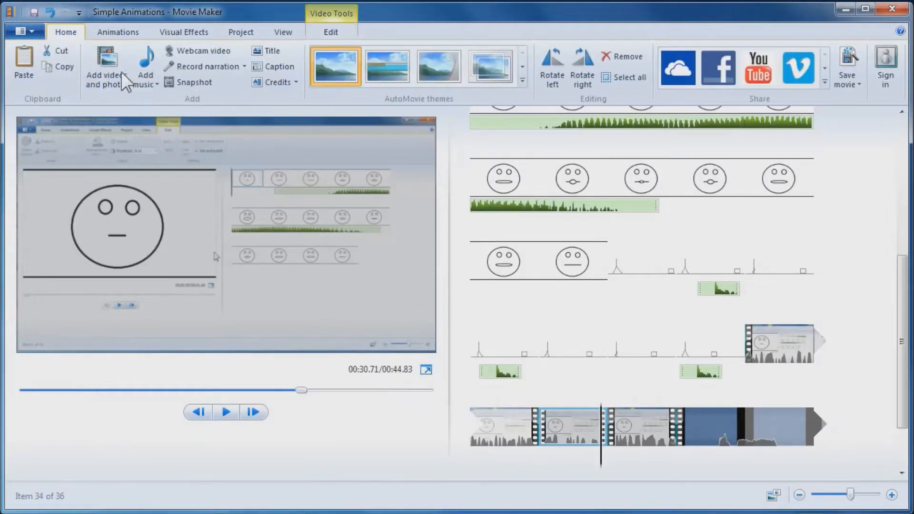
click(270, 69)
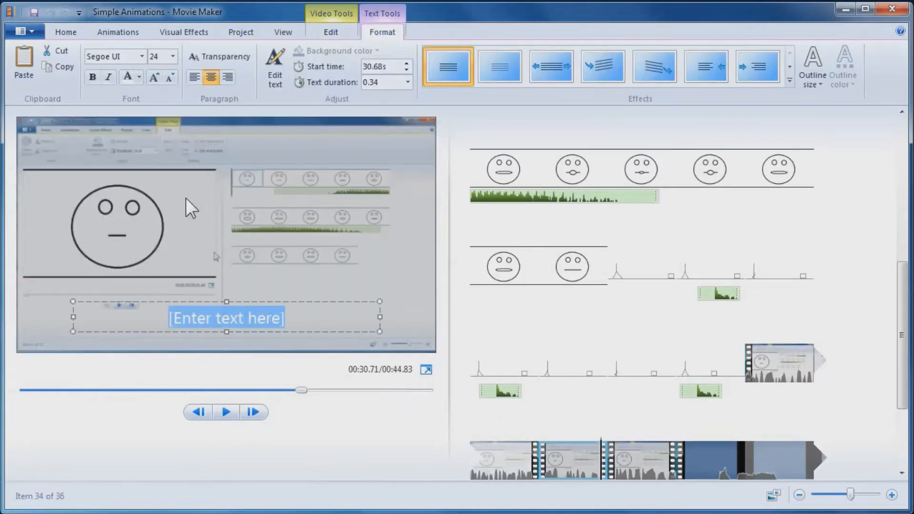
click(307, 305)
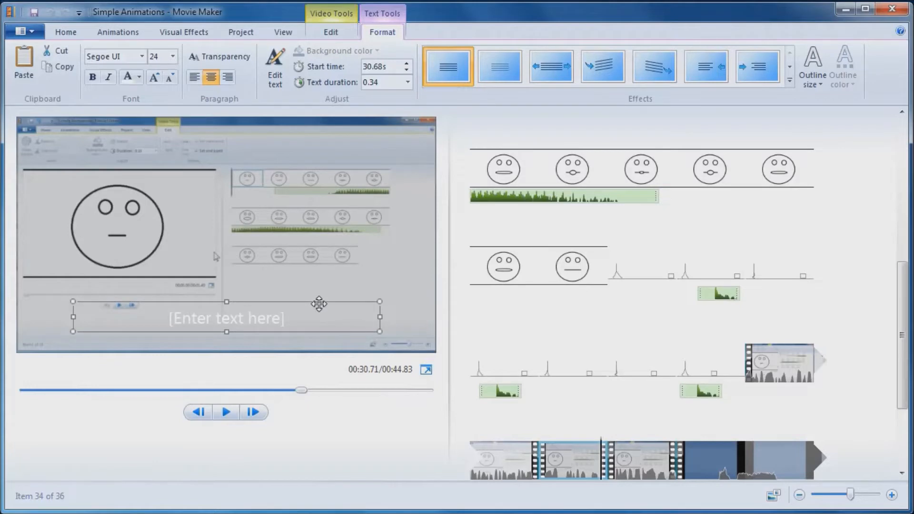
key(Delete)
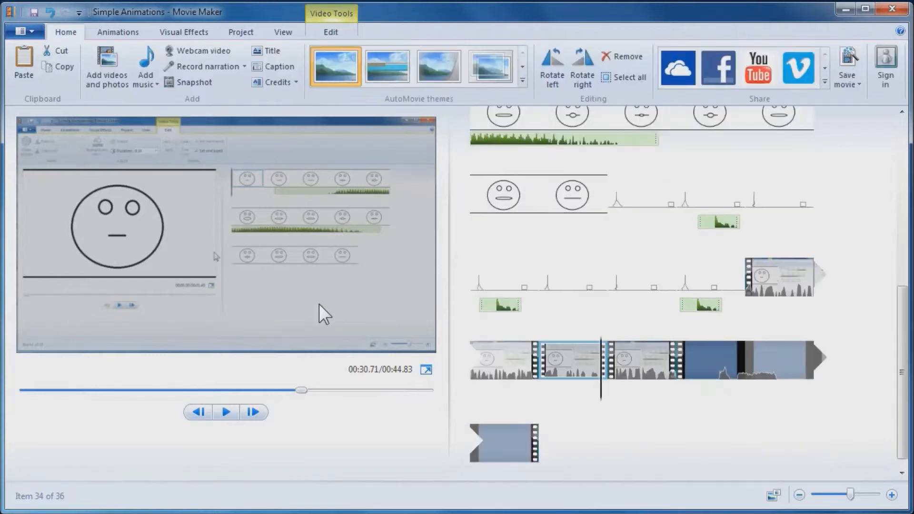
Step: Compare the length of Powerpoint1.wav in Sound Recorder with the duration of the middle section of the screen-recording clip
click(540, 361)
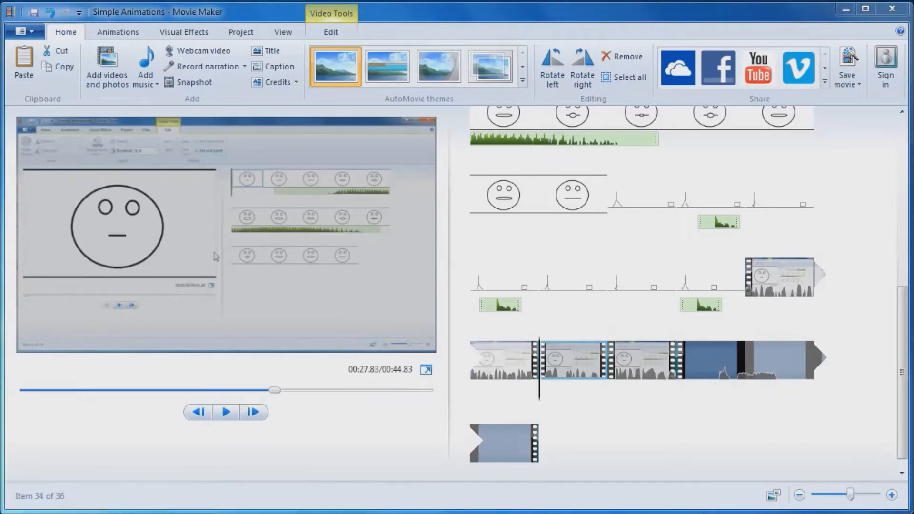
drag(390, 492, 498, 426)
drag(291, 512, 292, 429)
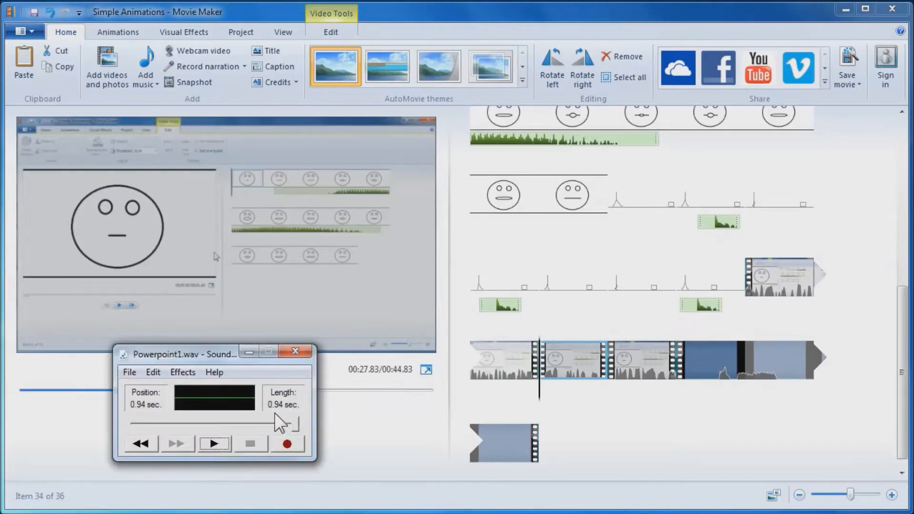
click(249, 353)
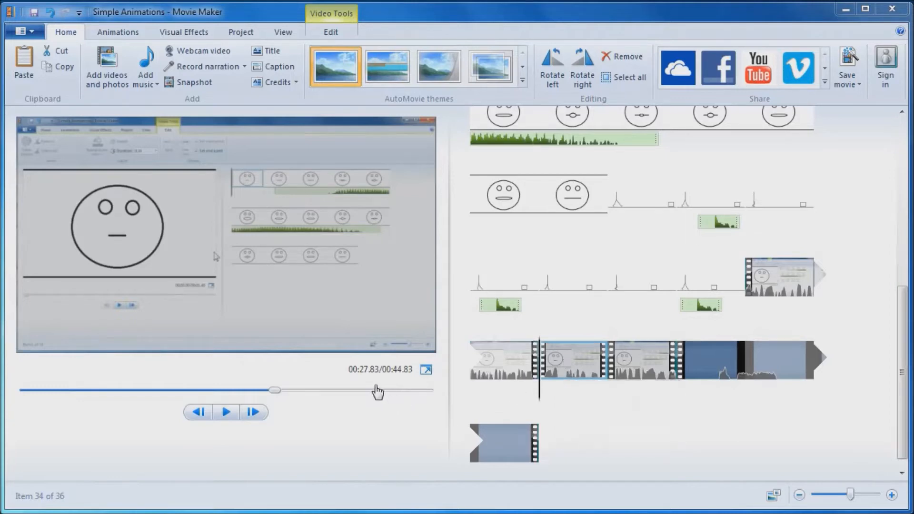
mouse_move(566, 365)
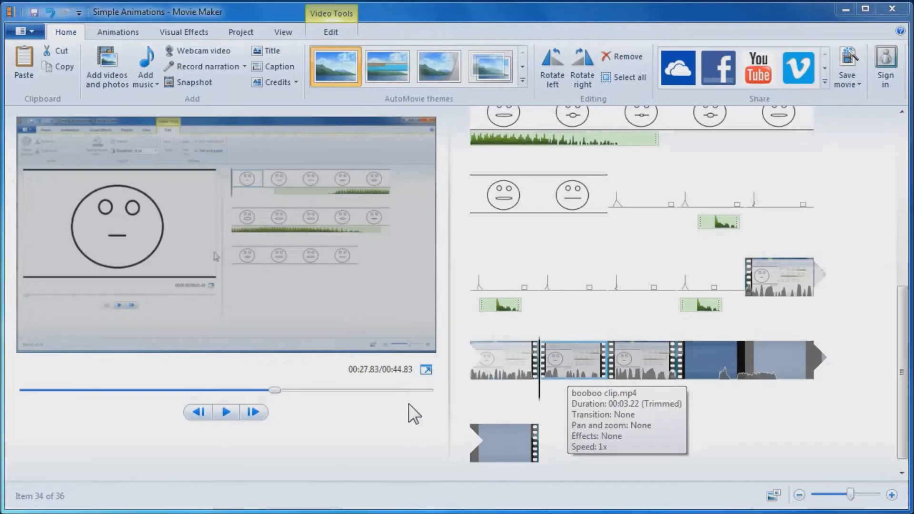
Step: Split the middle section of the screen-recording clip at 00:28.88 and delete the part after the split
click(226, 412)
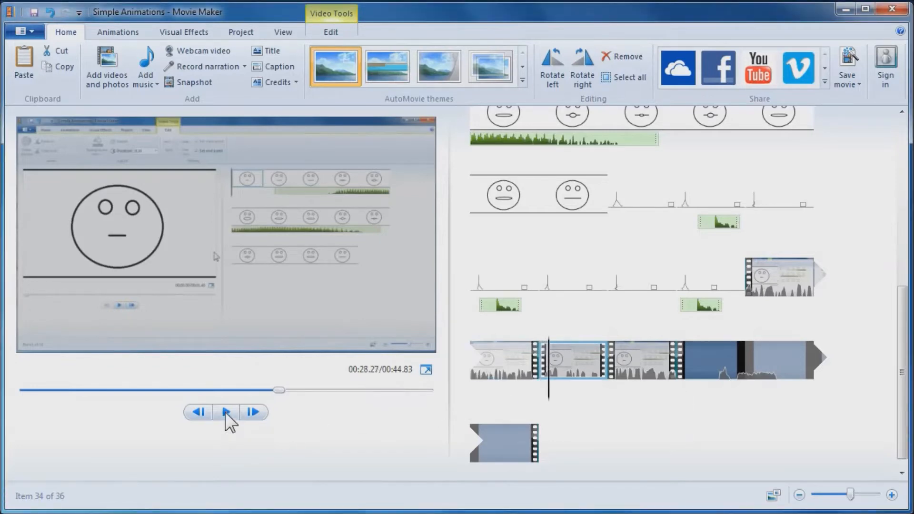
click(226, 412)
click(226, 412)
click(253, 413)
click(253, 413)
click(253, 413)
click(253, 412)
click(253, 412)
click(253, 412)
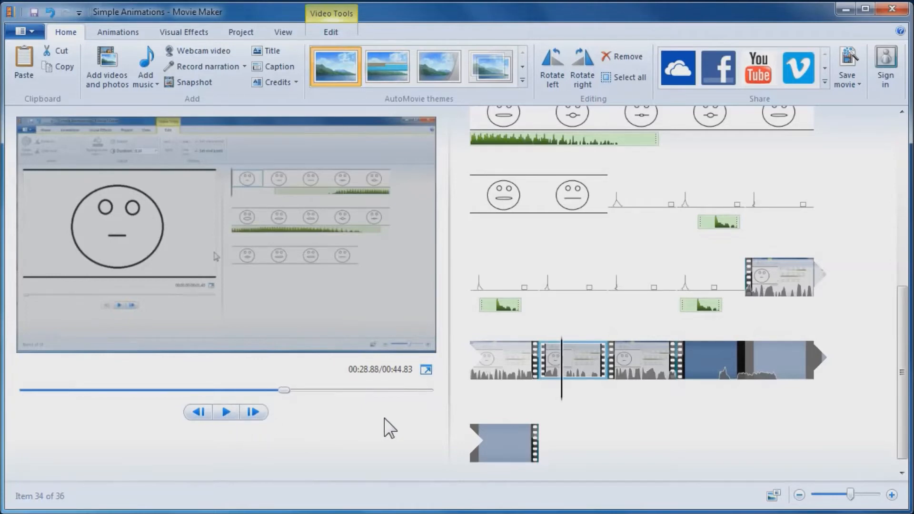
click(321, 33)
click(330, 72)
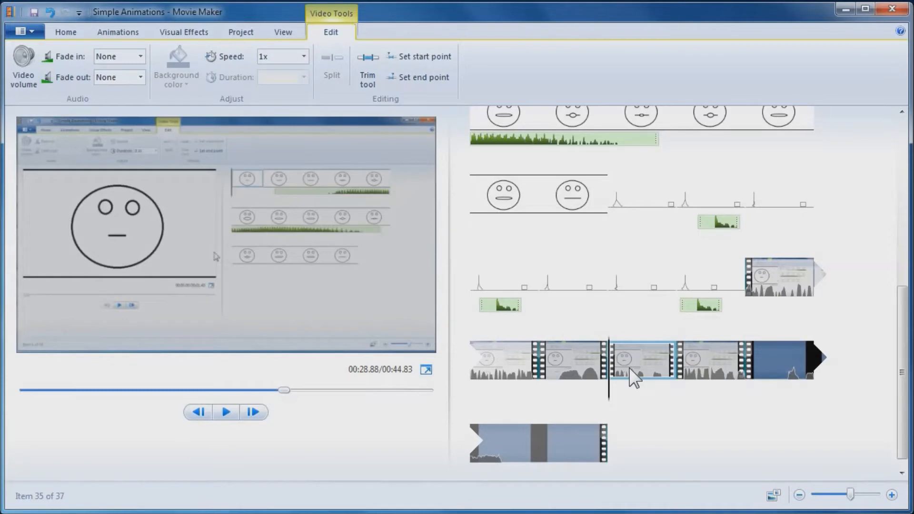
key(Delete)
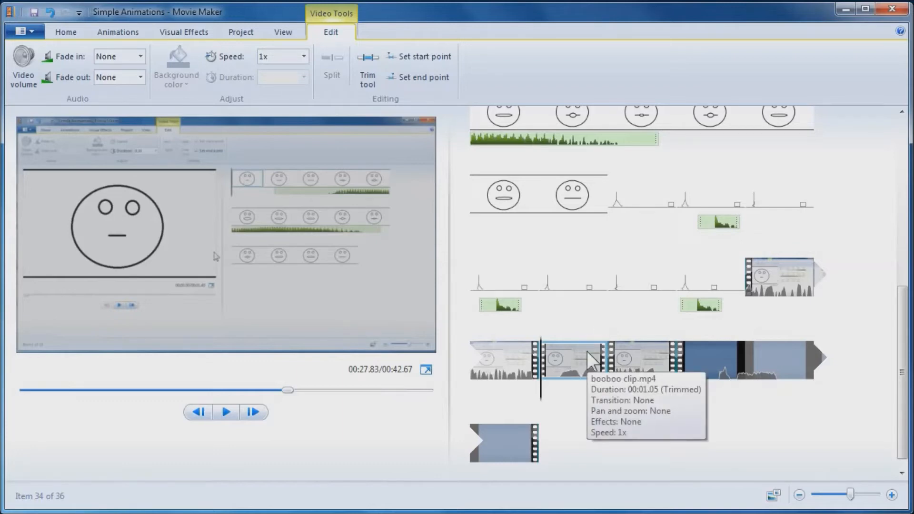
Step: Add the replacement audio beneath the shortened middle section and play back the movie from the section before it into the blue video
drag(676, 511, 548, 393)
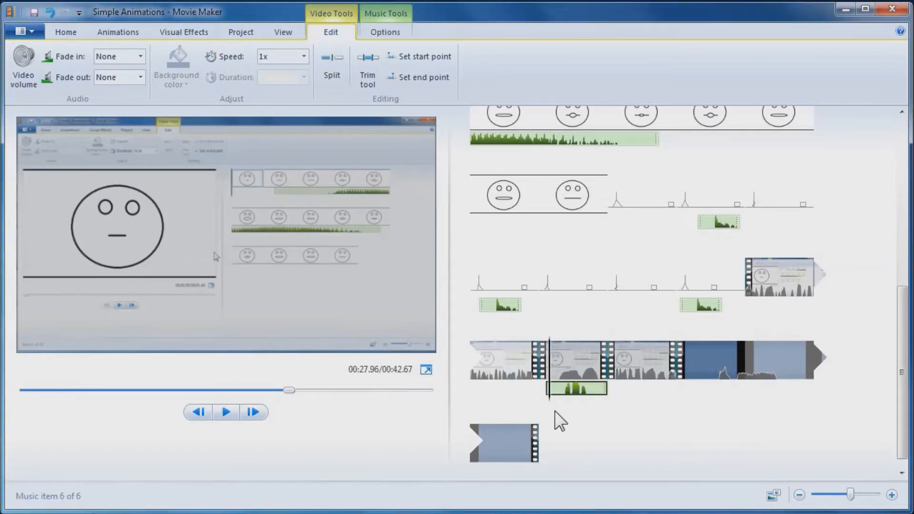
click(512, 377)
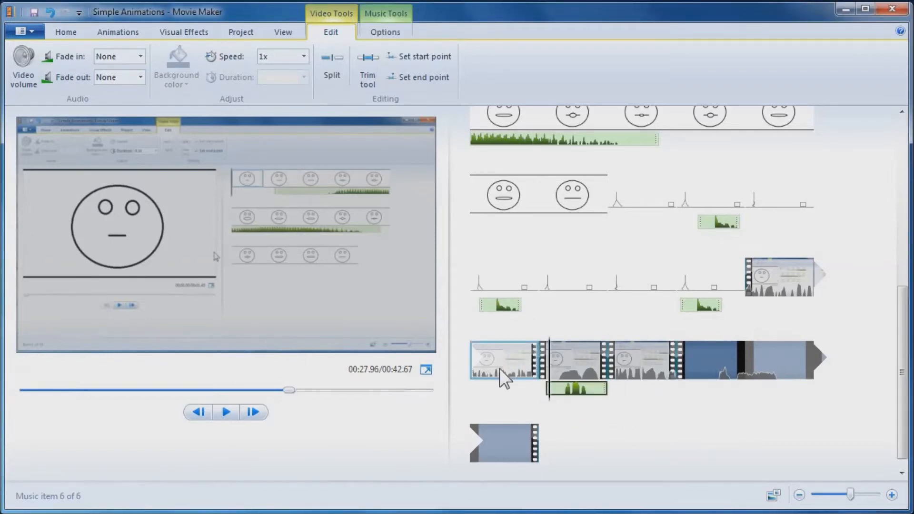
click(226, 413)
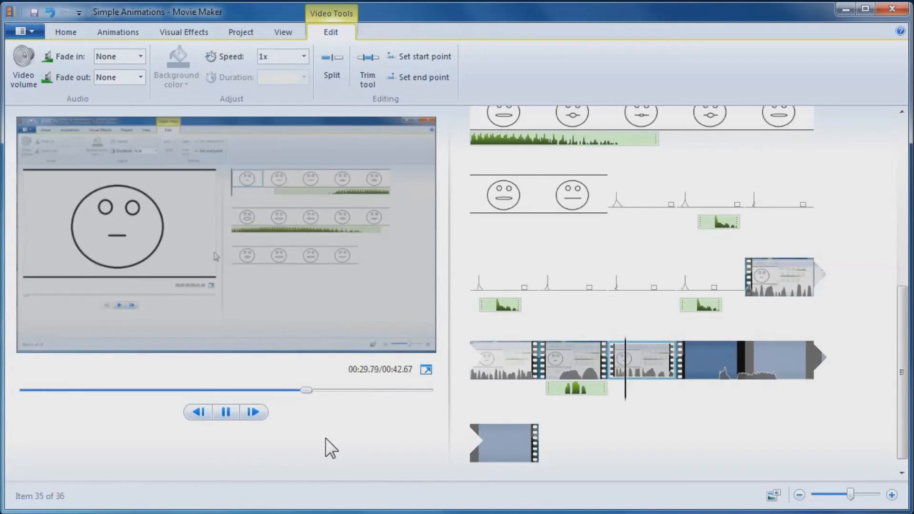
click(229, 411)
click(227, 411)
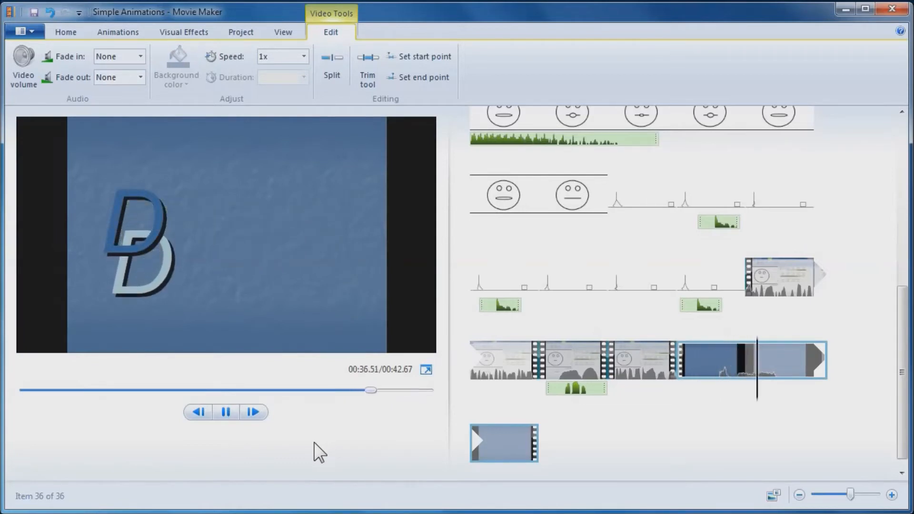
click(226, 413)
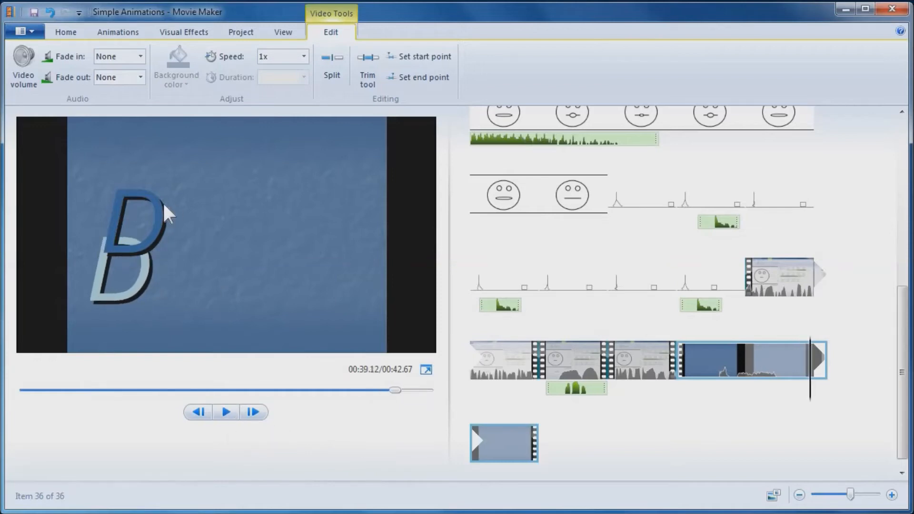
Step: Examine the Save movie output settings, from the recommended and high-definition presets to the computer, DVD, email and phone options
click(28, 31)
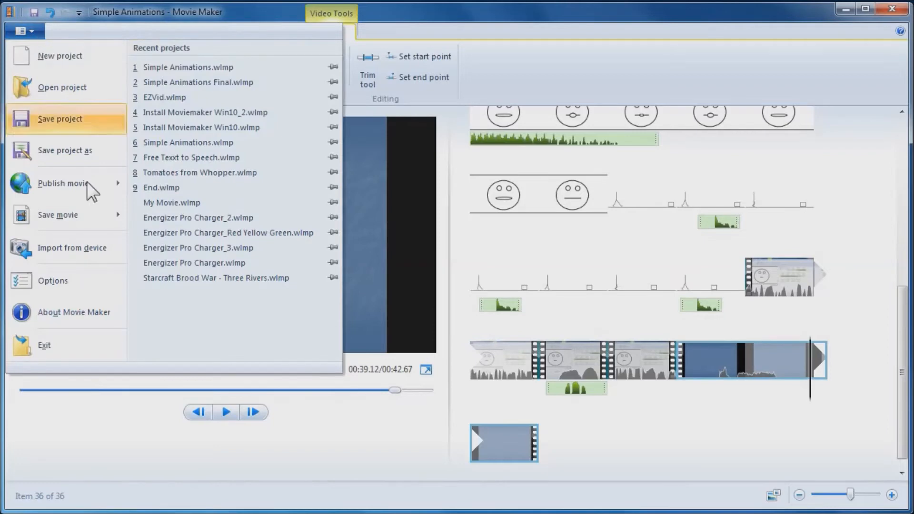
mouse_move(71, 218)
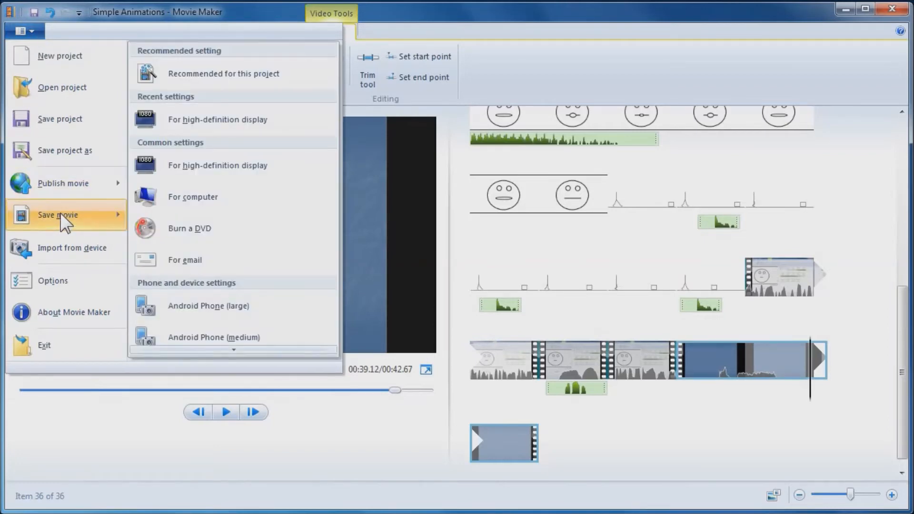
click(220, 171)
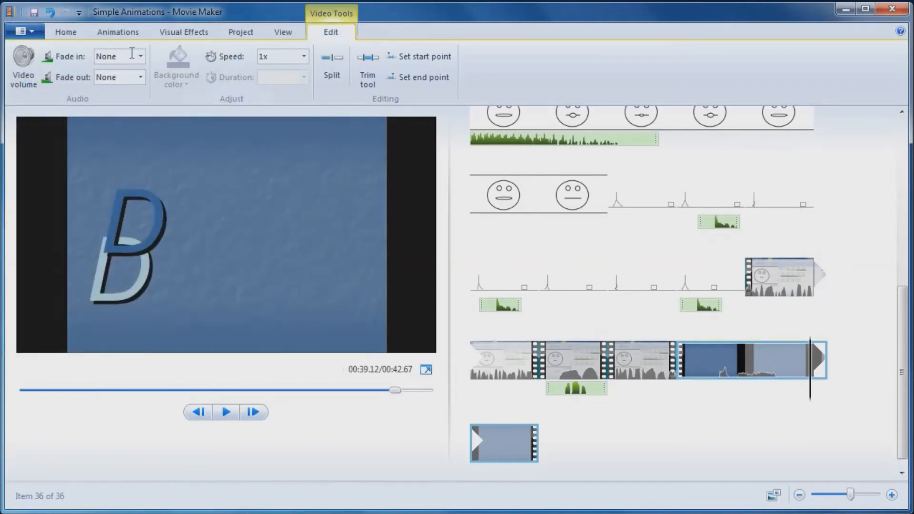
click(33, 33)
click(34, 33)
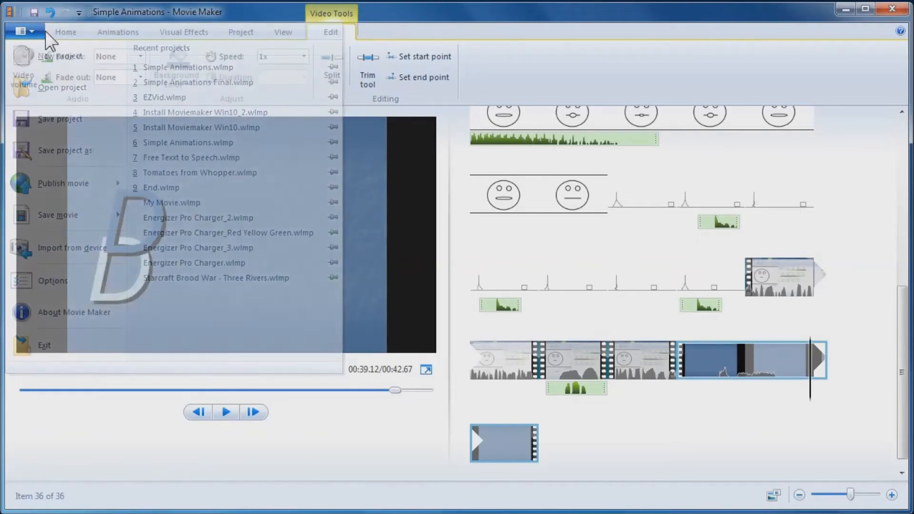
click(51, 30)
click(848, 64)
click(670, 12)
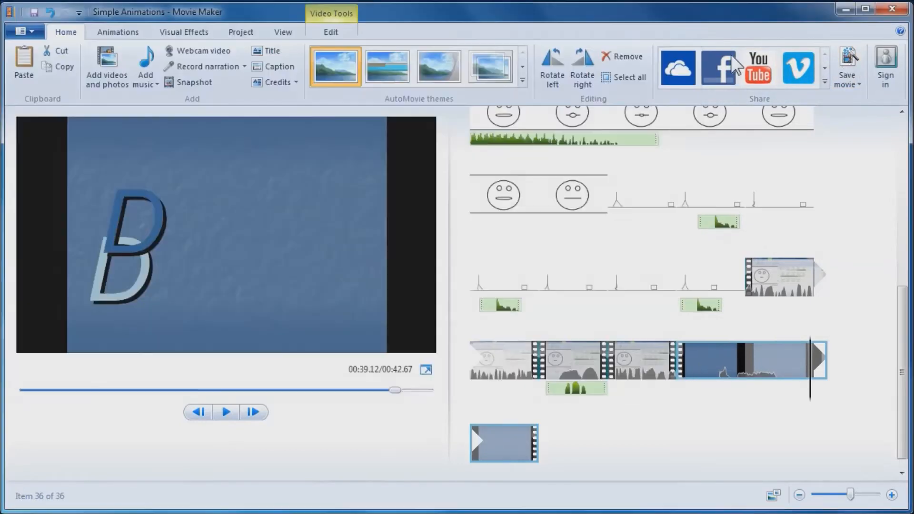
click(853, 81)
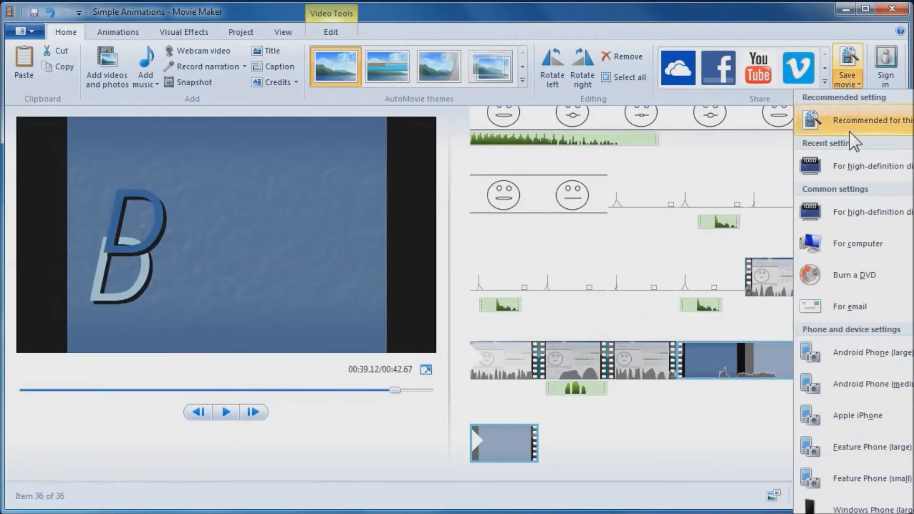
scroll(869, 207, down, 5)
scroll(870, 209, up, 5)
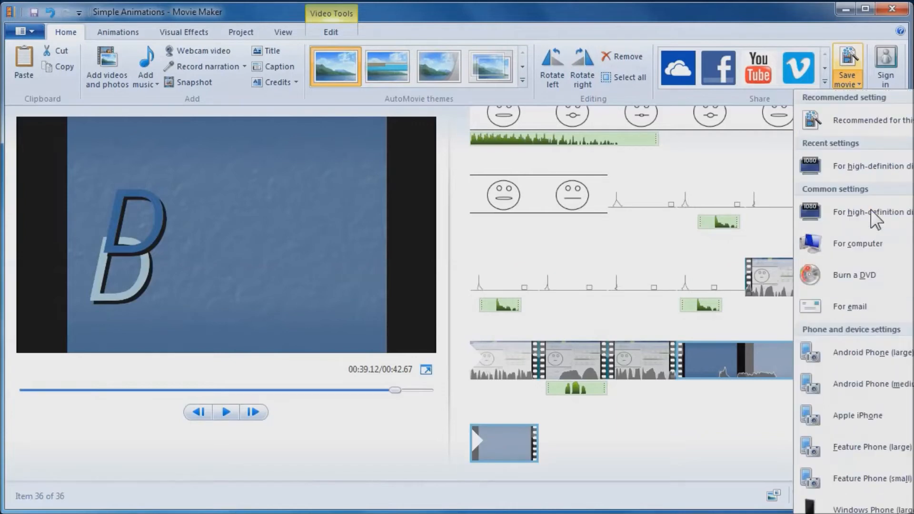
click(852, 78)
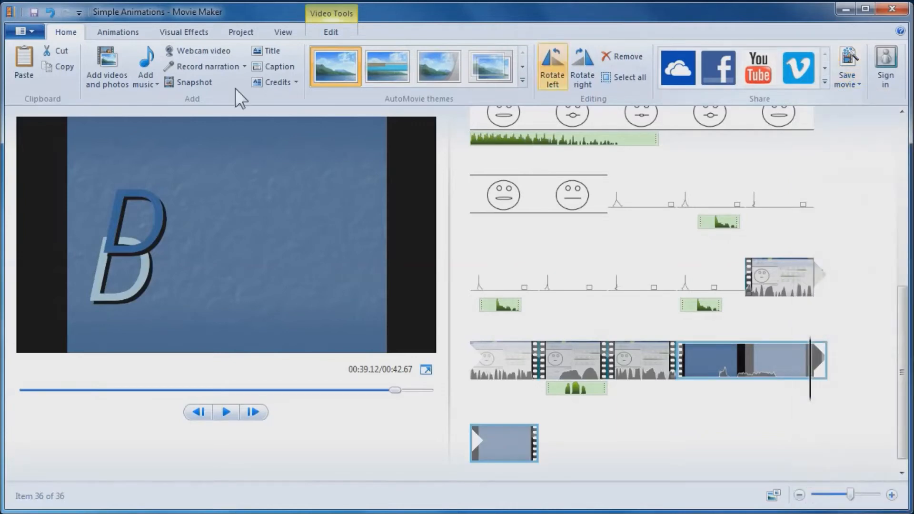
Step: Save the movie as the MPEG-4 file Simple Animations Sample.mp4 in the Video folder and close the completion message
click(37, 30)
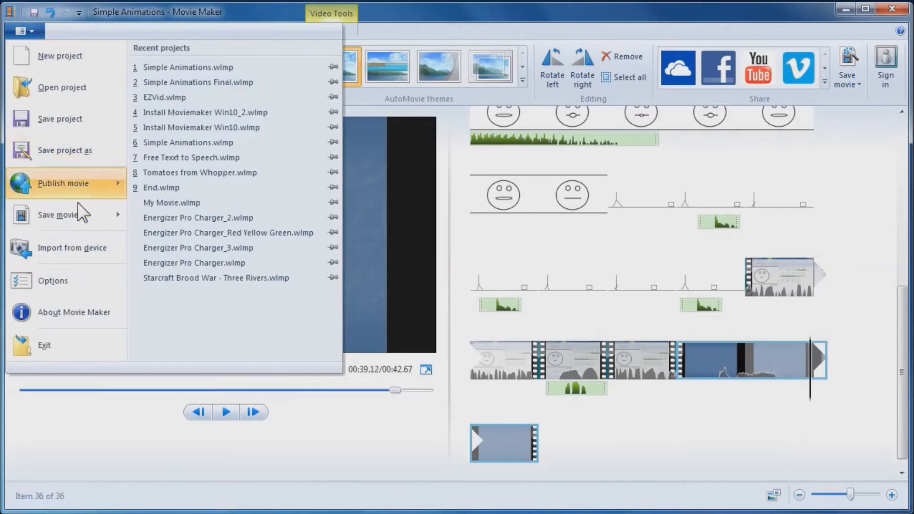
mouse_move(71, 216)
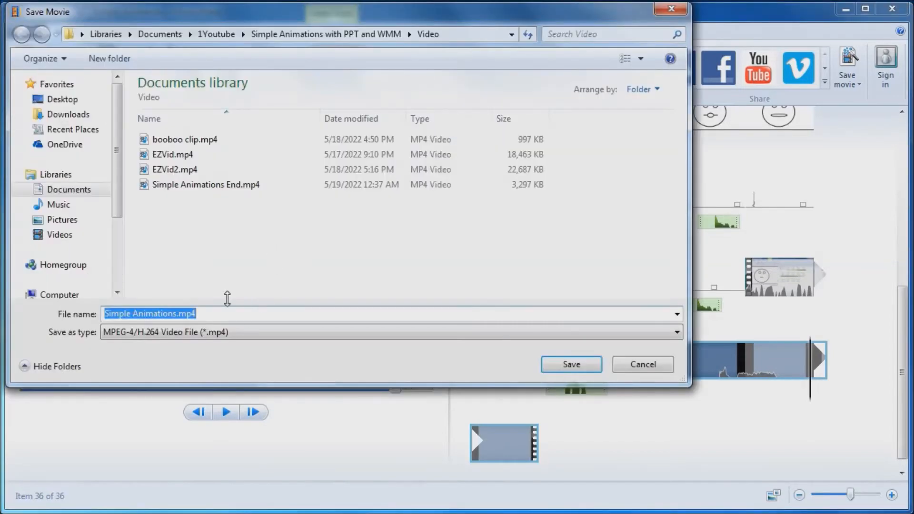
click(178, 314)
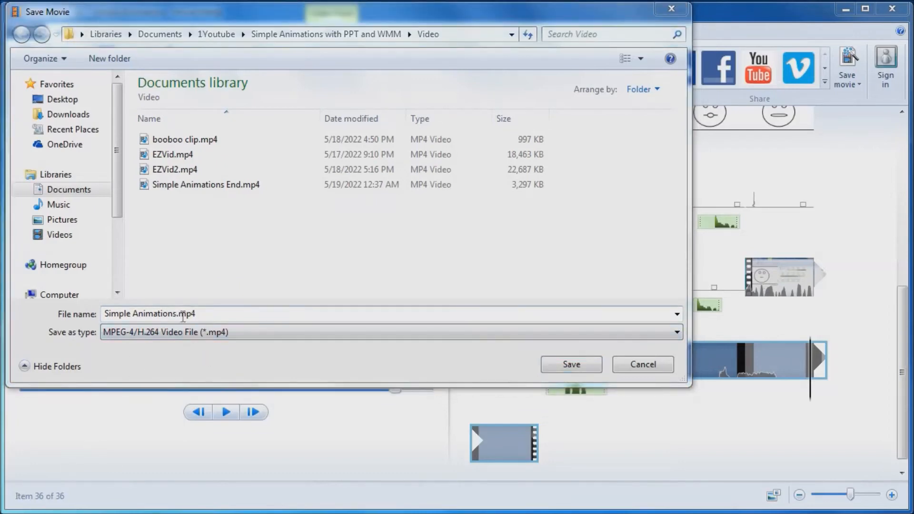
click(177, 315)
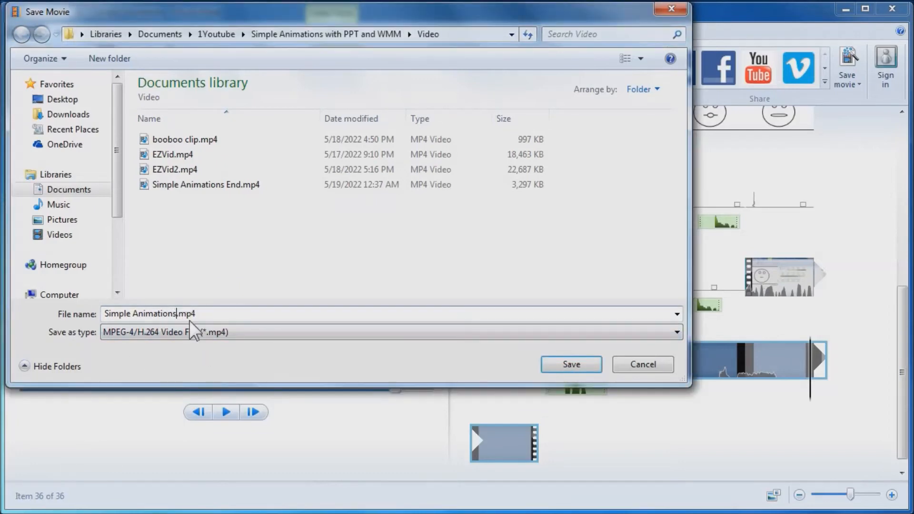
text(Sample)
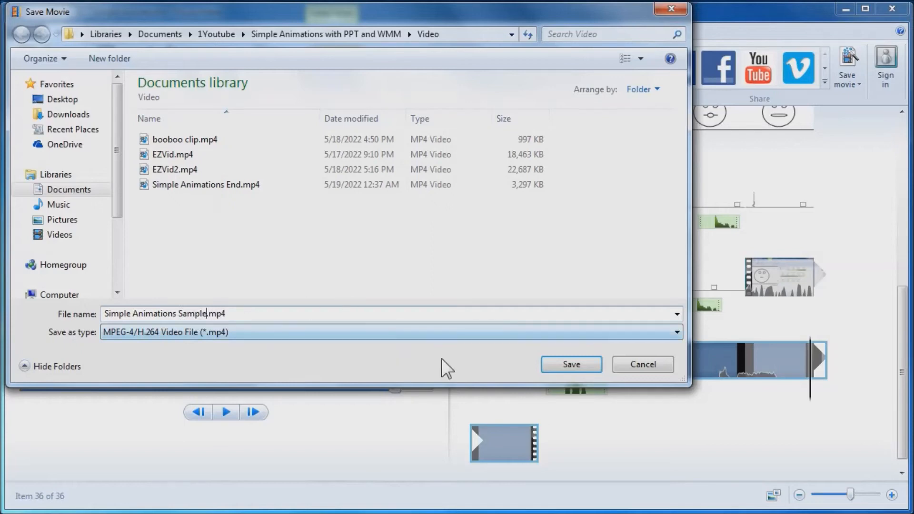
click(557, 360)
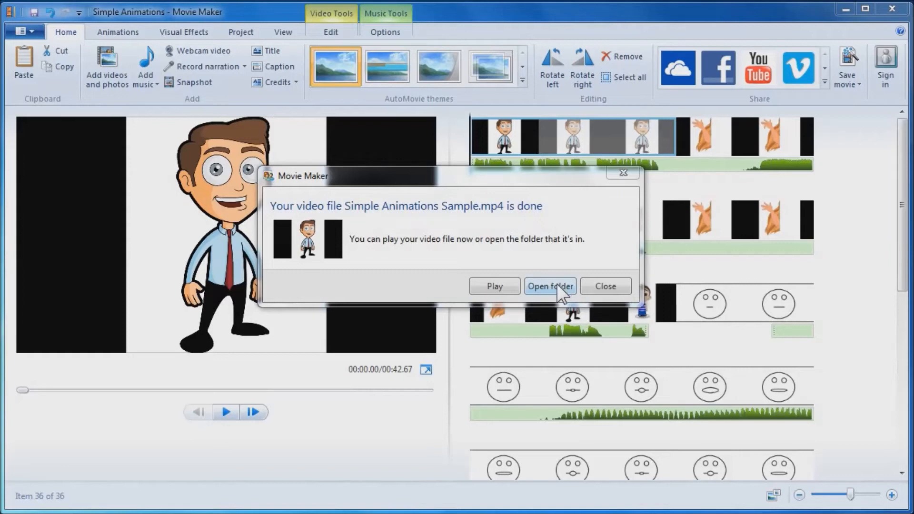
click(601, 287)
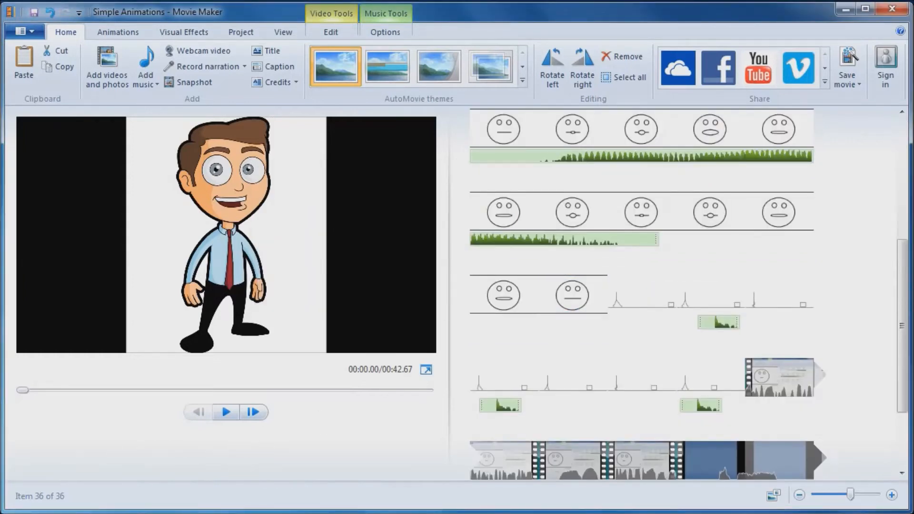
Step: Switch to the media player and play Simple Animations Sample from the start, skipping ahead and pausing in the screen-recording section and the blue video
click(845, 8)
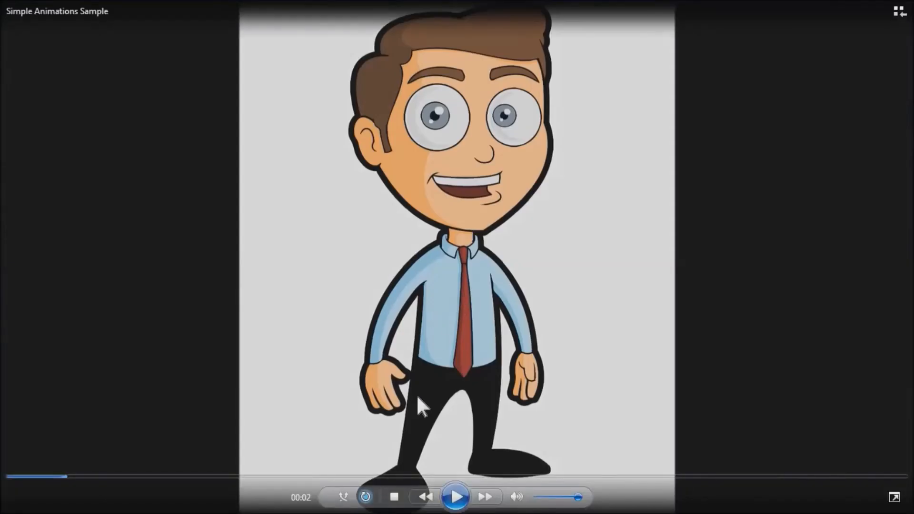
drag(64, 476, 11, 476)
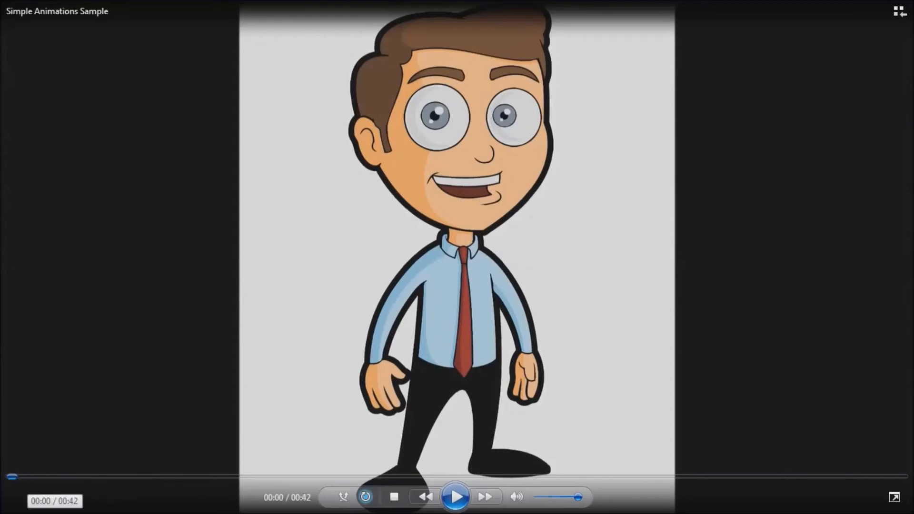
click(456, 497)
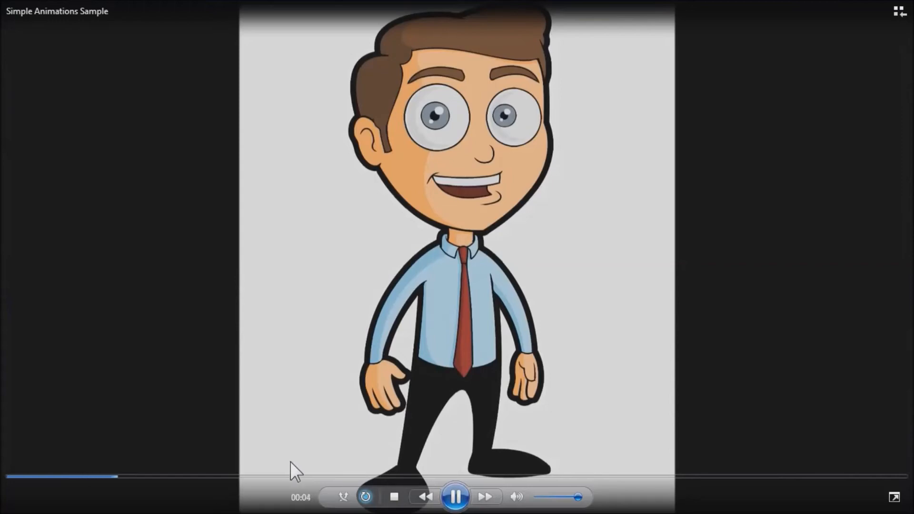
click(402, 476)
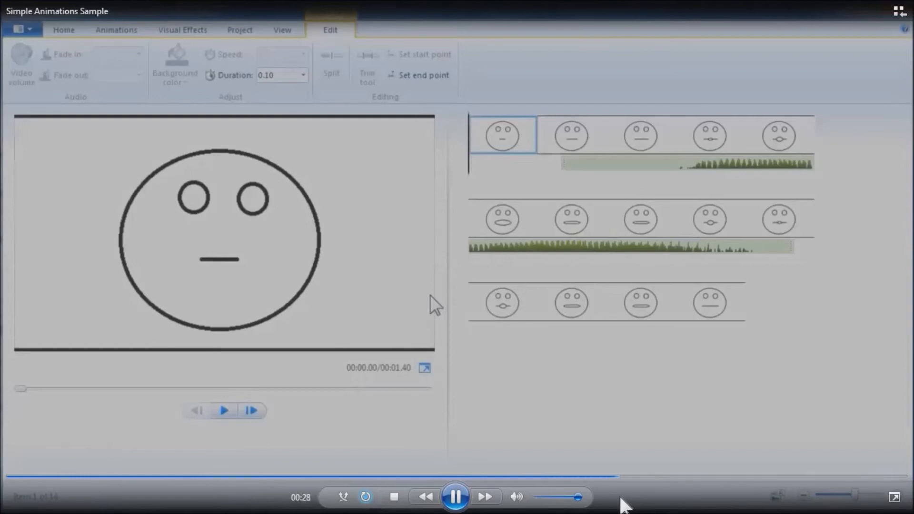
click(458, 499)
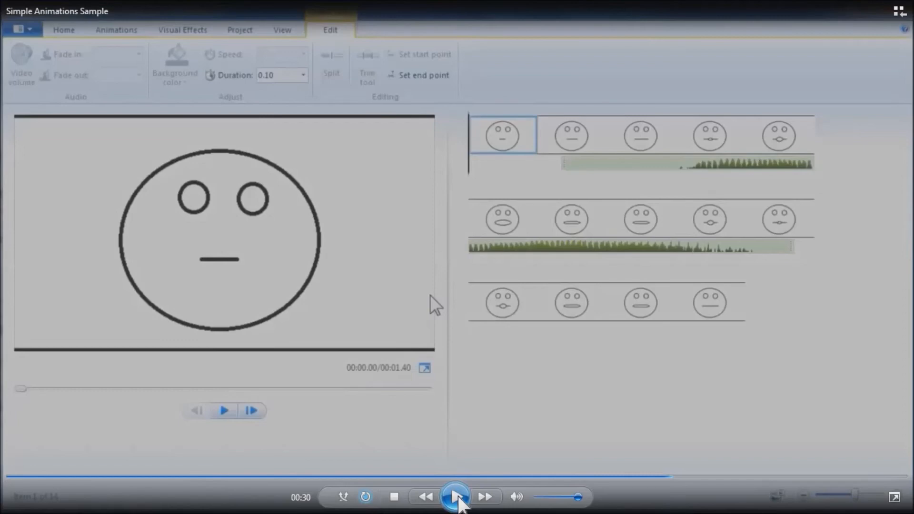
click(456, 497)
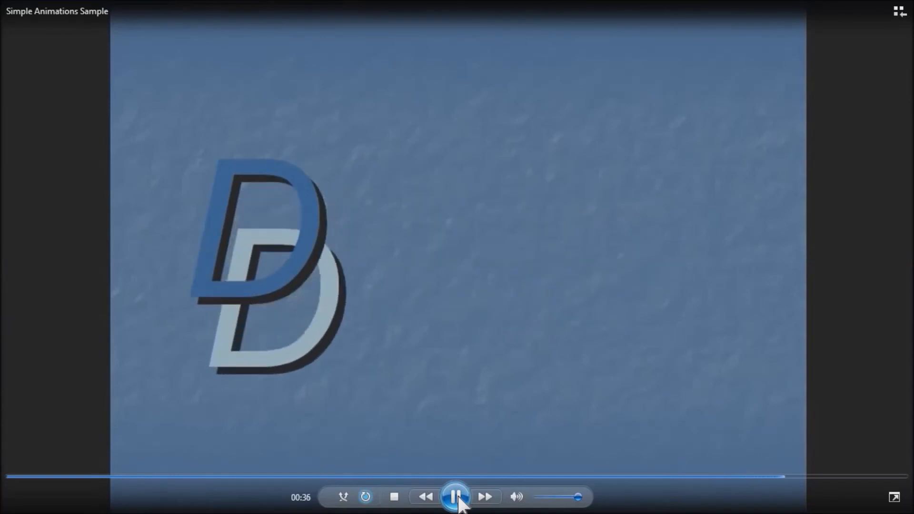
click(459, 503)
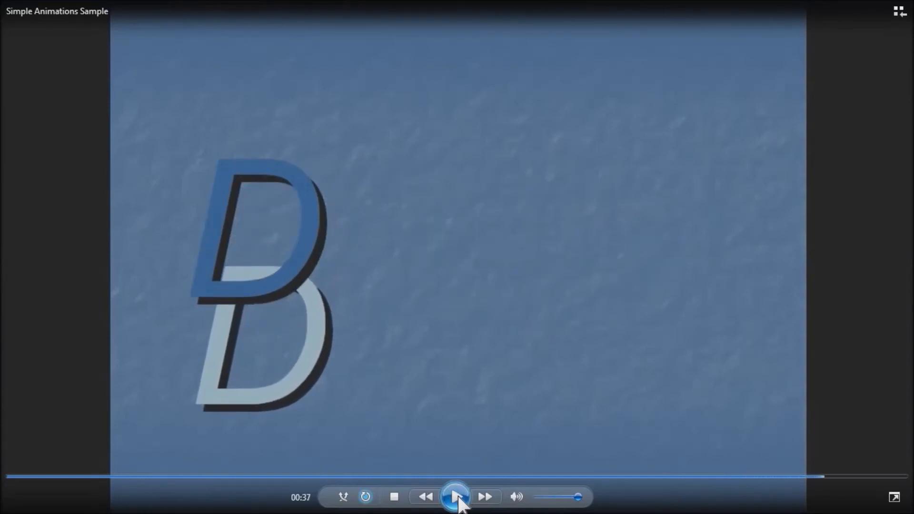